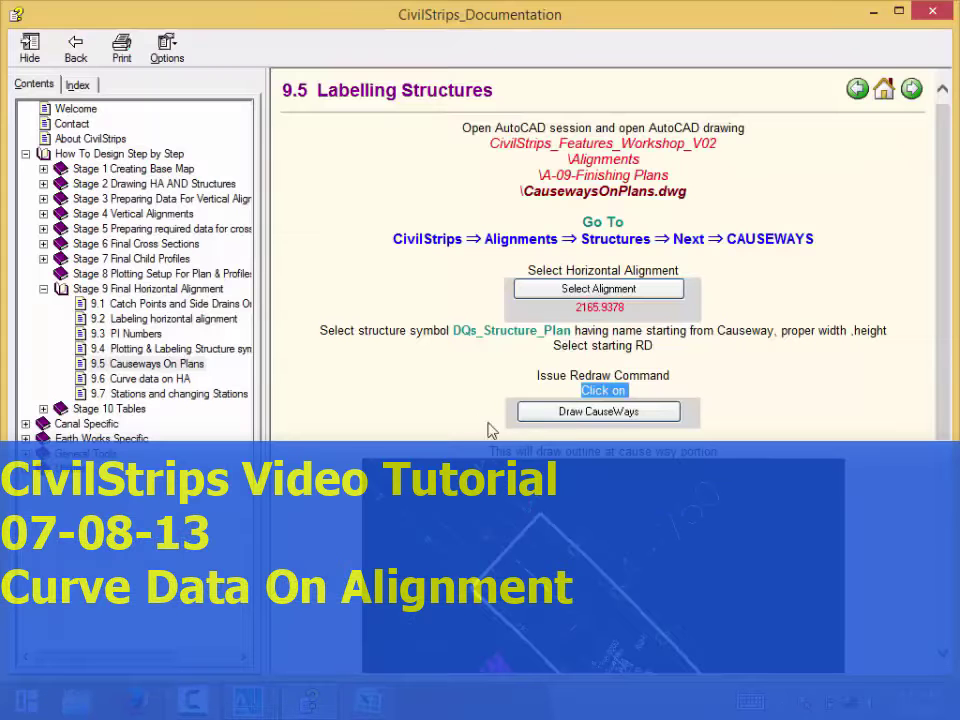
# Go from 9.5 Causeways On Plans to the 9.6 Curve data on HA topic.
pyautogui.click(490, 430)
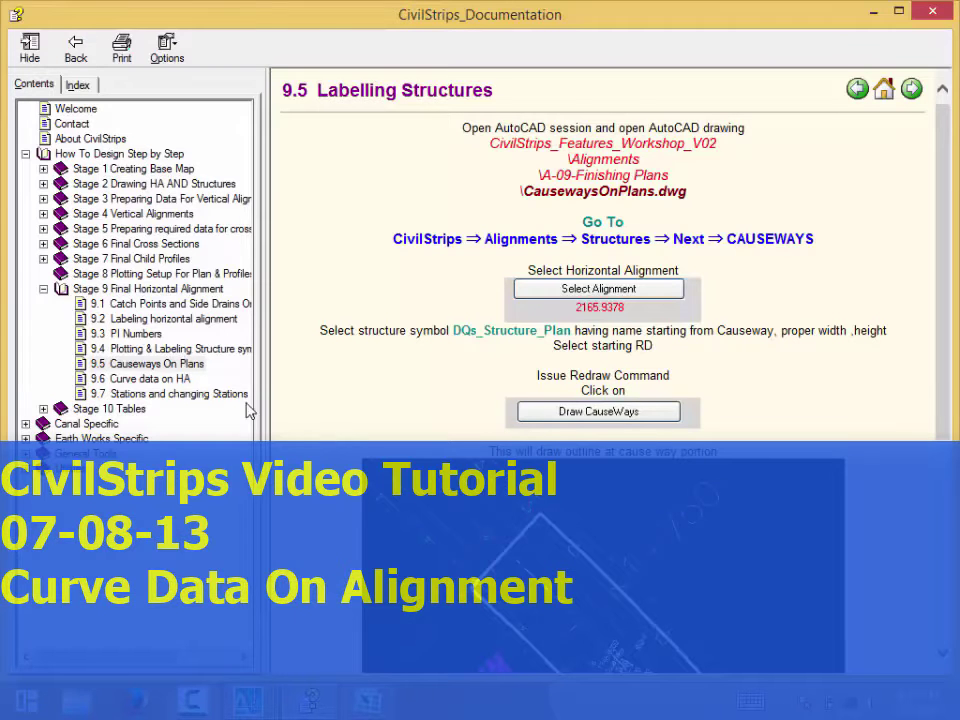
pyautogui.click(190, 365)
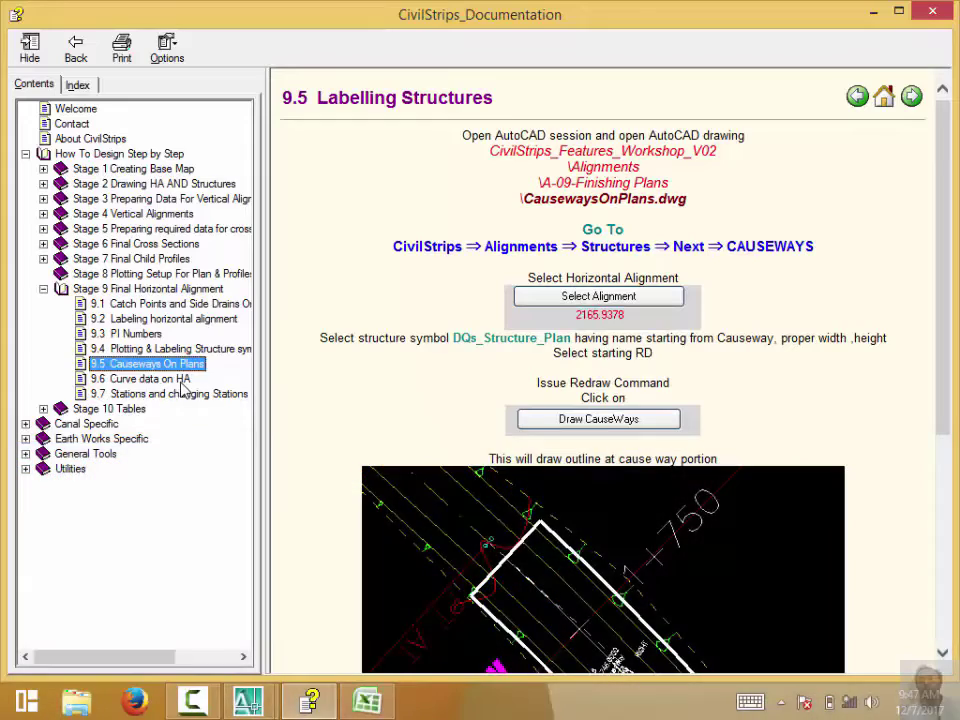
pyautogui.click(182, 381)
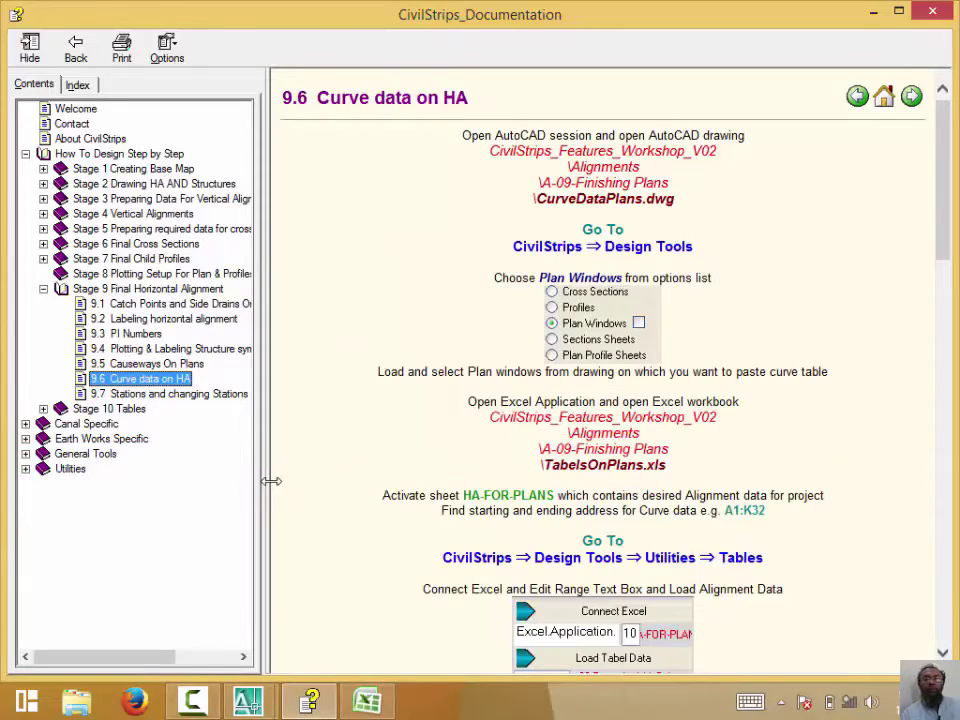
# Read through the curve-table instructions and reload the 9.6 Curve data on HA page.
pyautogui.scroll(-2, 699, 454)
pyautogui.scroll(-5, 699, 454)
pyautogui.scroll(-5, 703, 456)
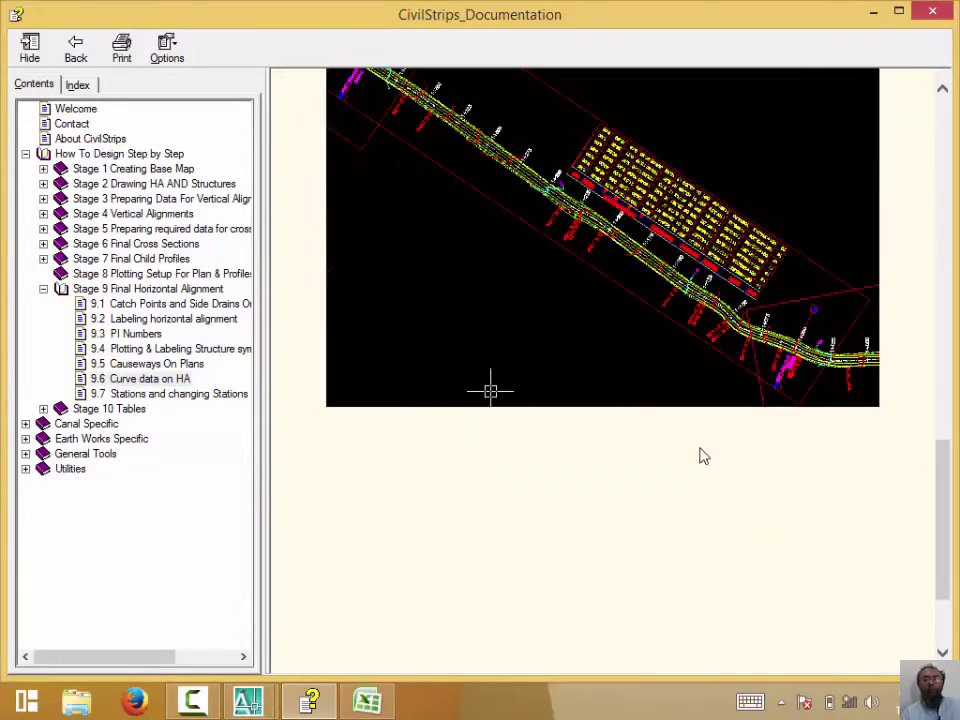
pyautogui.scroll(-3, 700, 455)
pyautogui.scroll(10, 697, 454)
pyautogui.scroll(-3, 656, 459)
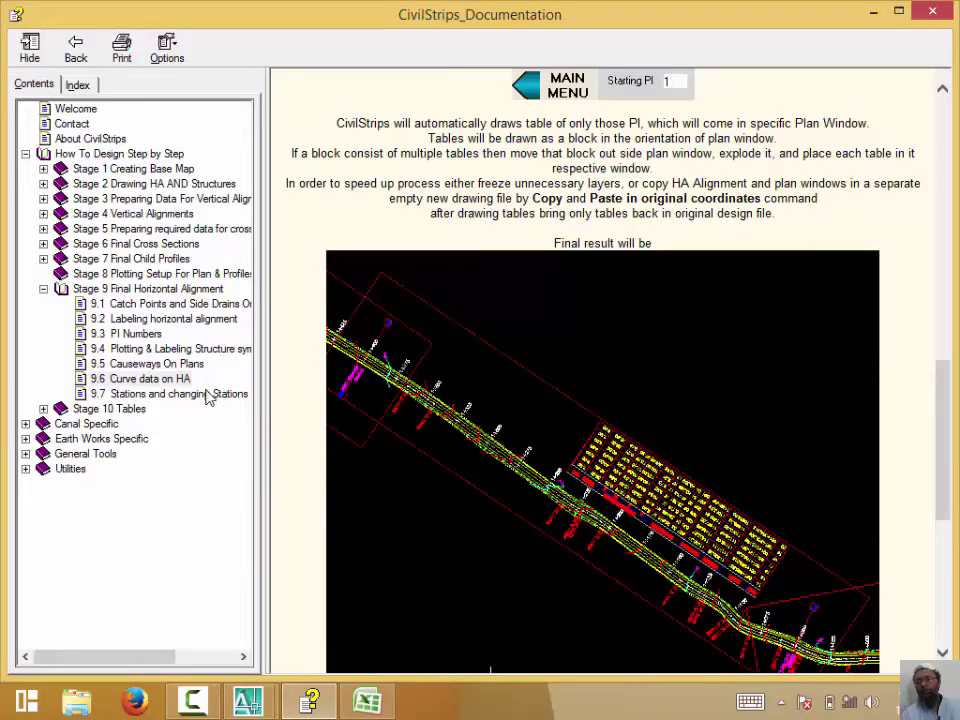
pyautogui.click(160, 380)
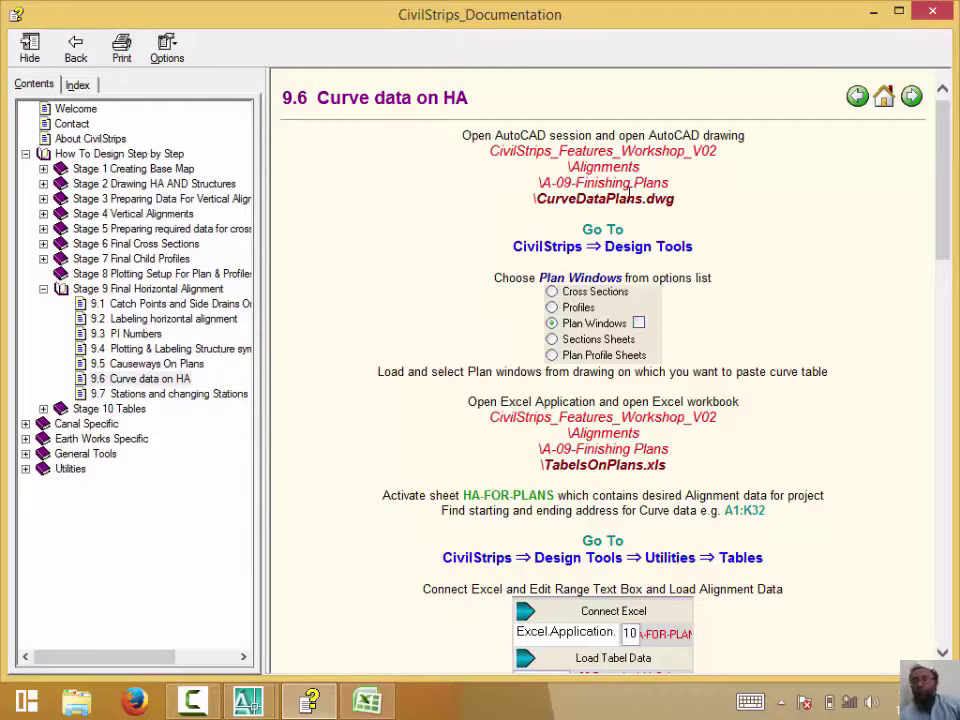
pyautogui.moveTo(248, 701)
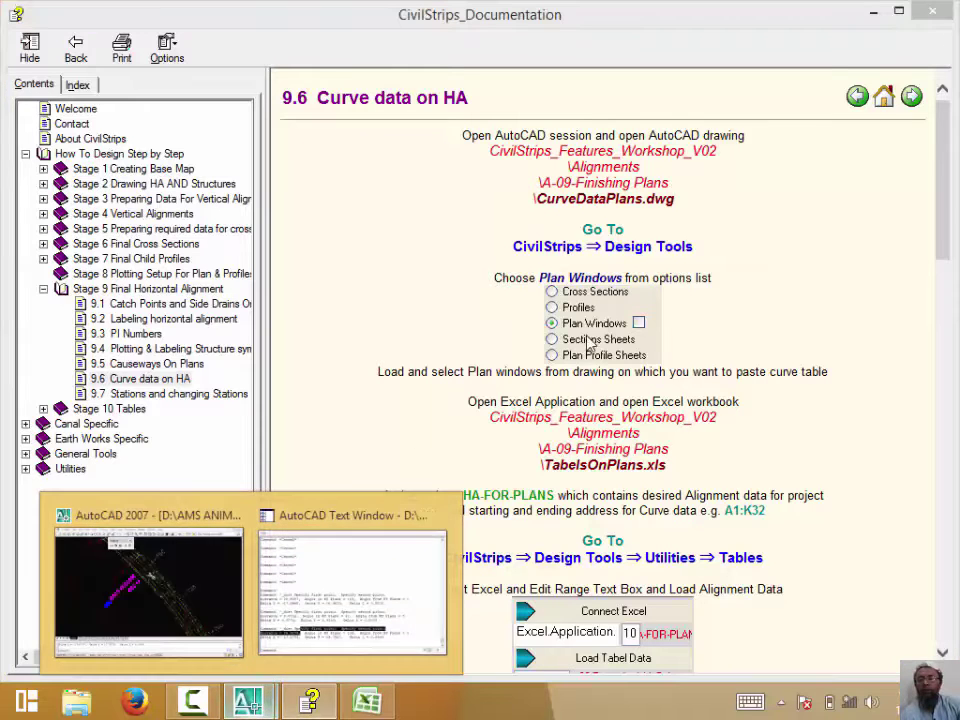
# Close the causeways drawing without saving.
pyautogui.click(216, 562)
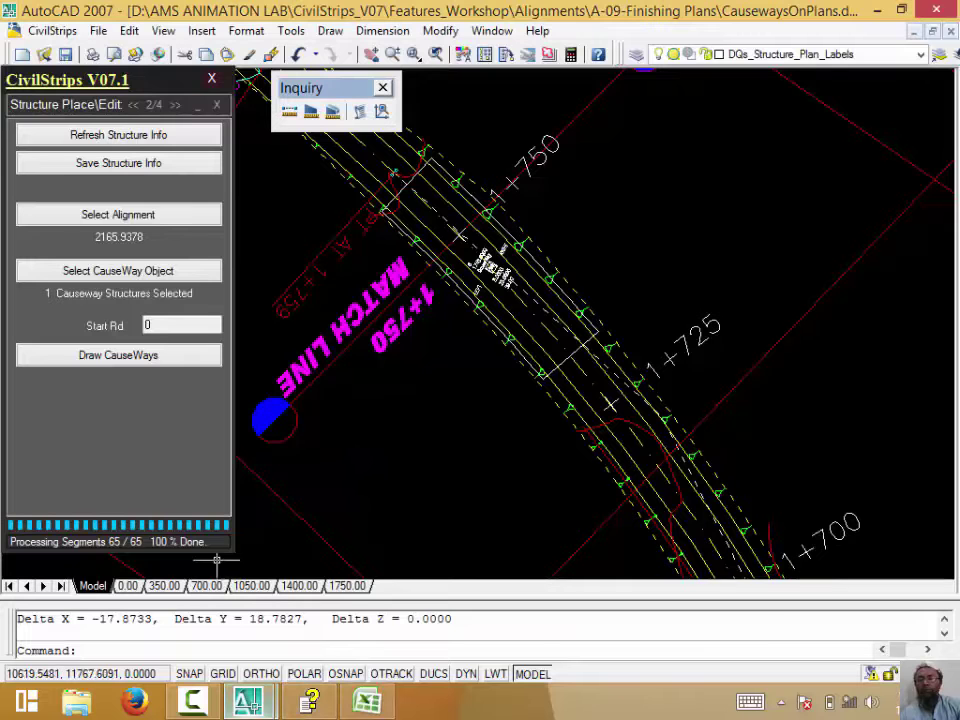
pyautogui.click(951, 32)
pyautogui.click(557, 401)
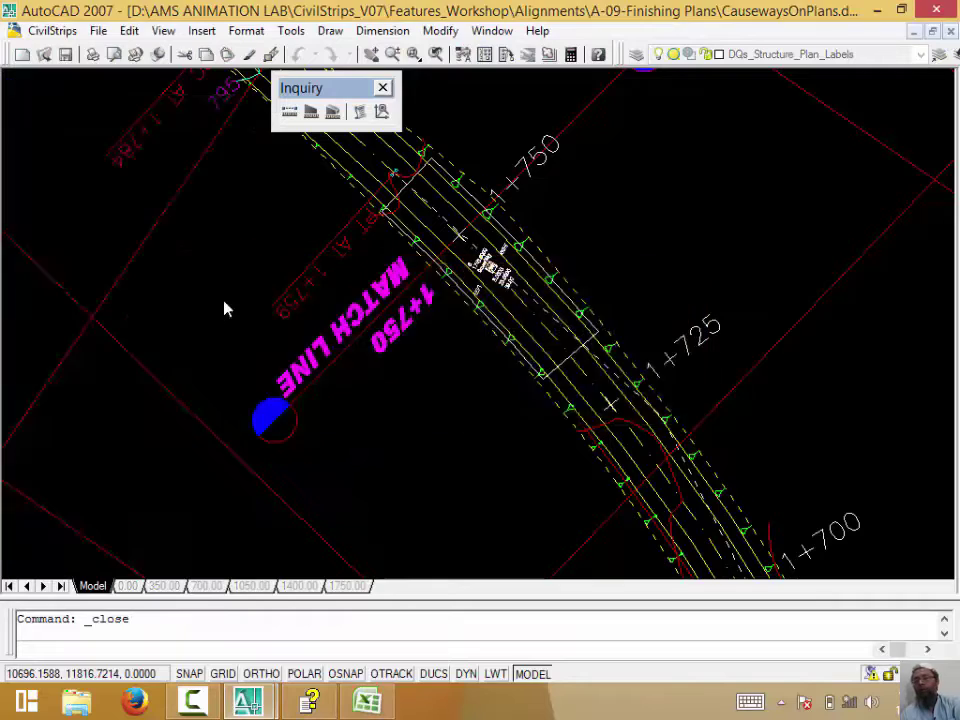
# Dismiss the AutoCAD fatal error and the cancelled crash report, closing the documentation and Excel windows.
pyautogui.click(21, 56)
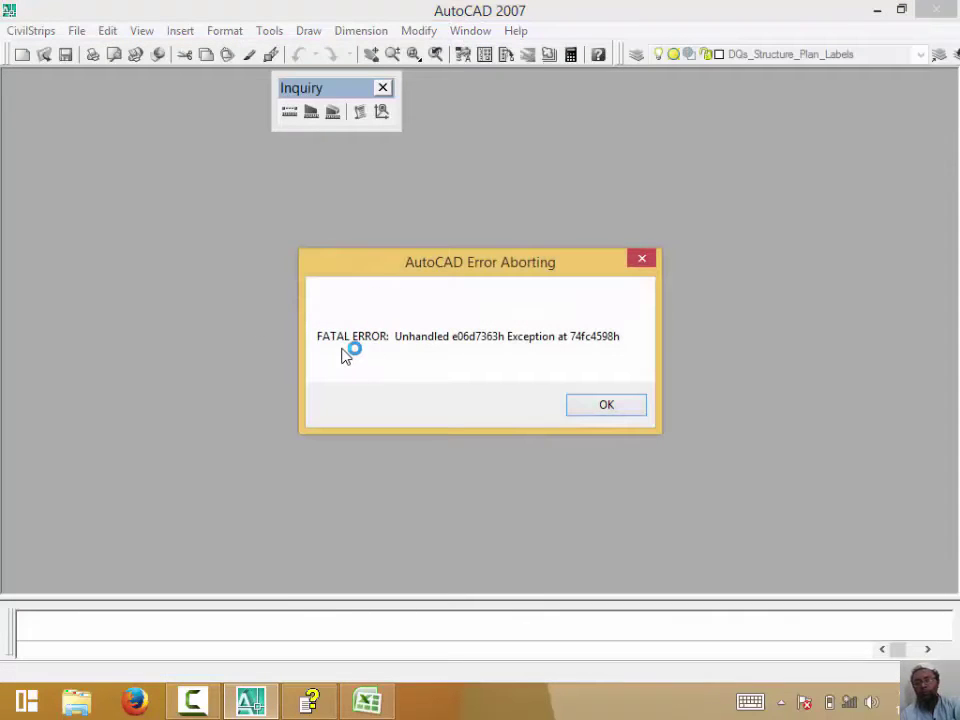
pyautogui.click(612, 405)
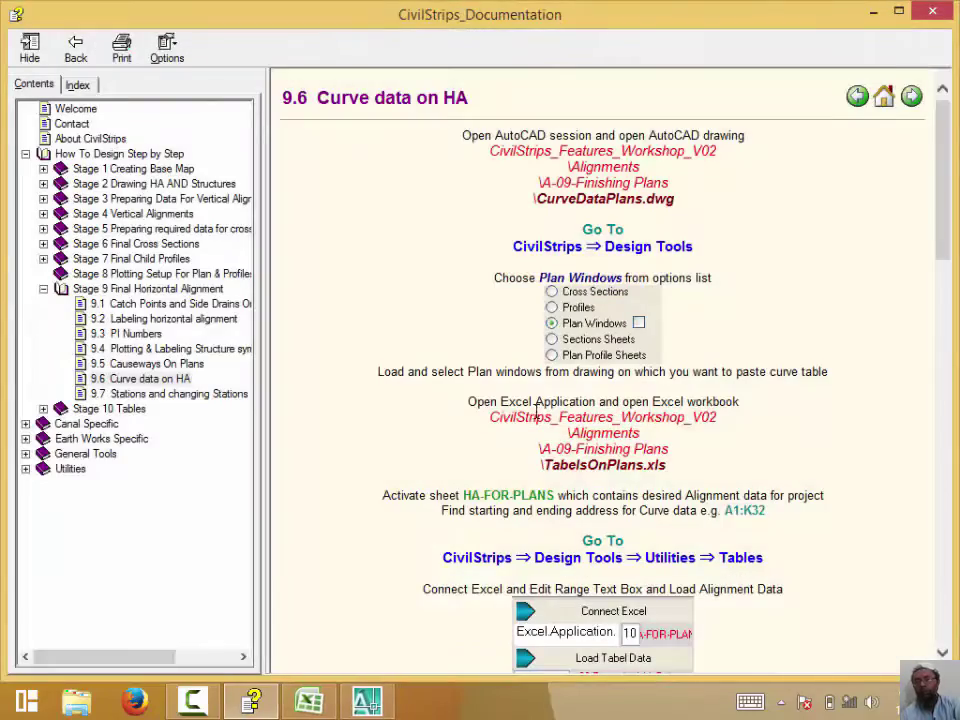
pyautogui.click(948, 14)
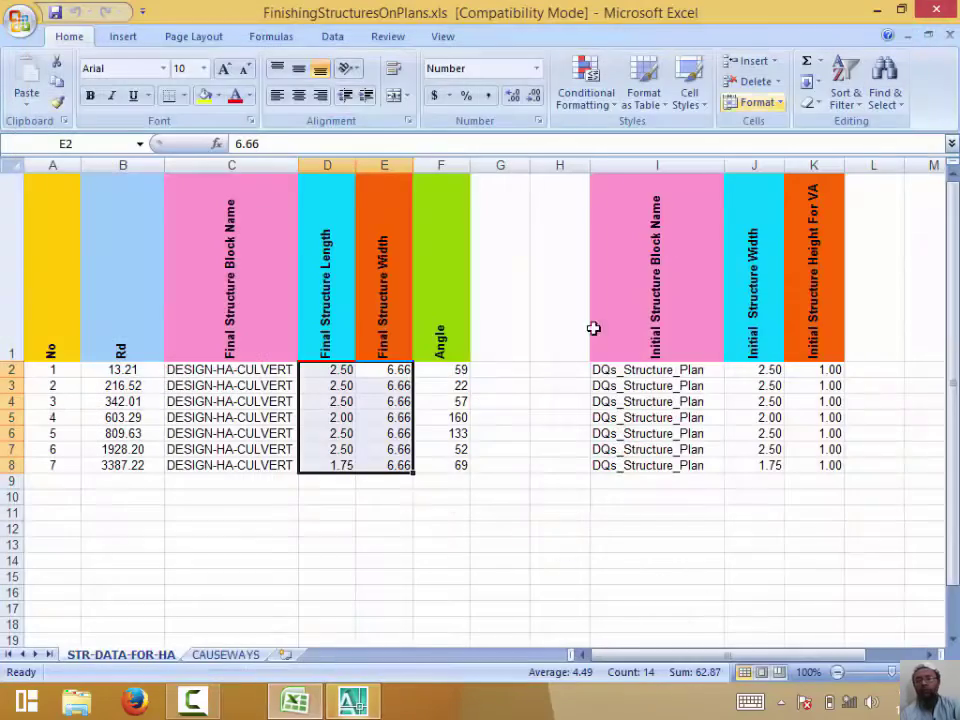
pyautogui.click(948, 14)
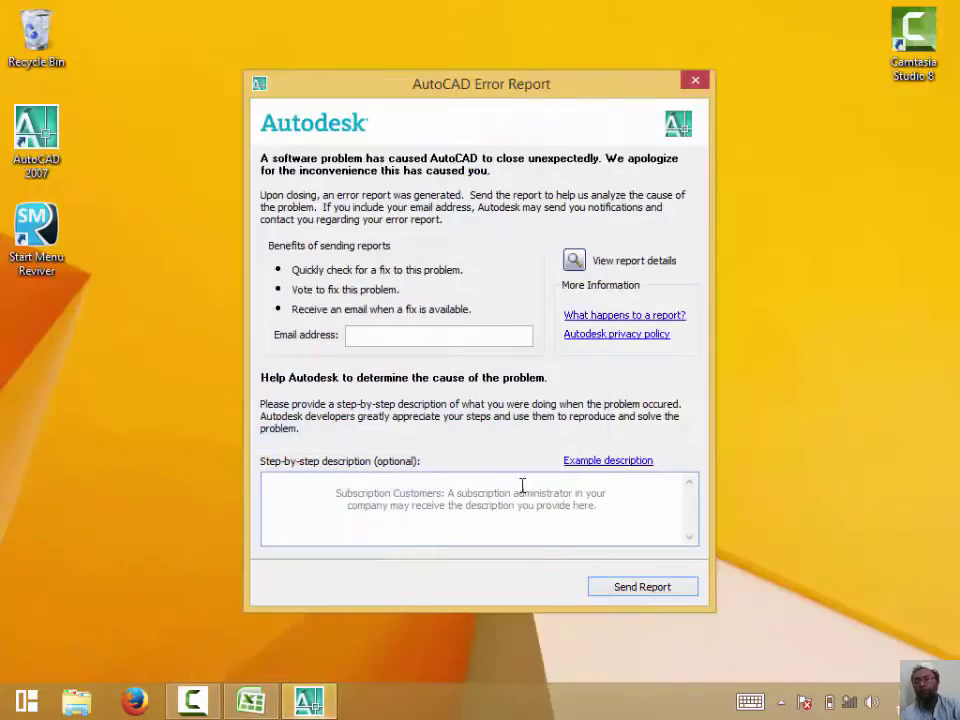
pyautogui.click(640, 589)
pyautogui.click(619, 422)
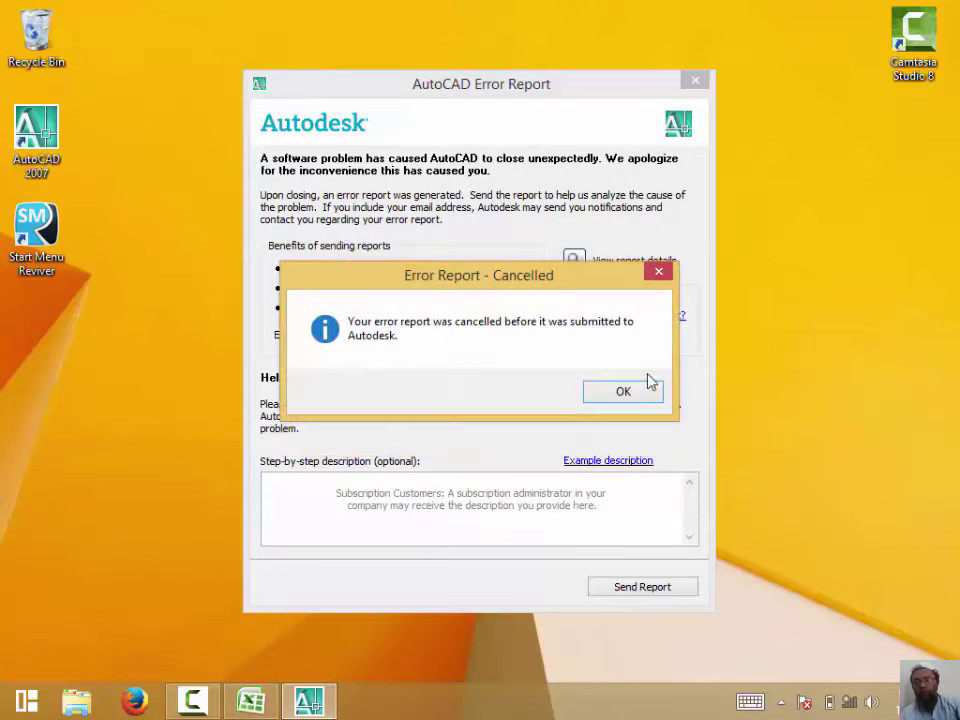
pyautogui.click(642, 398)
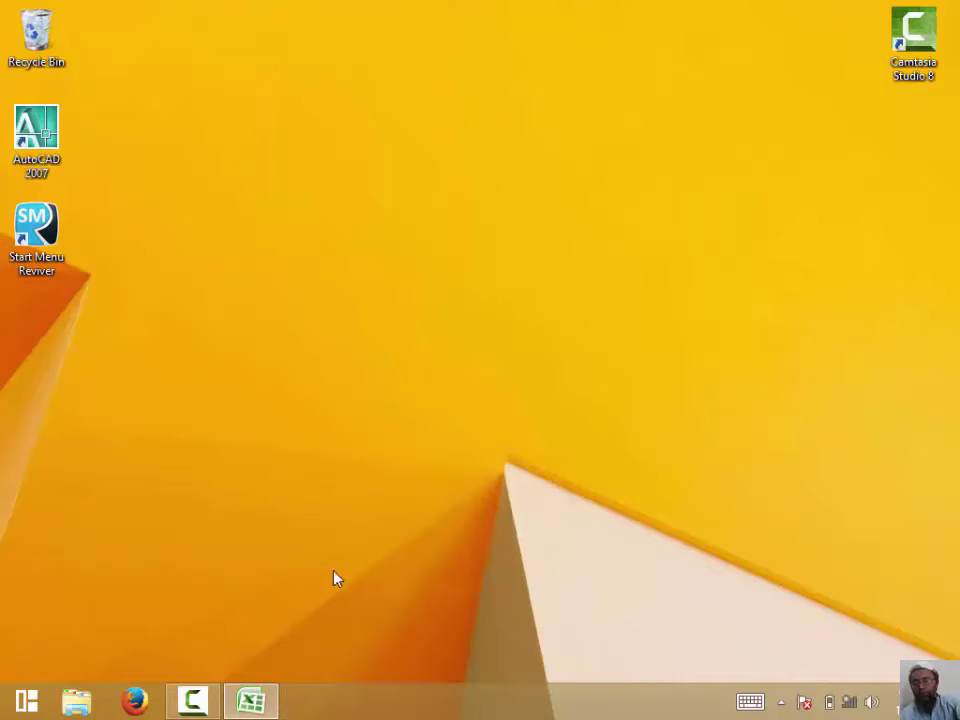
# Relaunch AutoCAD 2007 from Start and begin a blank drawing without a template.
pyautogui.click(27, 710)
pyautogui.click(100, 520)
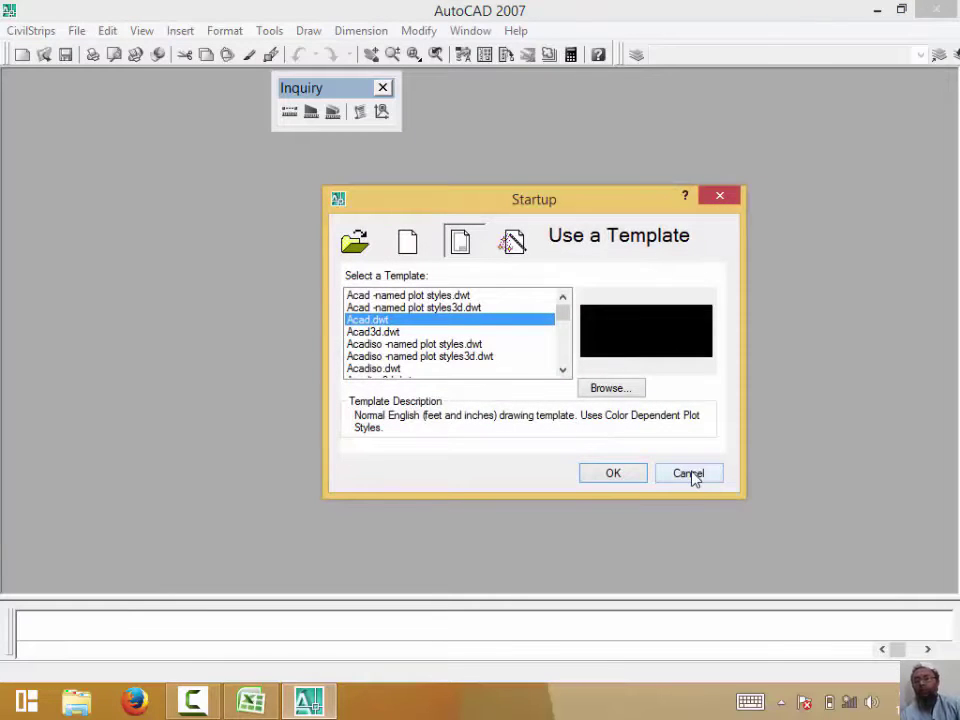
pyautogui.click(630, 479)
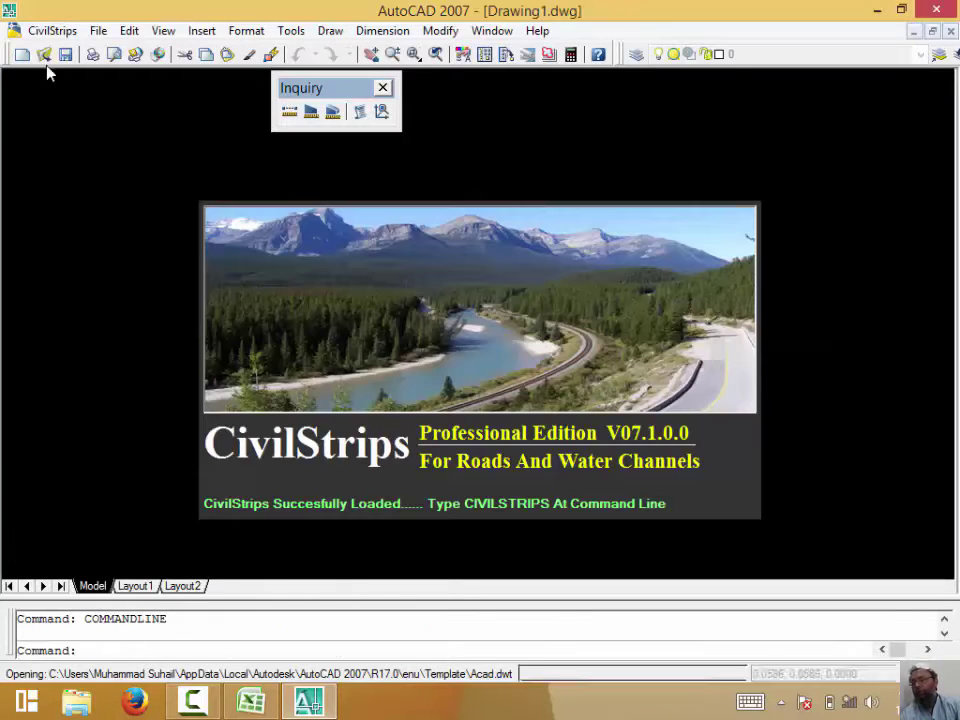
# Open CurveDataPlans.dwg and zoom in on the road alignment.
pyautogui.click(45, 56)
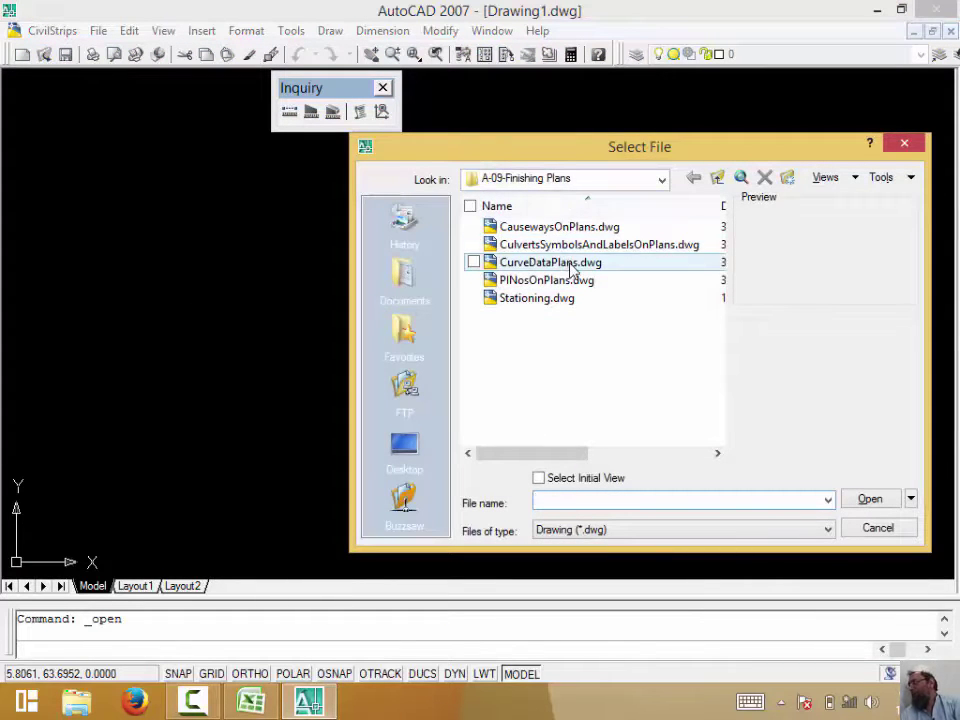
pyautogui.click(568, 262)
pyautogui.click(870, 499)
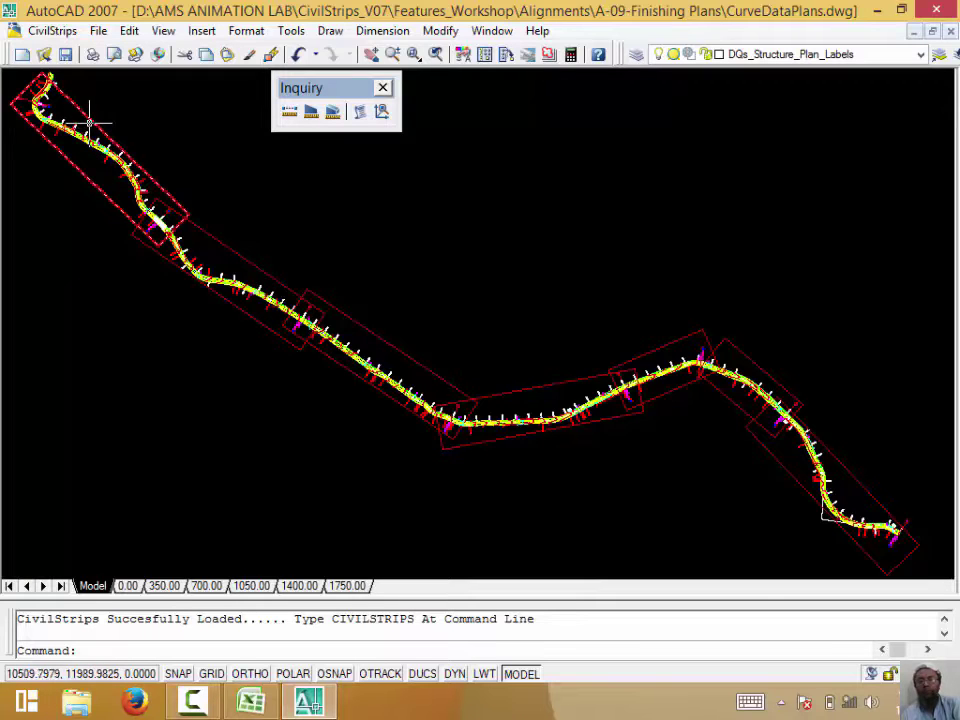
pyautogui.scroll(8, 538, 413)
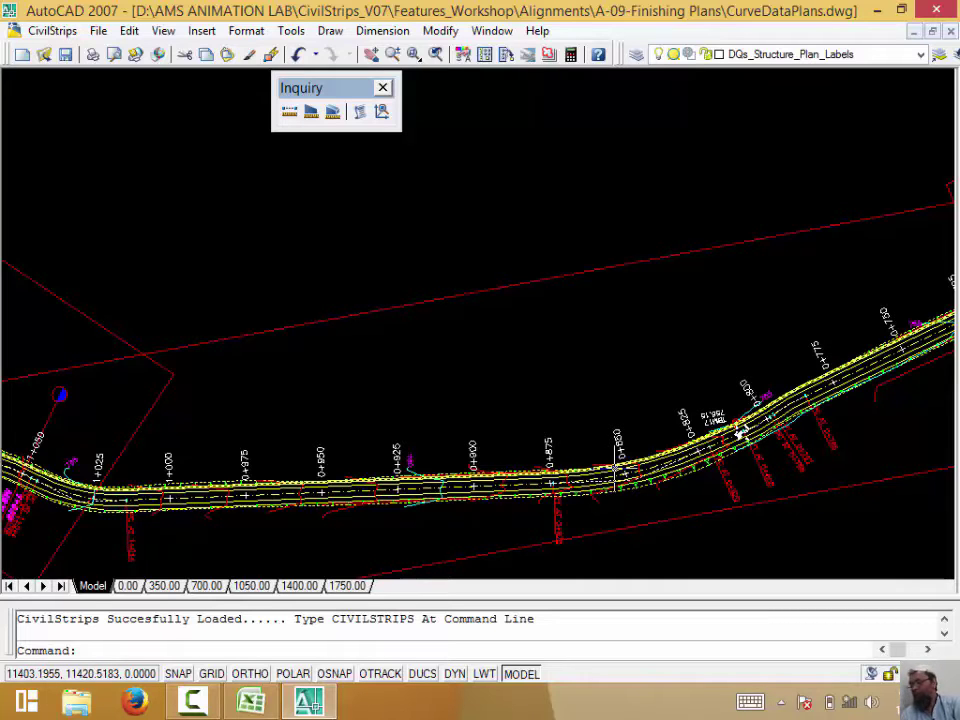
# Load all Plan Windows into the CivilStrips Design Tools list, accept the duplicate warning, and select station 0.0000.
pyautogui.click(50, 30)
pyautogui.click(64, 54)
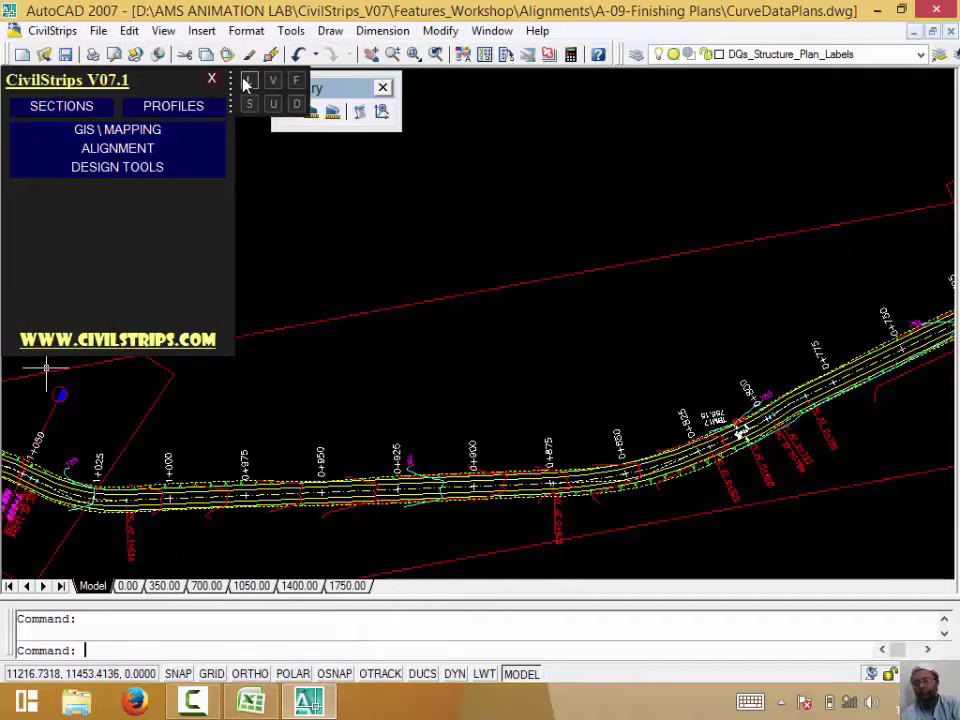
pyautogui.click(249, 80)
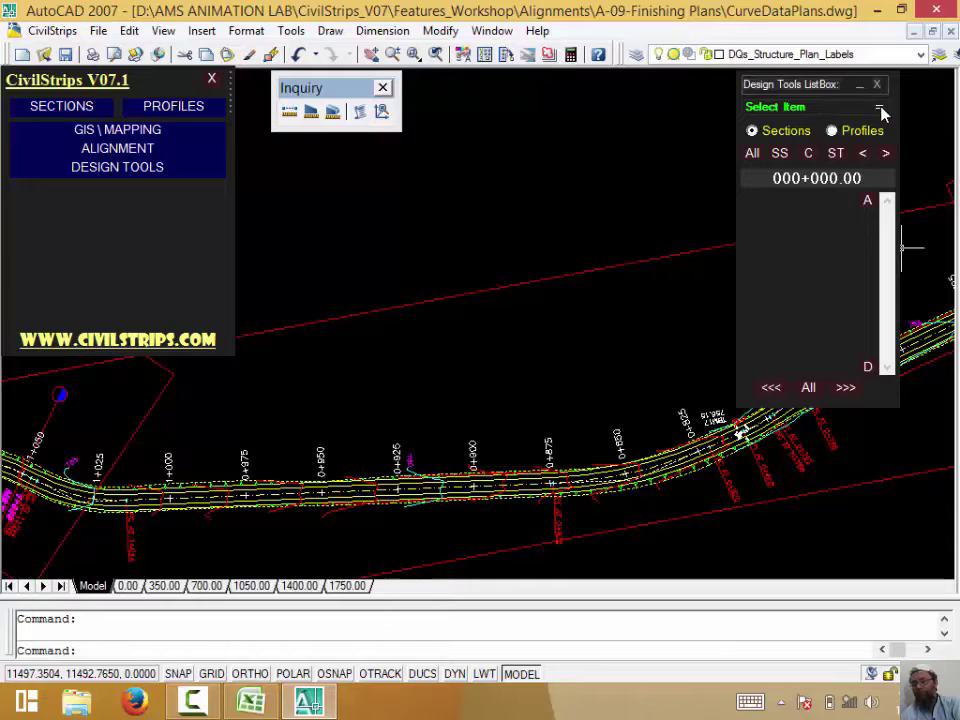
pyautogui.click(879, 107)
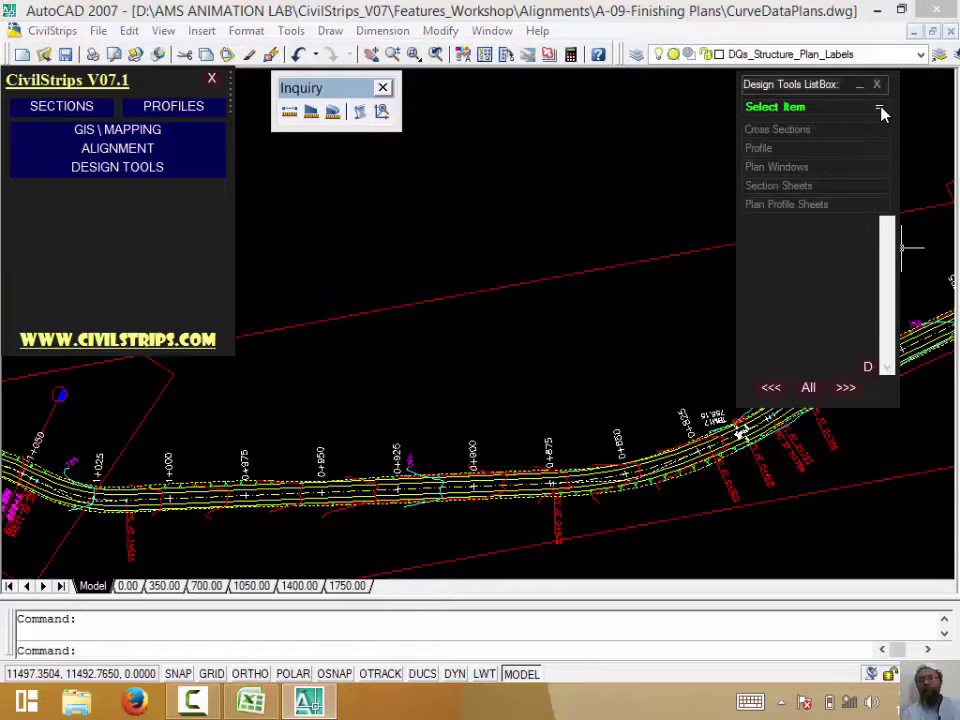
pyautogui.click(818, 171)
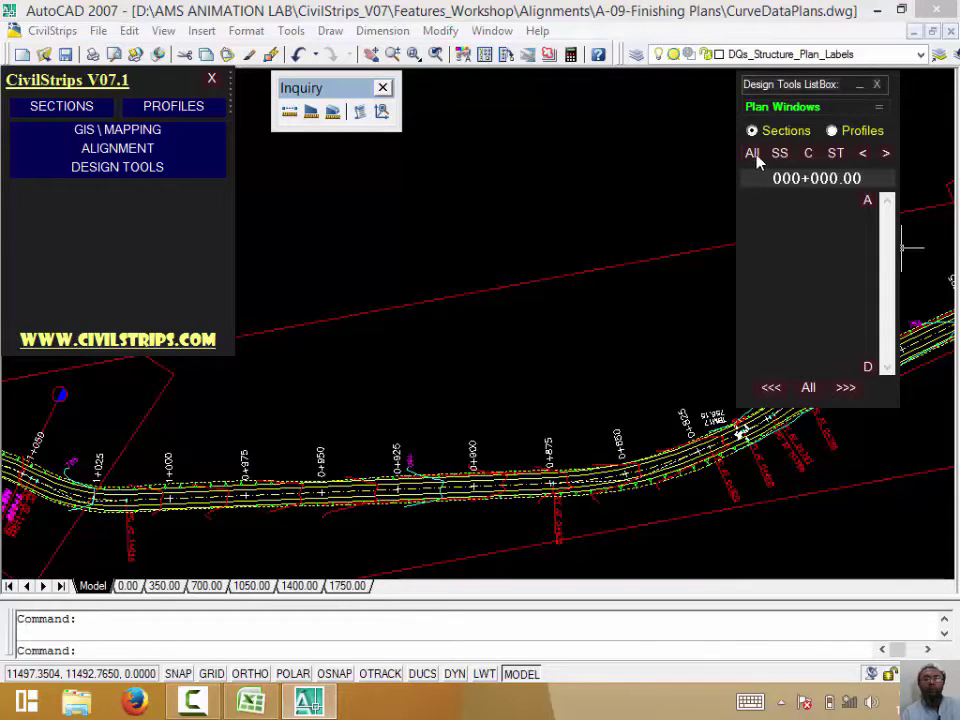
pyautogui.click(754, 155)
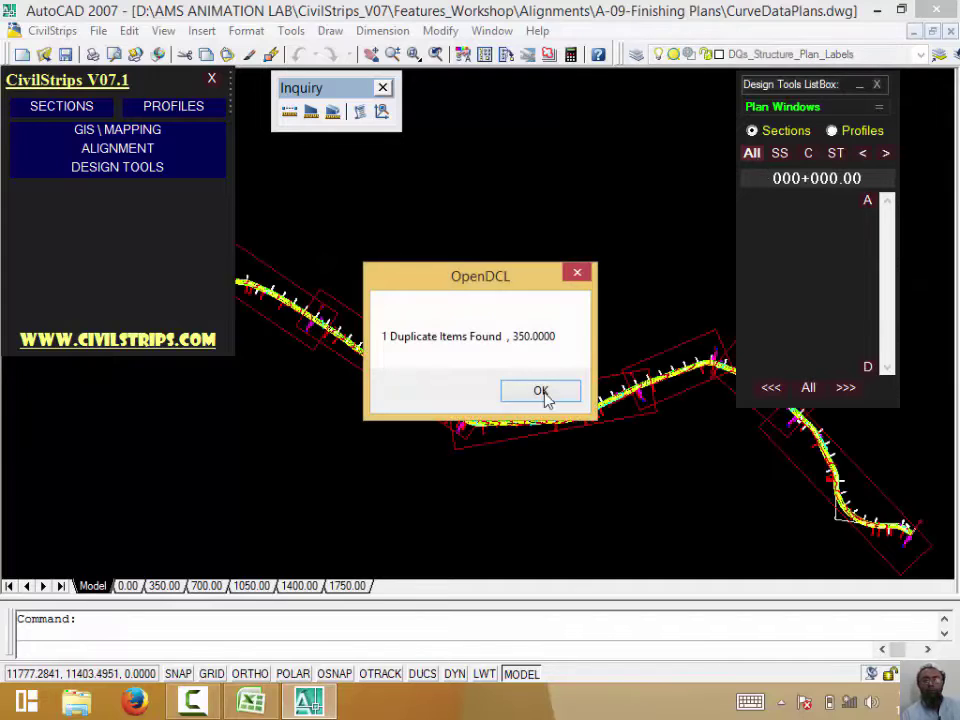
pyautogui.click(540, 391)
pyautogui.click(795, 200)
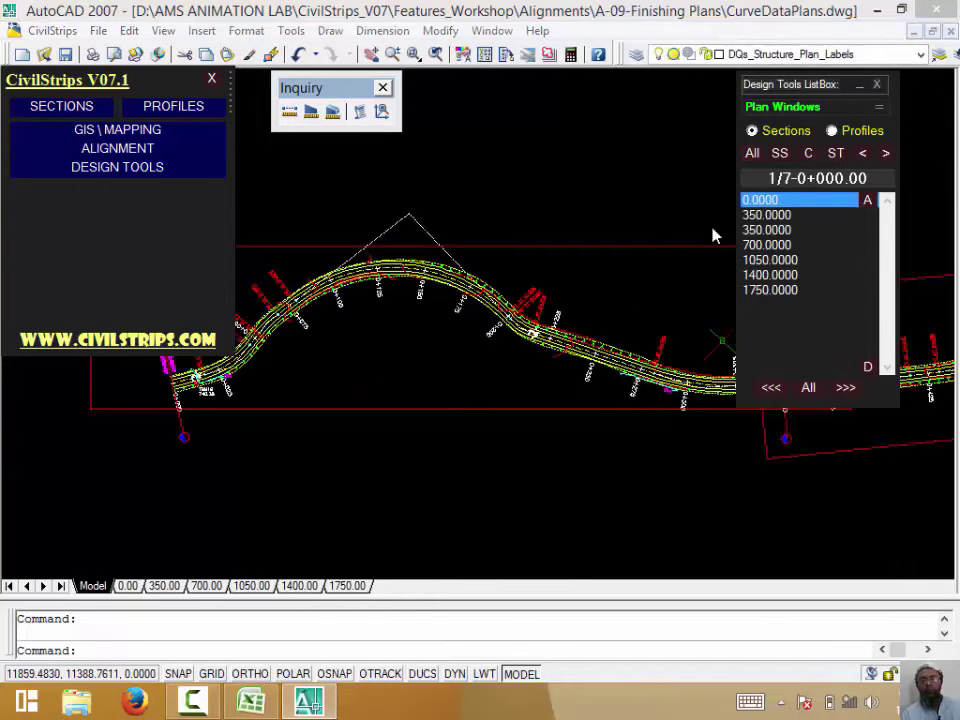
# Expand Design Tools to show the Paste Data and Utilities options.
pyautogui.click(613, 213)
pyautogui.click(255, 252)
pyautogui.click(107, 167)
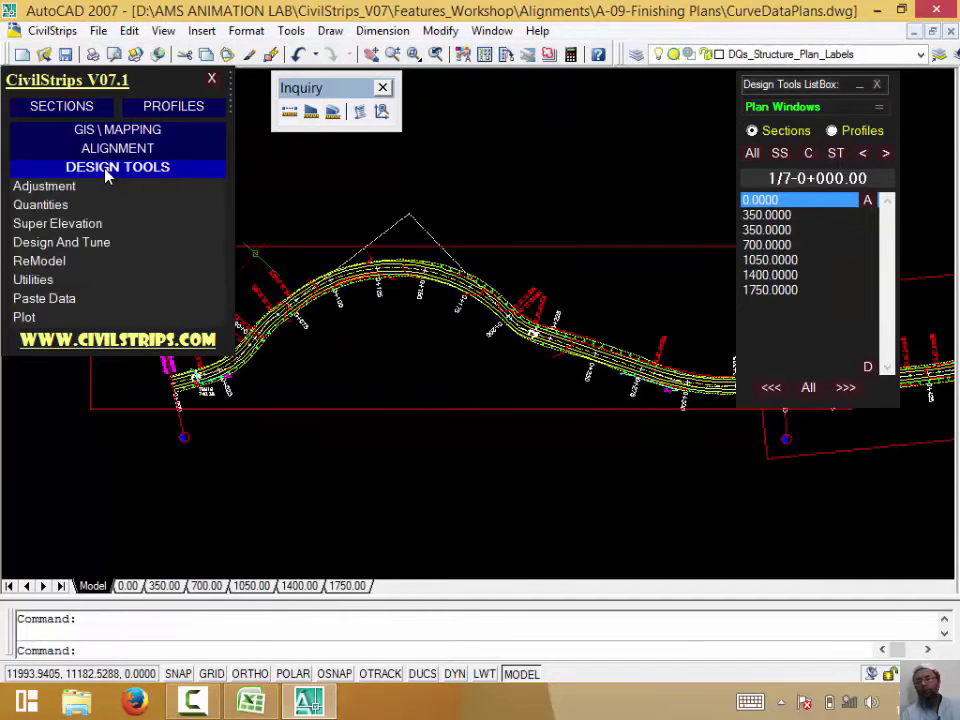
pyautogui.click(40, 298)
pyautogui.click(35, 280)
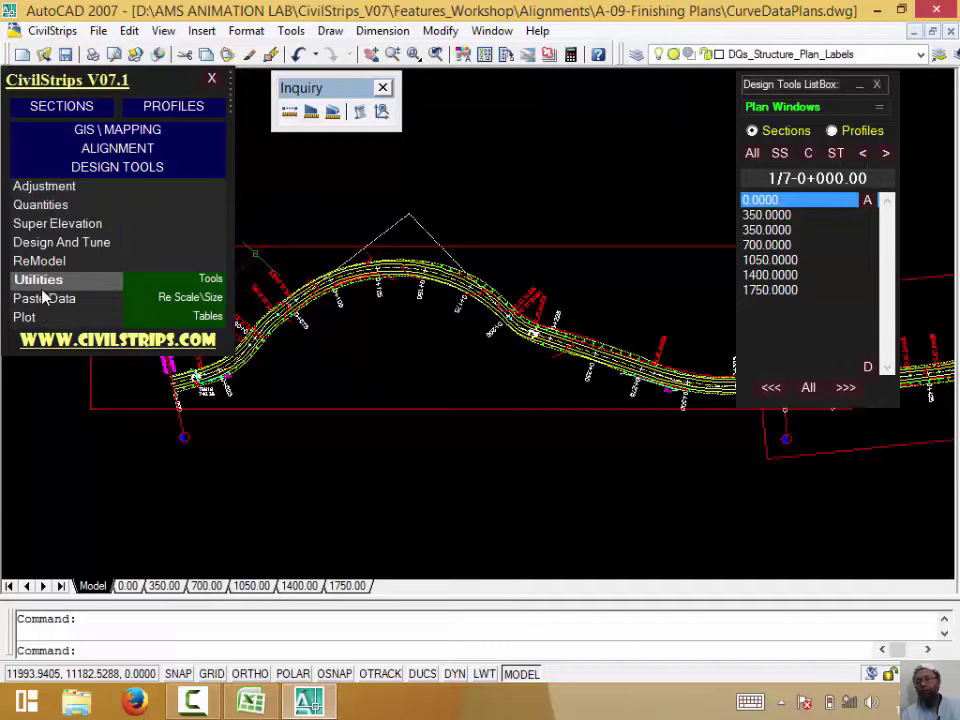
# Bring up the Utilities Tables panel, check the Excel workbook, and reopen CivilStrips documentation.
pyautogui.click(202, 318)
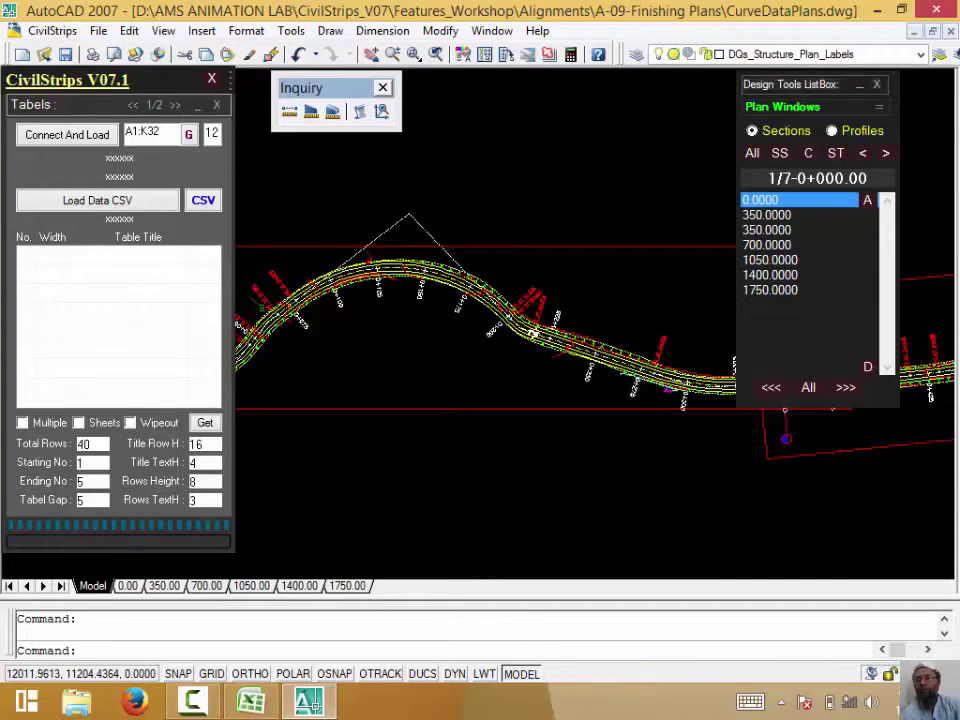
pyautogui.click(250, 700)
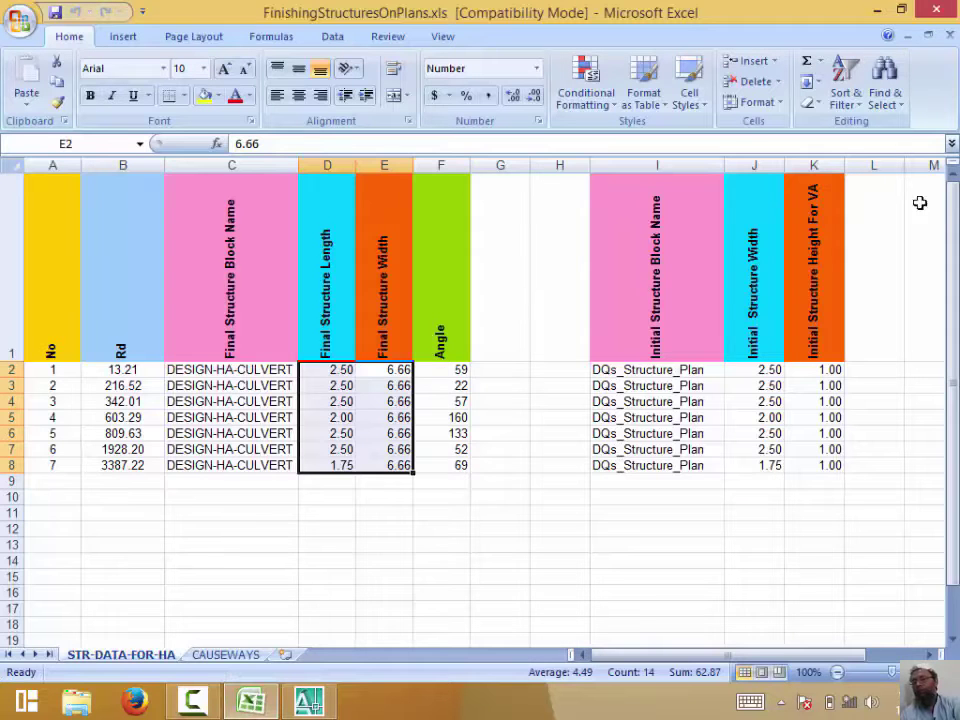
pyautogui.click(308, 700)
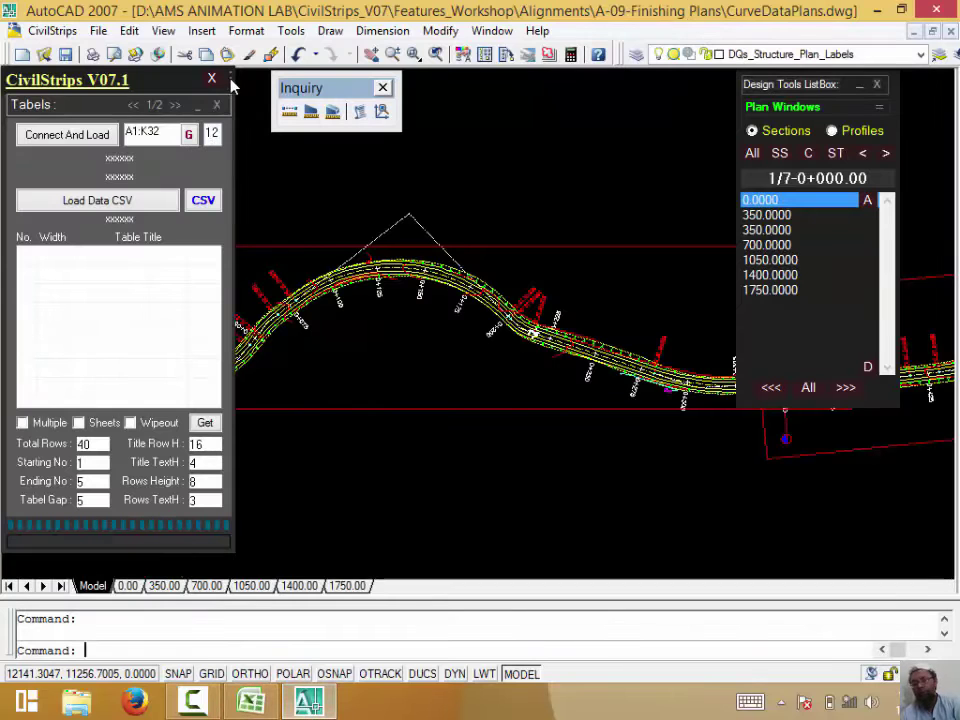
pyautogui.click(297, 104)
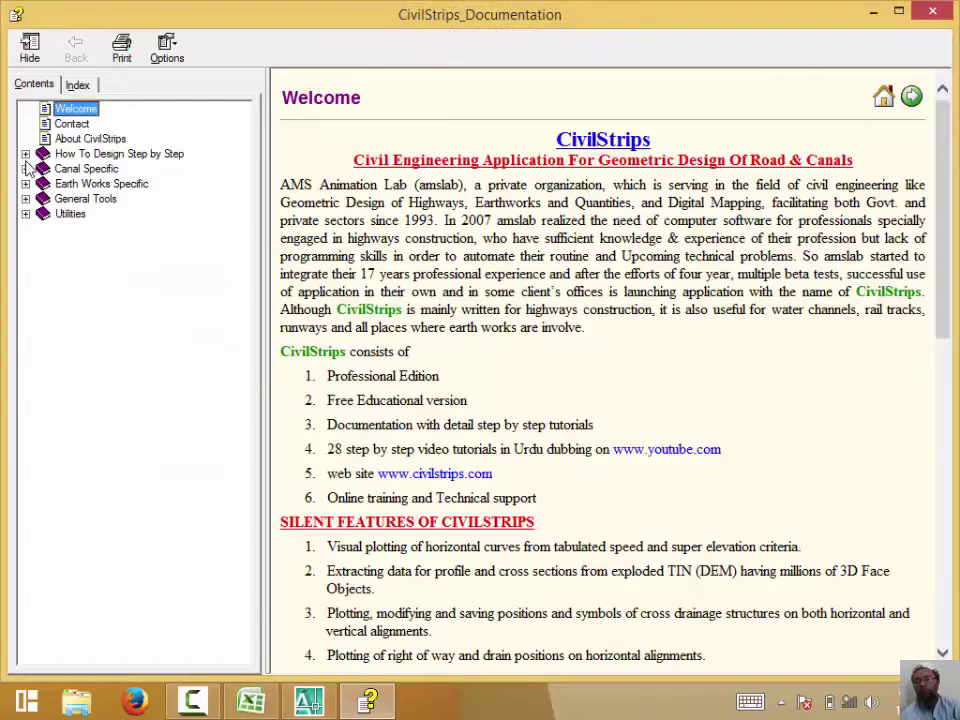
# Reach 9.6 Curve data on HA through Stage 9 and highlight the TabelsOnPlans.xls workbook name.
pyautogui.click(25, 155)
pyautogui.click(119, 290)
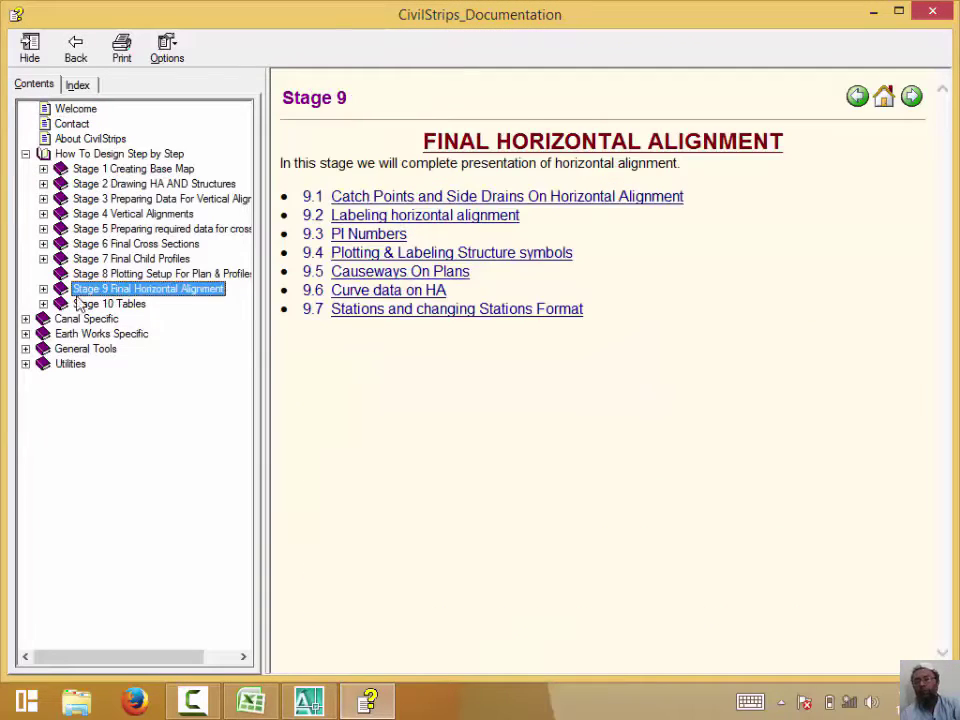
pyautogui.click(43, 289)
pyautogui.click(170, 380)
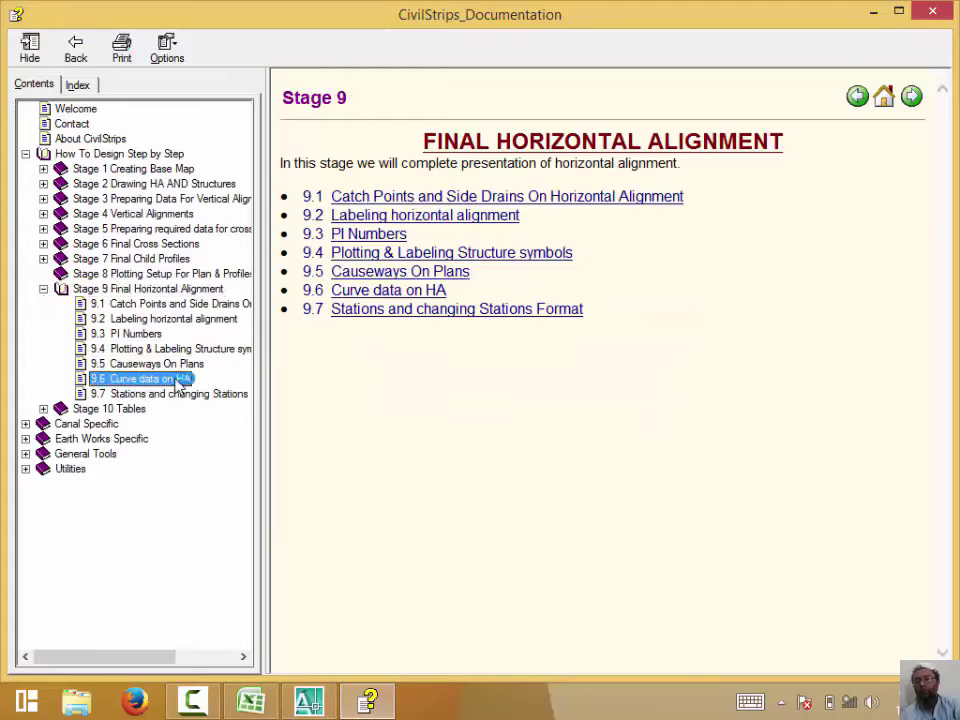
pyautogui.click(636, 213)
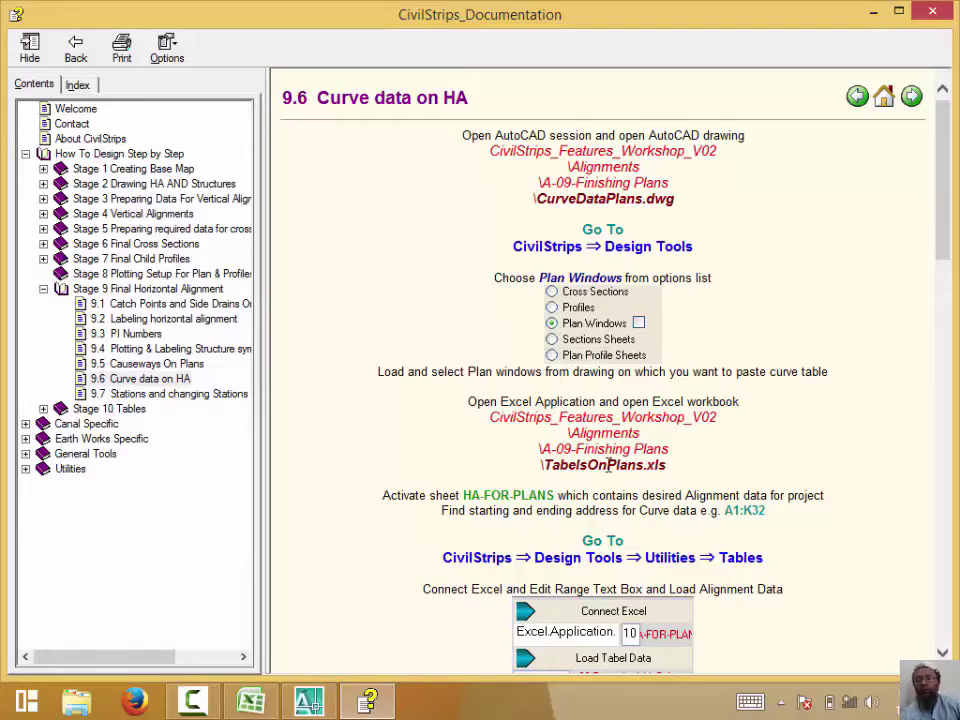
pyautogui.moveTo(554, 464); pyautogui.dragTo(666, 465)
pyautogui.click(676, 472)
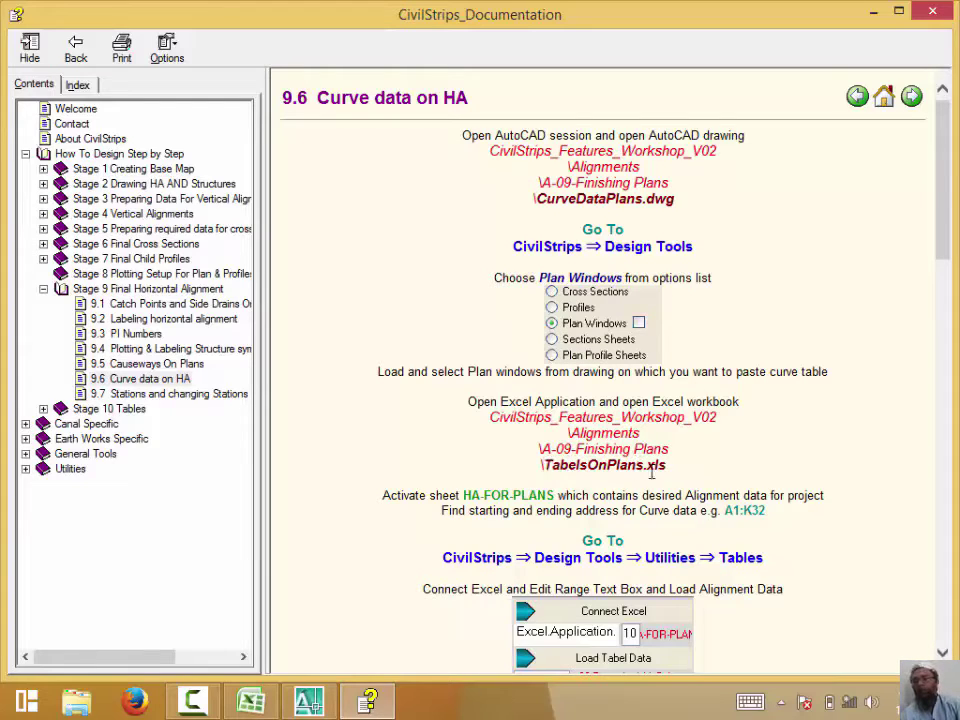
# Close the FinishingStructuresOnPlans workbook in Excel without saving.
pyautogui.click(251, 700)
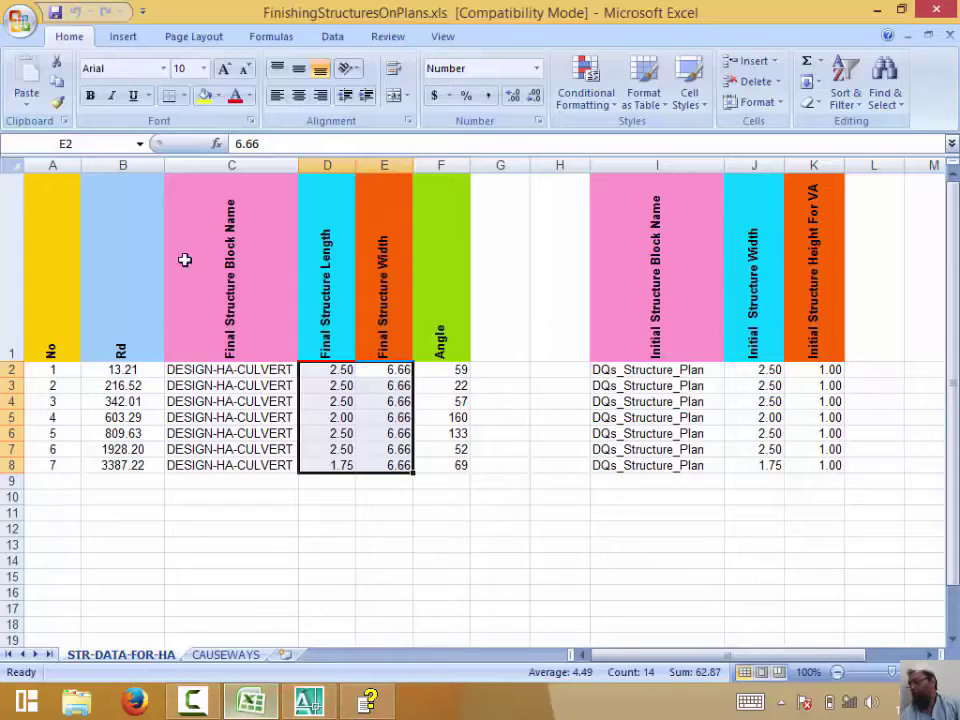
pyautogui.click(952, 38)
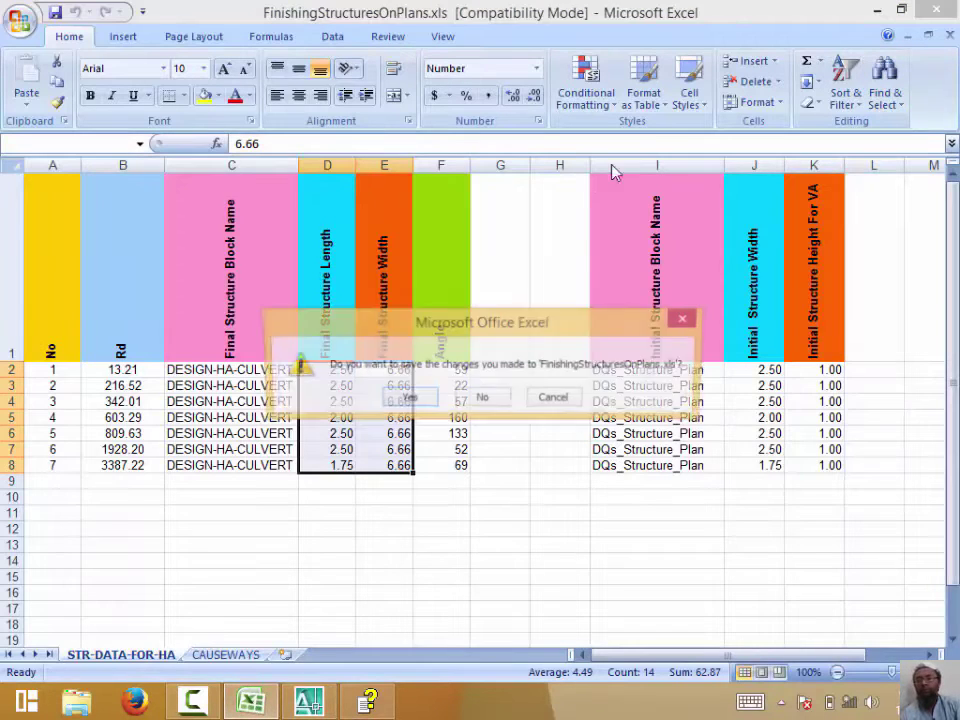
pyautogui.click(482, 396)
# Open the TabelsOnPlans.xls workbook.
pyautogui.rightClick(381, 381)
pyautogui.click(356, 414)
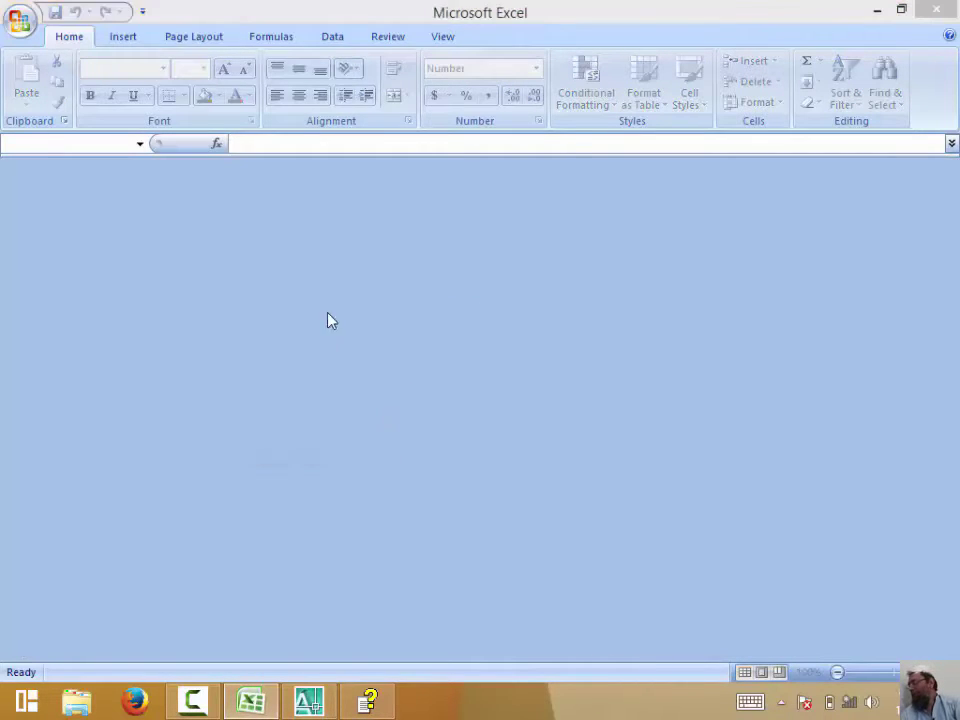
pyautogui.doubleClick(360, 157)
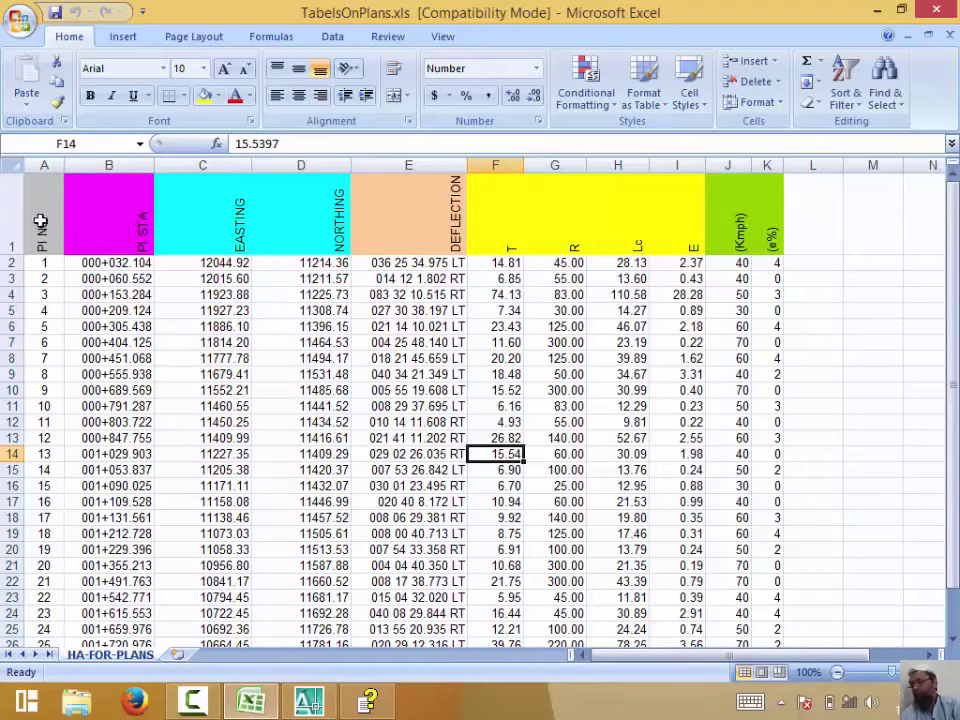
# Use Paste HA Data to pick the drawing's alignment and extract all 65 elements.
pyautogui.click(305, 703)
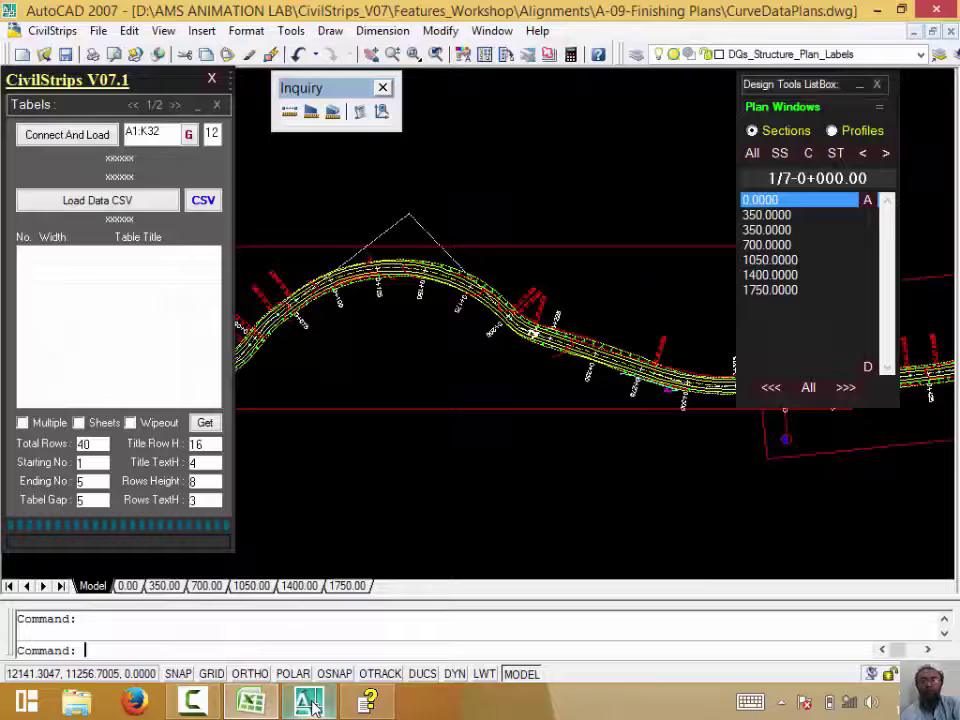
pyautogui.click(218, 106)
pyautogui.moveTo(50, 298)
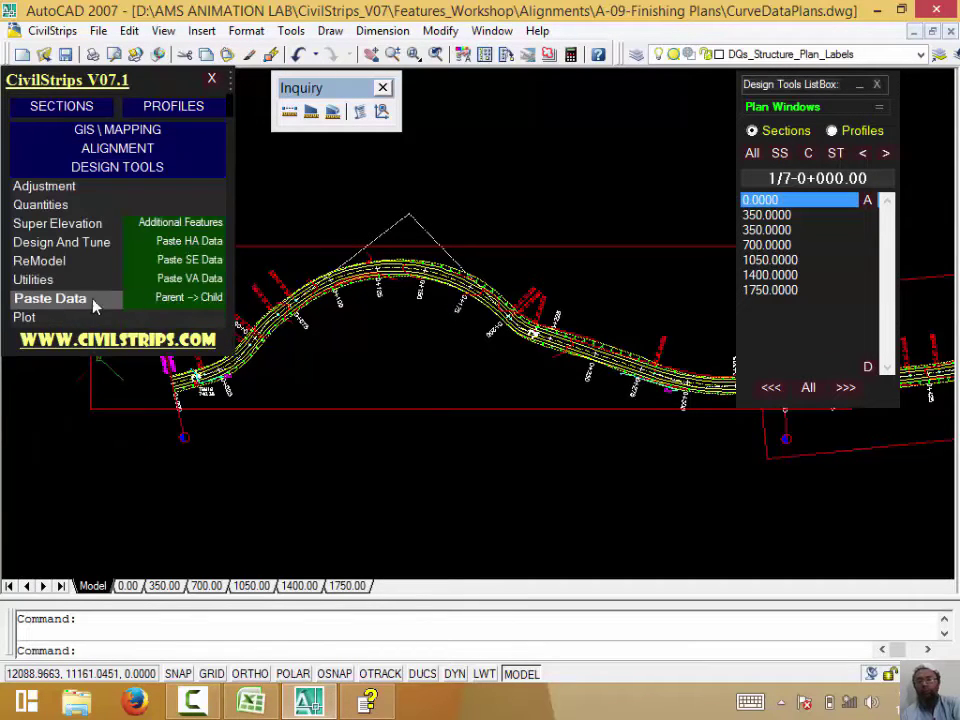
pyautogui.click(195, 240)
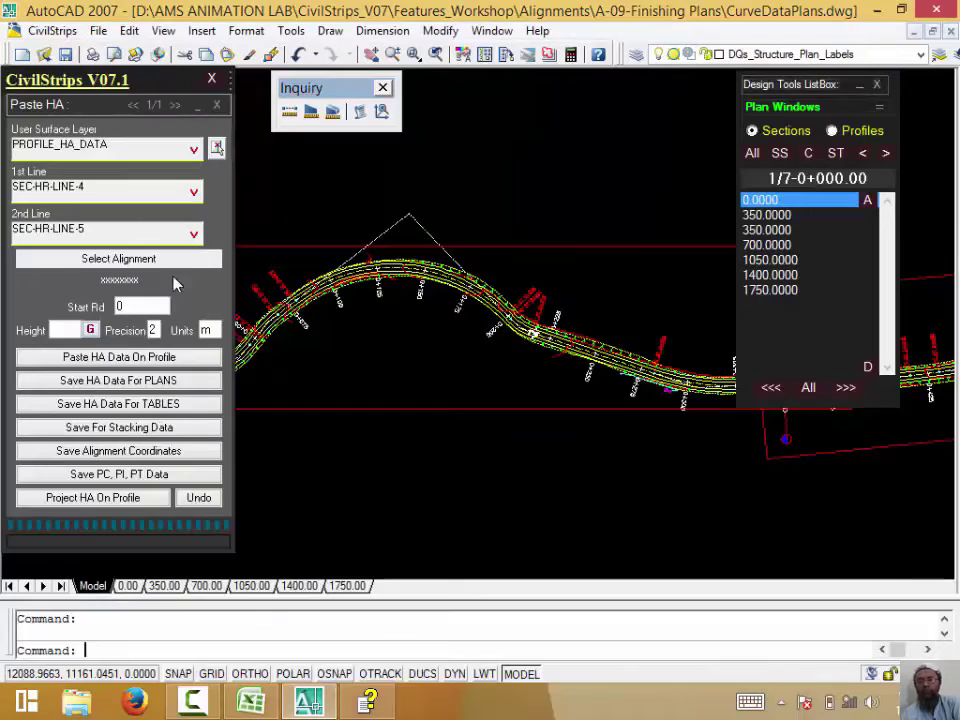
pyautogui.click(118, 258)
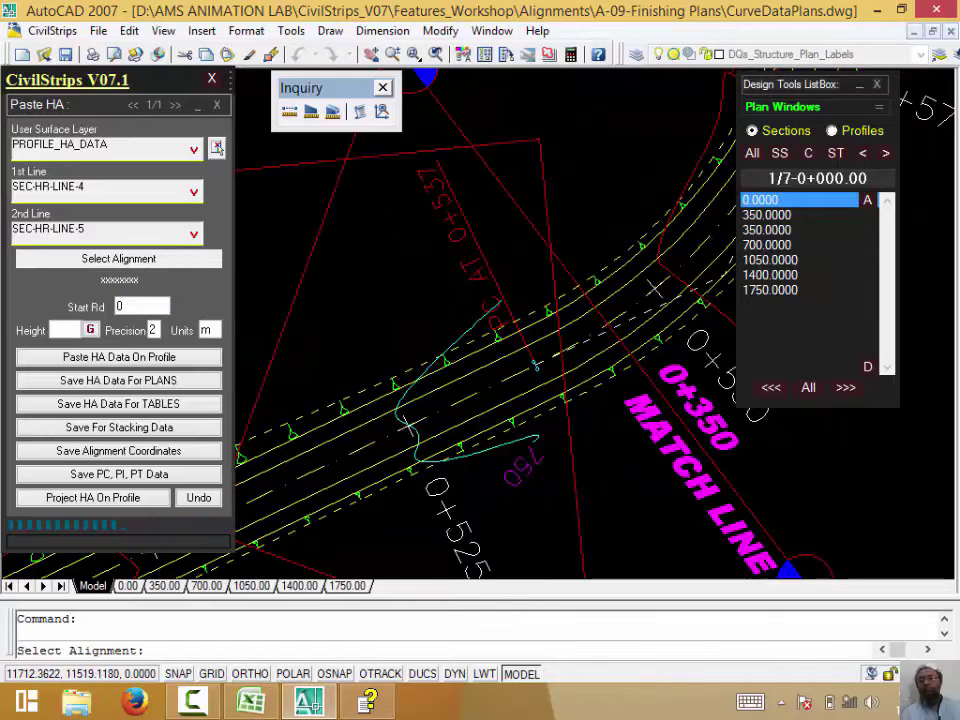
pyautogui.click(535, 365)
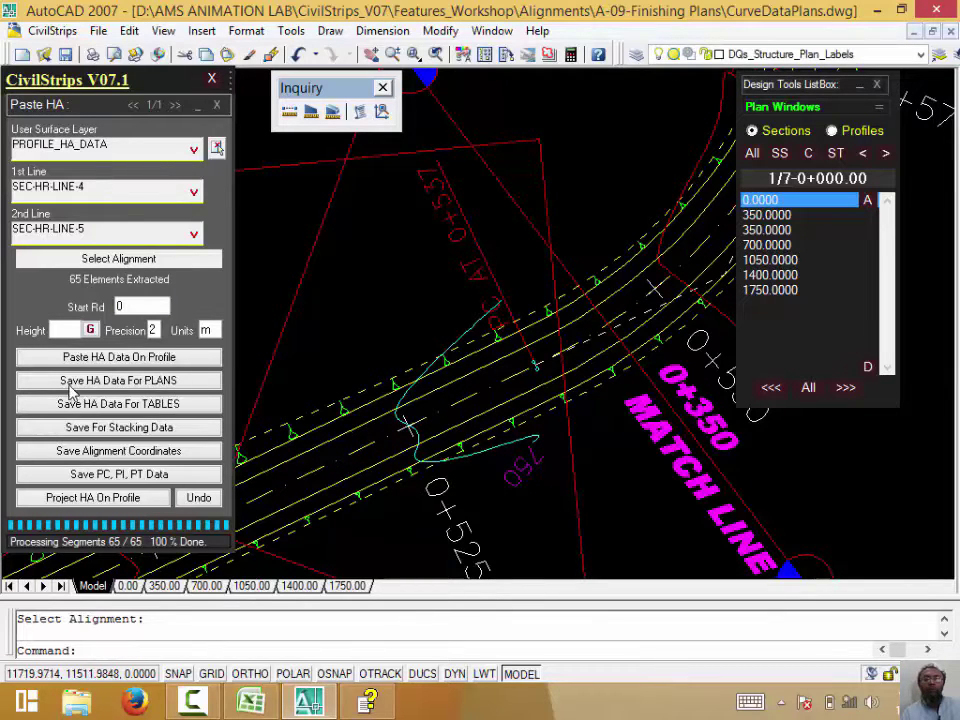
# Save the HA data for plans as temporary CSV cstmp001 and open it in Excel.
pyautogui.click(185, 388)
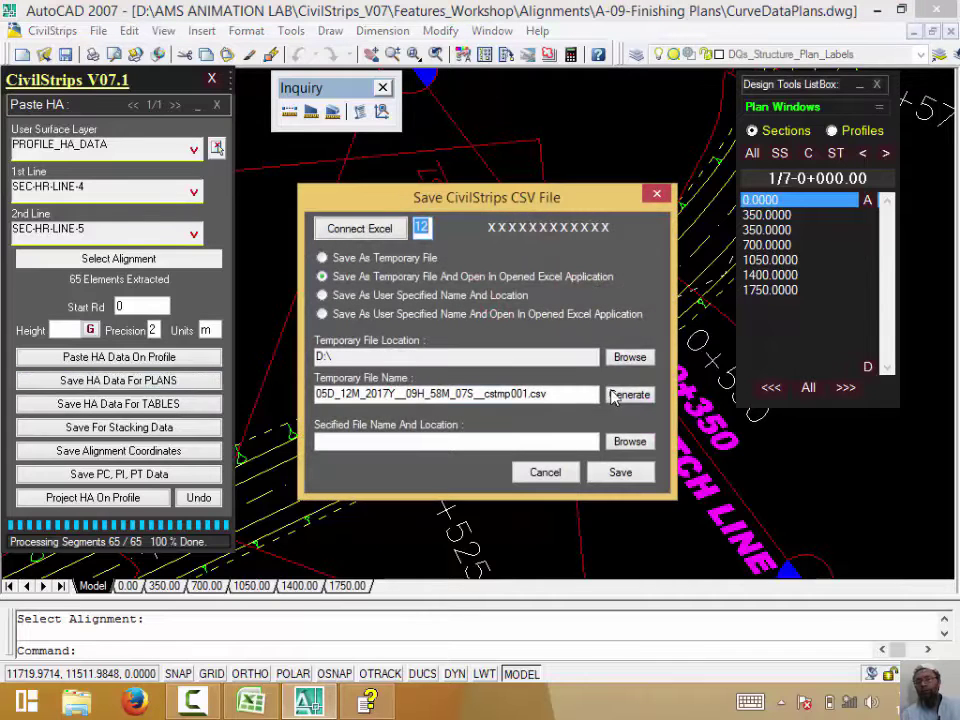
pyautogui.click(615, 395)
pyautogui.click(621, 472)
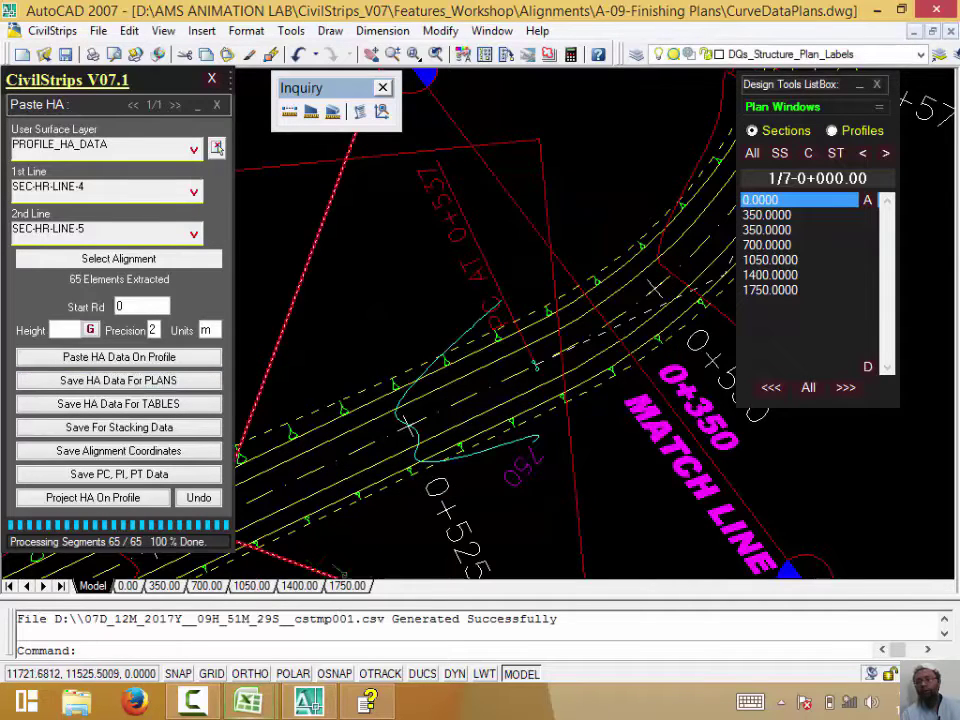
# Save the HA data for tables as temporary CSV cstmp002 and view it in Excel.
pyautogui.click(160, 404)
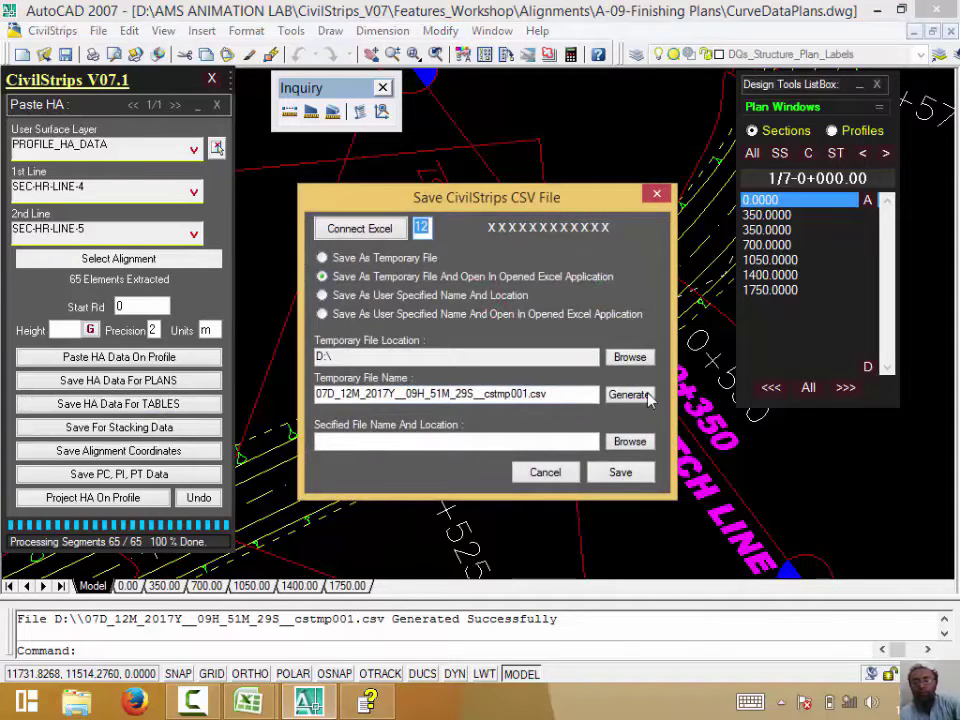
pyautogui.click(628, 395)
pyautogui.click(624, 474)
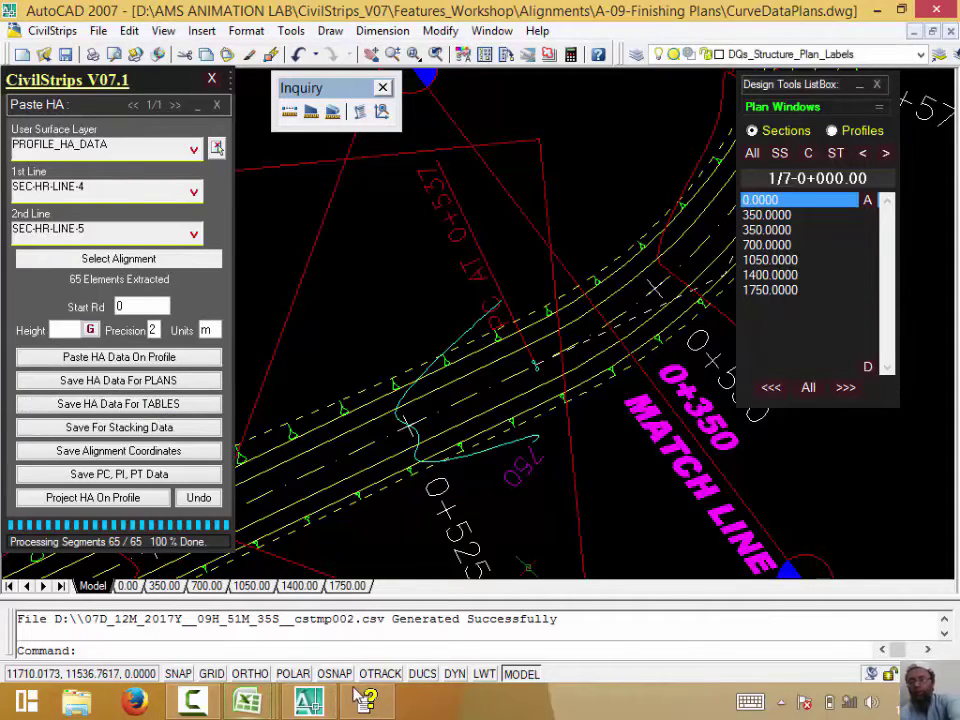
pyautogui.click(247, 700)
# Autofit cstmp001 columns A–K and review the PI STA, easting, northing and deflection values.
pyautogui.click(338, 598)
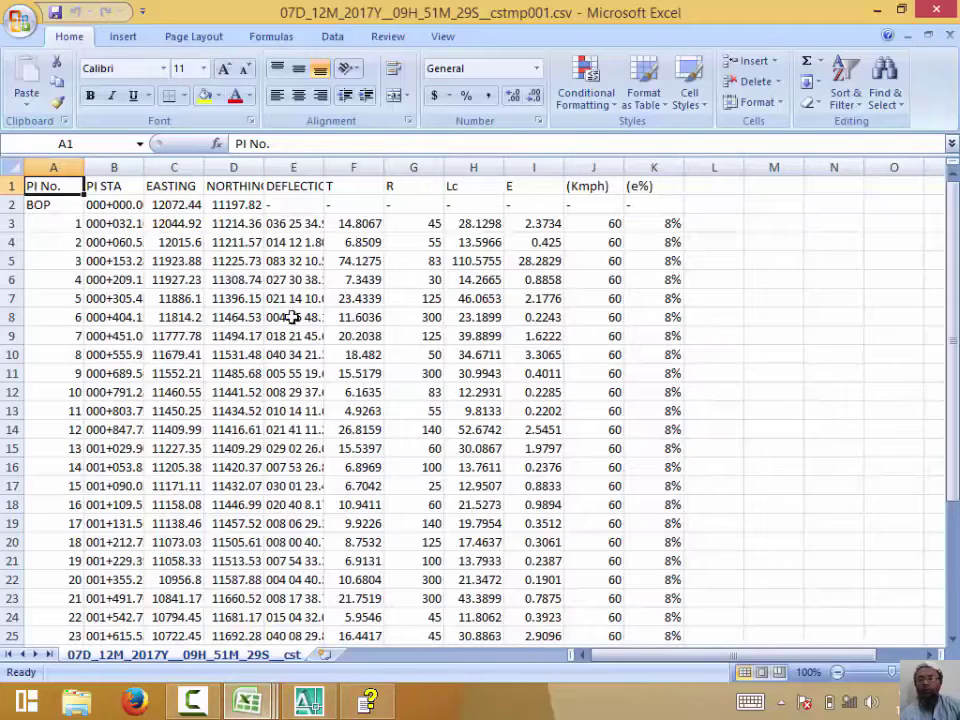
pyautogui.moveTo(660, 167); pyautogui.dragTo(53, 167)
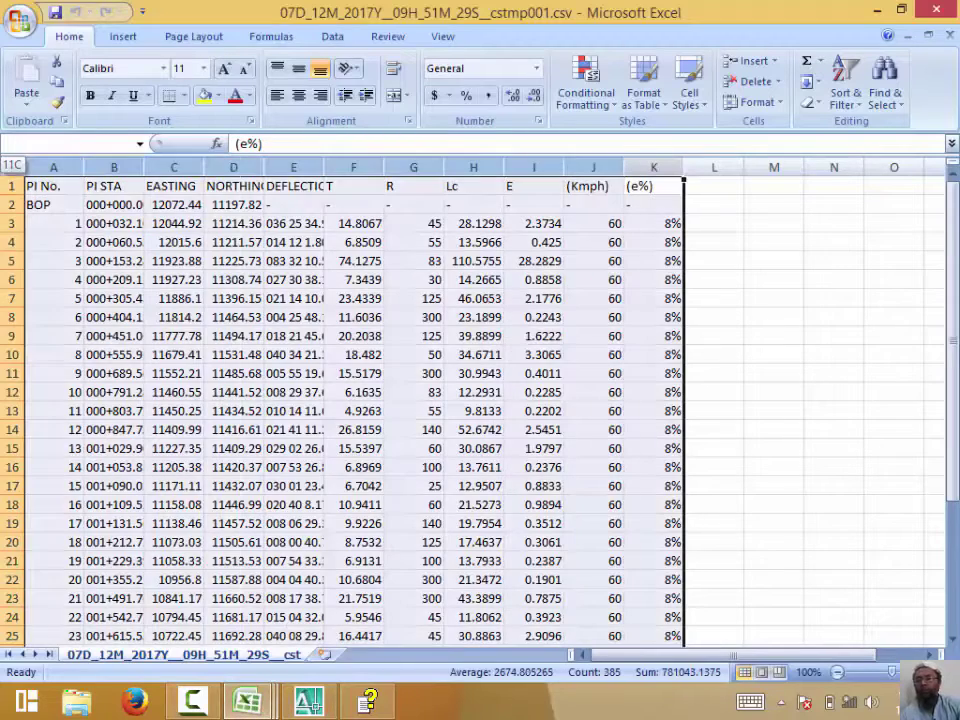
pyautogui.doubleClick(321, 166)
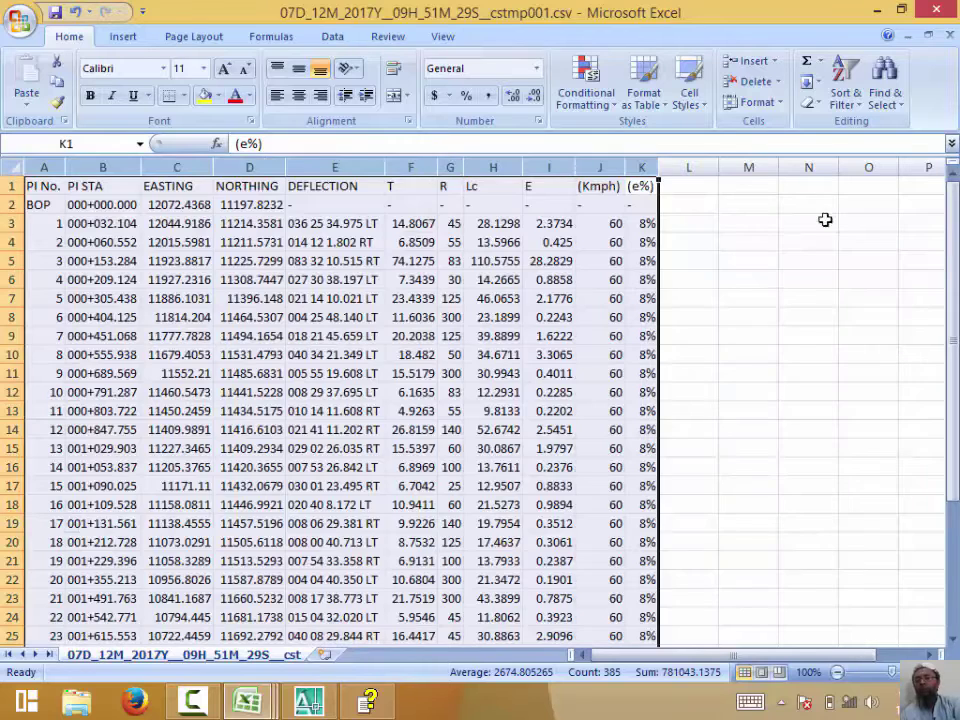
pyautogui.click(200, 243)
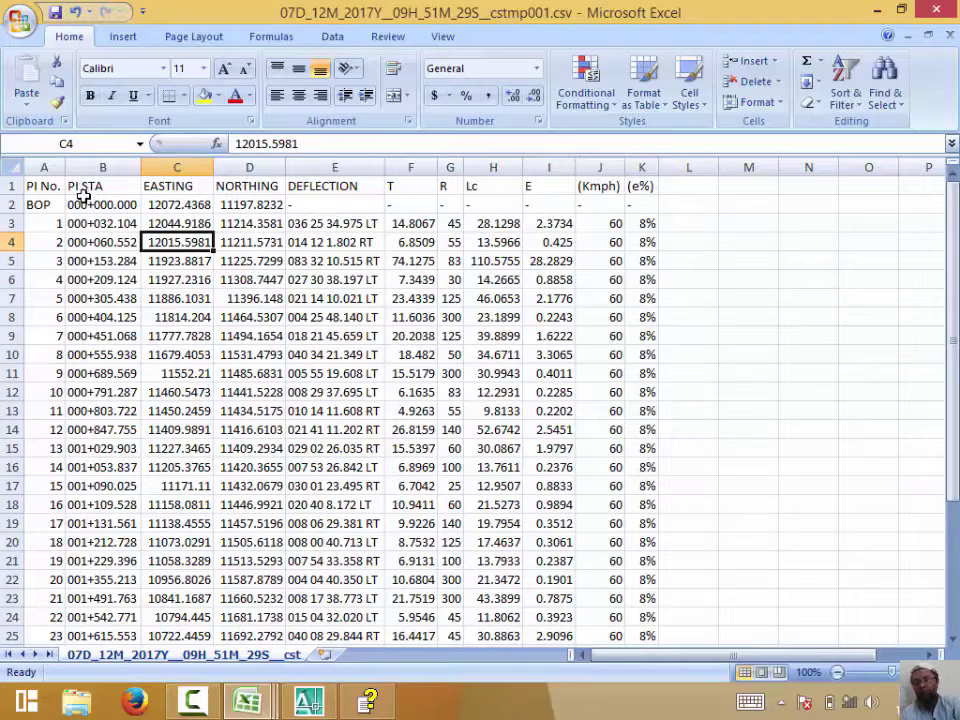
pyautogui.moveTo(94, 222); pyautogui.dragTo(88, 354)
pyautogui.moveTo(178, 205); pyautogui.dragTo(180, 224)
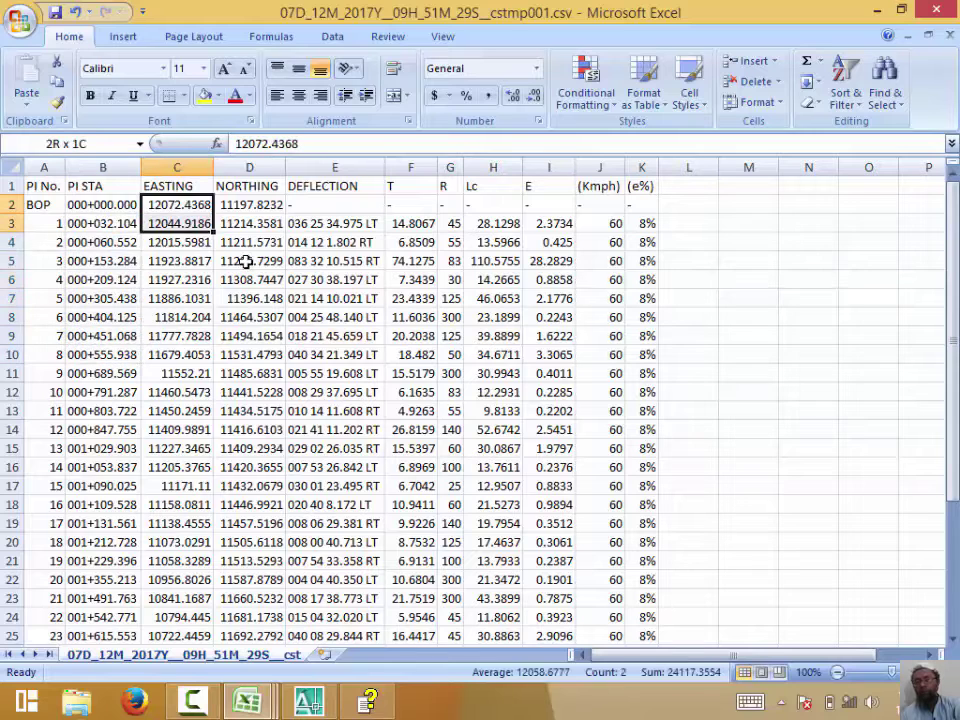
pyautogui.moveTo(245, 261)
pyautogui.mouseDown()
pyautogui.moveTo(261, 422)
pyautogui.moveTo(357, 433)
pyautogui.mouseUp()
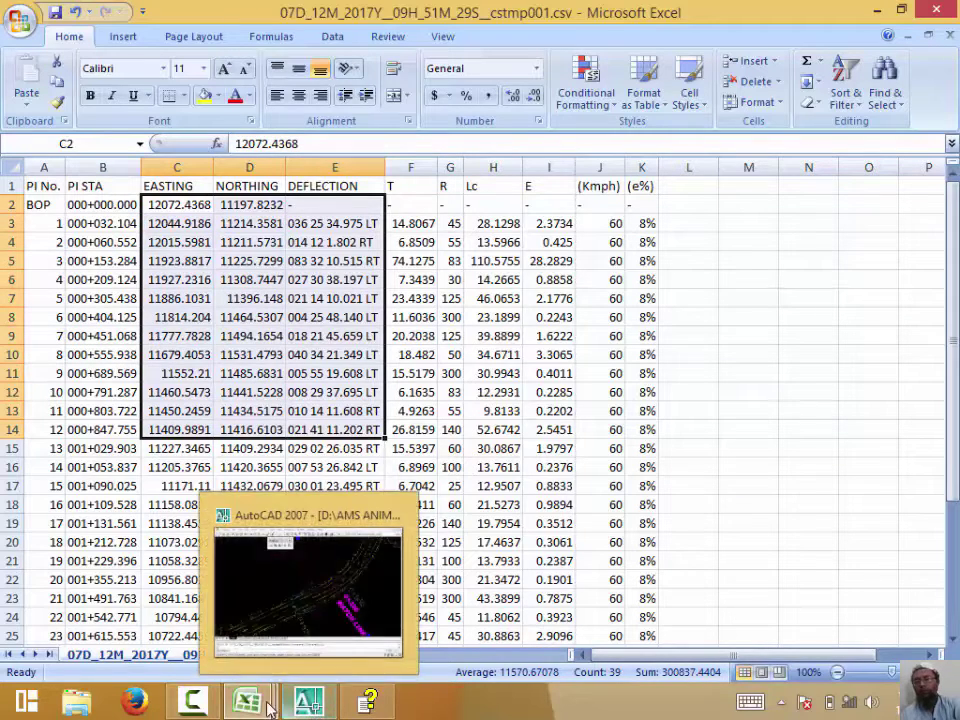
# Autofit cstmp002 columns A–M and review the PI STA, PC RD and PT RD values.
pyautogui.moveTo(247, 701)
pyautogui.click(515, 590)
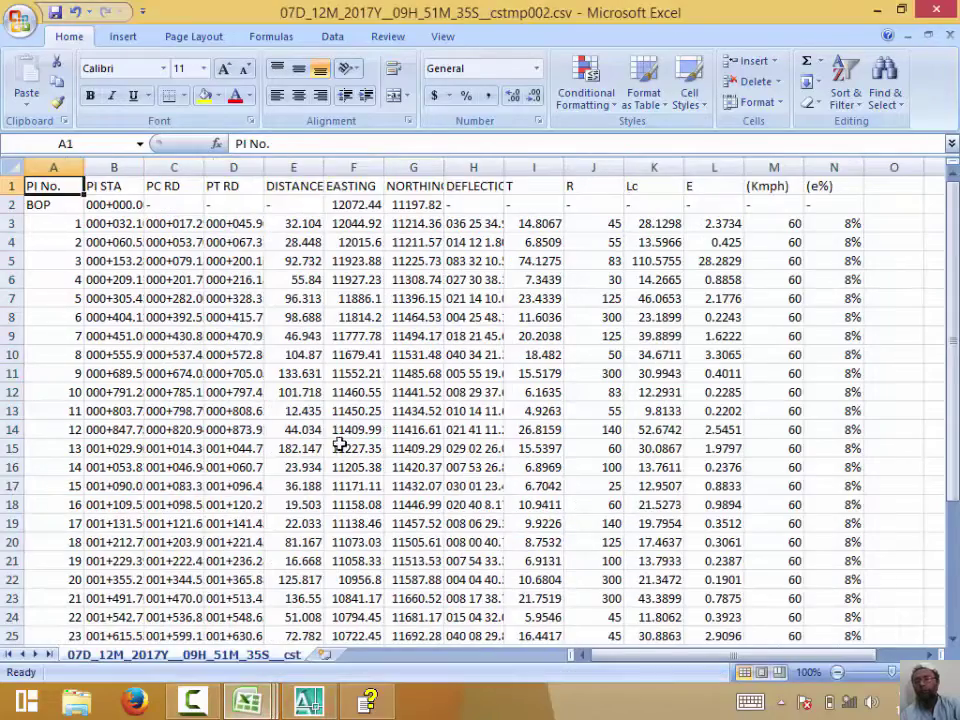
pyautogui.moveTo(774, 167); pyautogui.dragTo(45, 167)
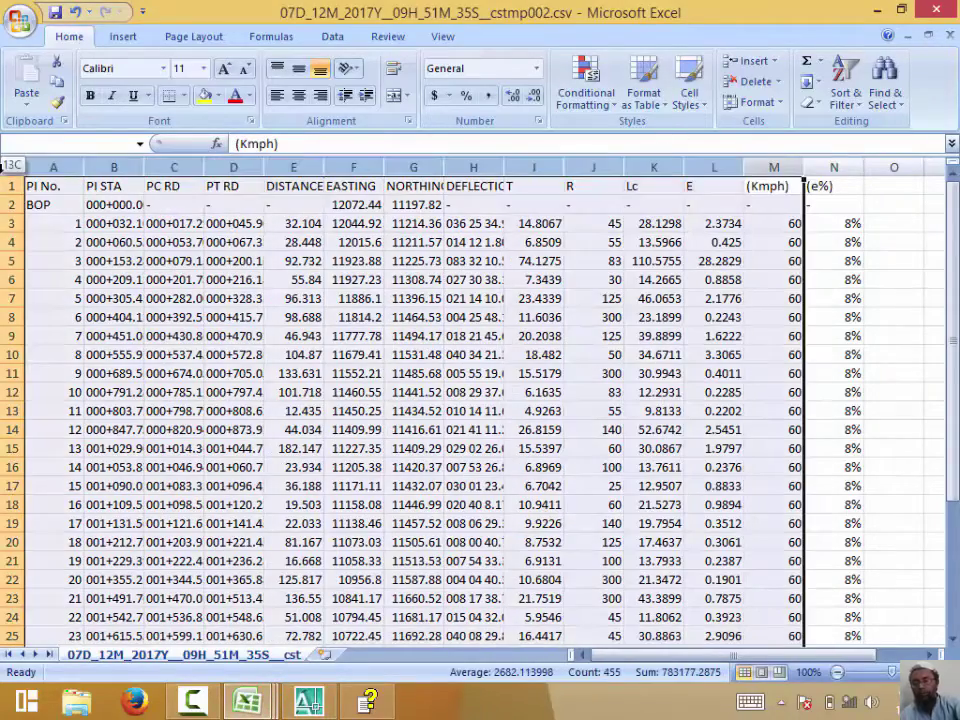
pyautogui.doubleClick(201, 167)
pyautogui.click(100, 279)
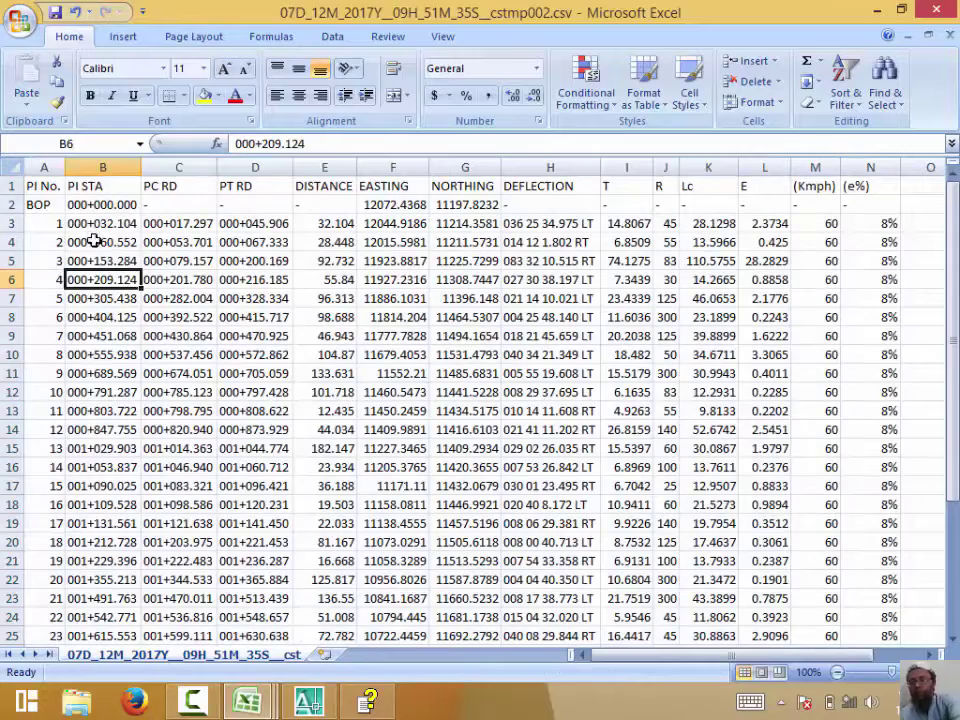
pyautogui.moveTo(94, 242); pyautogui.dragTo(100, 352)
pyautogui.moveTo(181, 252)
pyautogui.mouseDown()
pyautogui.moveTo(254, 356)
pyautogui.moveTo(318, 410)
pyautogui.mouseUp()
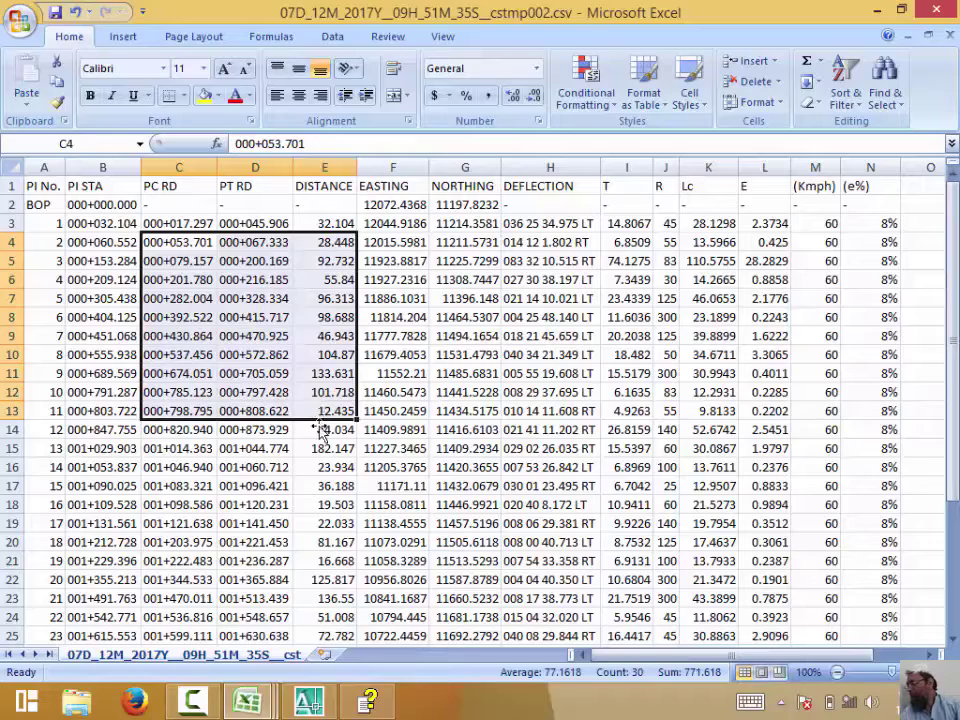
# Compare curve data between the two CSVs, then close cstmp002.csv.
pyautogui.click(258, 703)
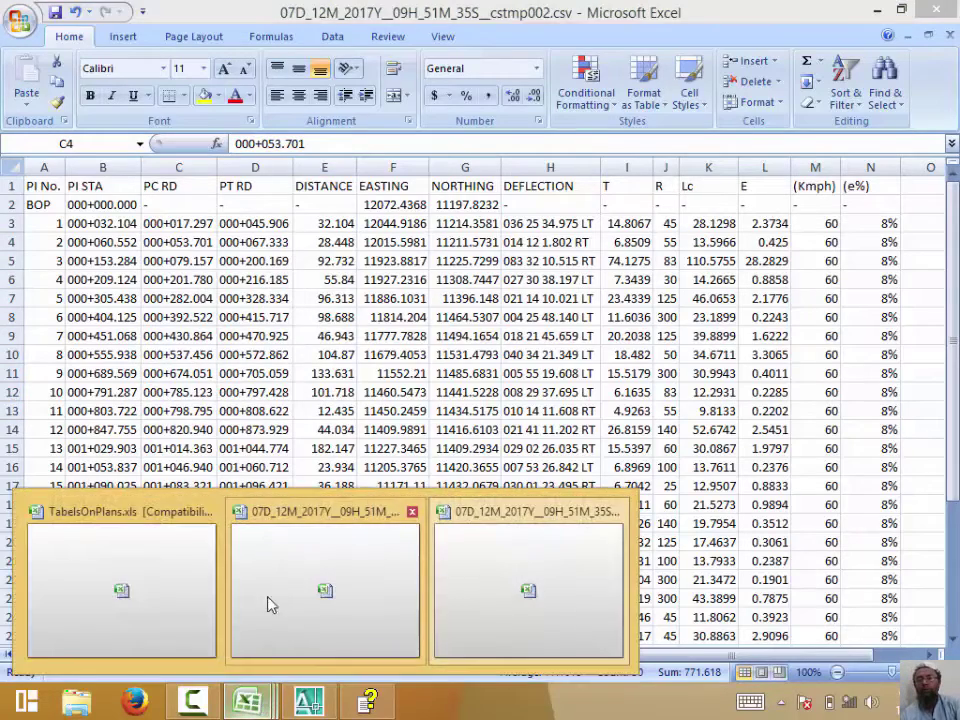
pyautogui.click(320, 590)
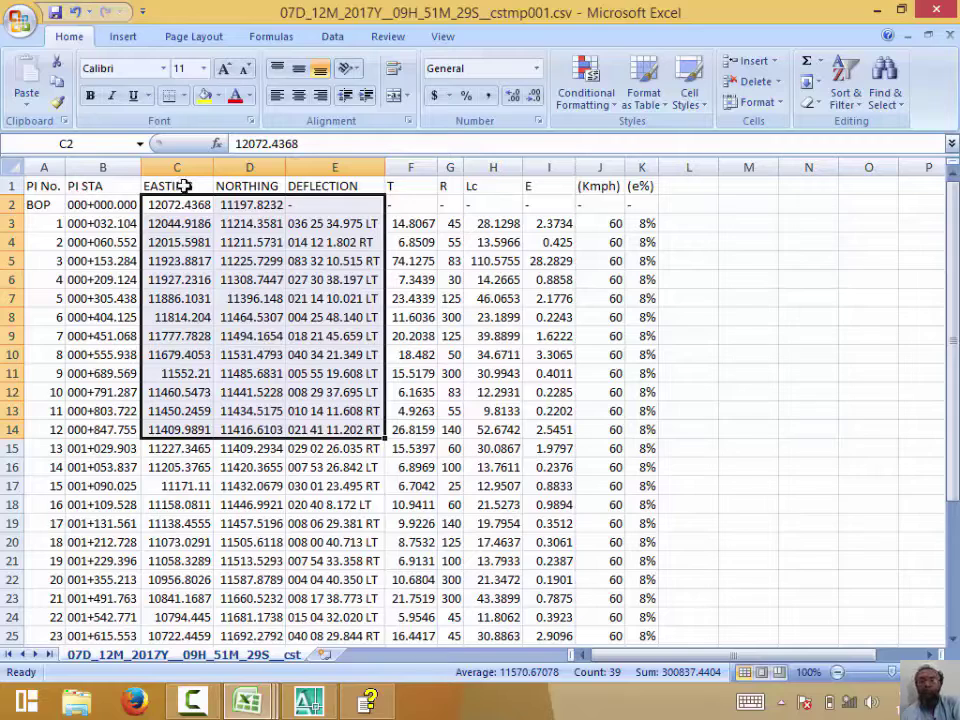
pyautogui.click(250, 703)
pyautogui.click(545, 547)
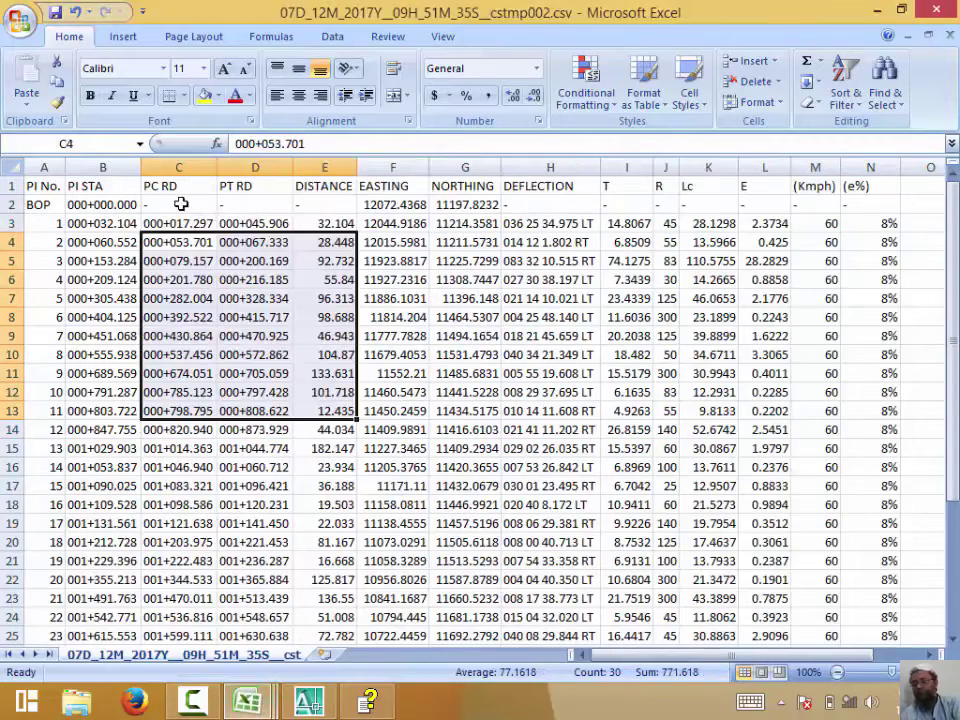
pyautogui.moveTo(98, 186)
pyautogui.mouseDown()
pyautogui.moveTo(98, 261)
pyautogui.moveTo(257, 373)
pyautogui.mouseUp()
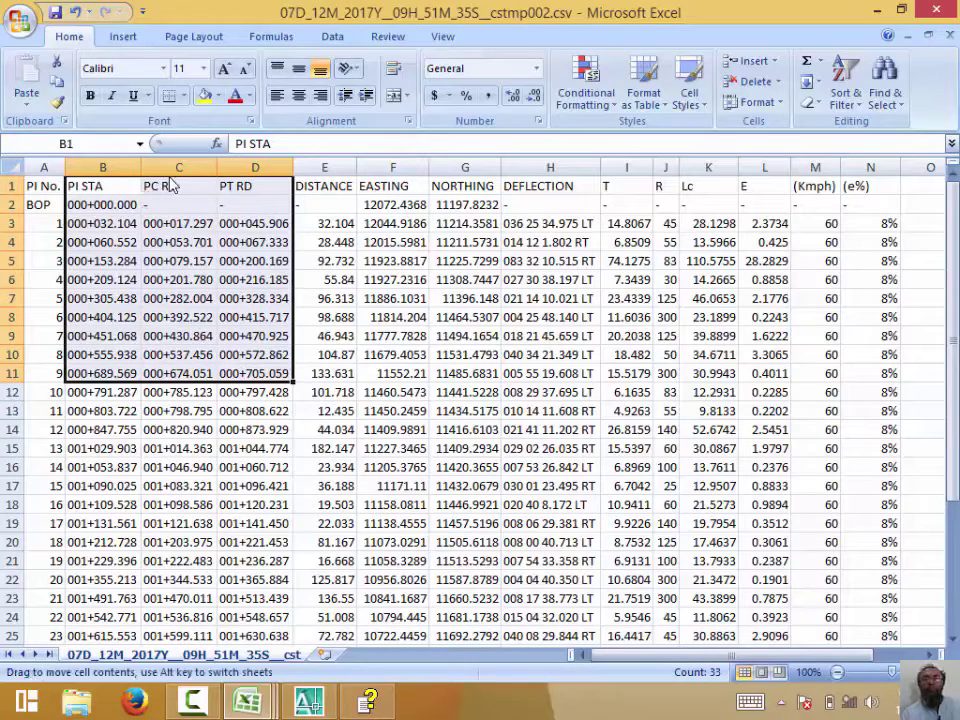
pyautogui.moveTo(168, 180)
pyautogui.mouseDown()
pyautogui.moveTo(205, 290)
pyautogui.moveTo(312, 390)
pyautogui.mouseUp()
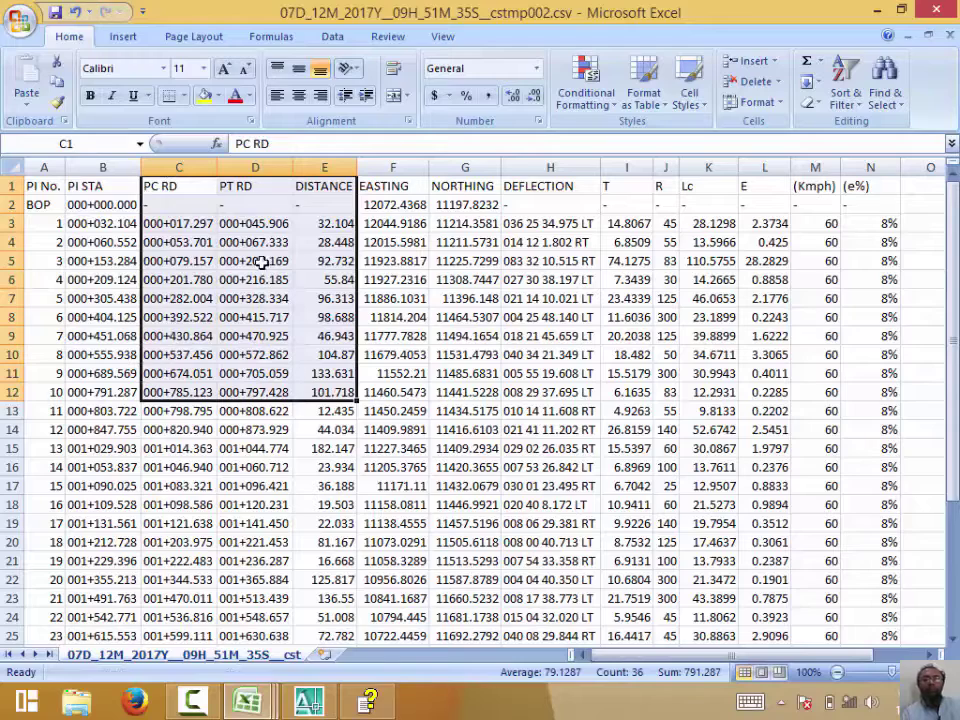
pyautogui.click(324, 317)
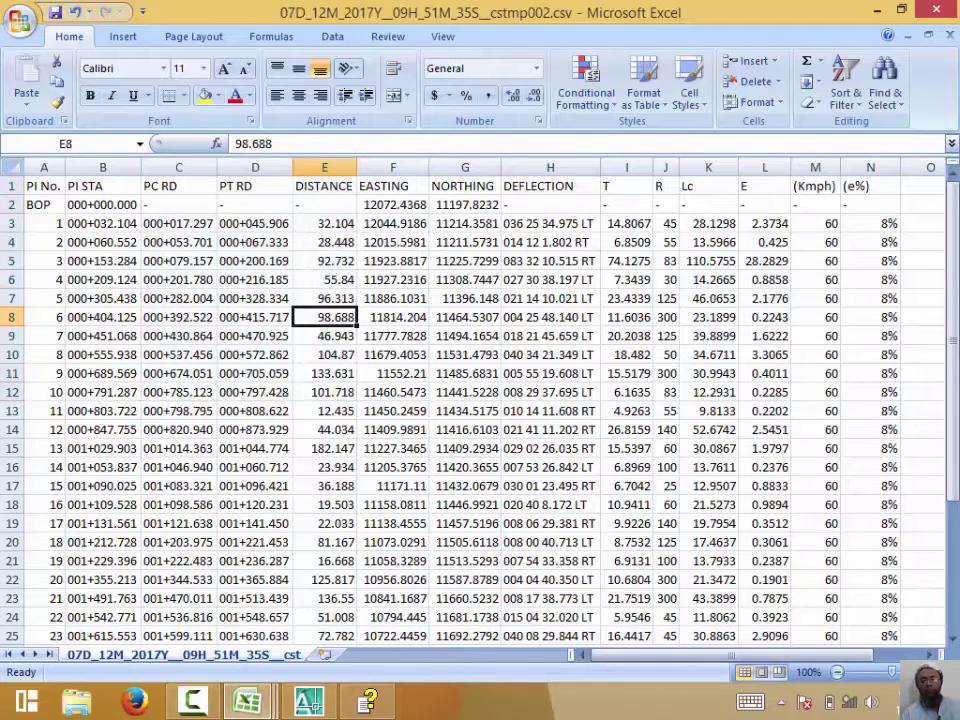
pyautogui.click(951, 35)
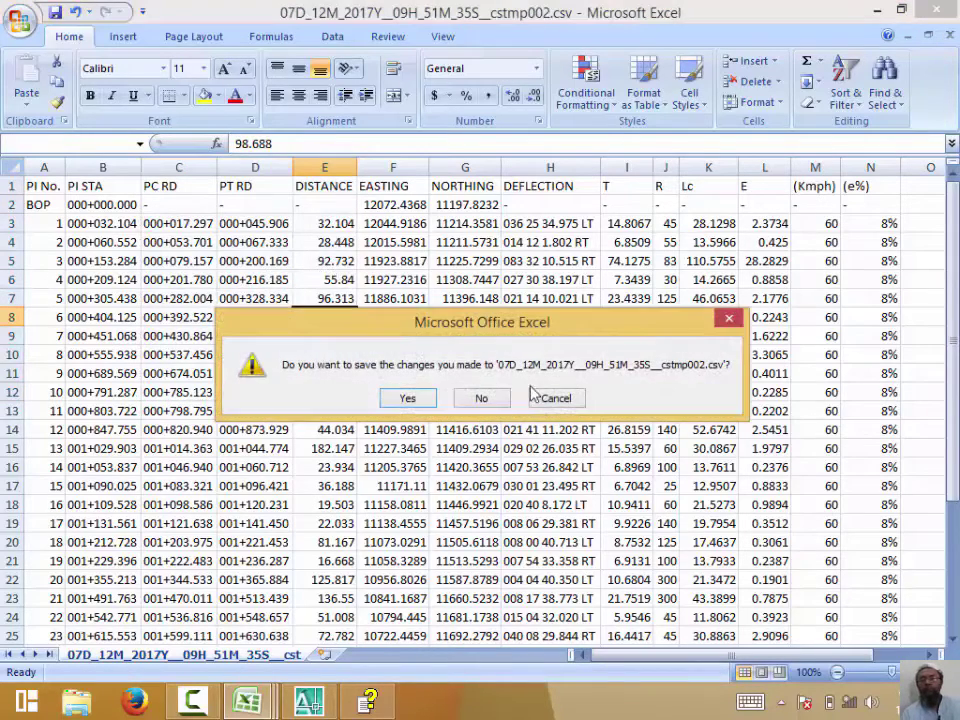
# Close cstmp002 and cstmp001 without saving, then check the deflection in E8 and T in F14.
pyautogui.click(497, 399)
pyautogui.click(951, 35)
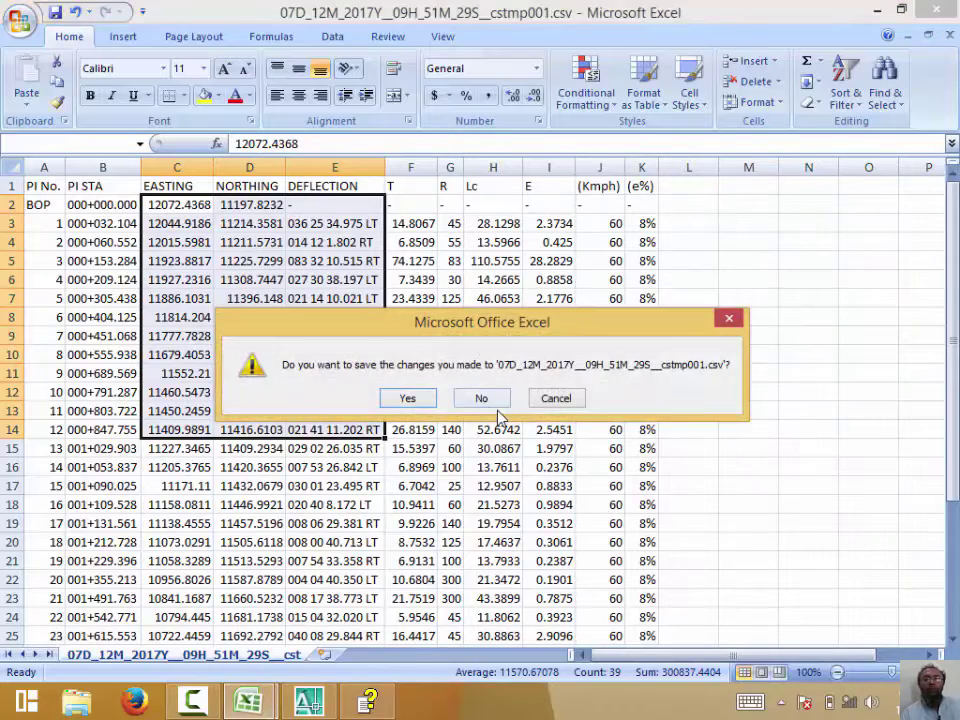
pyautogui.click(482, 399)
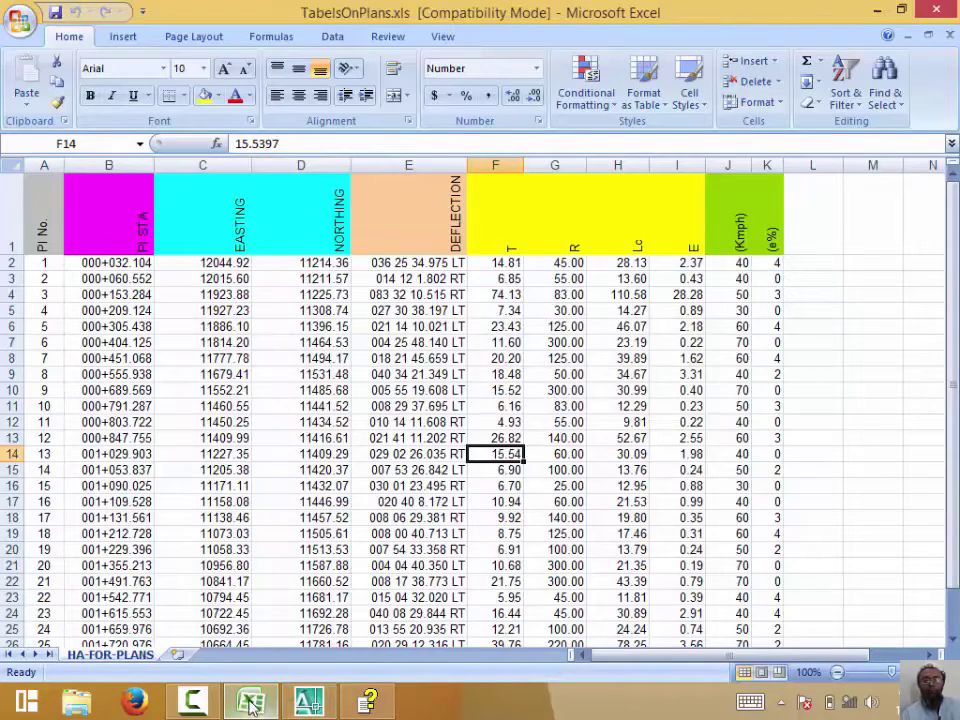
pyautogui.click(436, 361)
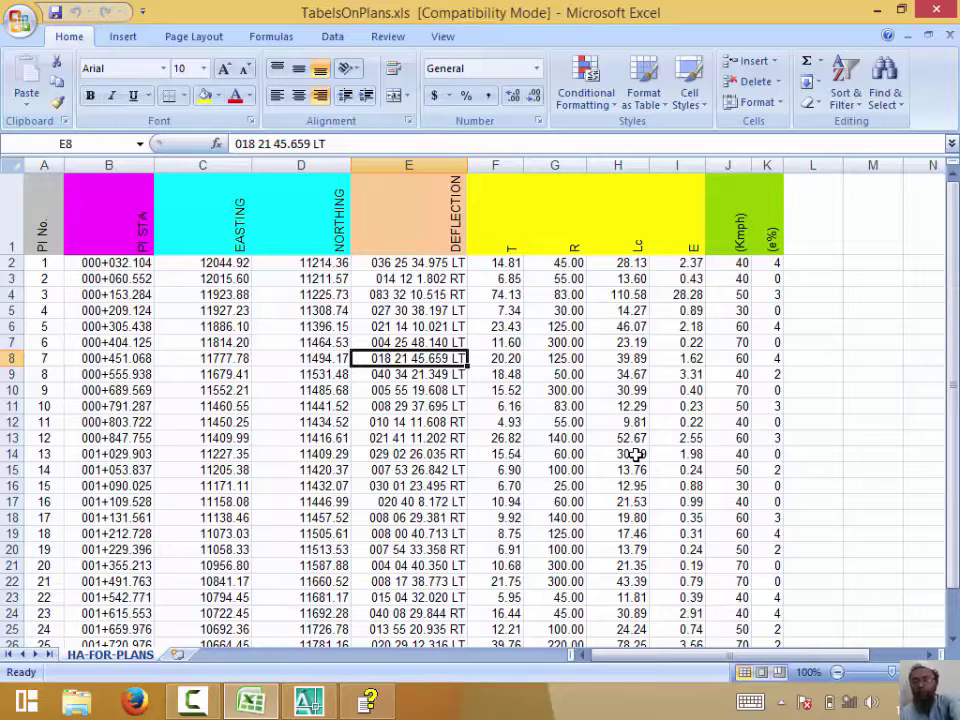
pyautogui.click(488, 453)
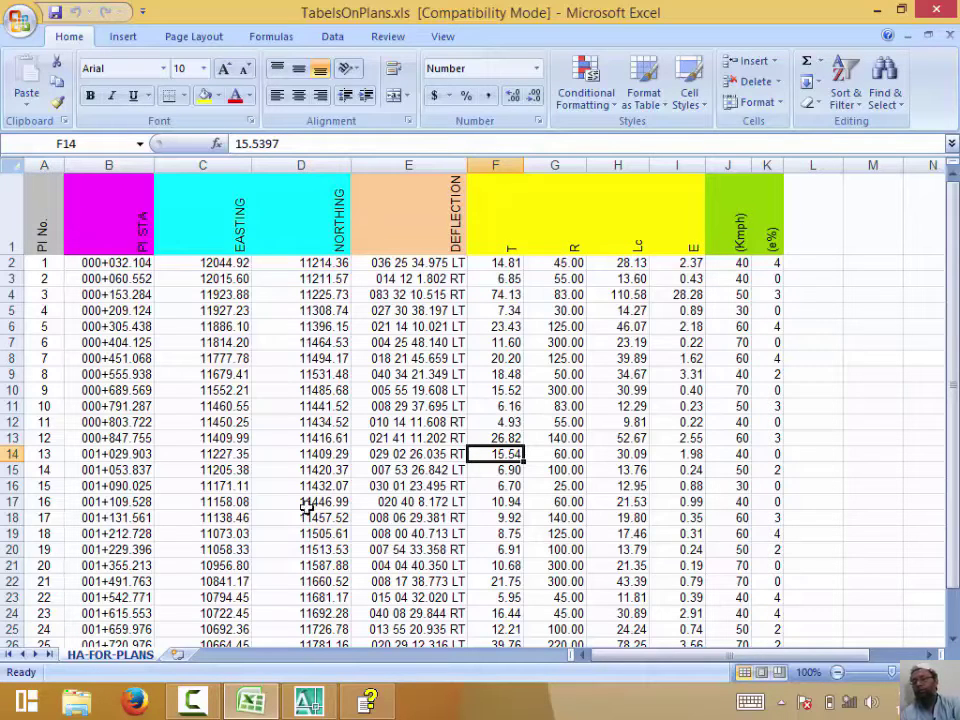
# Export the plans alignment data from AutoCAD to a new cstmp003 CSV and open it in Excel.
pyautogui.click(308, 700)
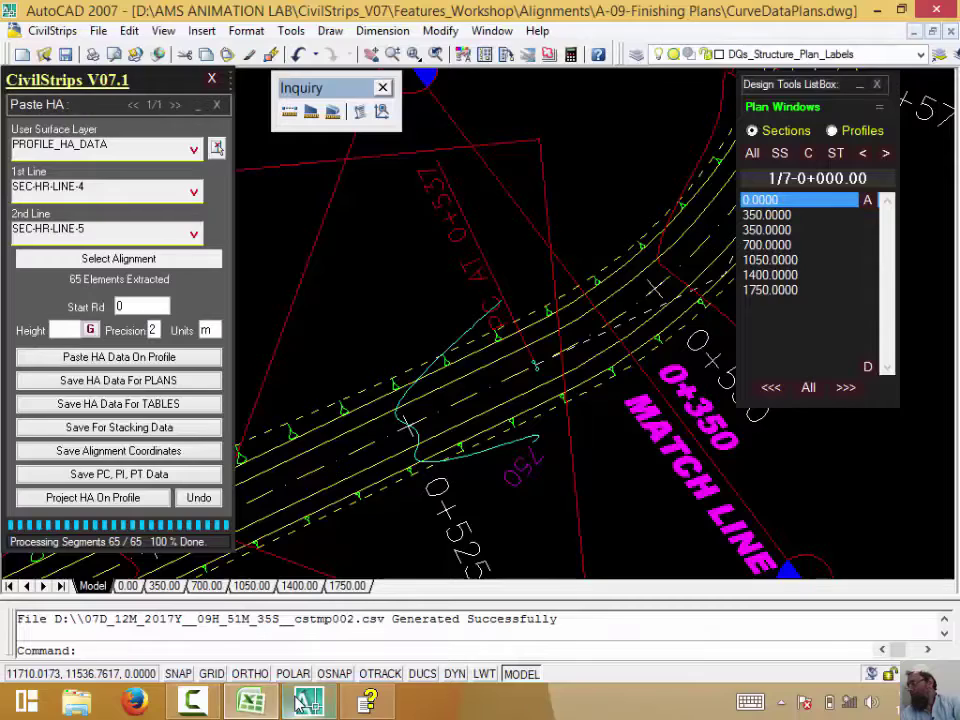
pyautogui.click(185, 381)
pyautogui.click(632, 396)
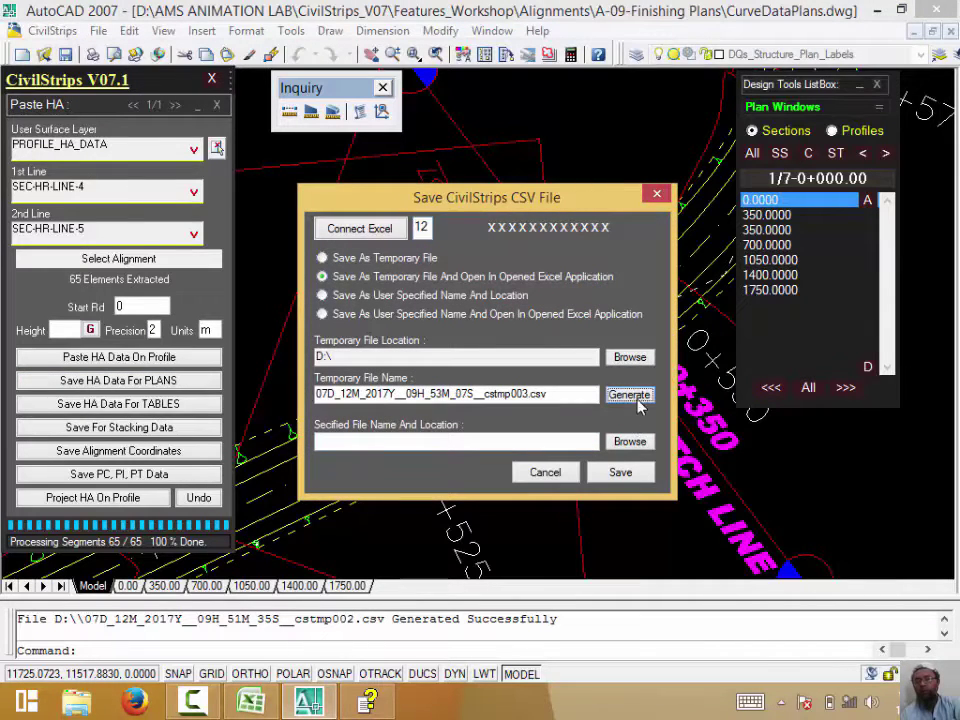
pyautogui.click(620, 472)
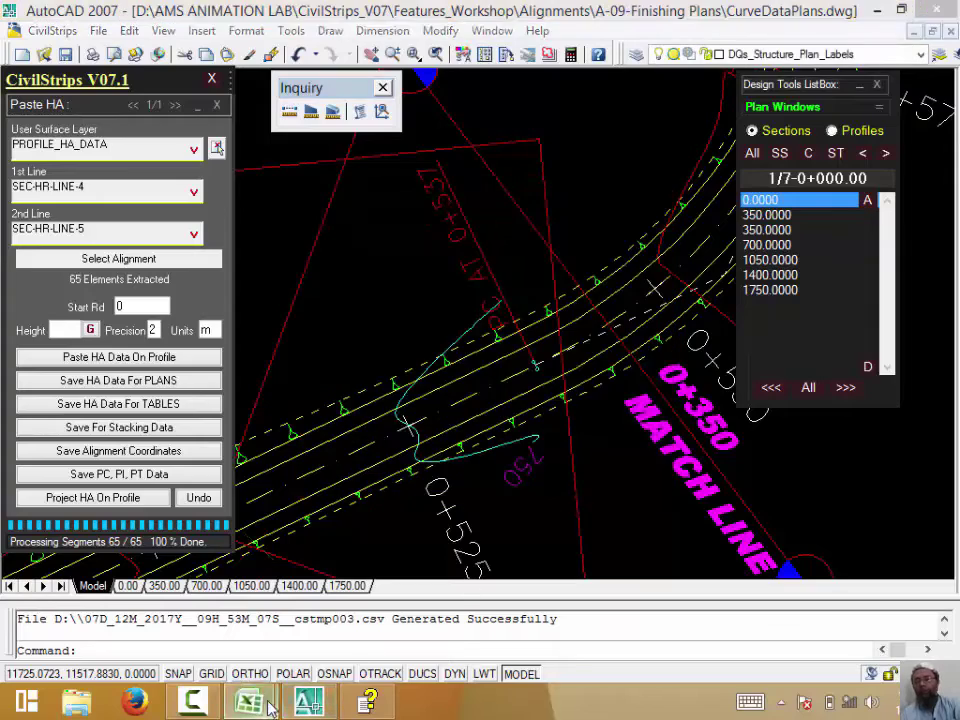
pyautogui.click(375, 600)
pyautogui.click(435, 430)
pyautogui.click(600, 167)
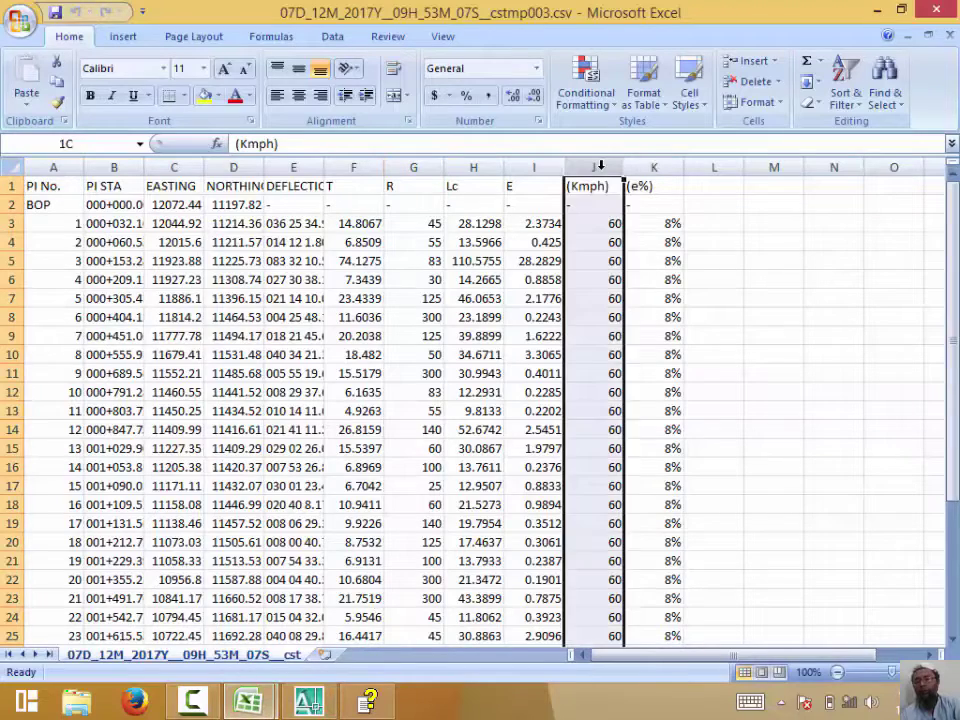
pyautogui.moveTo(600, 167); pyautogui.dragTo(654, 167)
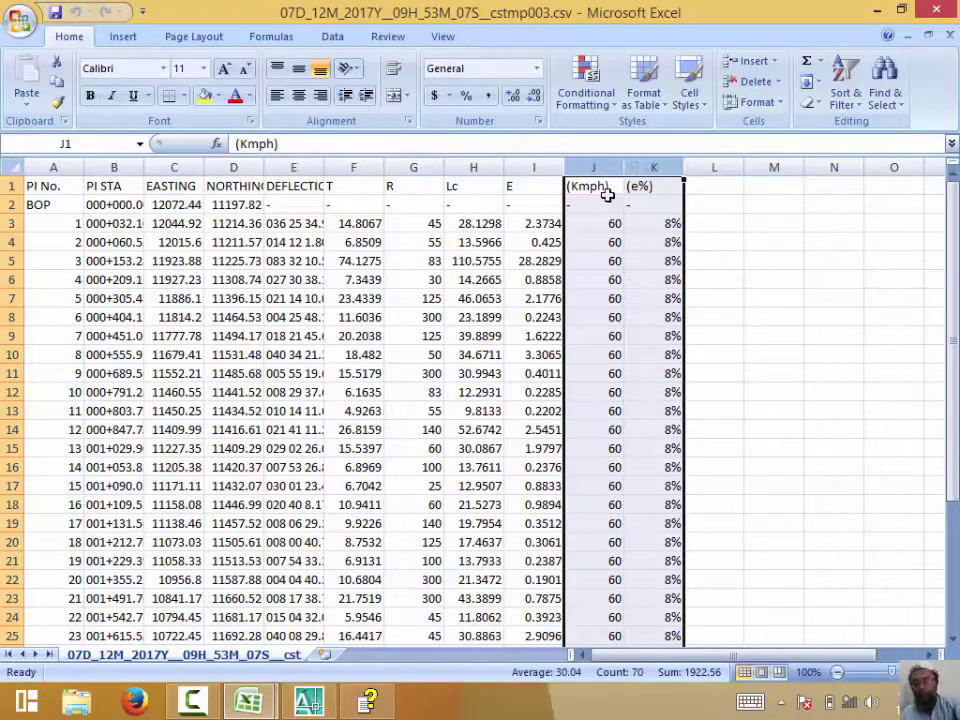
pyautogui.moveTo(614, 298)
pyautogui.mouseDown()
pyautogui.moveTo(640, 438)
pyautogui.moveTo(655, 448)
pyautogui.mouseUp()
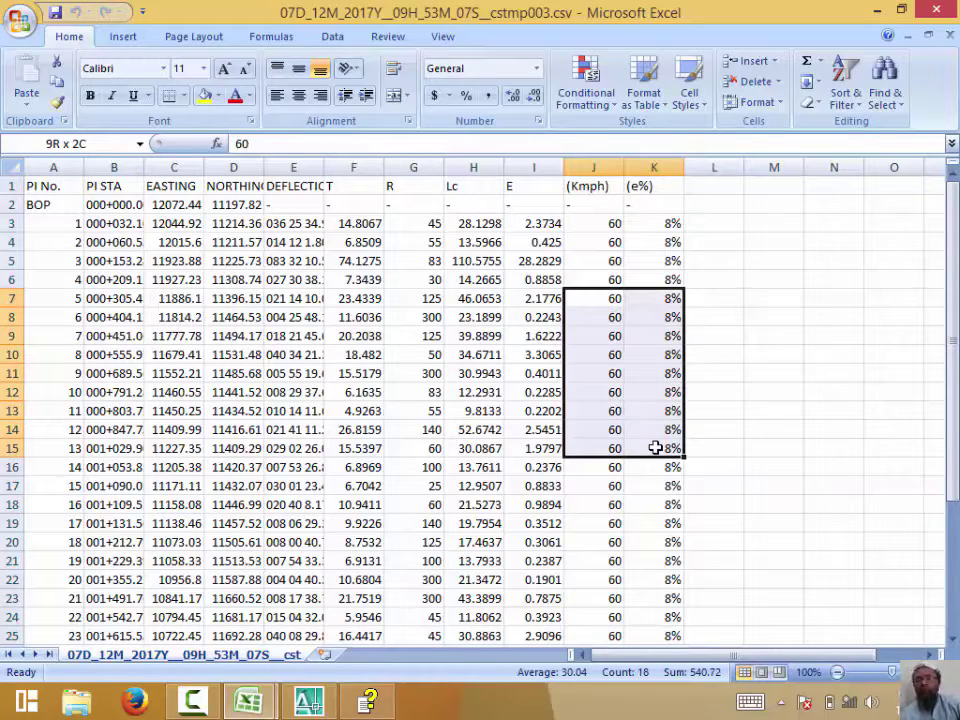
pyautogui.click(596, 165)
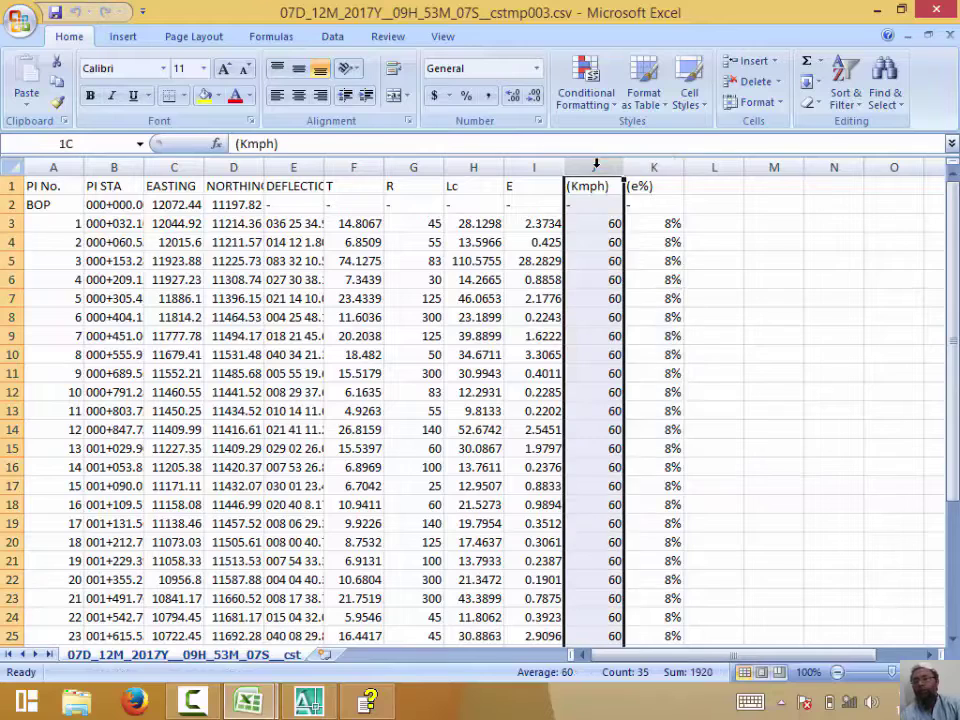
pyautogui.moveTo(596, 163); pyautogui.dragTo(643, 162)
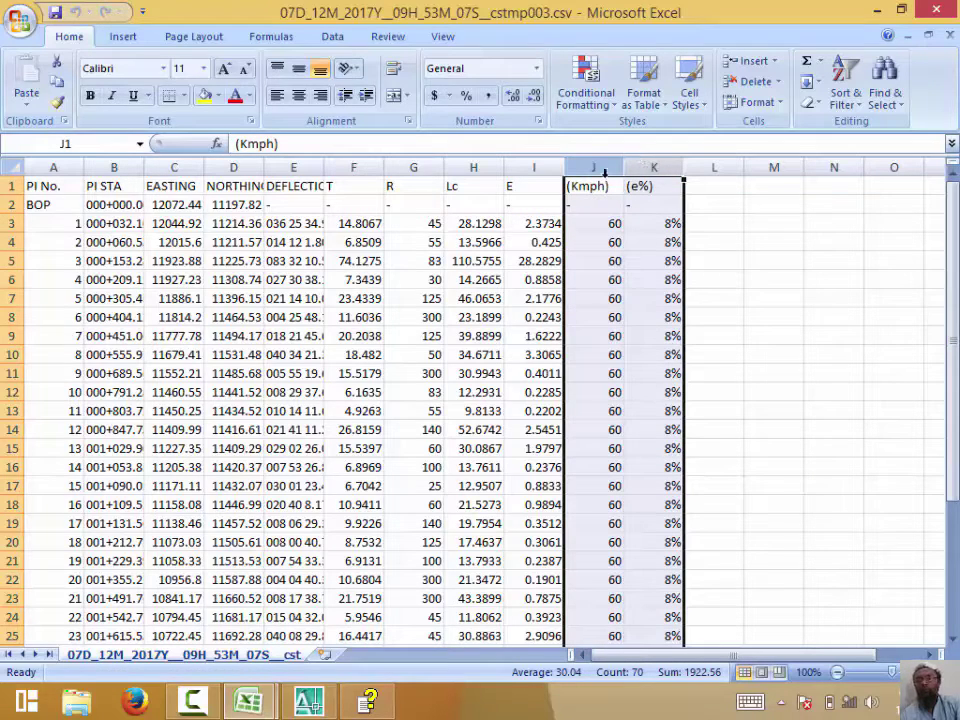
pyautogui.moveTo(309, 700)
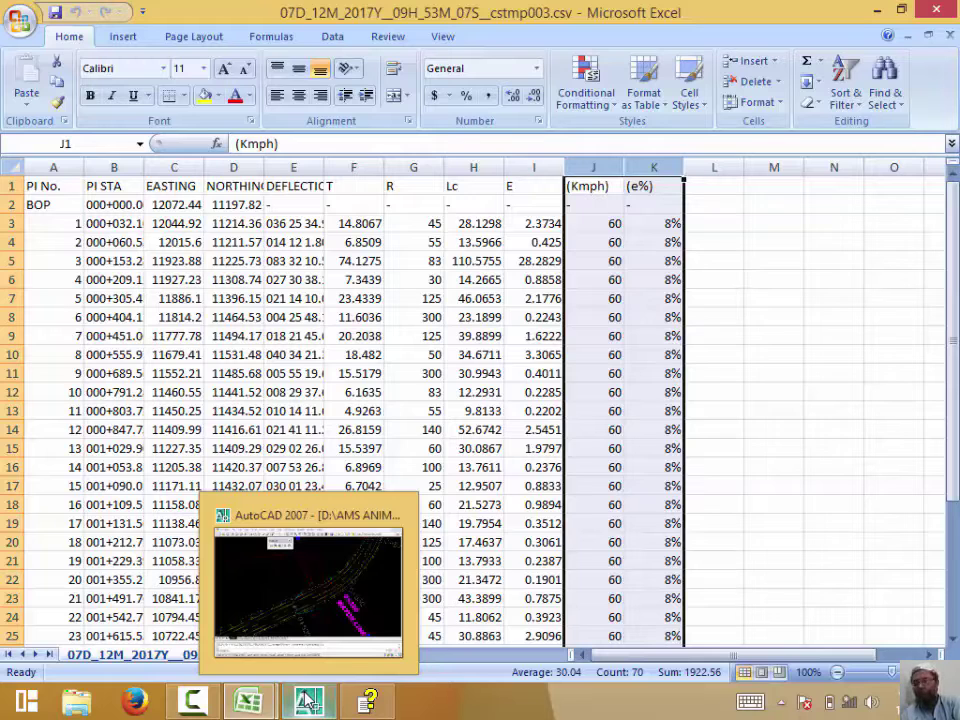
# Leave Paste HA, open ALIGNMENT > Draw H.A., page to 3/4 and choose Save Tabel.
pyautogui.click(236, 524)
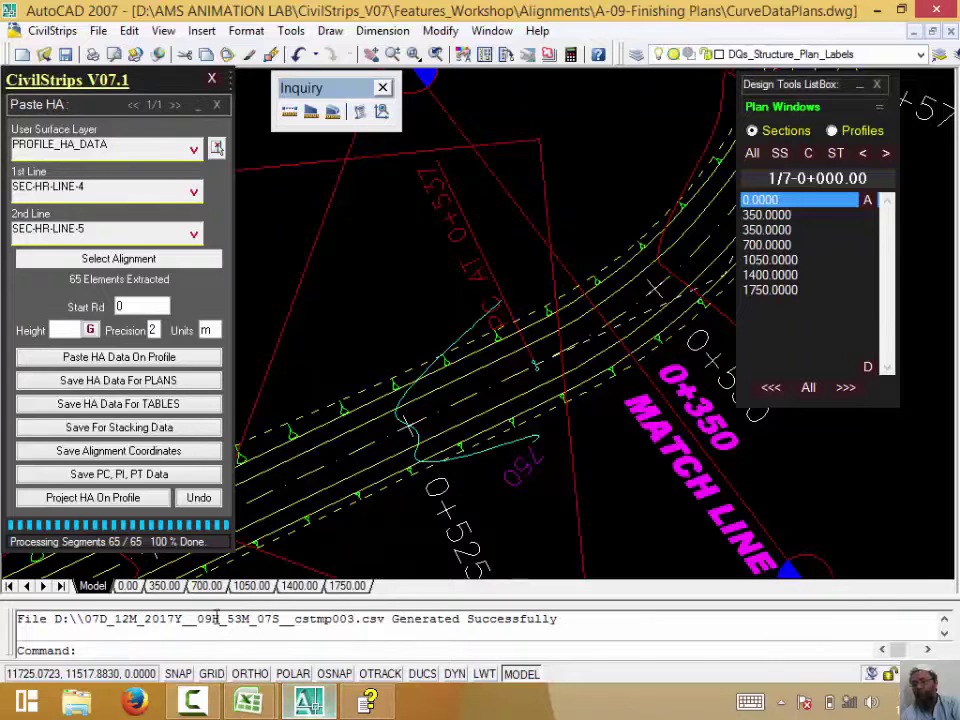
pyautogui.click(217, 105)
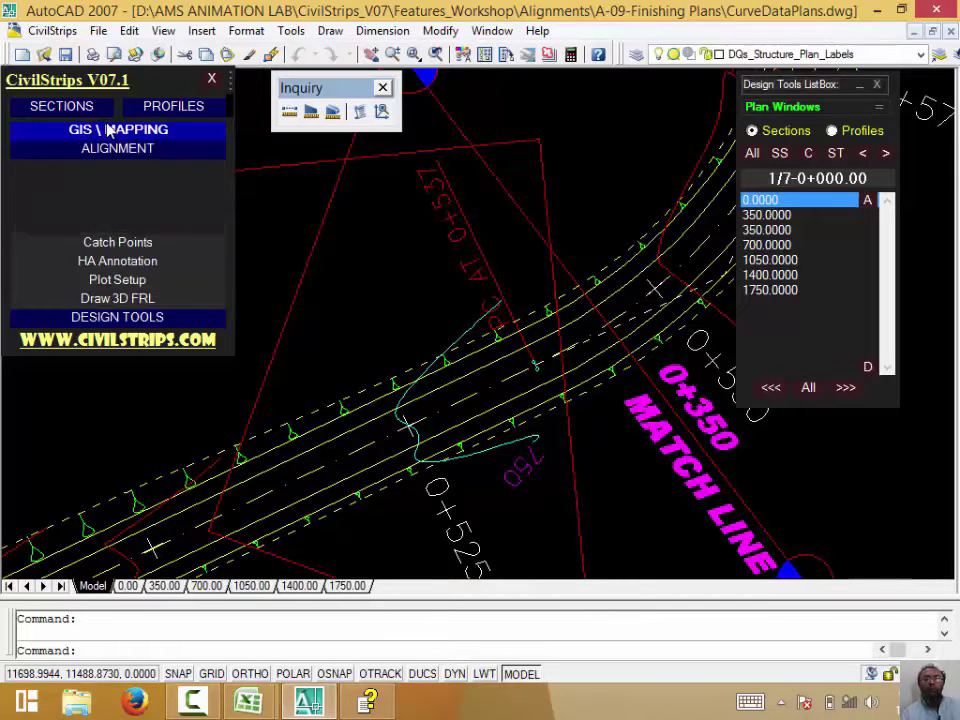
pyautogui.click(117, 316)
pyautogui.click(125, 148)
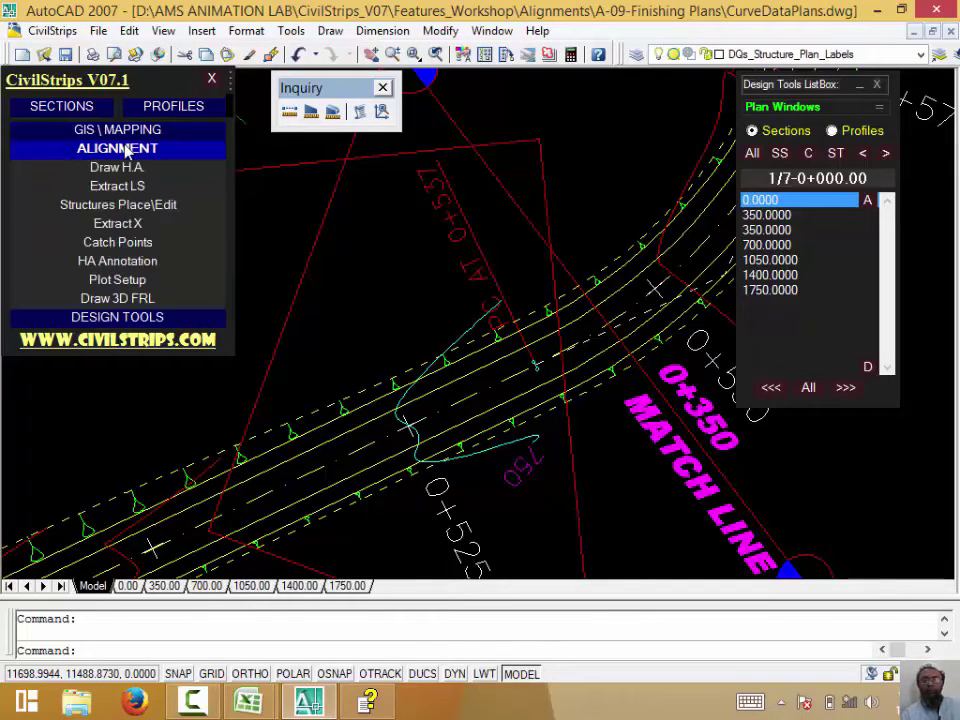
pyautogui.click(125, 165)
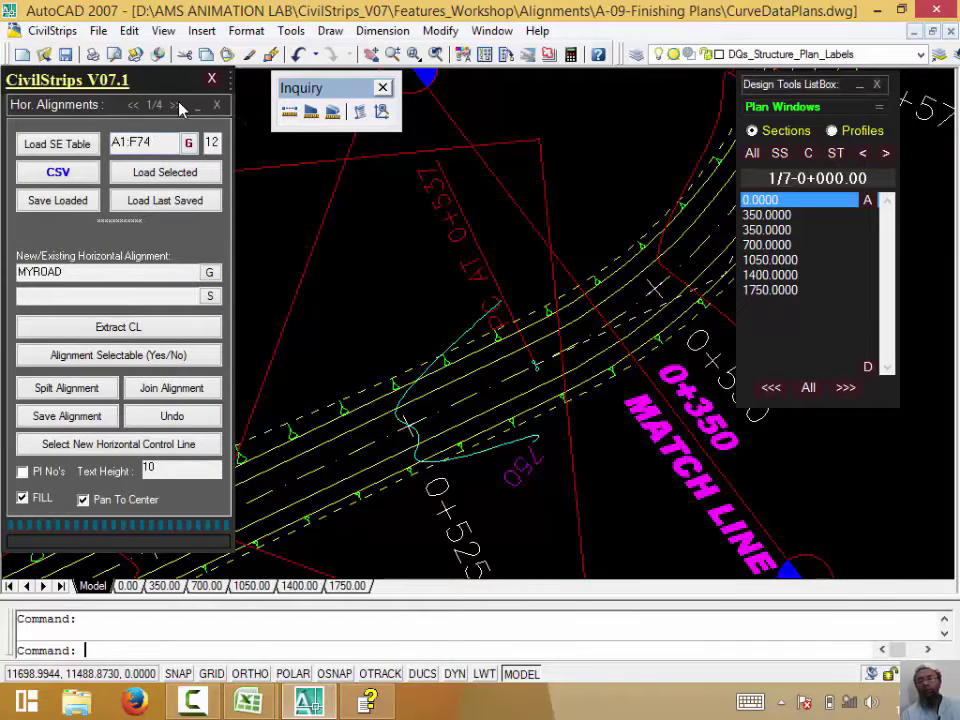
pyautogui.click(178, 106)
pyautogui.click(178, 106)
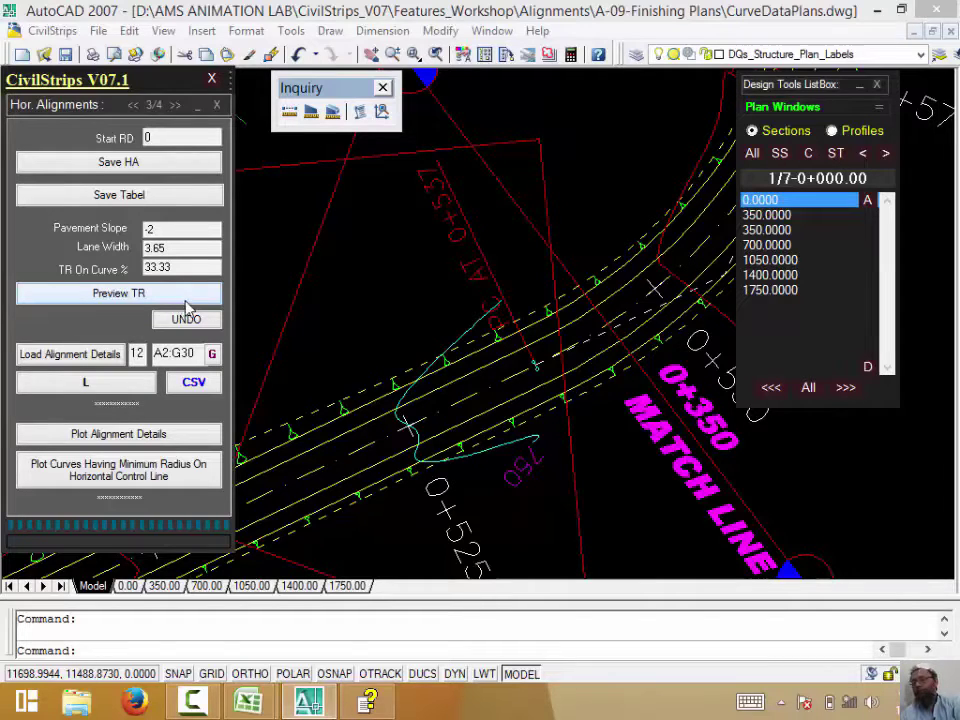
pyautogui.click(119, 197)
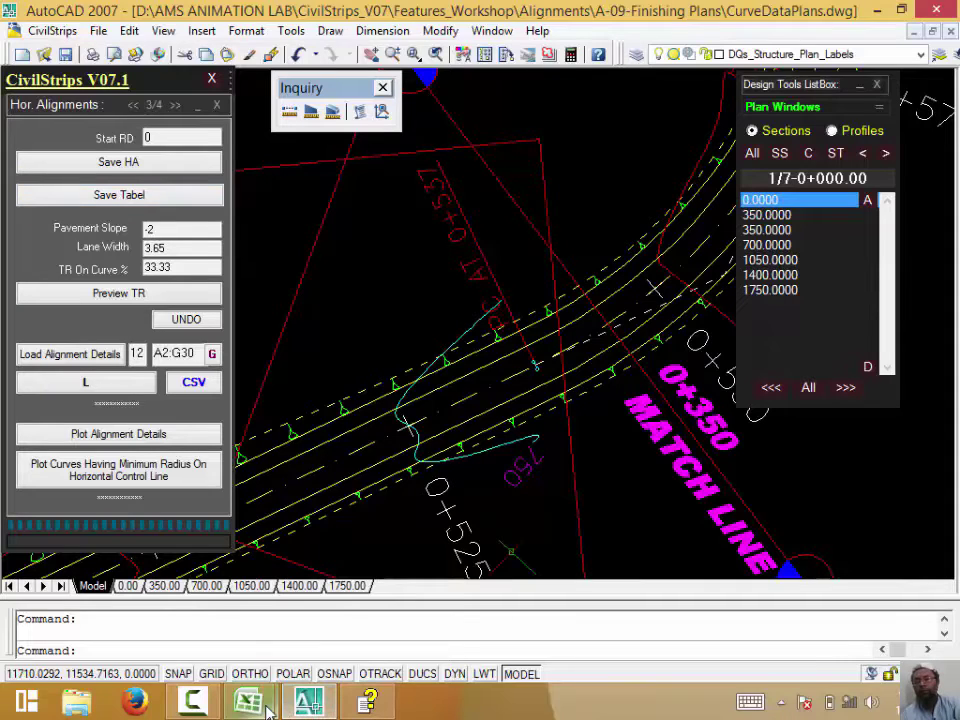
# Select the speed and superelevation values in the cstmp003 CSV, then clear the selection.
pyautogui.moveTo(248, 702)
pyautogui.click(381, 594)
pyautogui.click(610, 411)
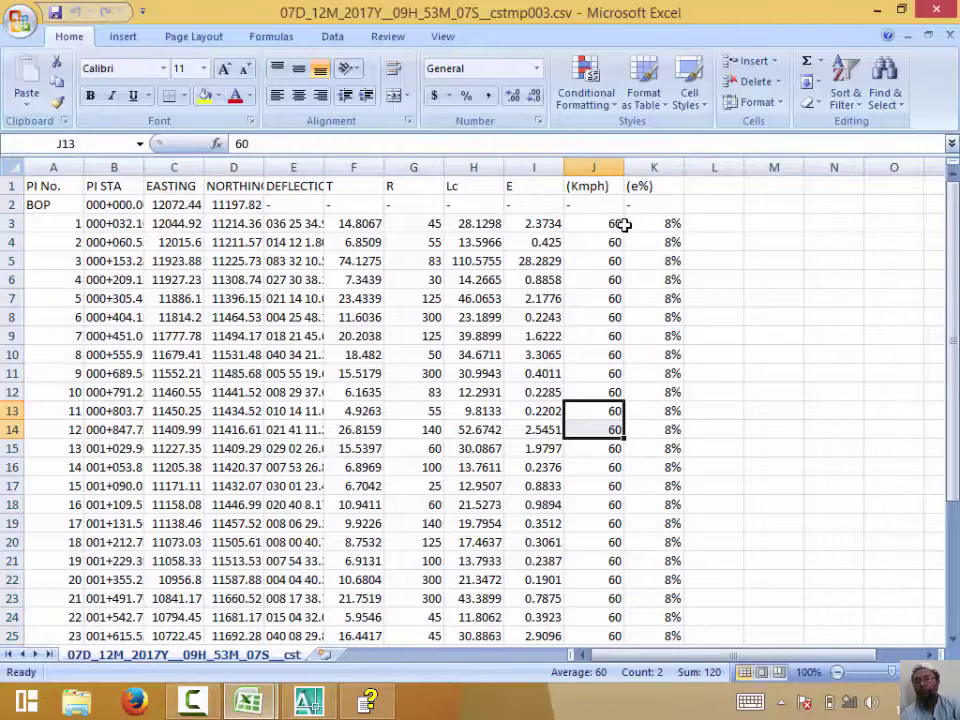
pyautogui.moveTo(615, 222); pyautogui.dragTo(655, 223)
pyautogui.moveTo(630, 602); pyautogui.dragTo(645, 617)
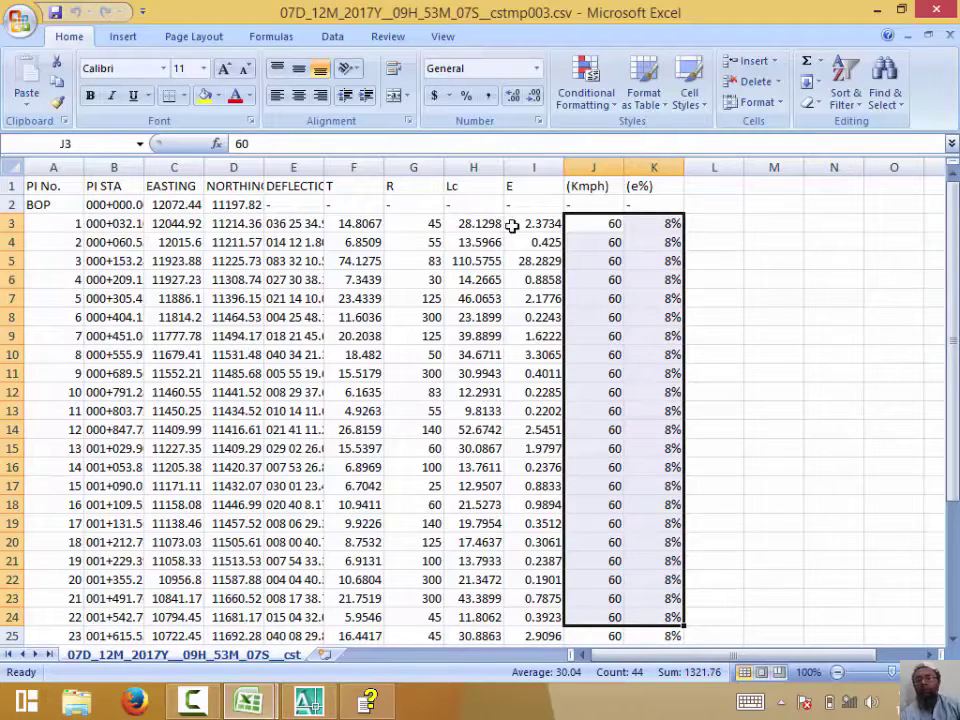
pyautogui.click(588, 280)
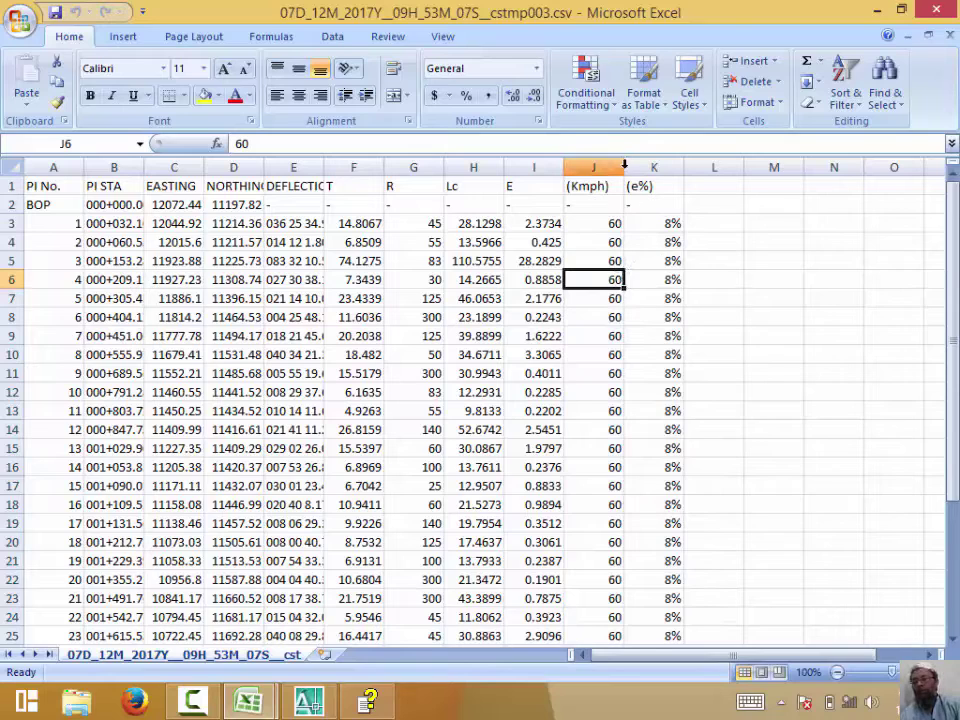
# In the TabelsOnPlans workbook, select the whole 31-PI table A1:K32 from the PI No. header.
pyautogui.click(952, 33)
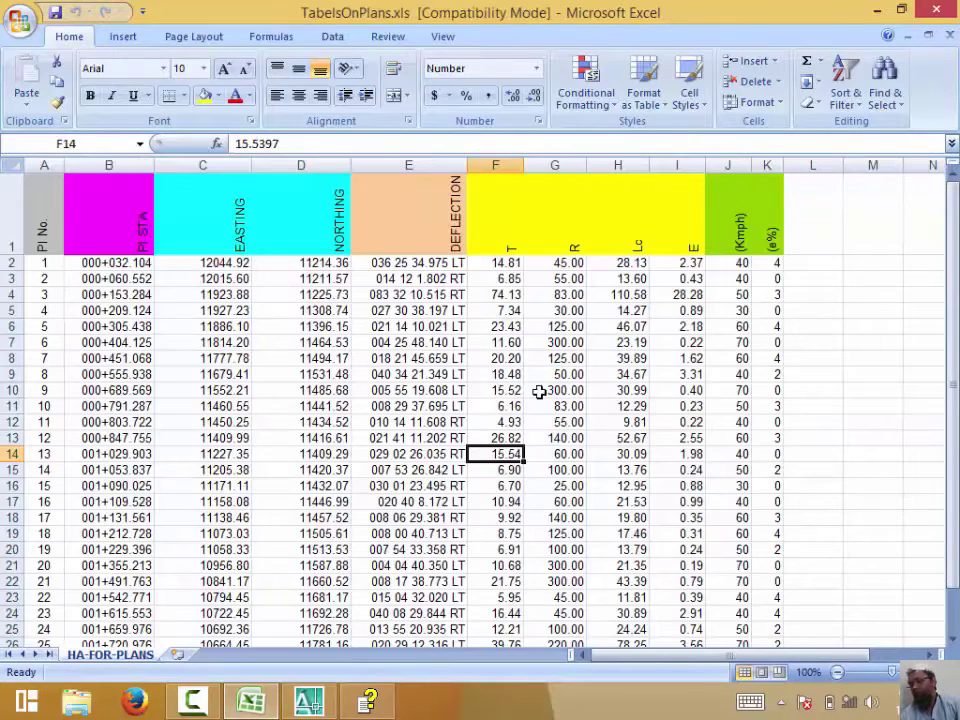
pyautogui.click(728, 390)
pyautogui.moveTo(734, 262); pyautogui.dragTo(774, 626)
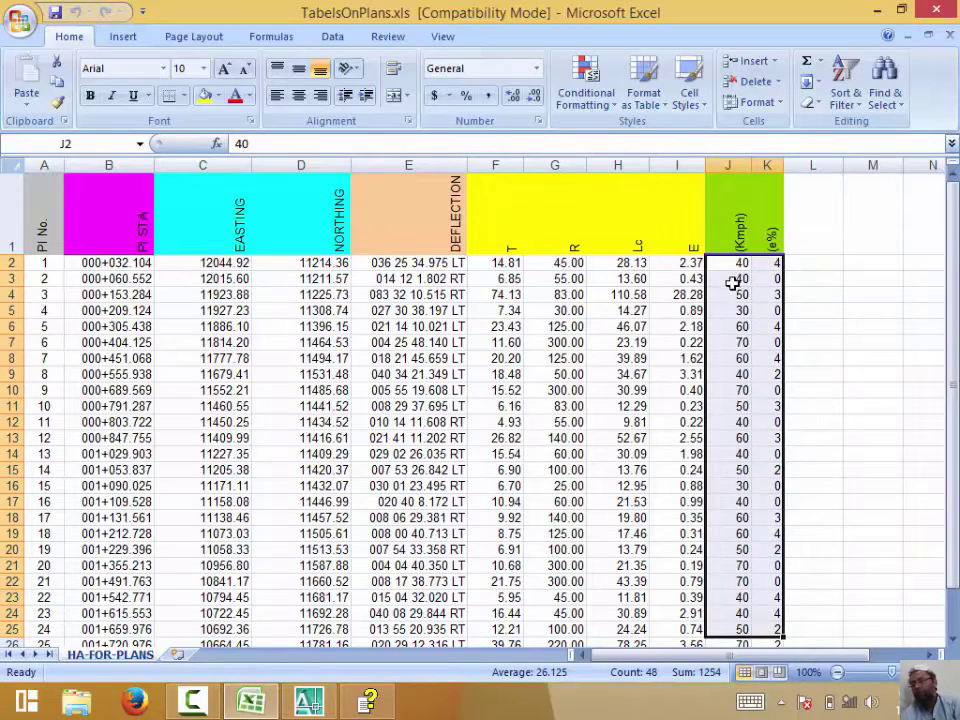
pyautogui.moveTo(733, 279); pyautogui.dragTo(774, 501)
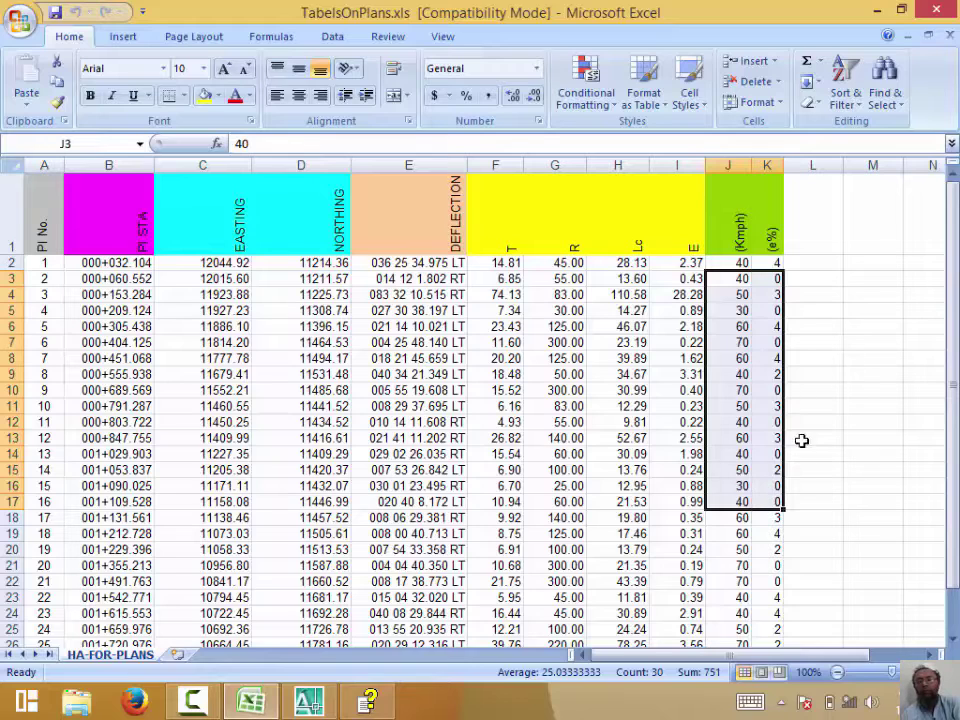
pyautogui.moveTo(740, 326)
pyautogui.mouseDown()
pyautogui.moveTo(760, 388)
pyautogui.moveTo(772, 501)
pyautogui.mouseUp()
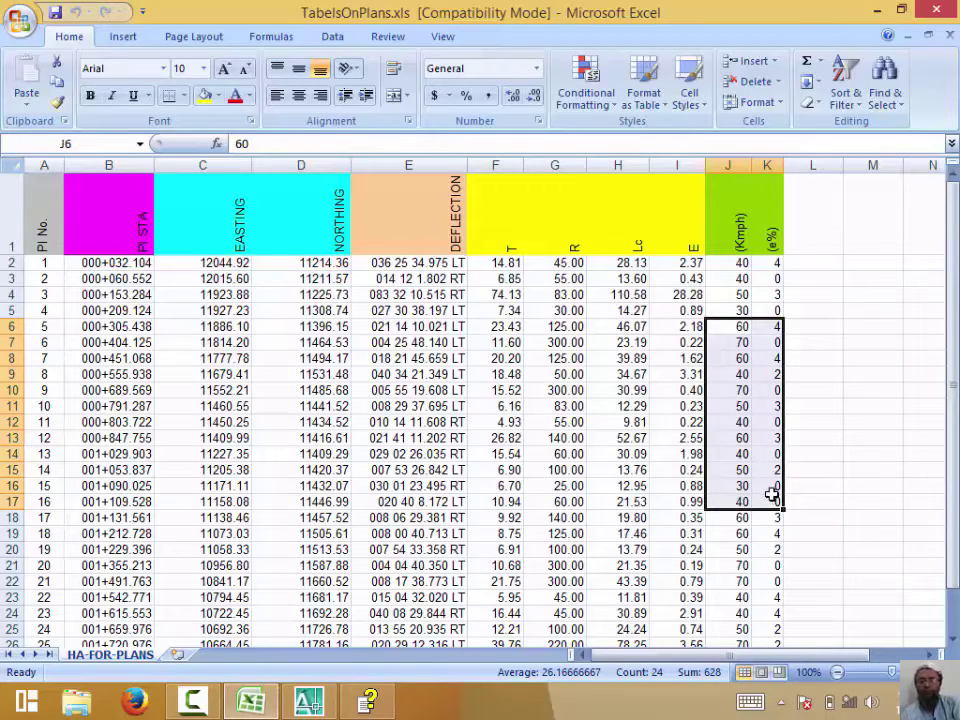
pyautogui.click(766, 487)
pyautogui.moveTo(34, 227); pyautogui.dragTo(767, 218)
pyautogui.click(554, 406)
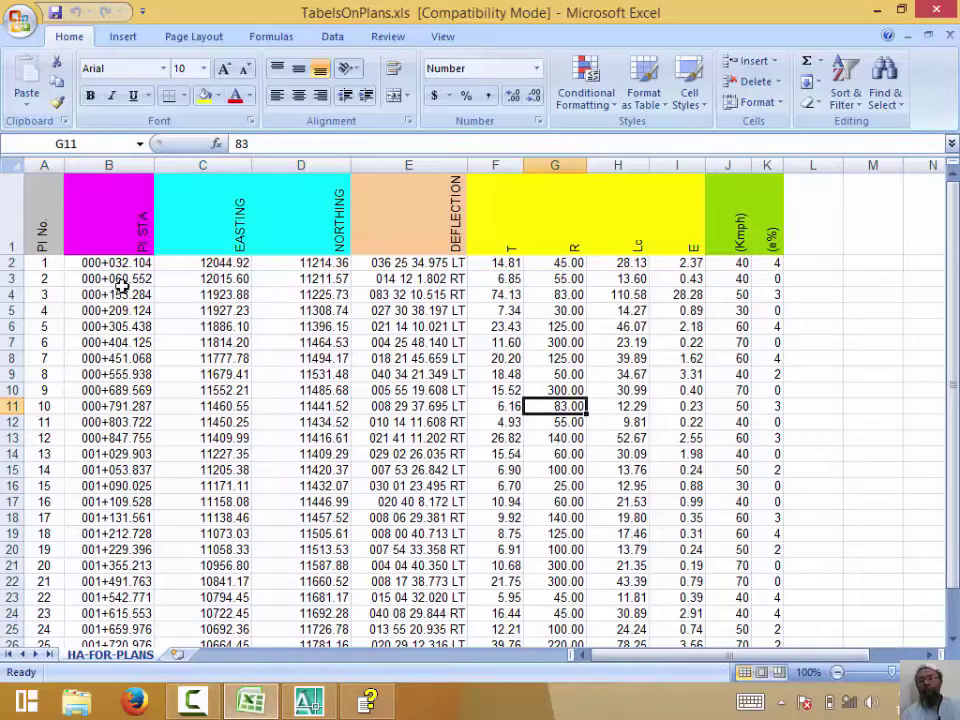
pyautogui.click(30, 214)
pyautogui.scroll(-1, 315, 340)
pyautogui.scroll(-5, 360, 345)
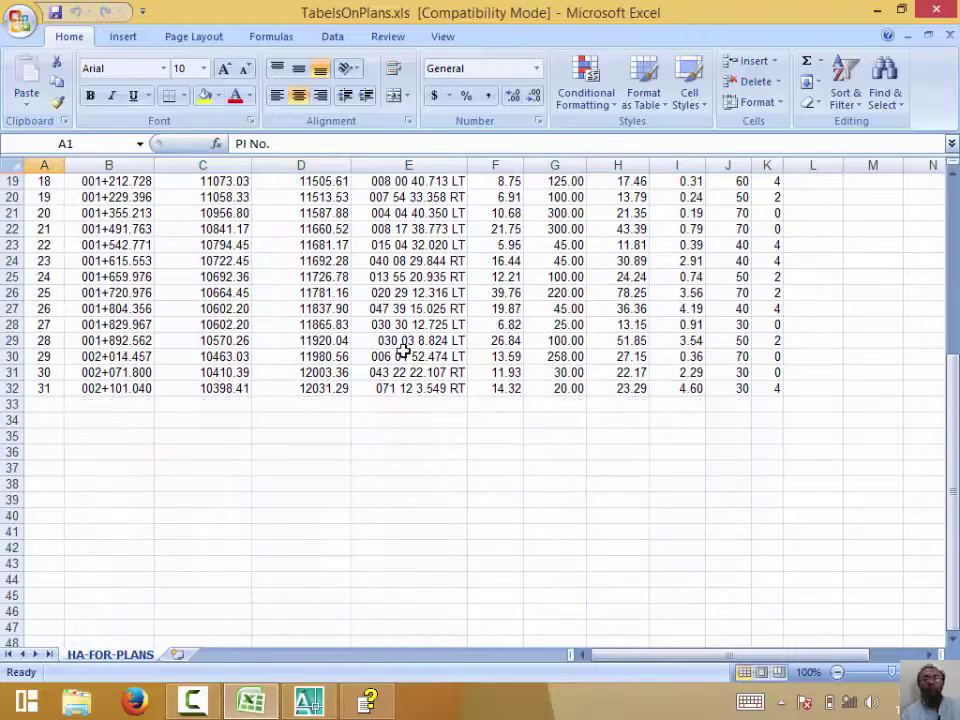
pyautogui.keyDown('shift'); pyautogui.click(776, 388); pyautogui.keyUp('shift')
# Back in AutoCAD, open CivilStrips Utilities > Tables from the main menu.
pyautogui.click(308, 700)
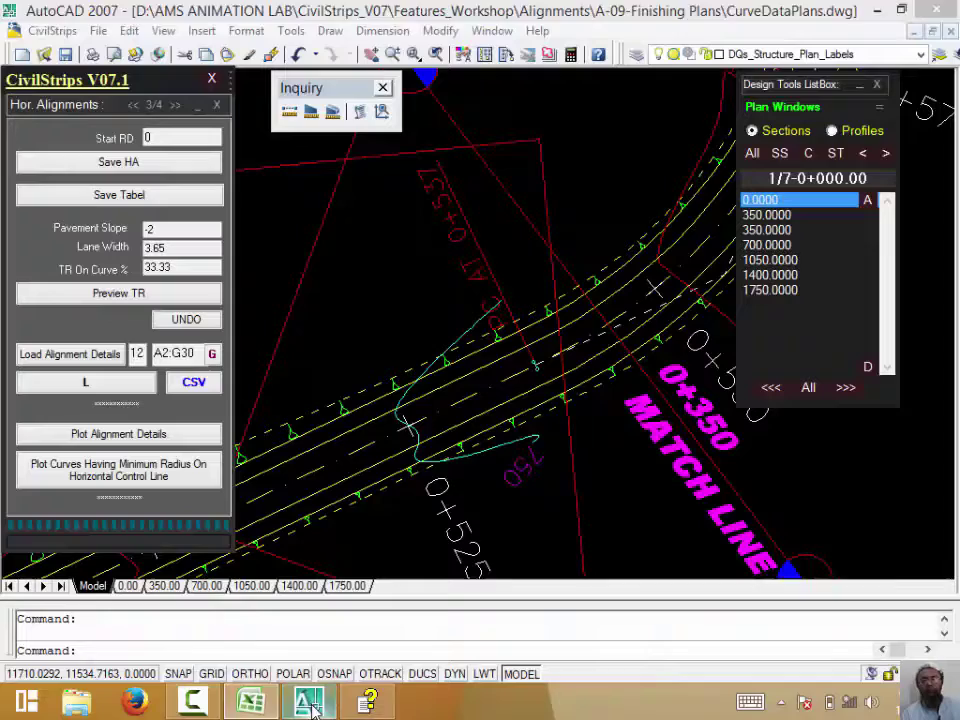
pyautogui.click(216, 105)
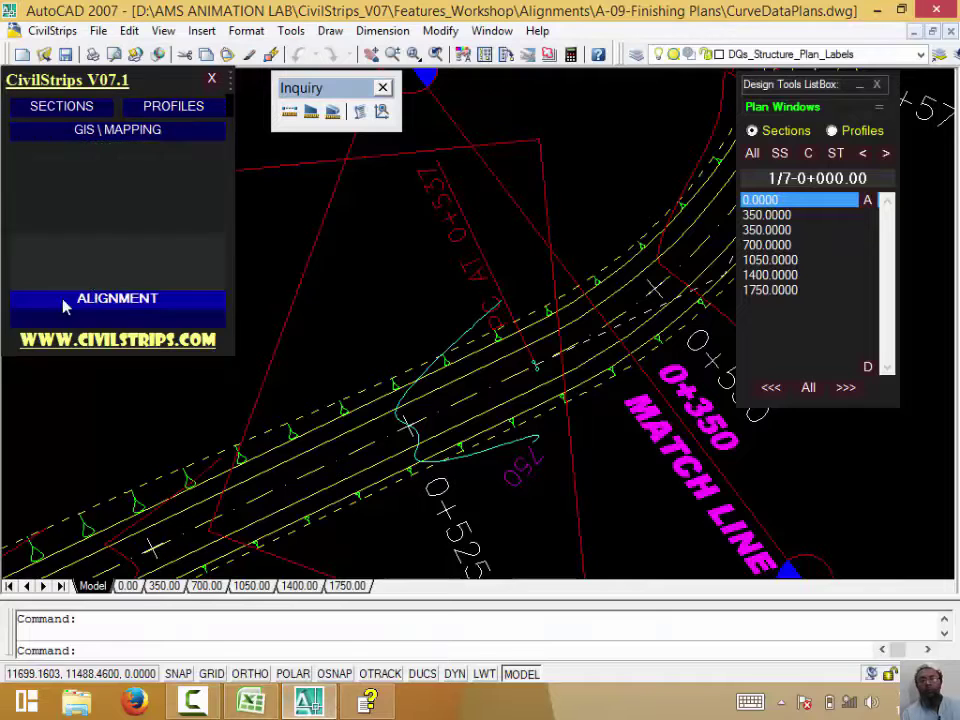
pyautogui.click(68, 298)
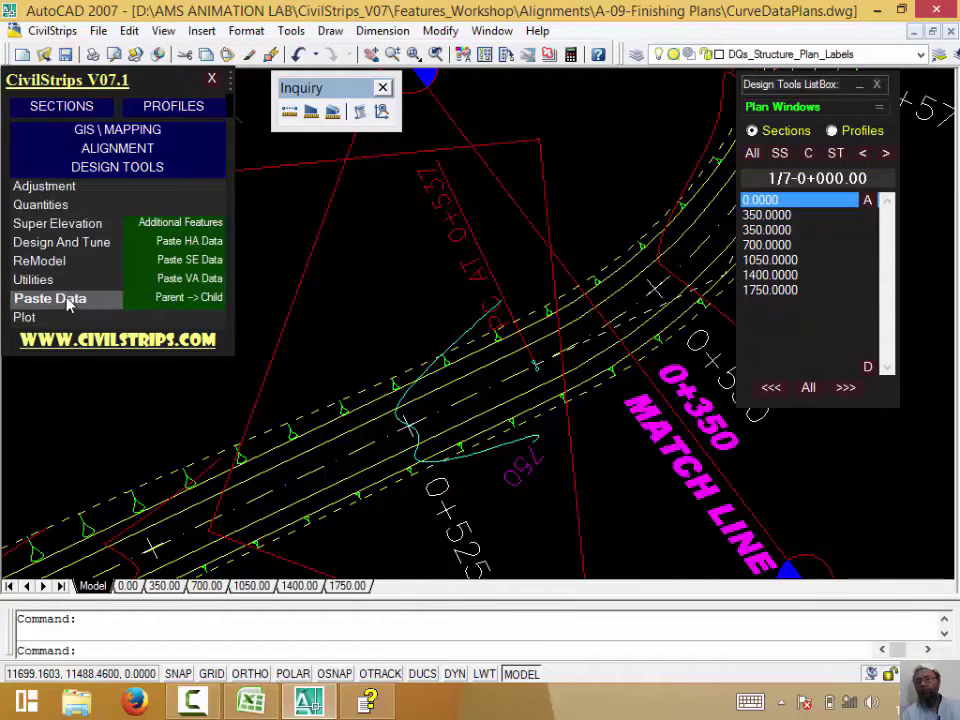
pyautogui.click(50, 280)
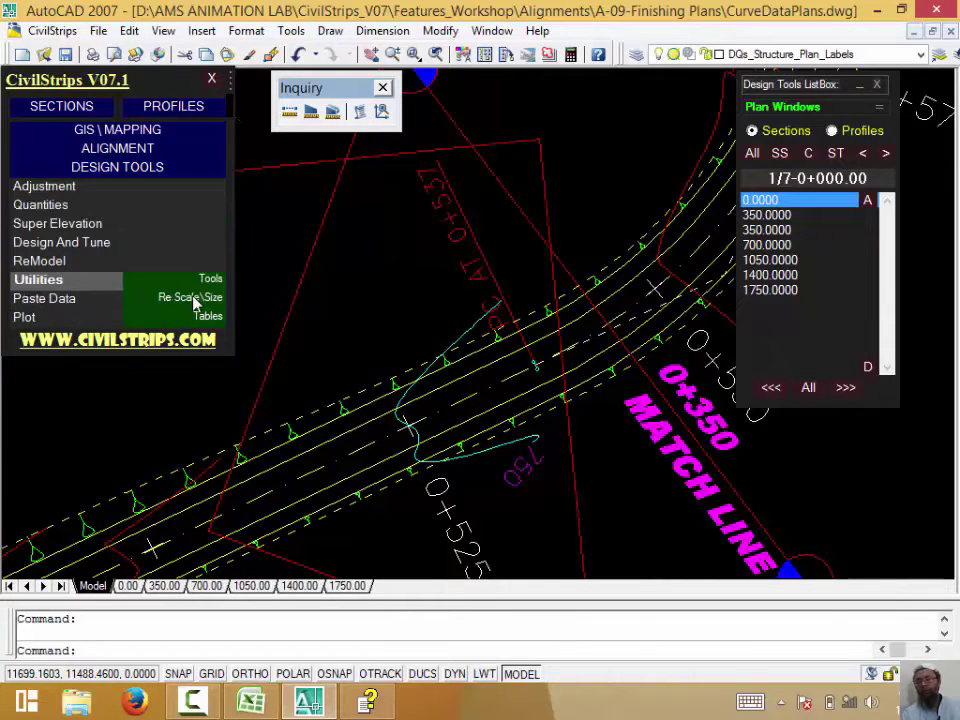
pyautogui.click(200, 316)
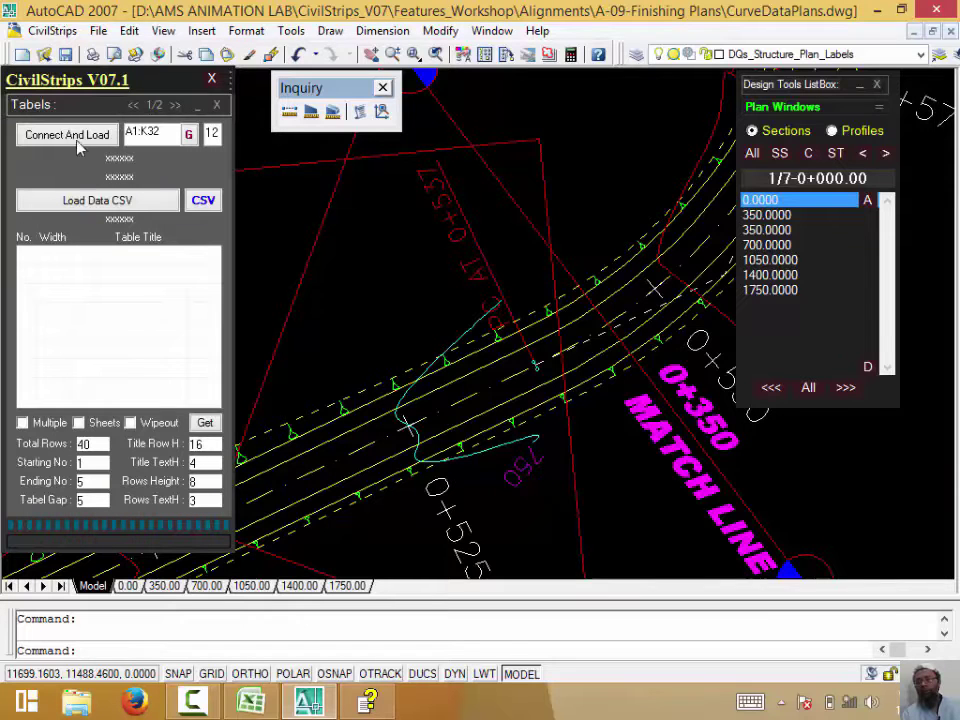
# Connect and load range A1:K32, then review the PI STA, EASTING, DEFLECTION titles and widths.
pyautogui.click(118, 134)
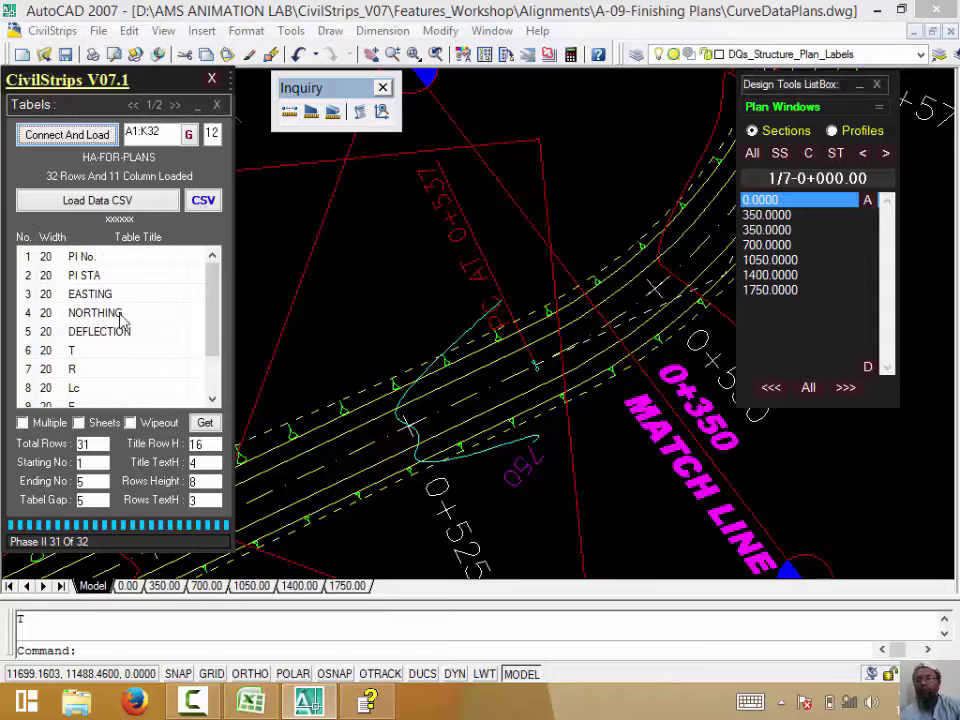
pyautogui.doubleClick(115, 278)
pyautogui.doubleClick(113, 295)
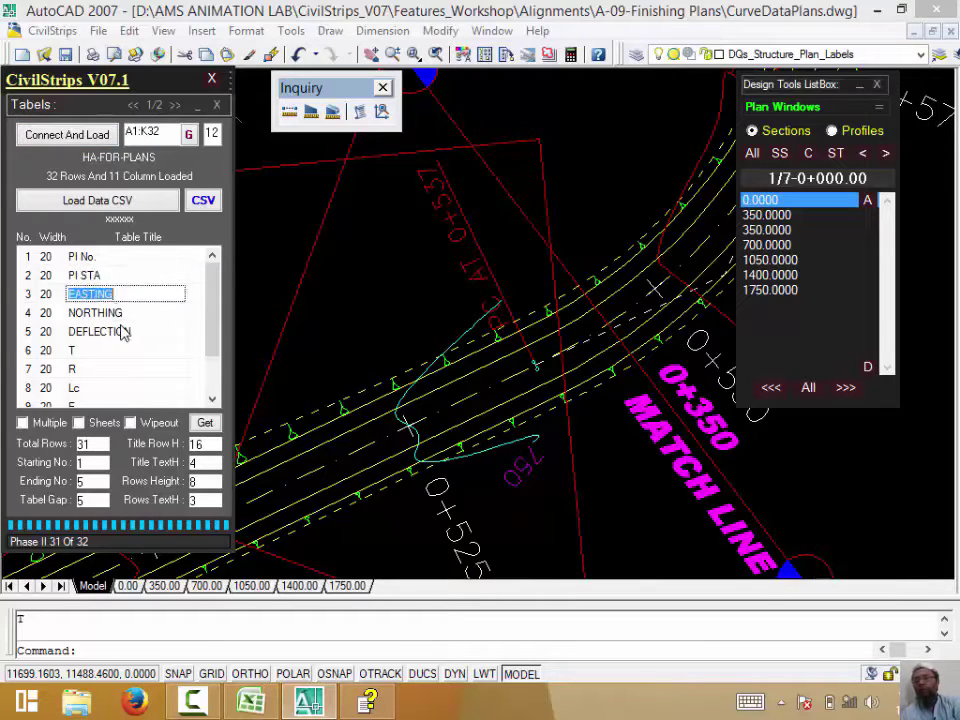
pyautogui.doubleClick(120, 332)
pyautogui.doubleClick(45, 276)
pyautogui.doubleClick(46, 294)
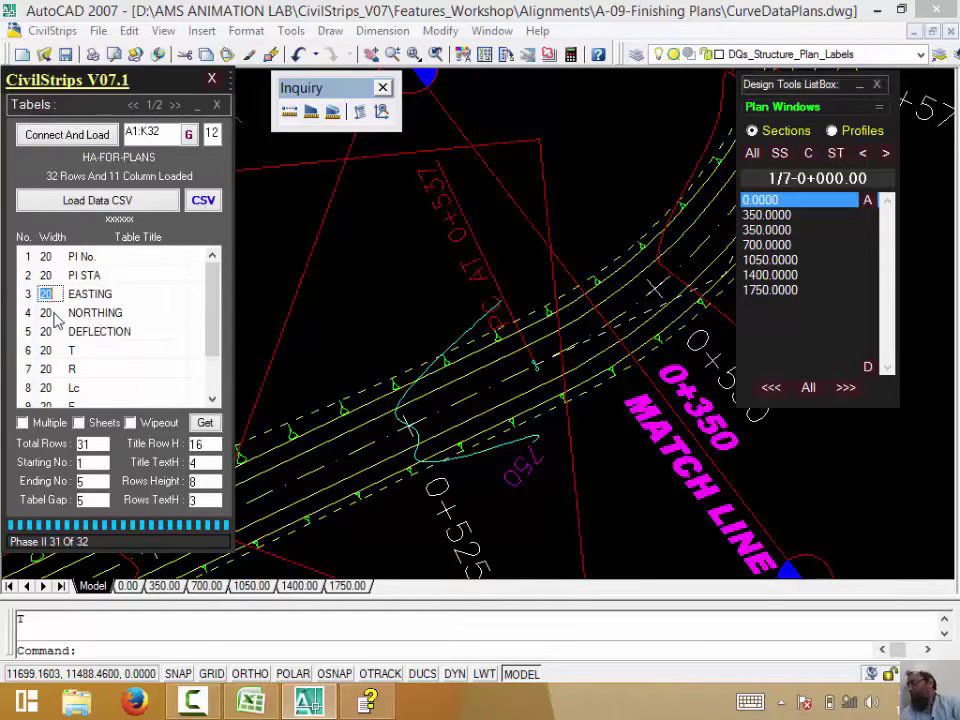
pyautogui.doubleClick(46, 313)
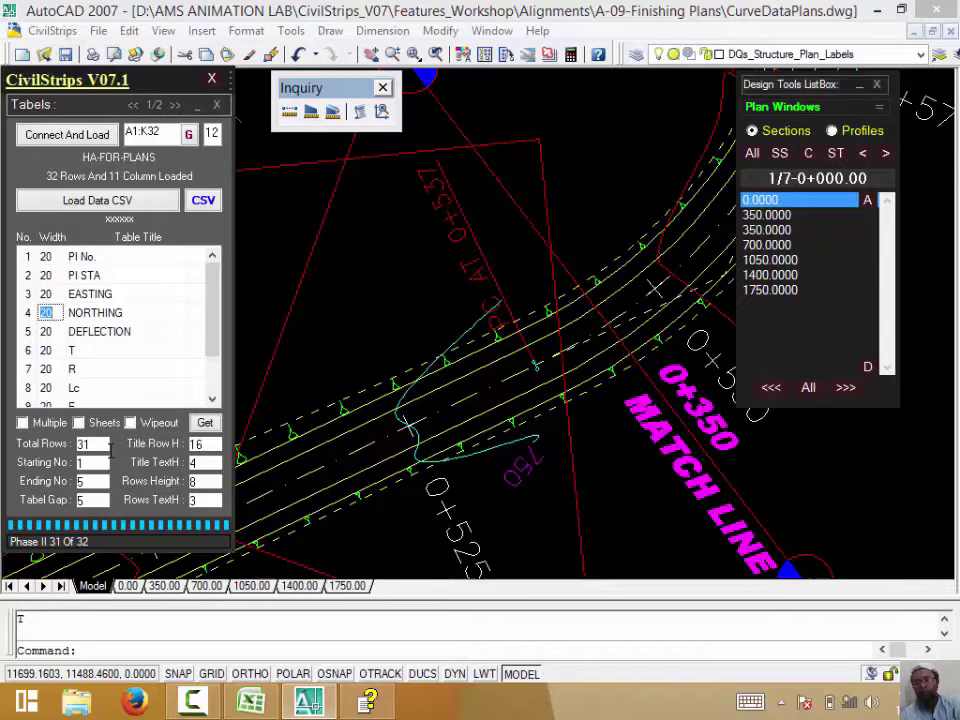
# Scroll the Tables panel and check that Total Rows reads 31.
pyautogui.click(350, 345)
pyautogui.scroll(-3, 350, 345)
pyautogui.scroll(-3, 350, 345)
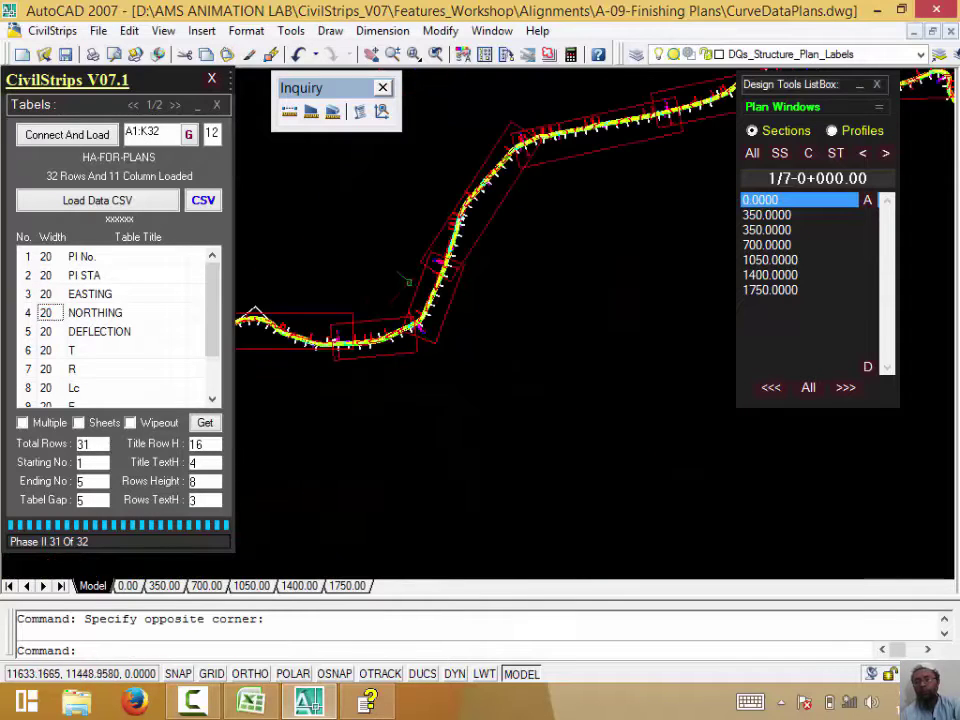
pyautogui.scroll(-3, 350, 345)
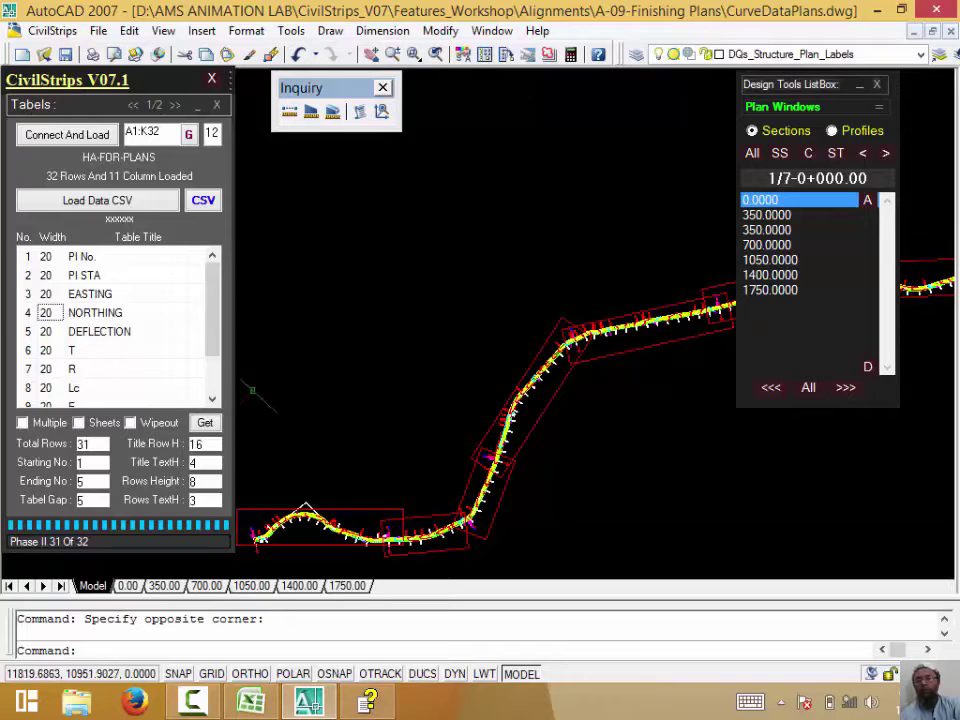
pyautogui.scroll(-3, 330, 380)
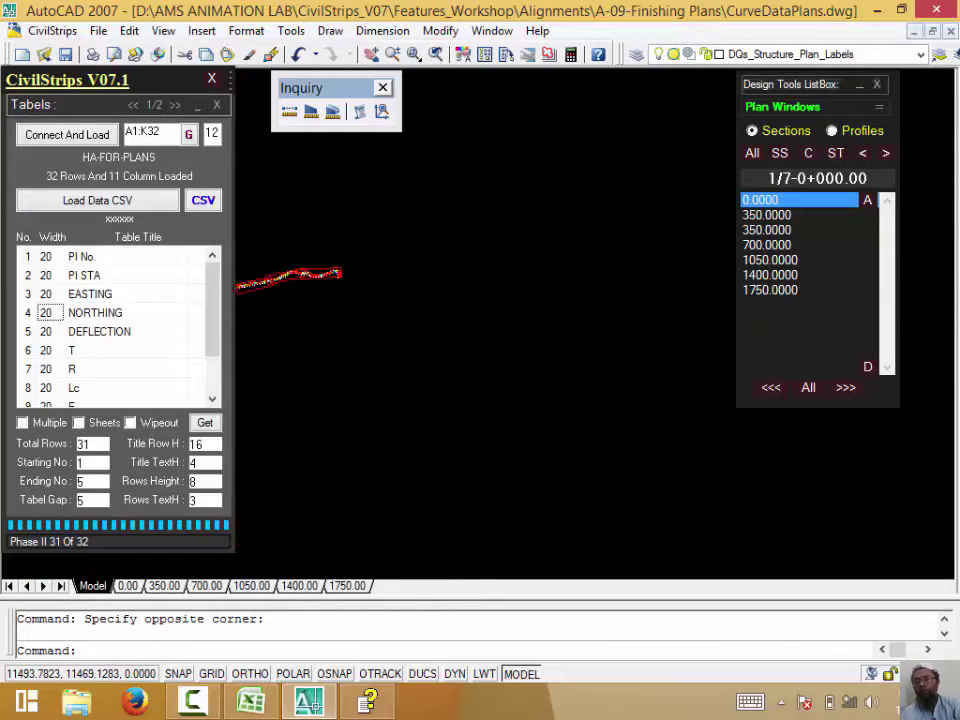
pyautogui.scroll(-2, 368, 368)
pyautogui.scroll(5, 240, 440)
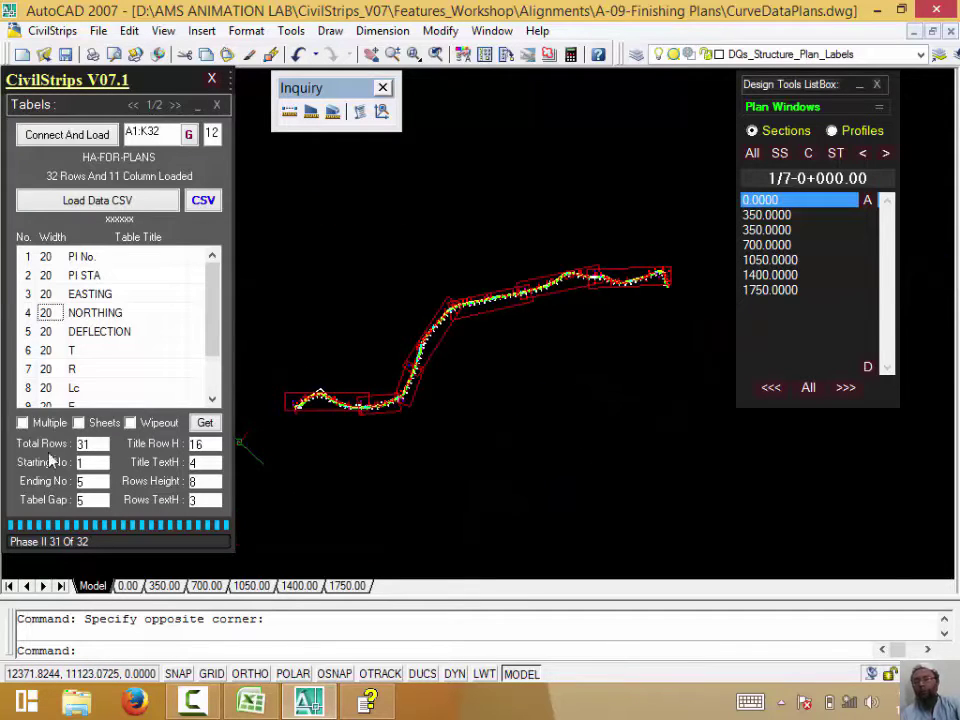
pyautogui.doubleClick(93, 446)
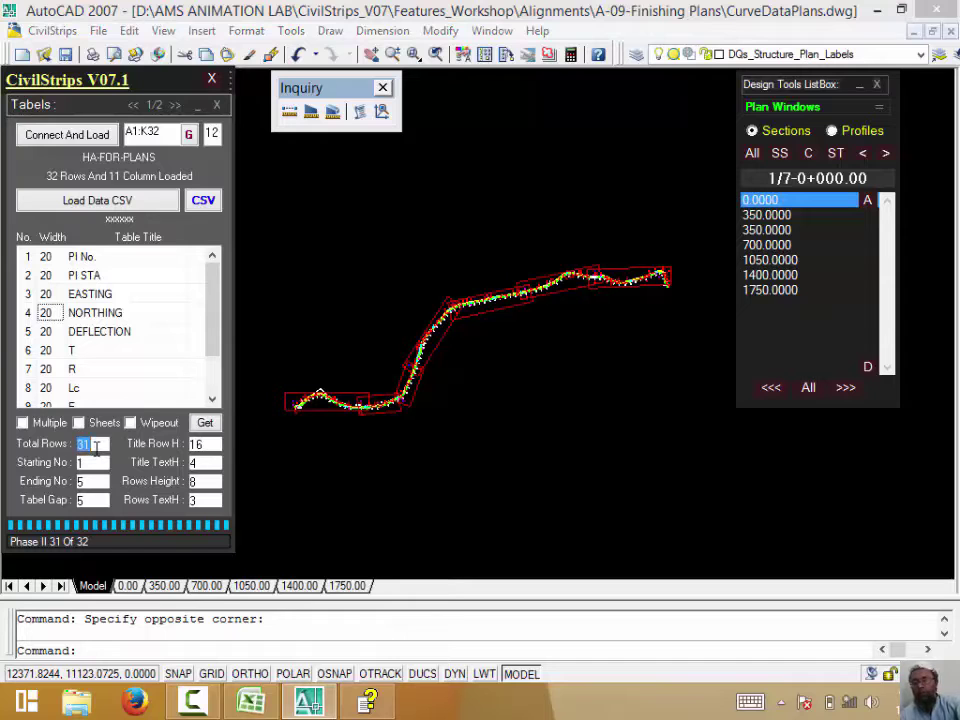
pyautogui.click(250, 700)
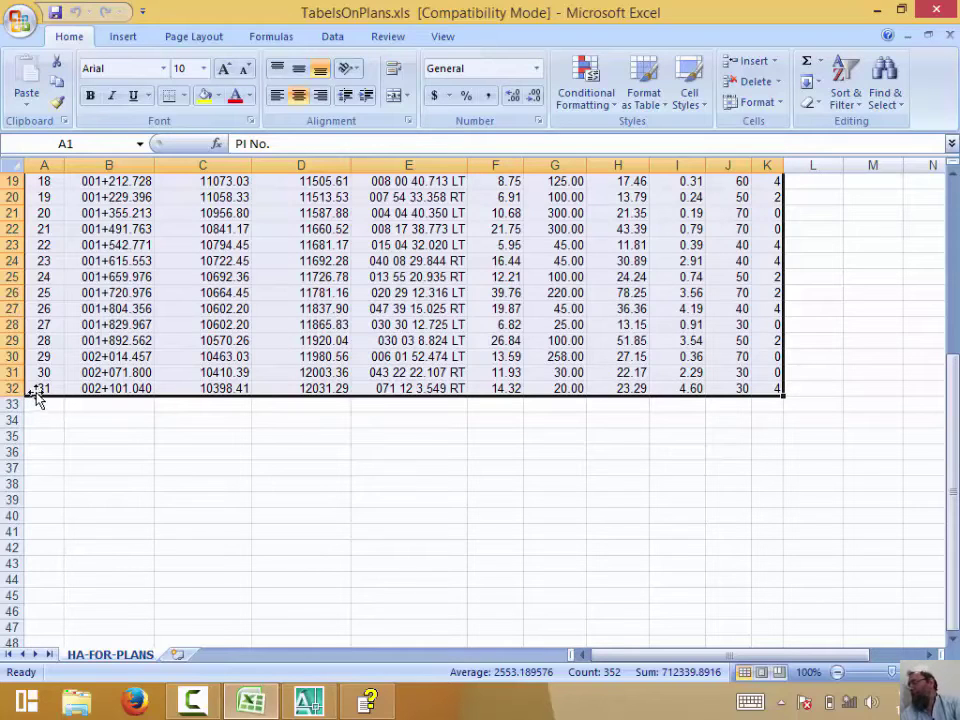
pyautogui.click(300, 706)
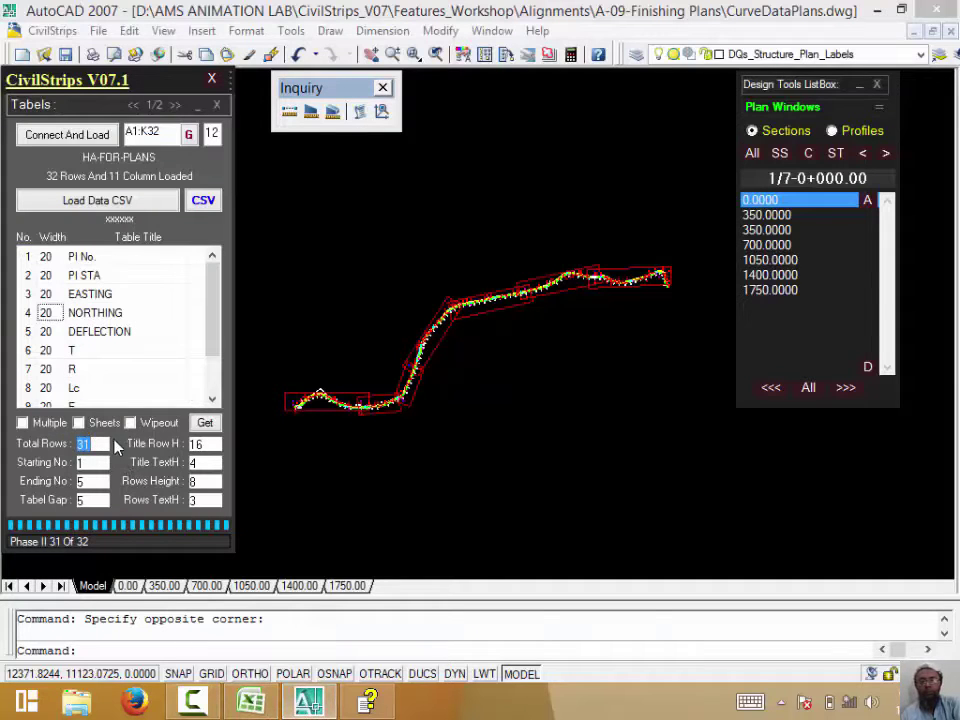
# Confirm table gap 5, title row 16, title text 4, row height 8, row text 3; go to page 2/2.
pyautogui.click(98, 443)
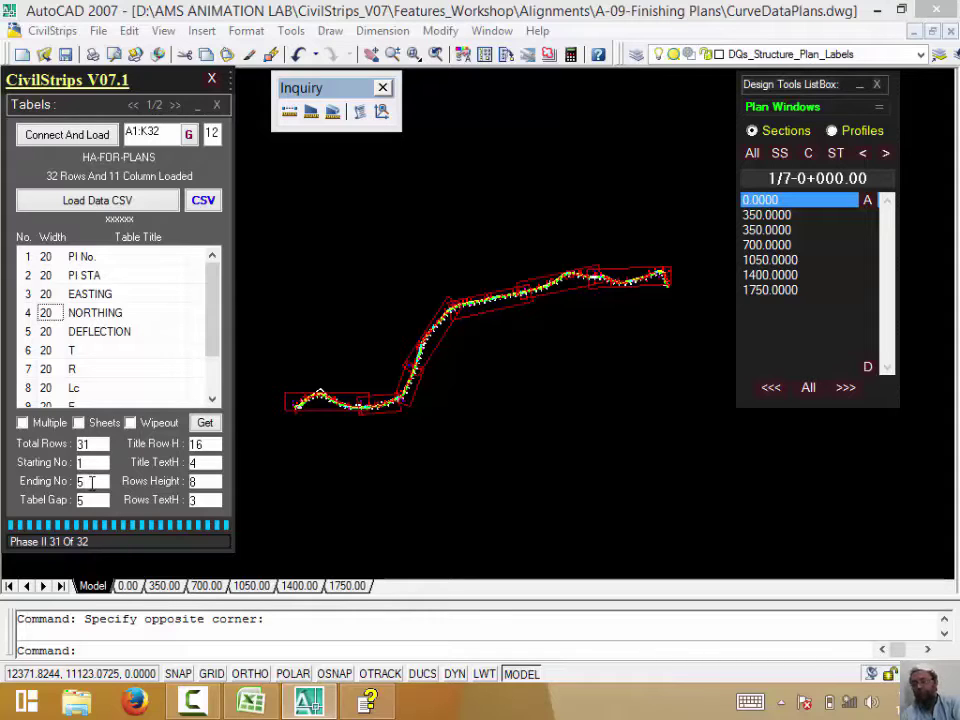
pyautogui.doubleClick(90, 502)
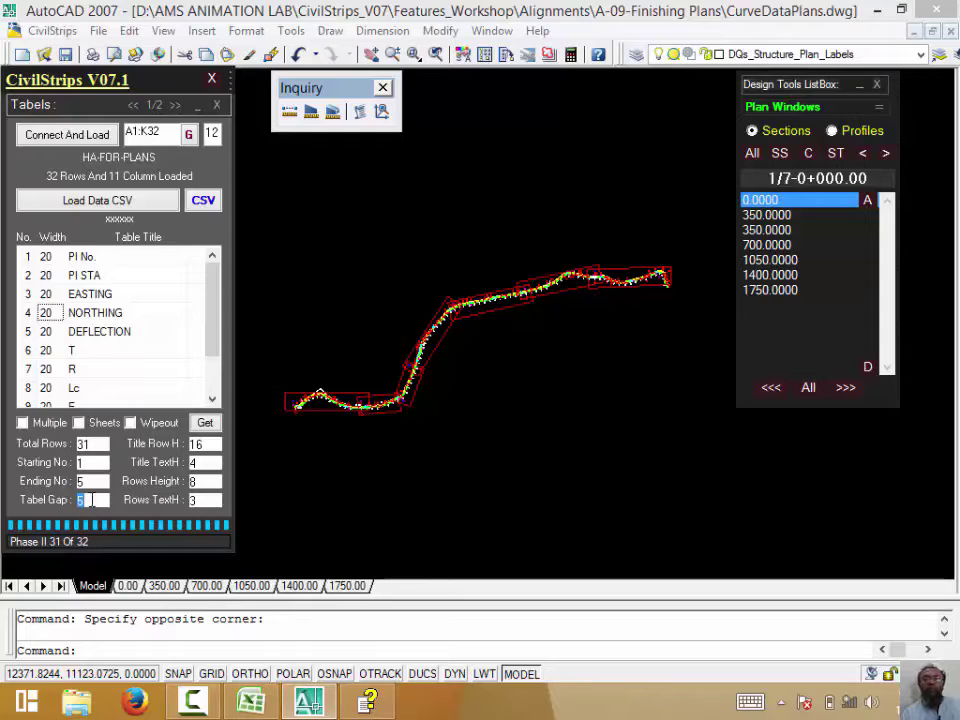
pyautogui.doubleClick(213, 447)
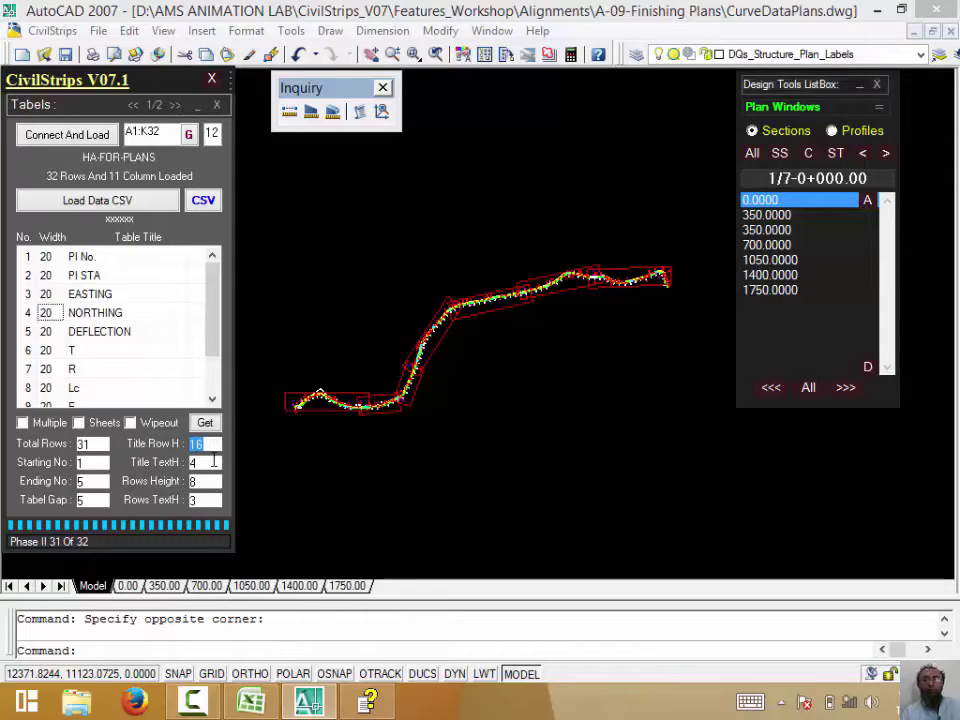
pyautogui.doubleClick(211, 463)
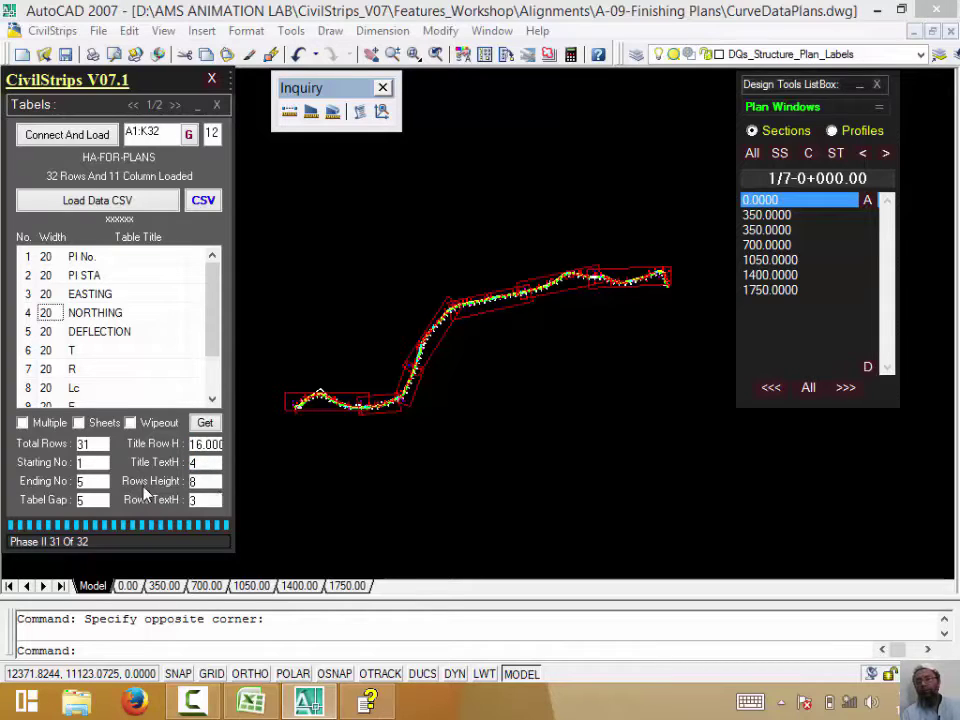
pyautogui.doubleClick(203, 499)
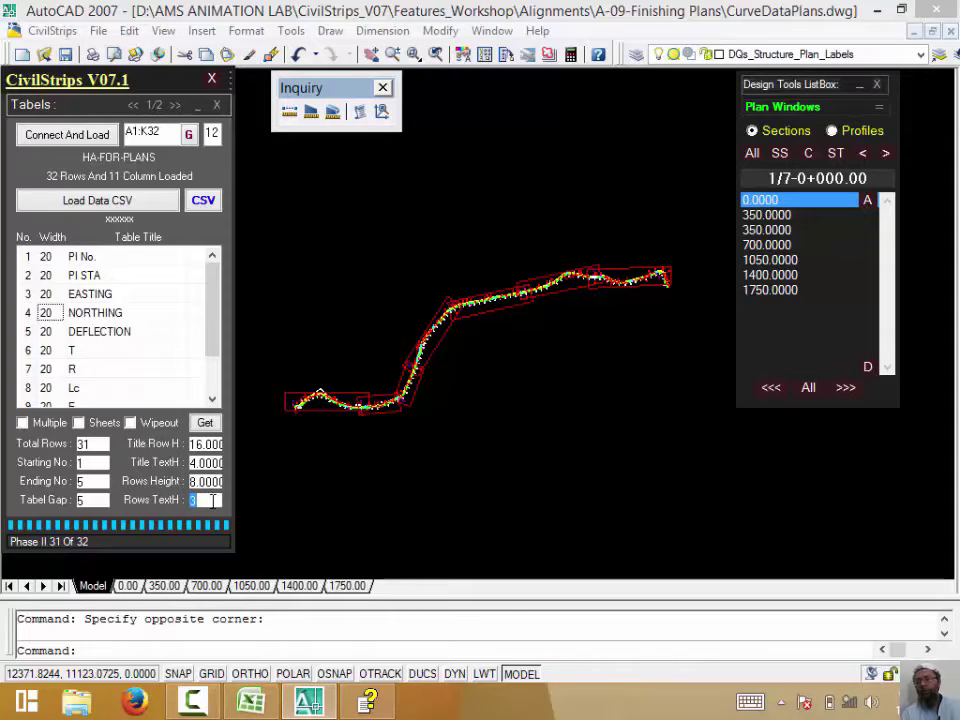
pyautogui.click(203, 499)
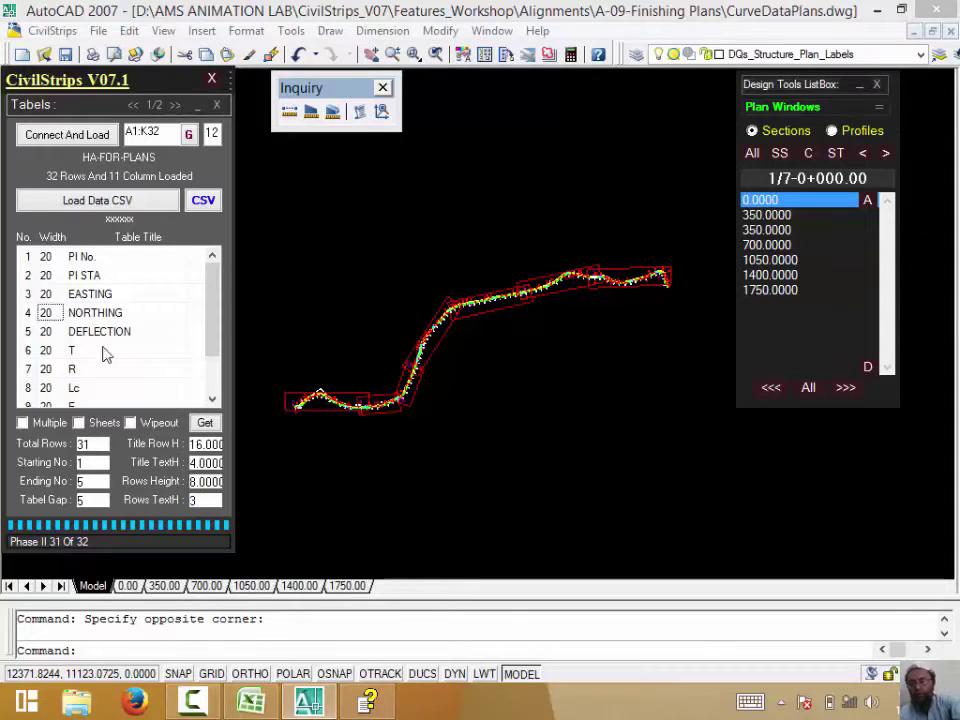
pyautogui.click(175, 104)
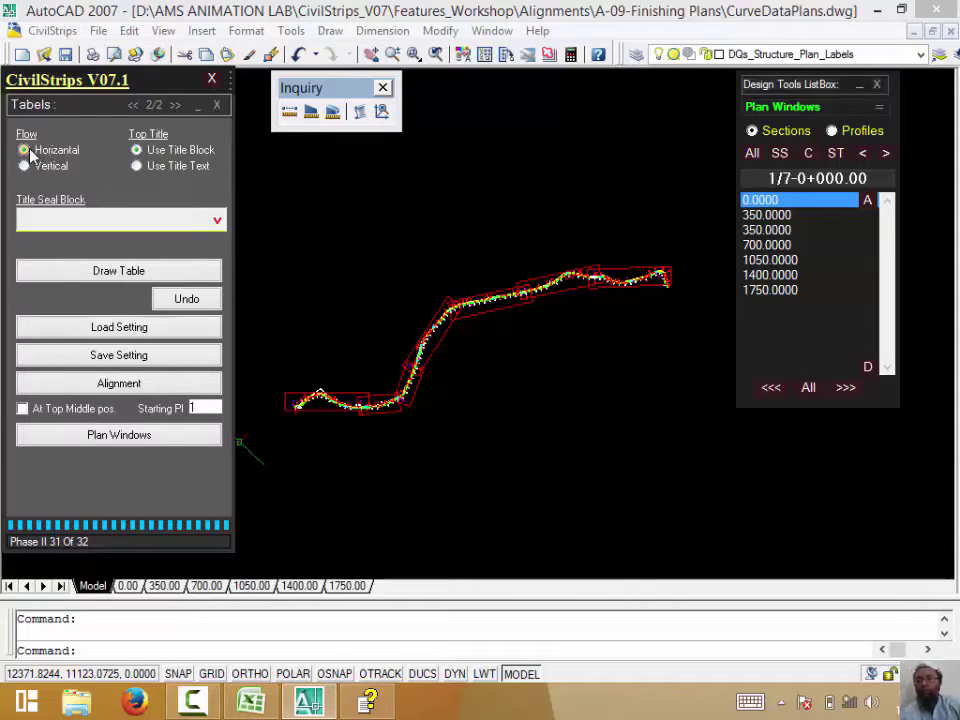
# Switch to Use Title Text, start Draw Table at a point below the alignment, then cancel with Esc.
pyautogui.click(188, 166)
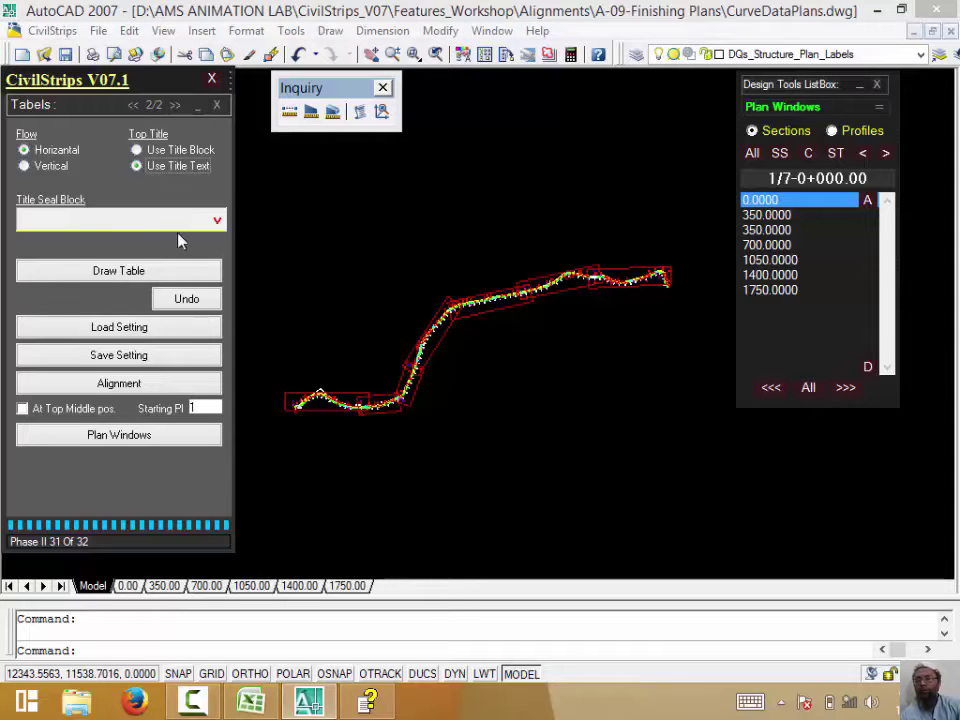
pyautogui.click(123, 273)
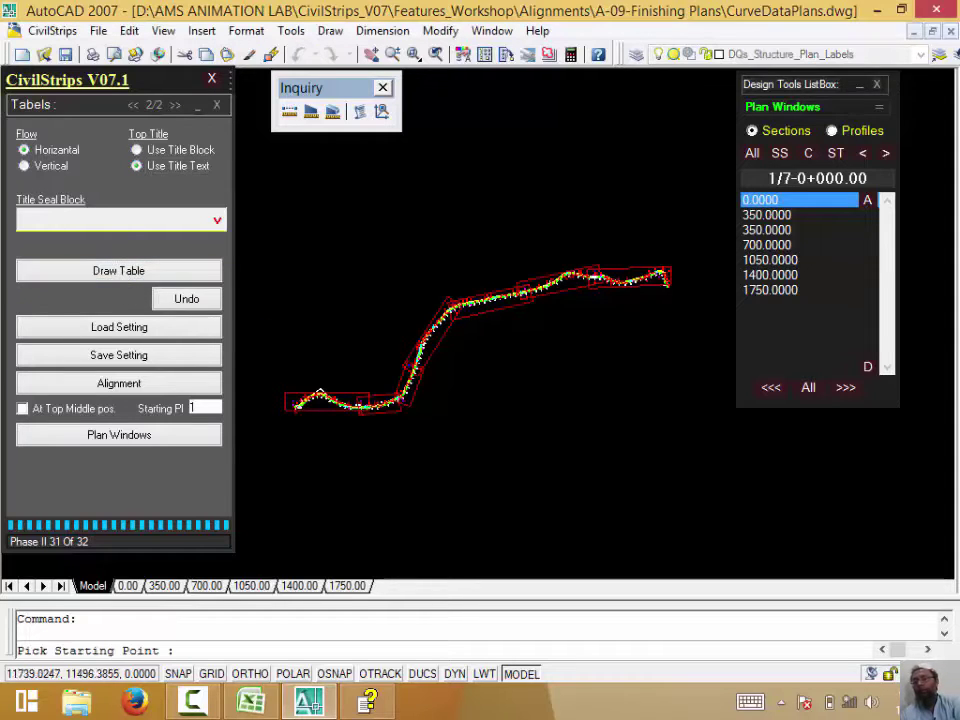
pyautogui.scroll(-4, 300, 370)
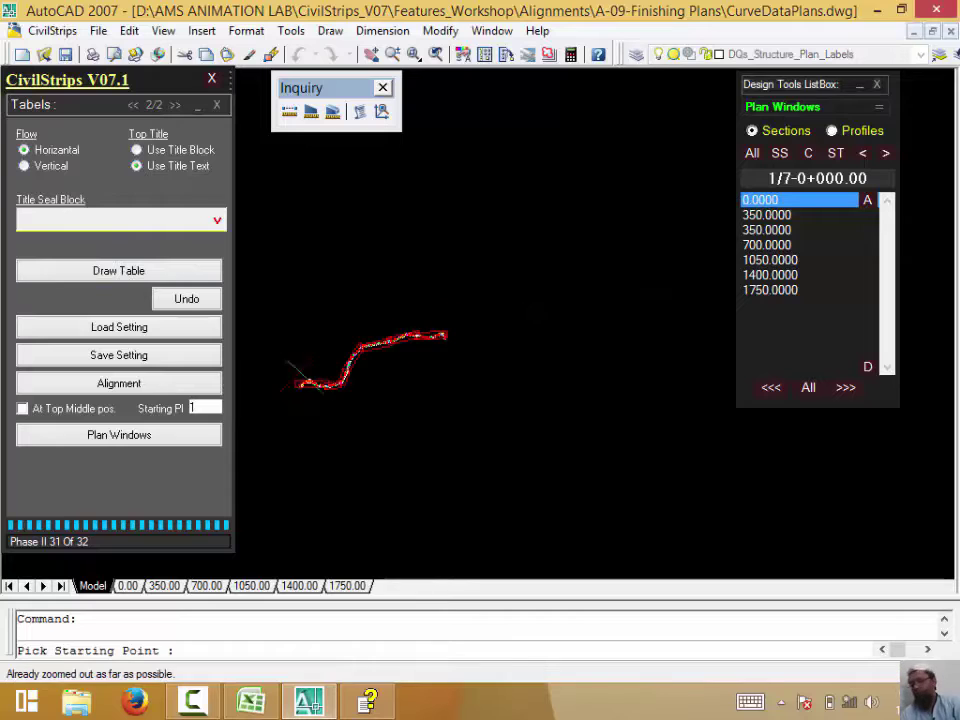
pyautogui.scroll(3, 330, 395)
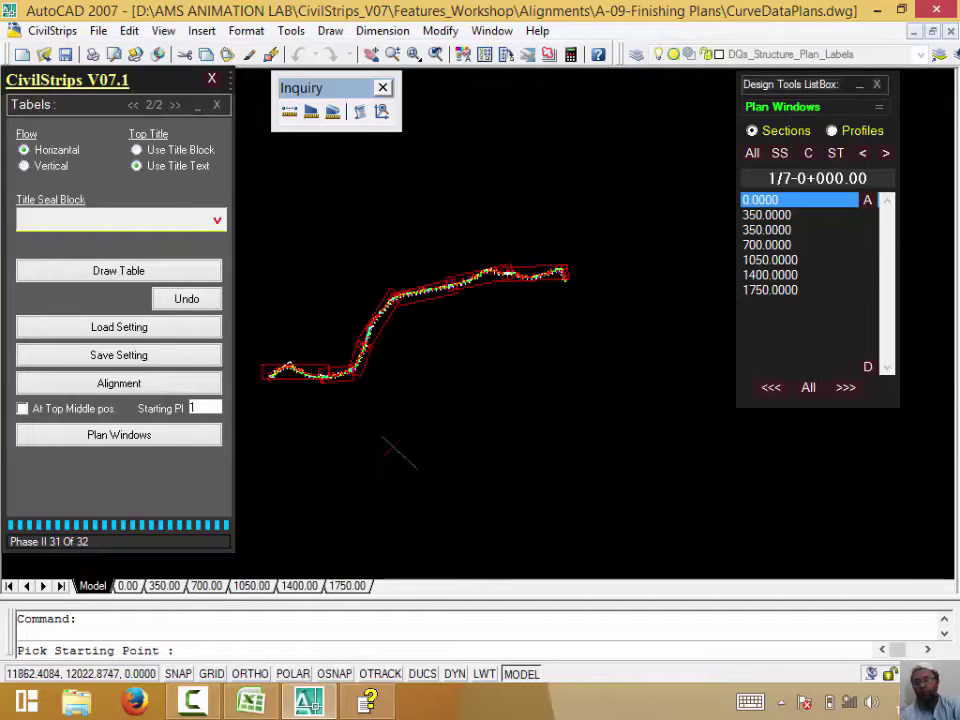
pyautogui.click(372, 450)
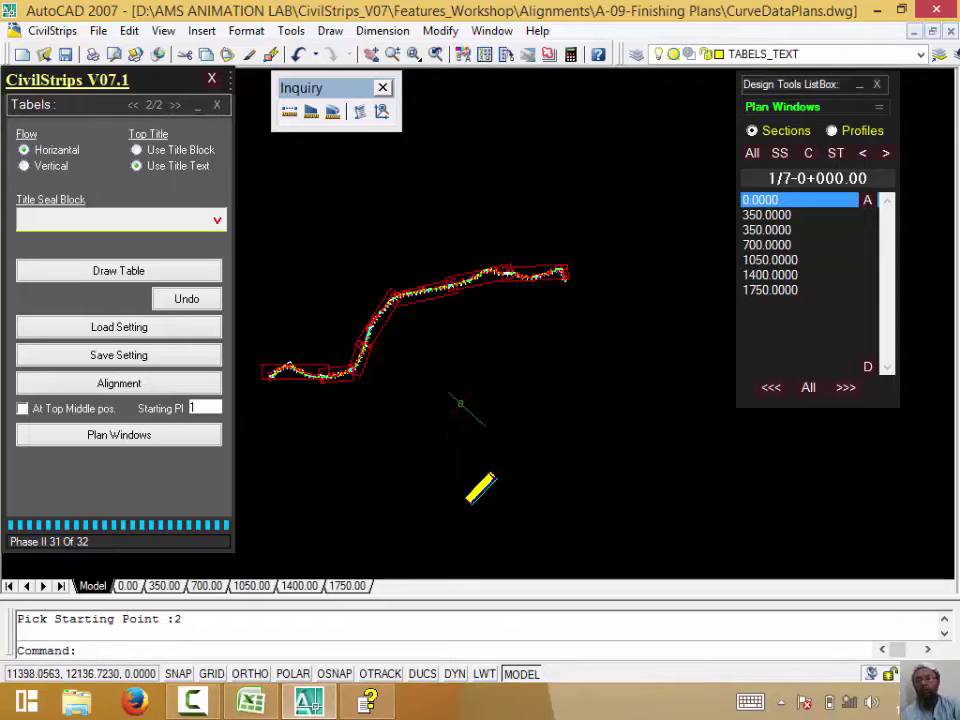
pyautogui.scroll(-3, 460, 420)
pyautogui.scroll(2, 475, 460)
pyautogui.rightClick(476, 497)
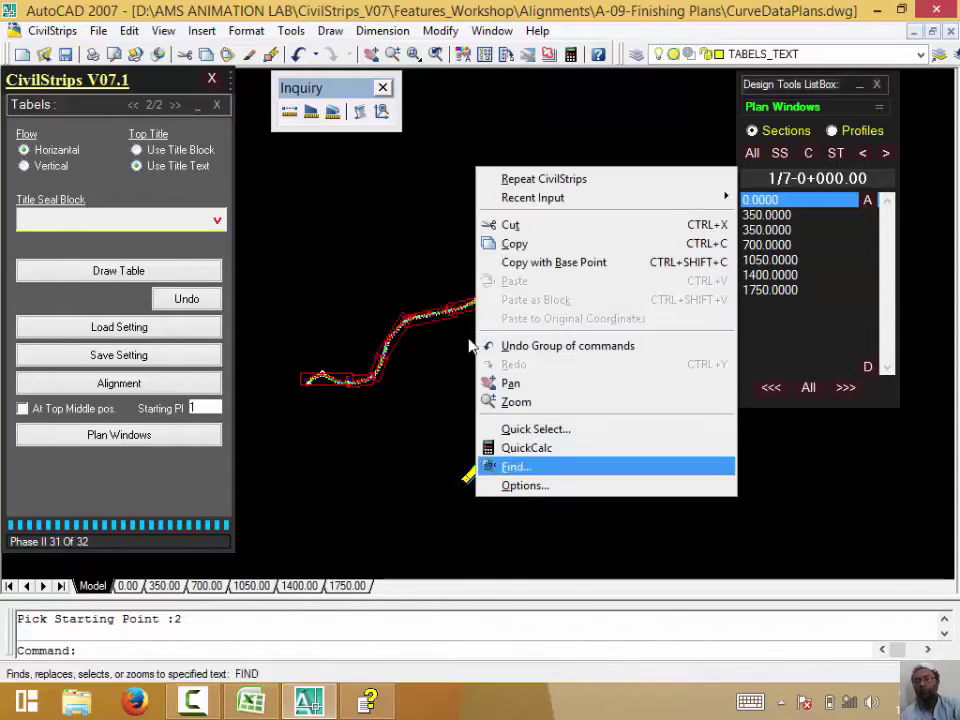
pyautogui.click(450, 20)
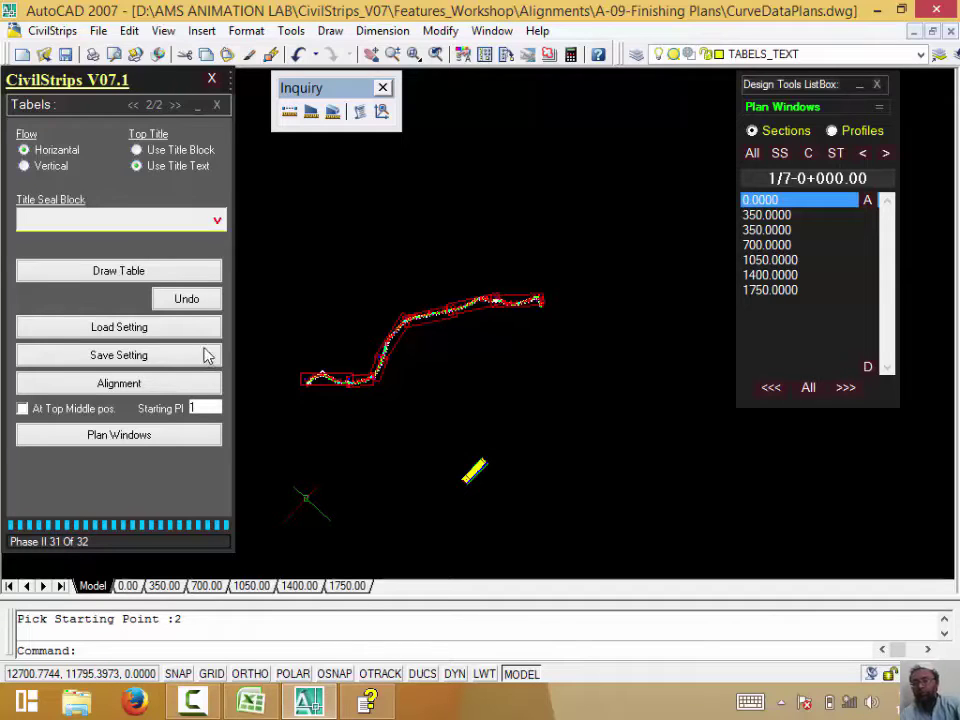
pyautogui.press('Escape')
pyautogui.write('plan')
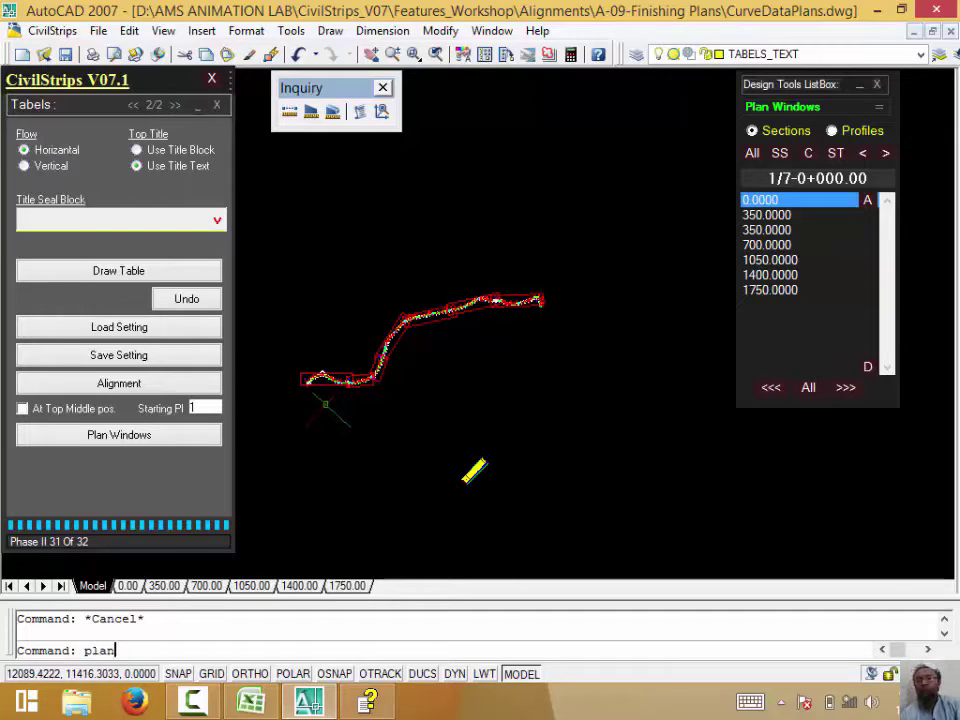
# Restore plan view, return to the first Tables page, and zoom in on PI rows 1–5.
pyautogui.press('Return')
pyautogui.press('Return')
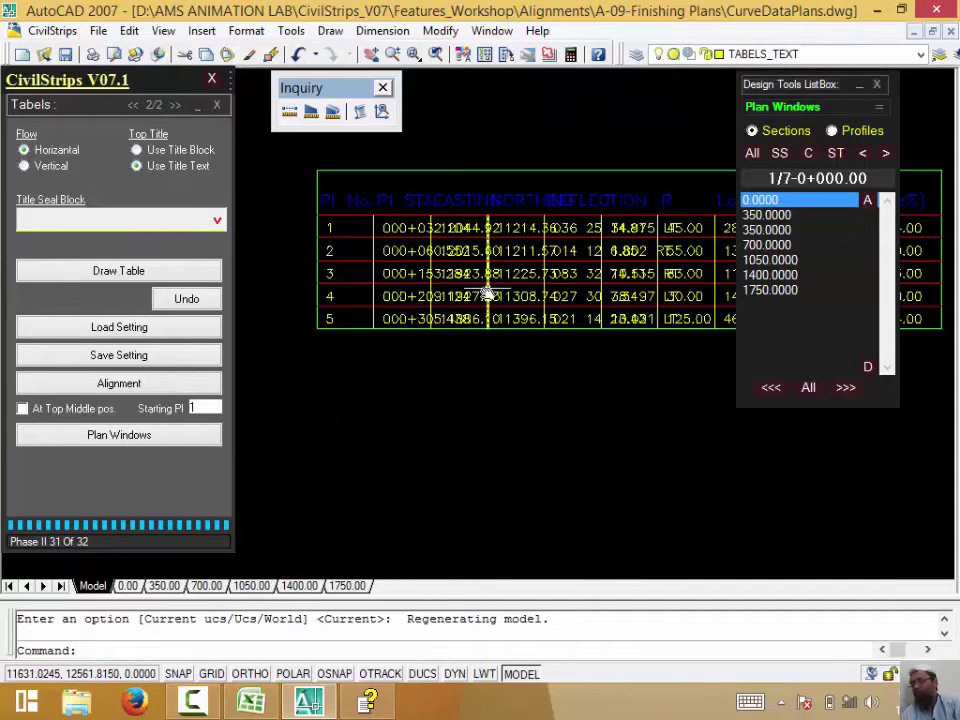
pyautogui.scroll(-2, 431, 400)
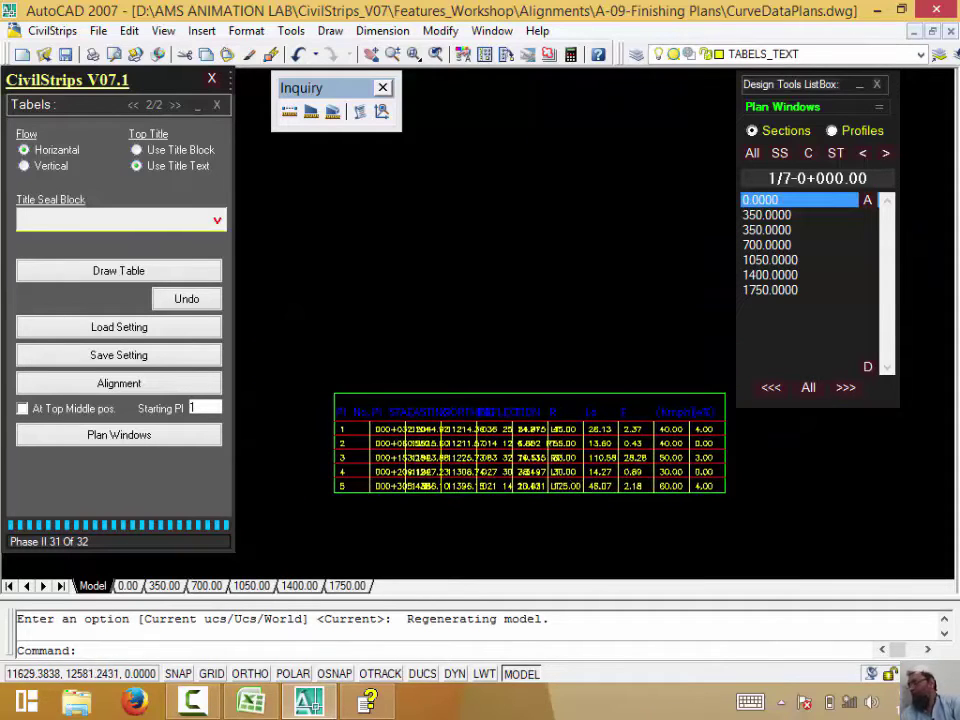
pyautogui.scroll(2, 377, 415)
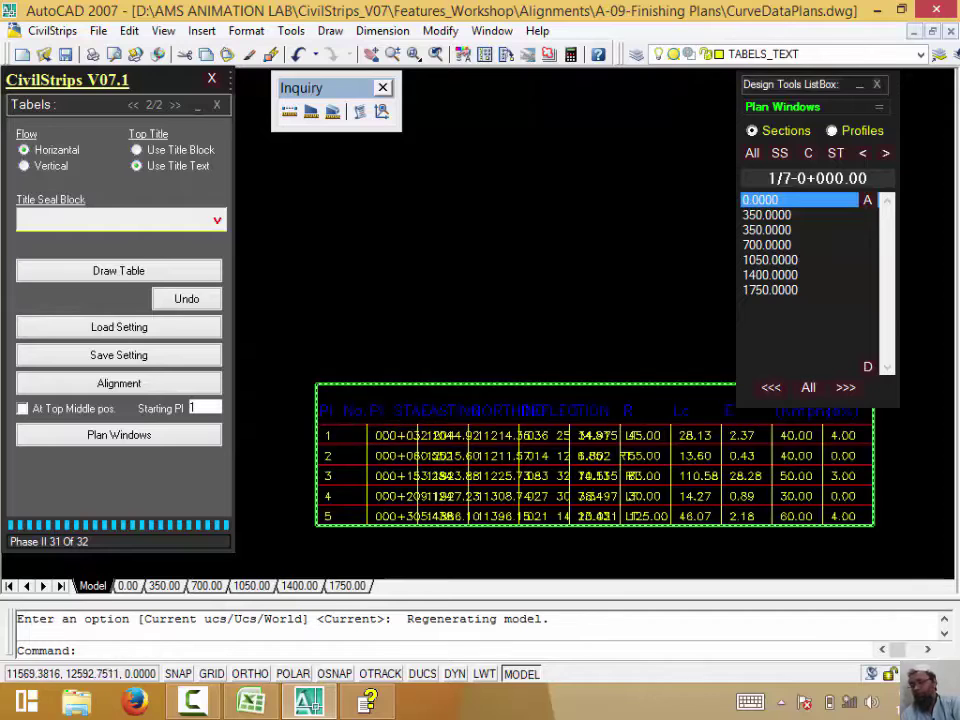
pyautogui.click(134, 104)
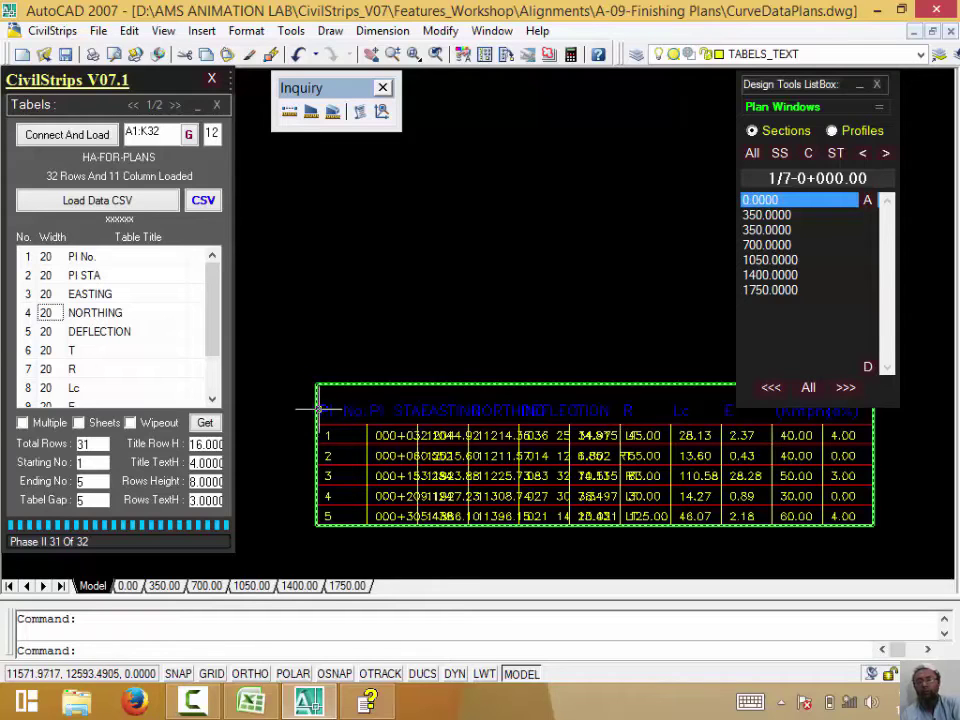
pyautogui.scroll(5, 578, 407)
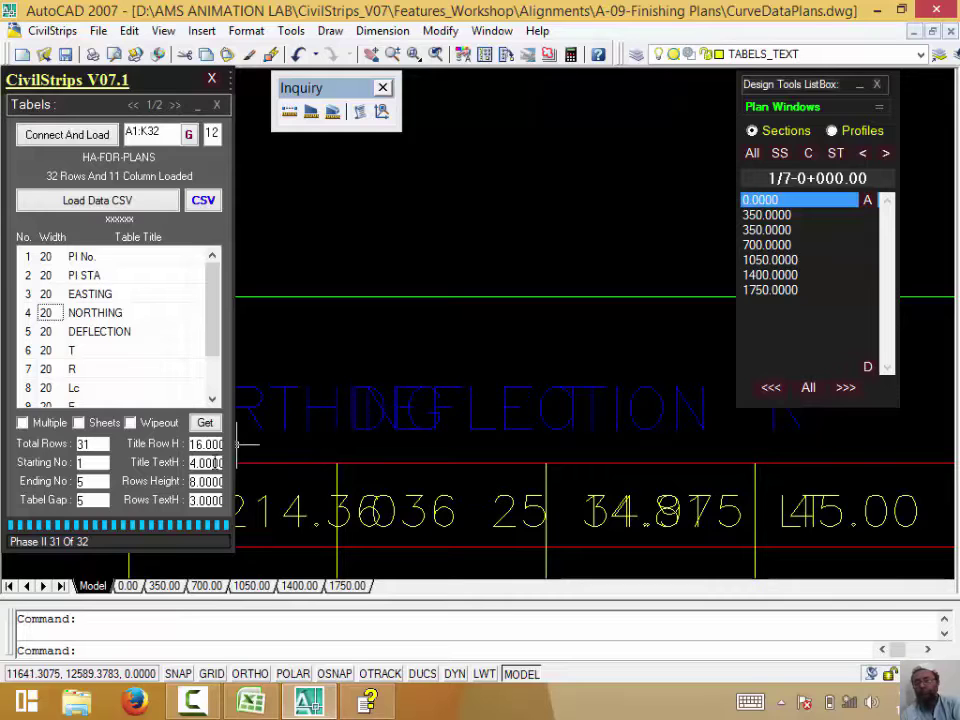
pyautogui.scroll(-5, 443, 372)
pyautogui.scroll(2, 430, 405)
pyautogui.scroll(2, 447, 418)
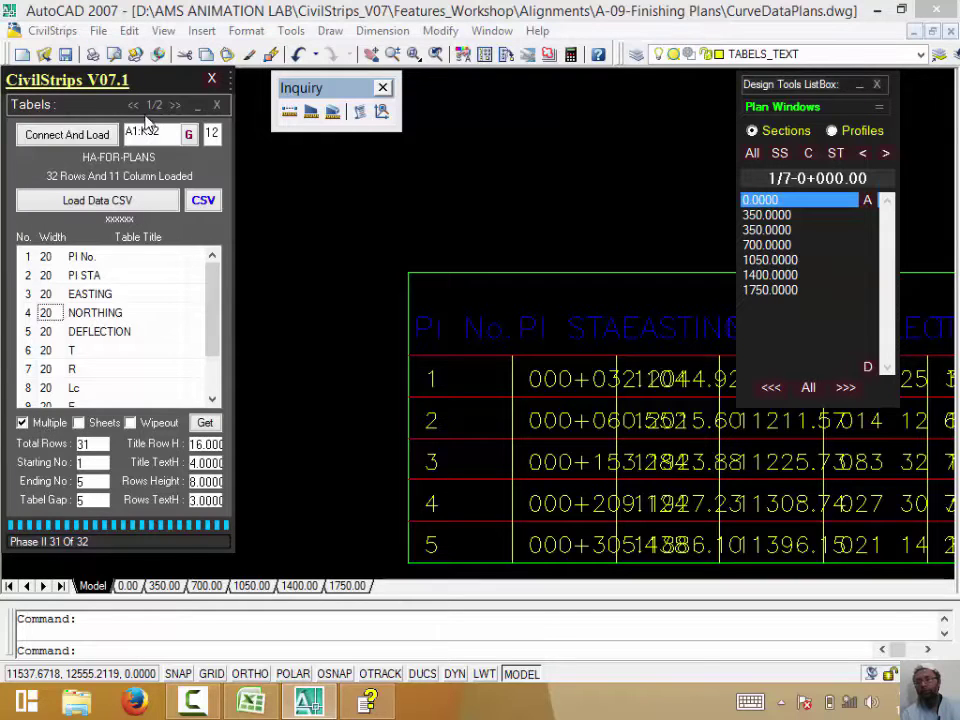
# Draw the chain of five-row curve data tables from a picked starting point.
pyautogui.click(178, 105)
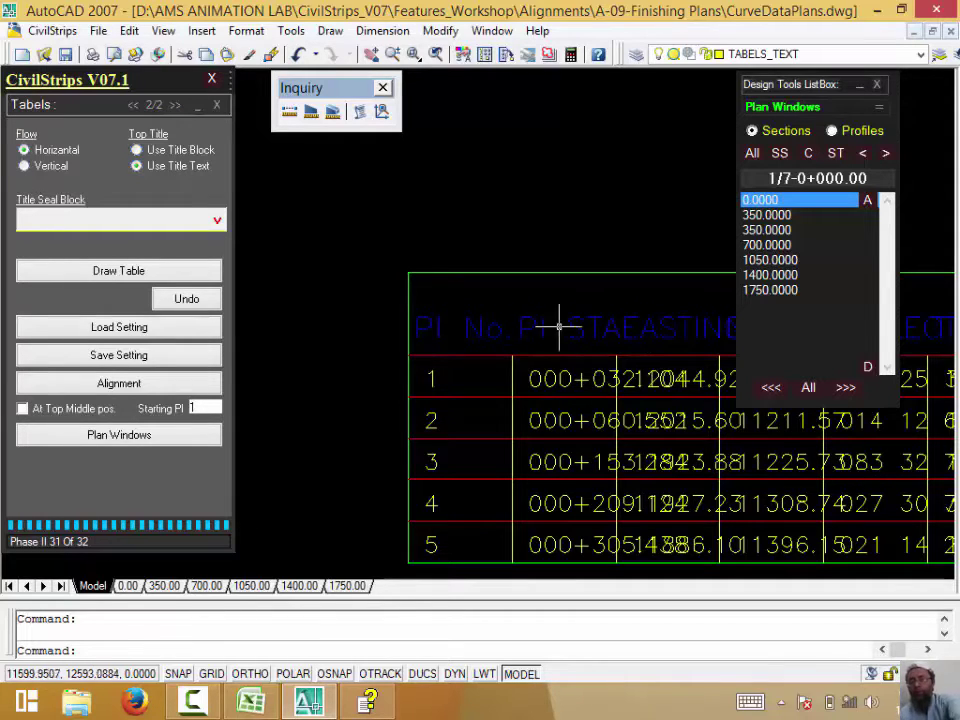
pyautogui.click(127, 273)
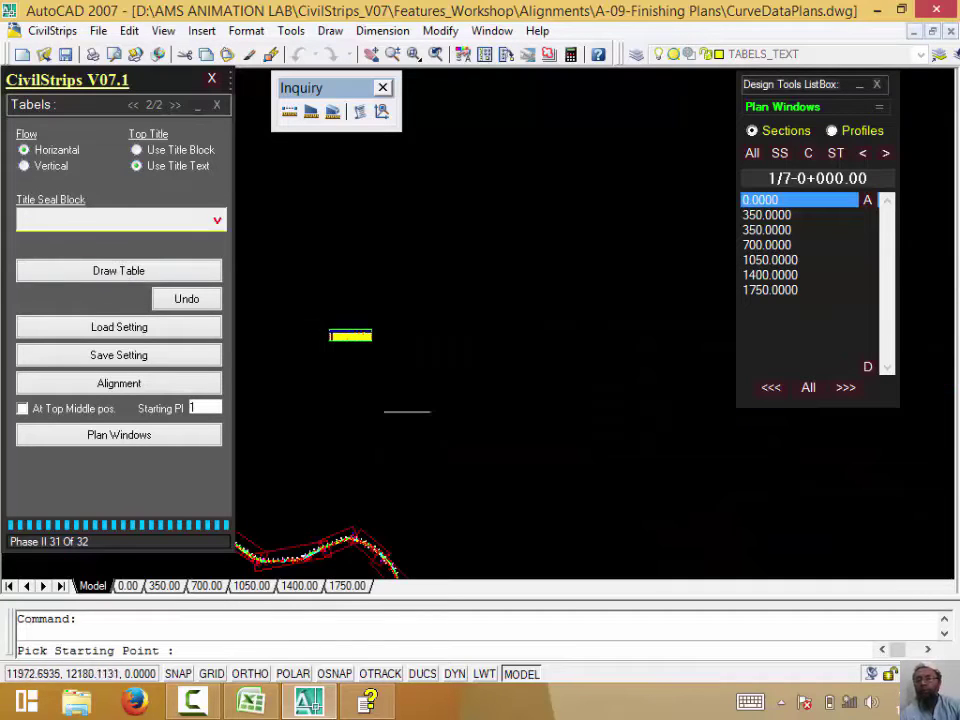
pyautogui.click(393, 405)
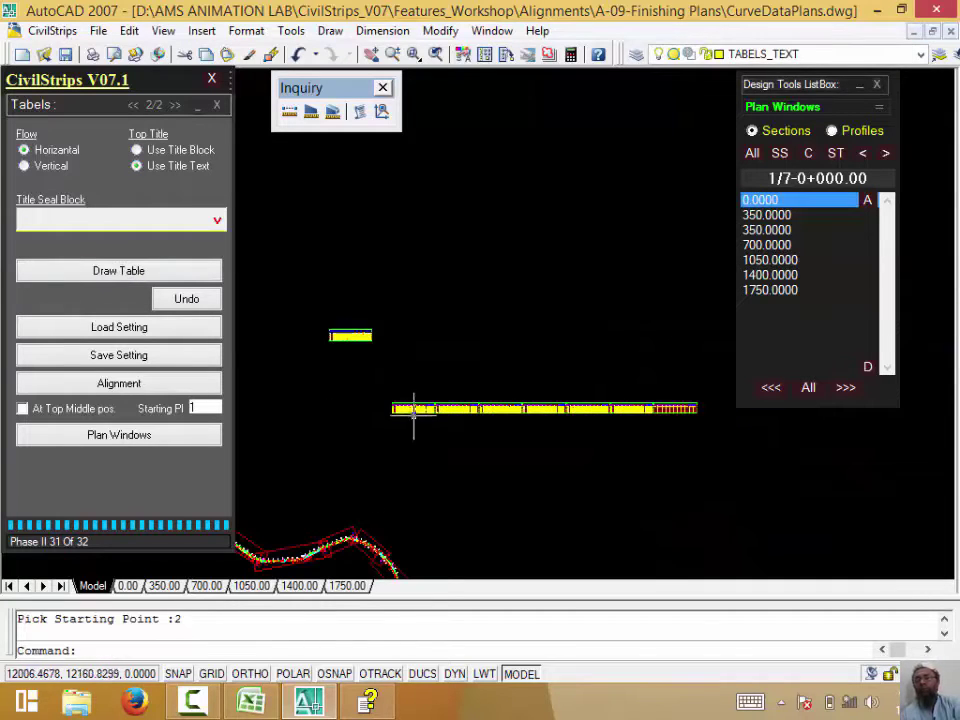
pyautogui.scroll(5, 414, 407)
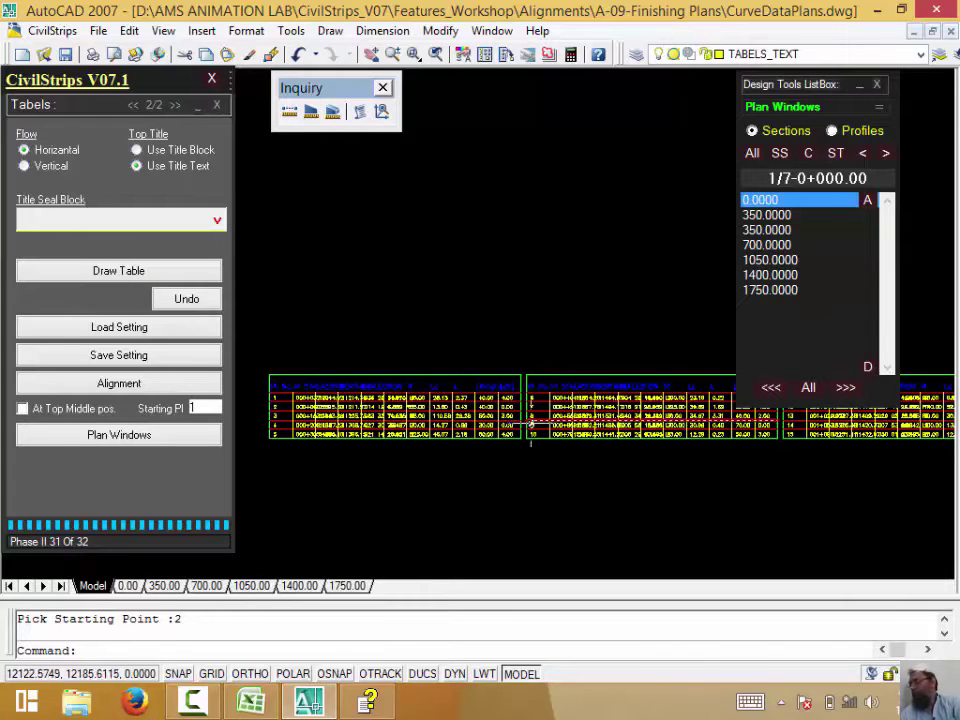
pyautogui.scroll(3, 520, 425)
pyautogui.scroll(3, 540, 435)
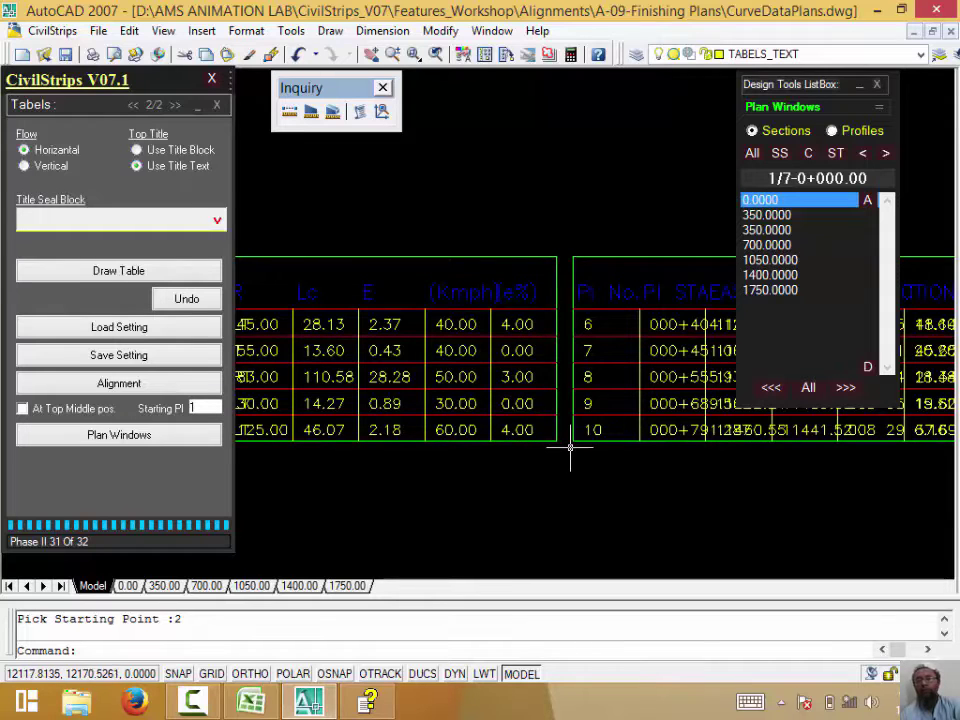
pyautogui.scroll(-3, 567, 450)
# Pan through the placed tables to row 5, then open the Layer Properties Manager.
pyautogui.moveTo(576, 443); pyautogui.dragTo(690, 490, button='middle')
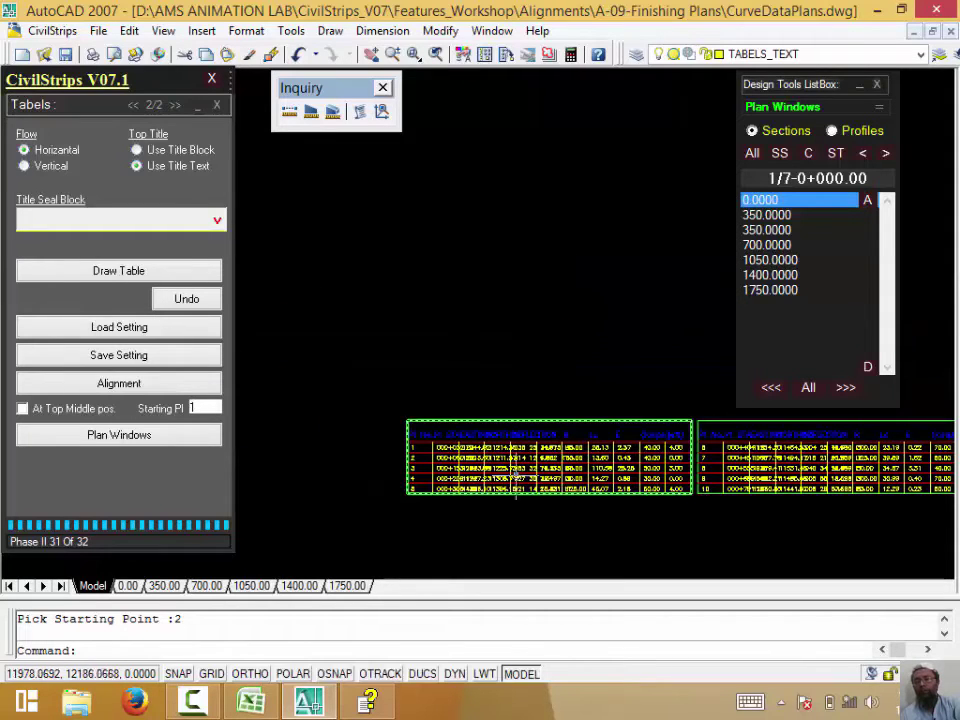
pyautogui.scroll(1, 505, 473)
pyautogui.scroll(2, 509, 471)
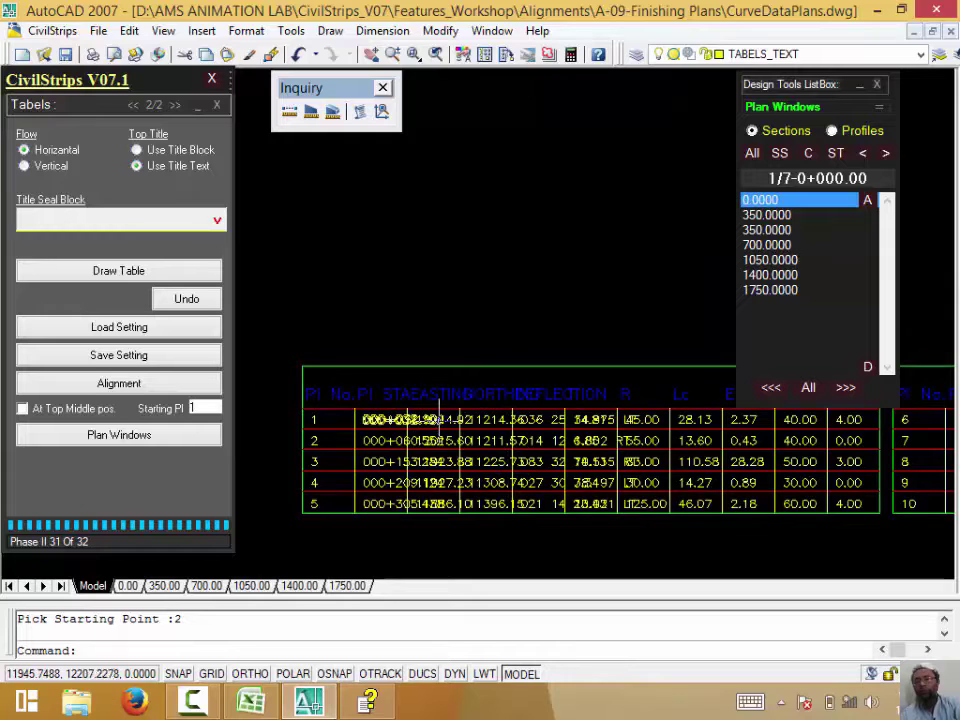
pyautogui.scroll(5, 370, 388)
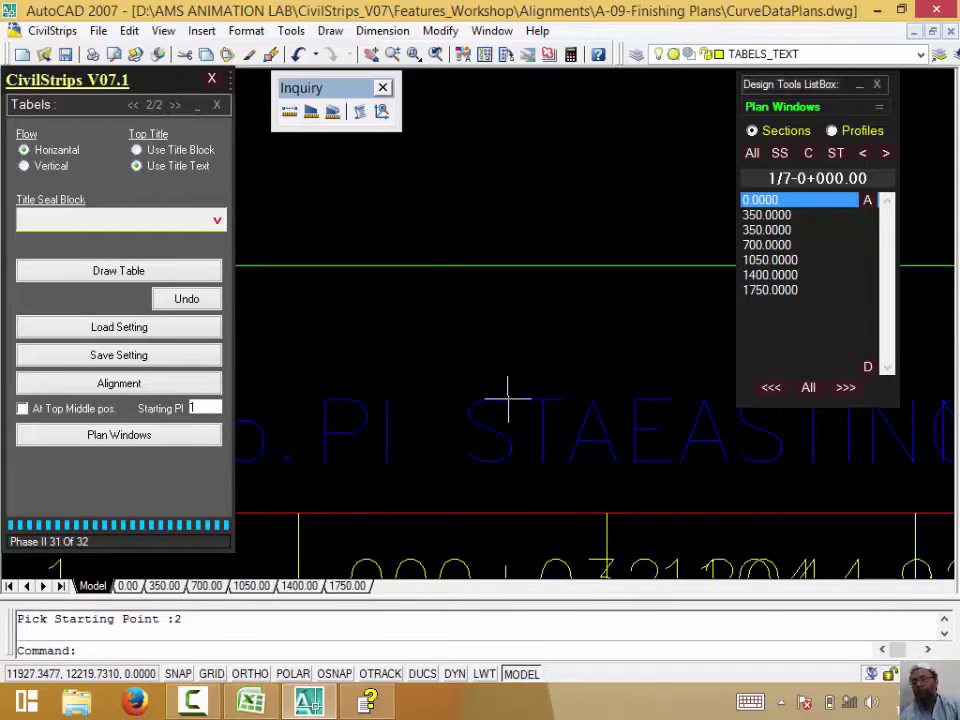
pyautogui.scroll(-5, 520, 400)
pyautogui.moveTo(565, 425); pyautogui.dragTo(525, 321, button='middle')
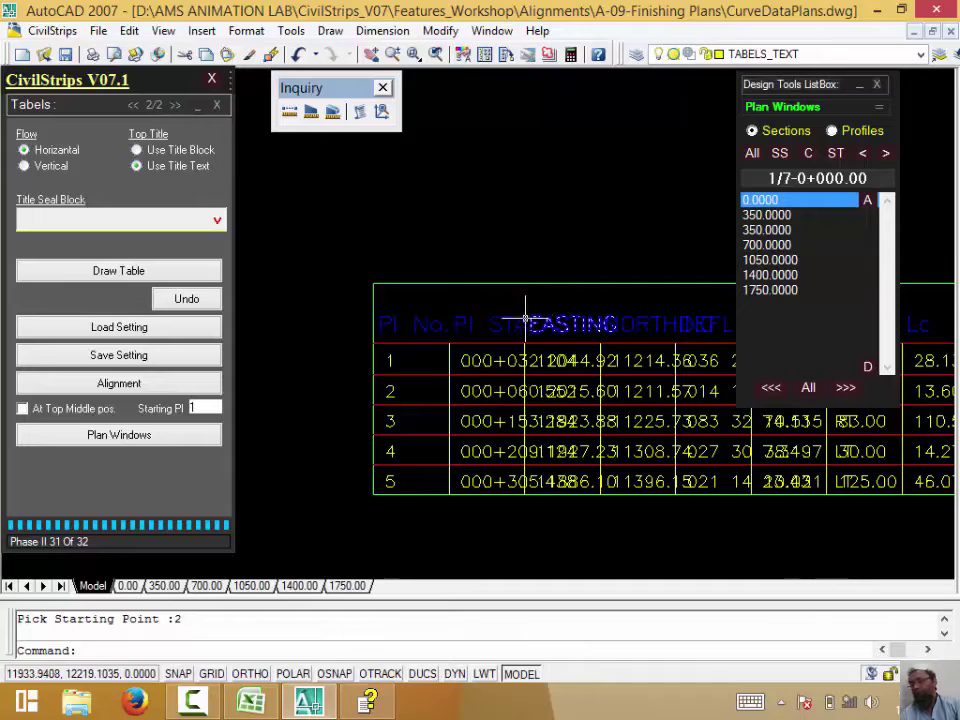
pyautogui.click(514, 321)
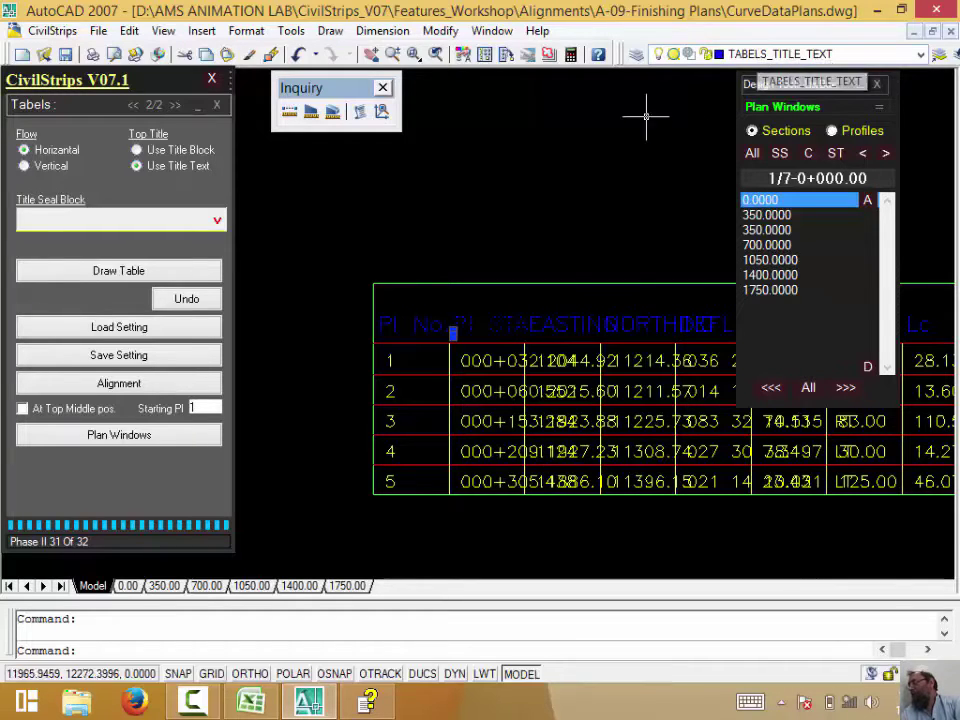
pyautogui.press('Escape')
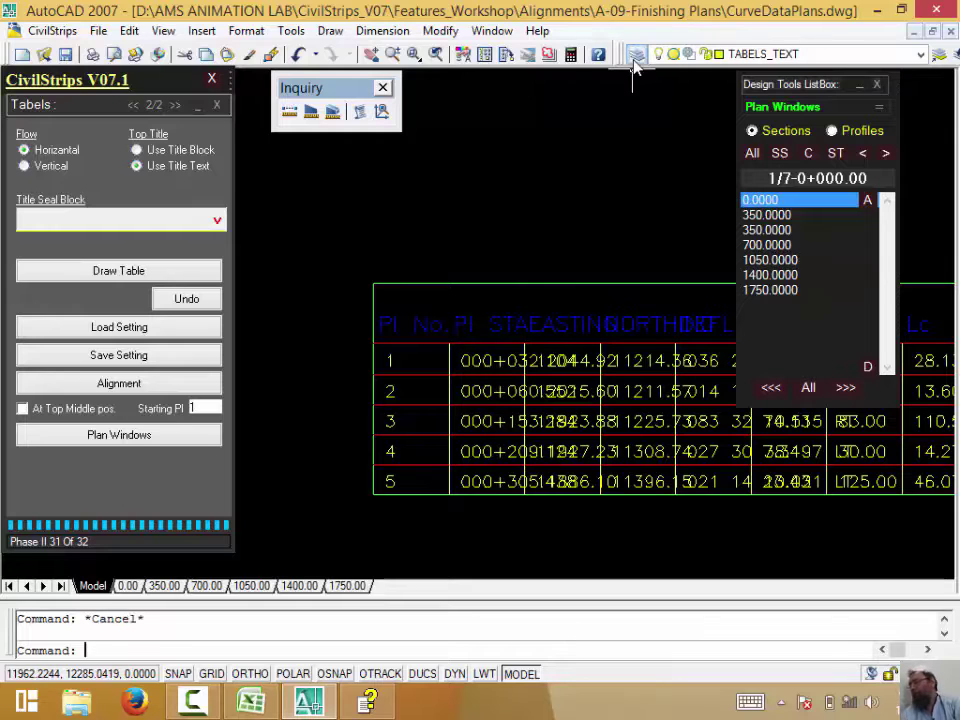
pyautogui.click(636, 54)
# Inspect the TABELS_LINES, _B, _H, _V, TEXT, TITLE_TEXT and WIPEOUT_OBJECTS layers, then cancel.
pyautogui.scroll(-1, 380, 387)
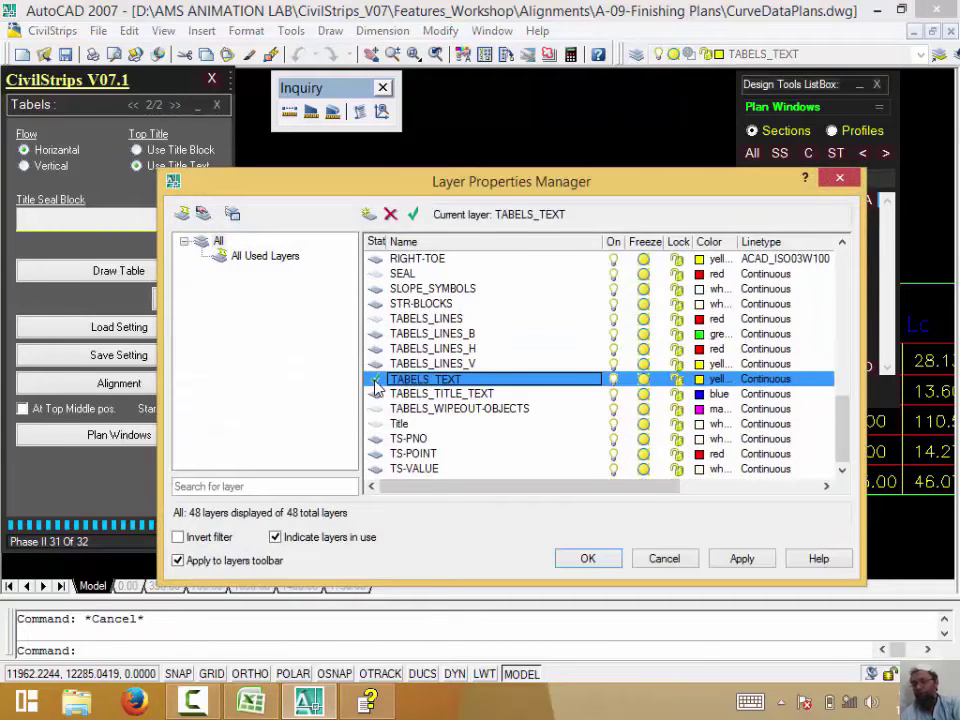
pyautogui.scroll(1, 380, 387)
pyautogui.click(476, 366)
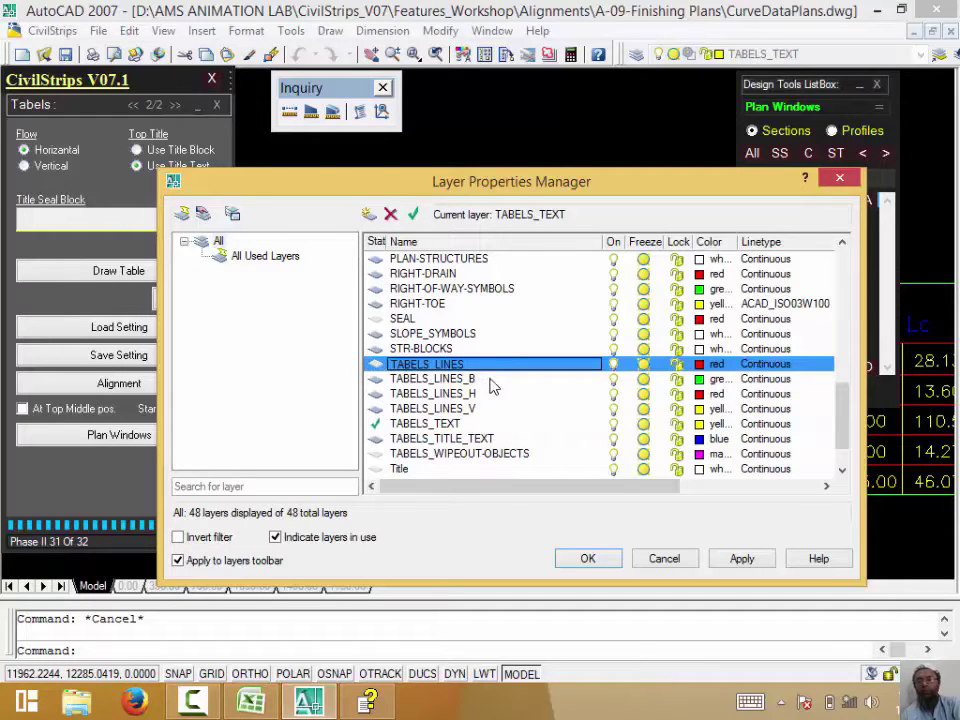
pyautogui.click(489, 379)
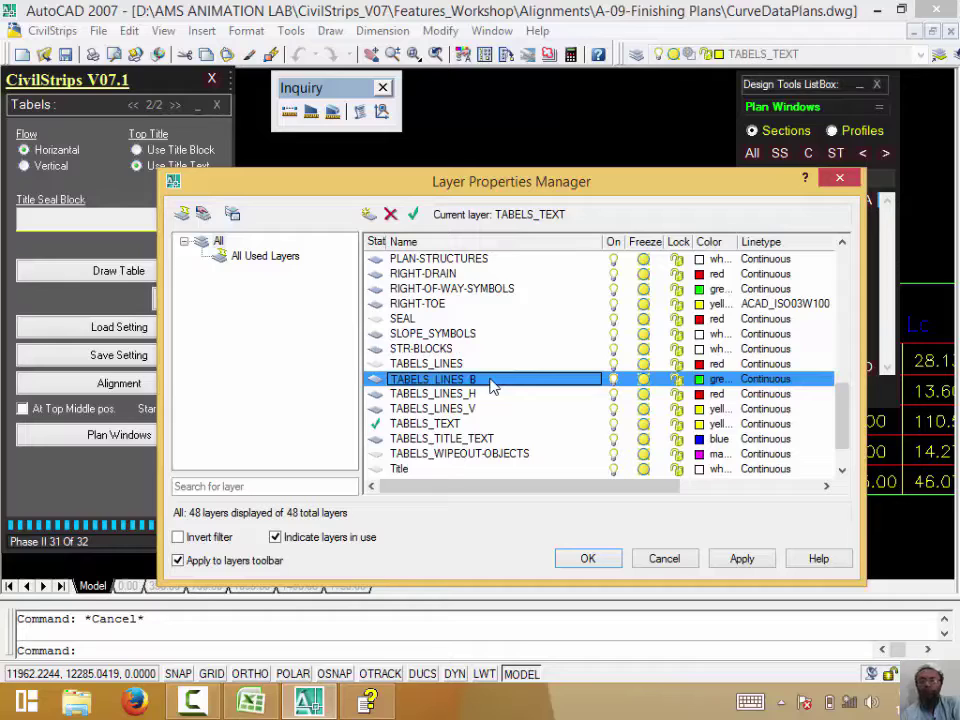
pyautogui.click(491, 395)
pyautogui.click(491, 408)
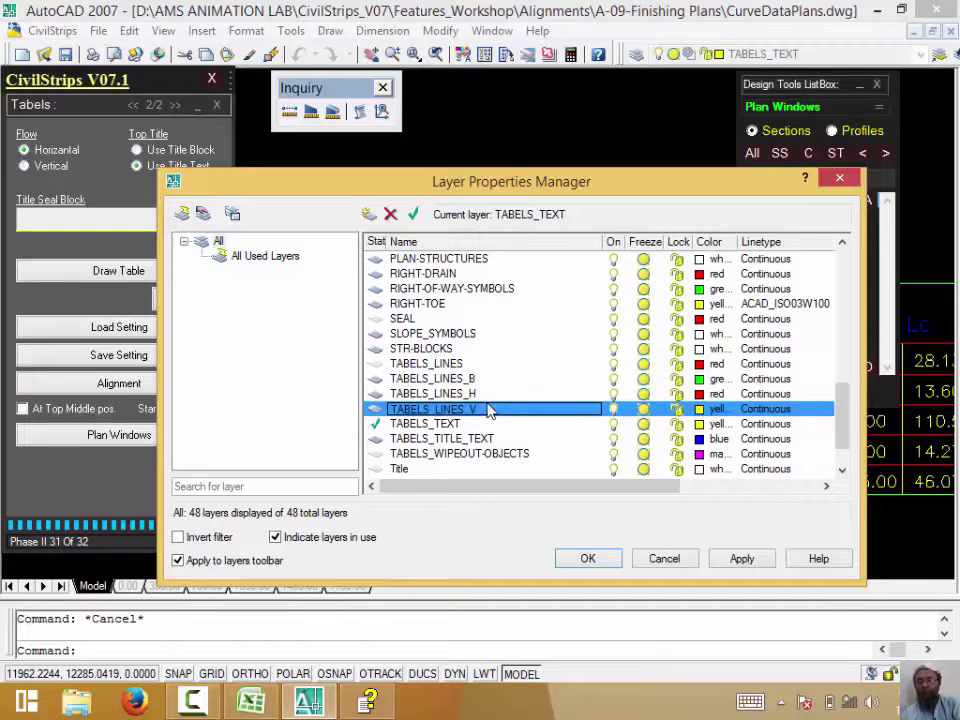
pyautogui.click(493, 424)
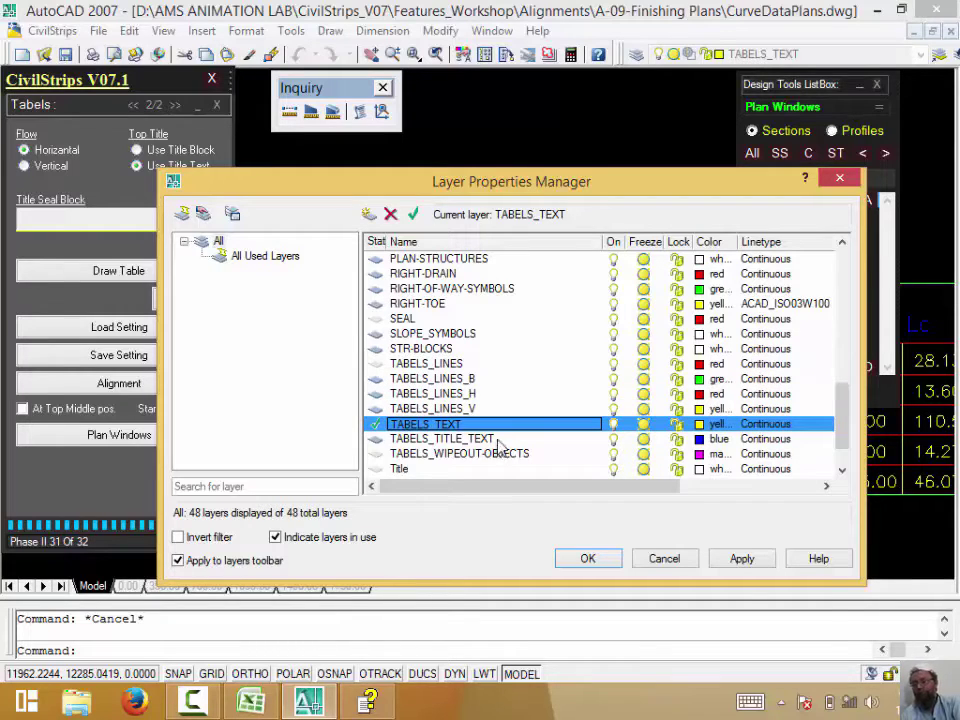
pyautogui.click(498, 440)
pyautogui.click(505, 455)
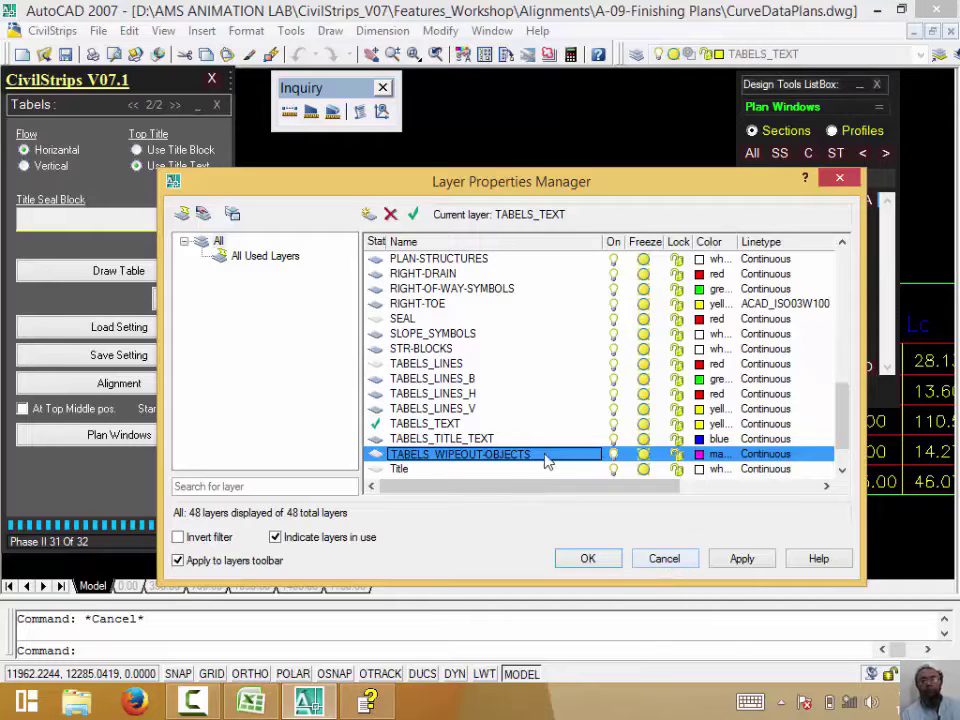
pyautogui.click(665, 558)
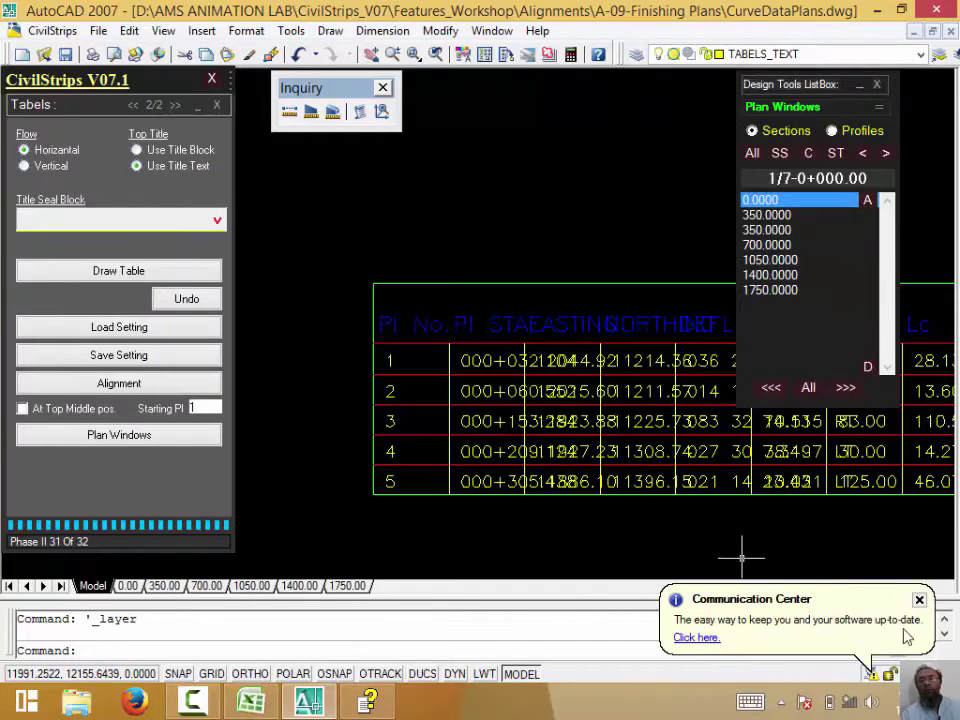
# Dismiss the update notice, collapse the plan windows list, and set PI STA width to 40.
pyautogui.click(919, 599)
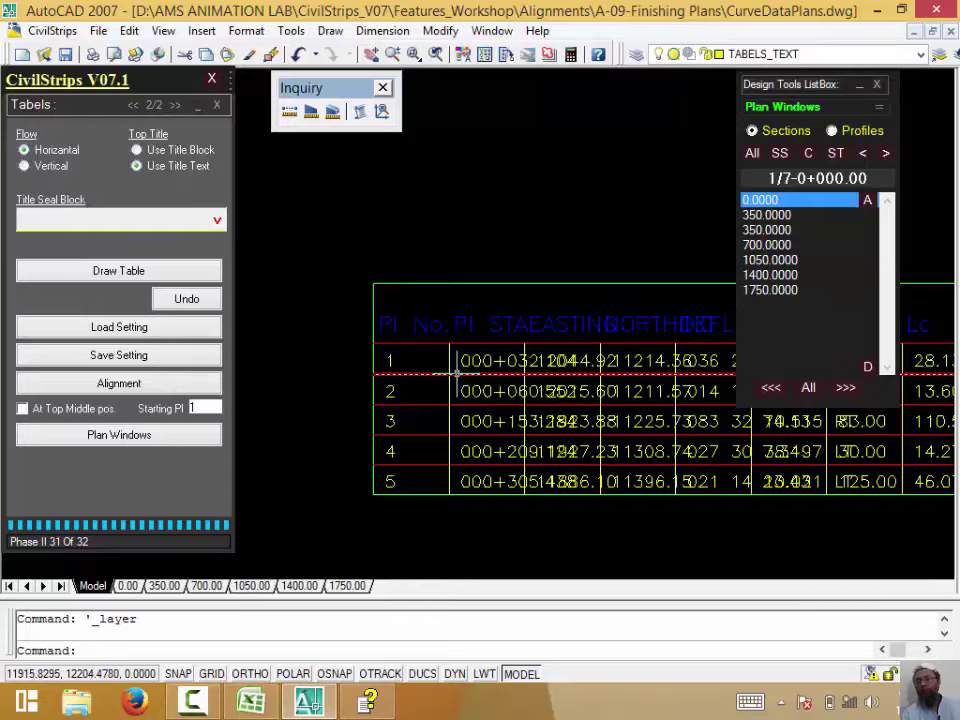
pyautogui.click(859, 86)
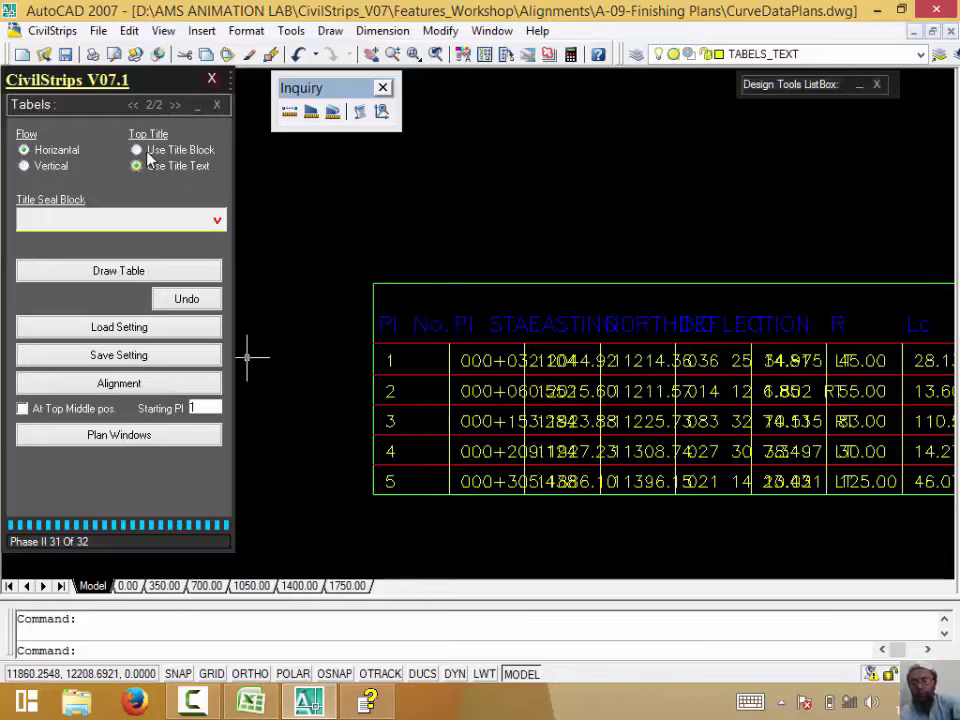
pyautogui.click(133, 105)
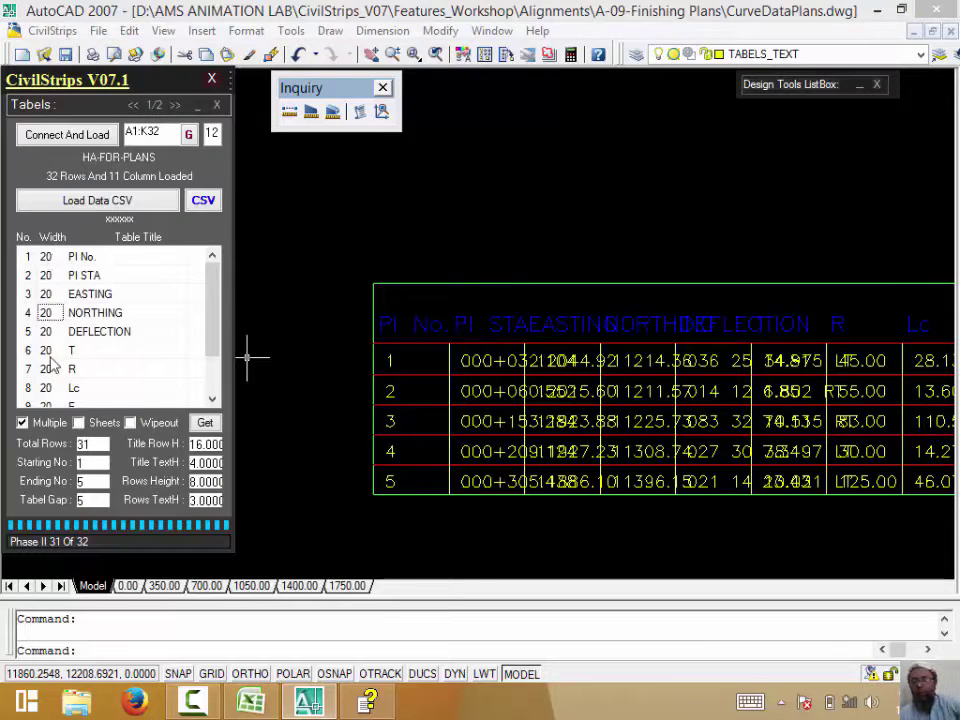
pyautogui.click(46, 275)
pyautogui.write('40')
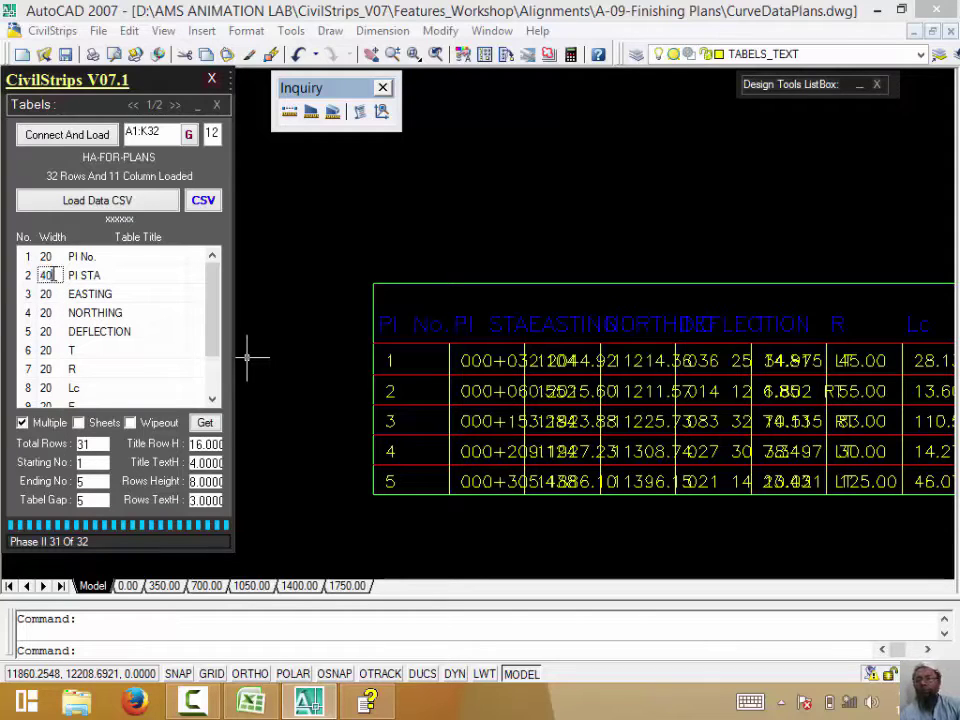
pyautogui.click(51, 295)
pyautogui.write('40')
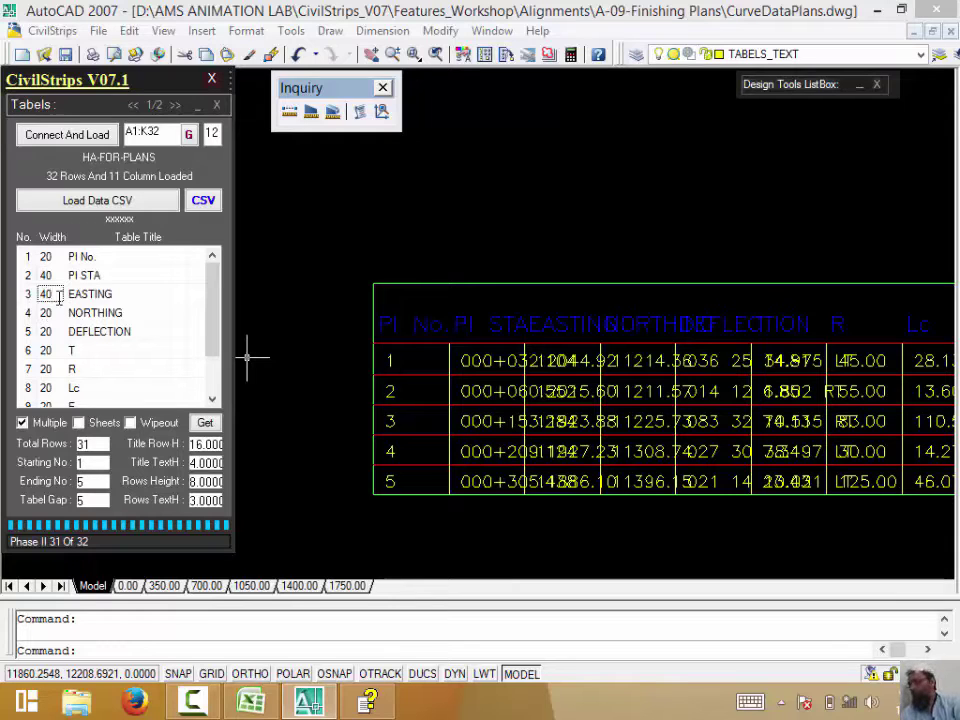
# Set EASTING and NORTHING widths to 40, DEFLECTION to 80, and turn off Multiple.
pyautogui.click(47, 313)
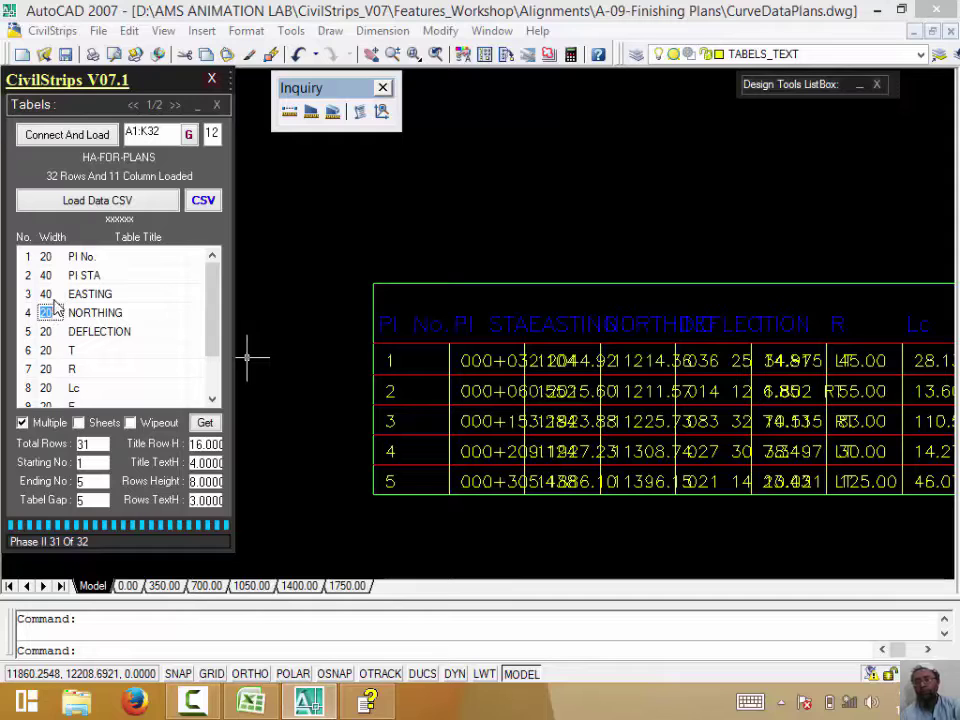
pyautogui.click(56, 300)
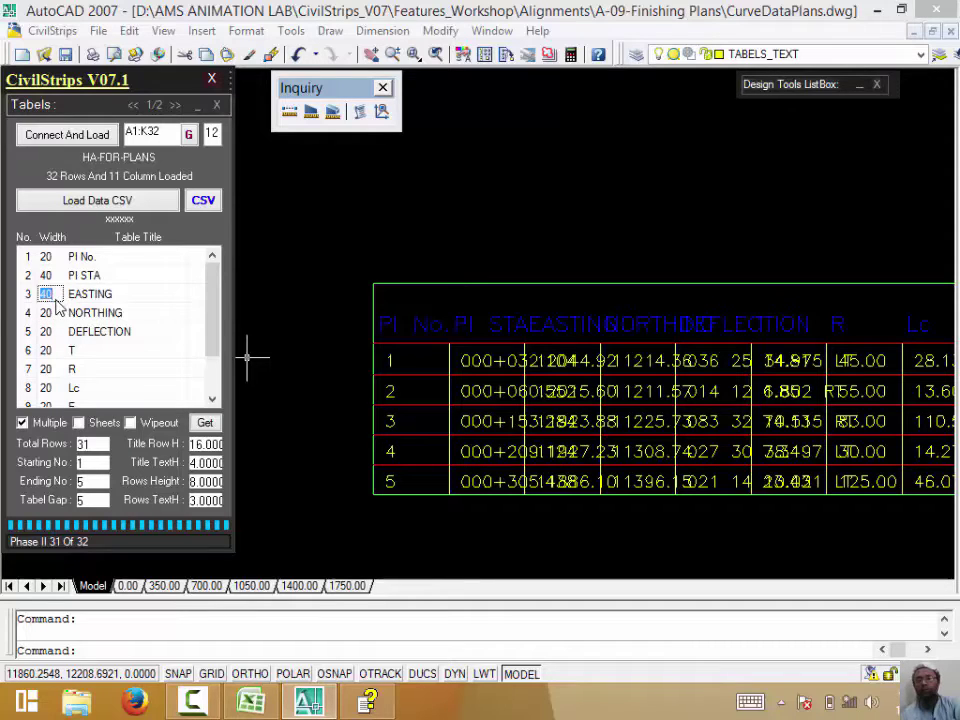
pyautogui.click(52, 313)
pyautogui.write('40')
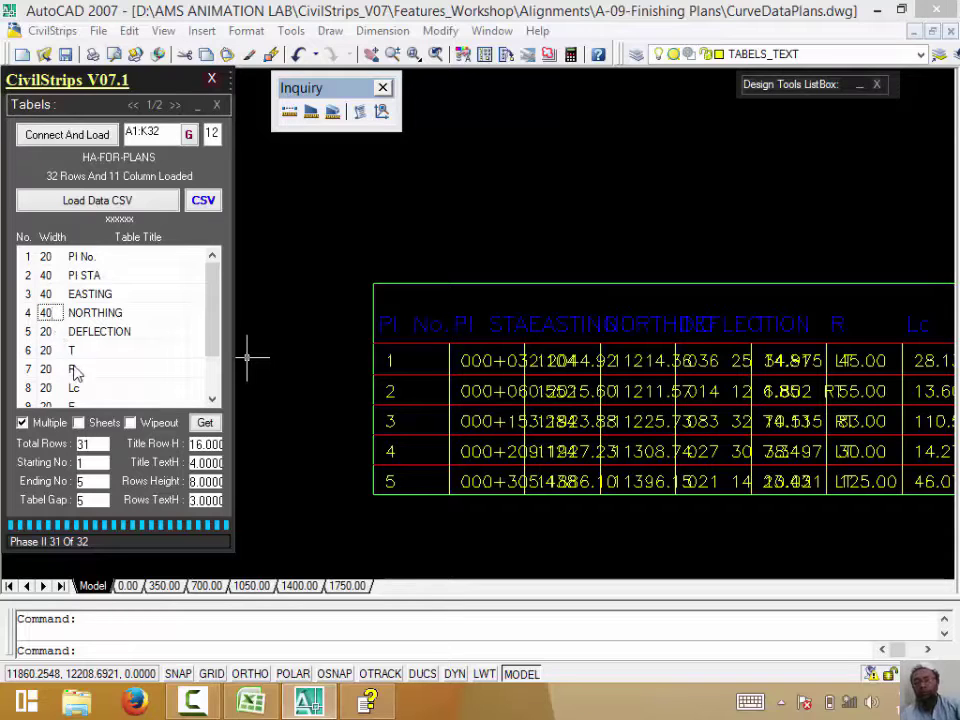
pyautogui.click(52, 336)
pyautogui.write('80')
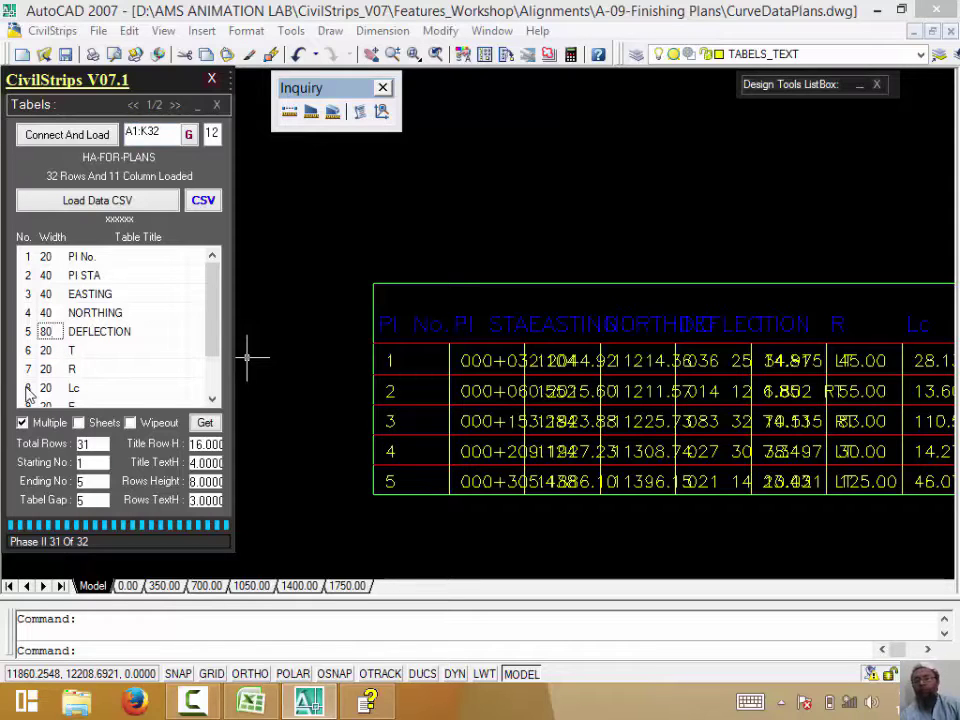
pyautogui.click(23, 422)
pyautogui.click(175, 105)
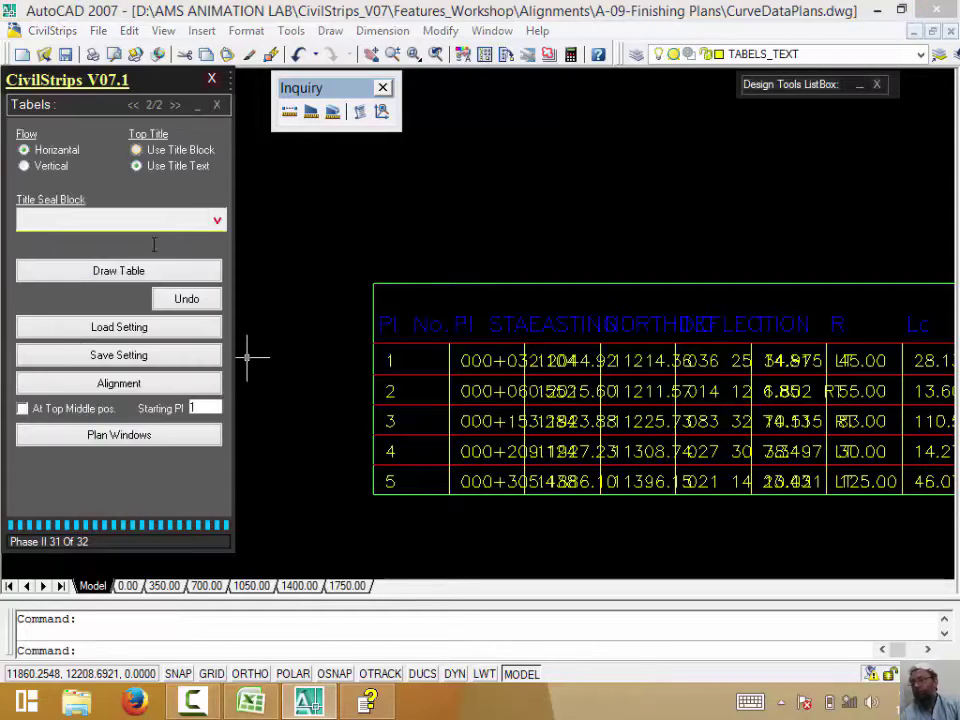
pyautogui.click(104, 270)
pyautogui.scroll(-4, 507, 270)
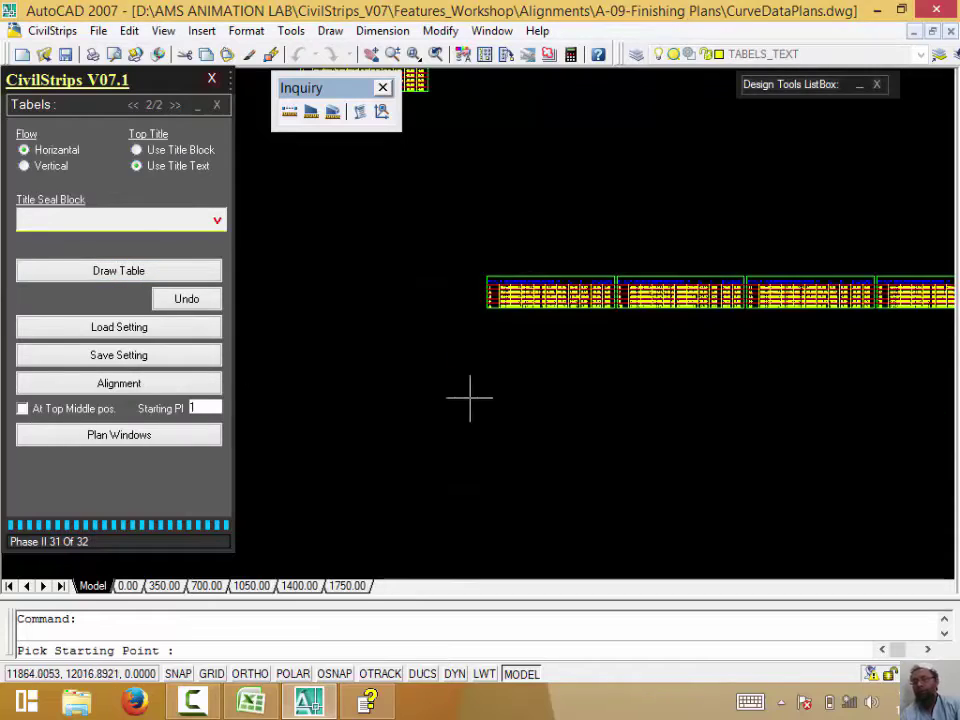
pyautogui.click(465, 435)
pyautogui.scroll(5, 489, 408)
pyautogui.moveTo(487, 410); pyautogui.dragTo(122, 448, button='middle')
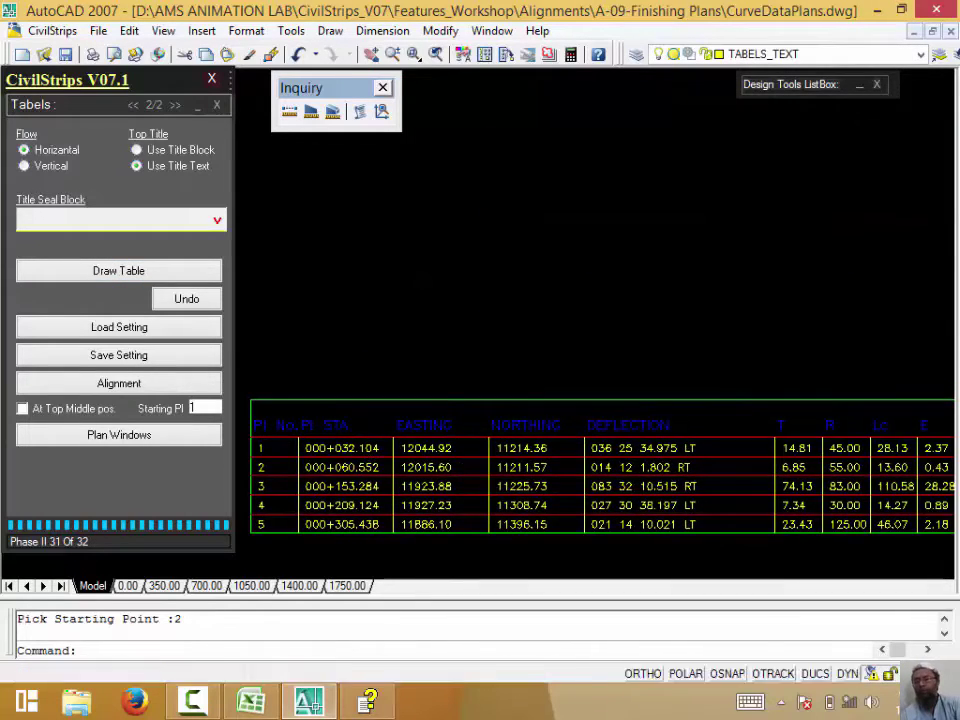
pyautogui.moveTo(793, 467)
pyautogui.mouseDown(button='middle')
pyautogui.moveTo(574, 456)
pyautogui.moveTo(816, 462)
pyautogui.mouseUp(button='middle')
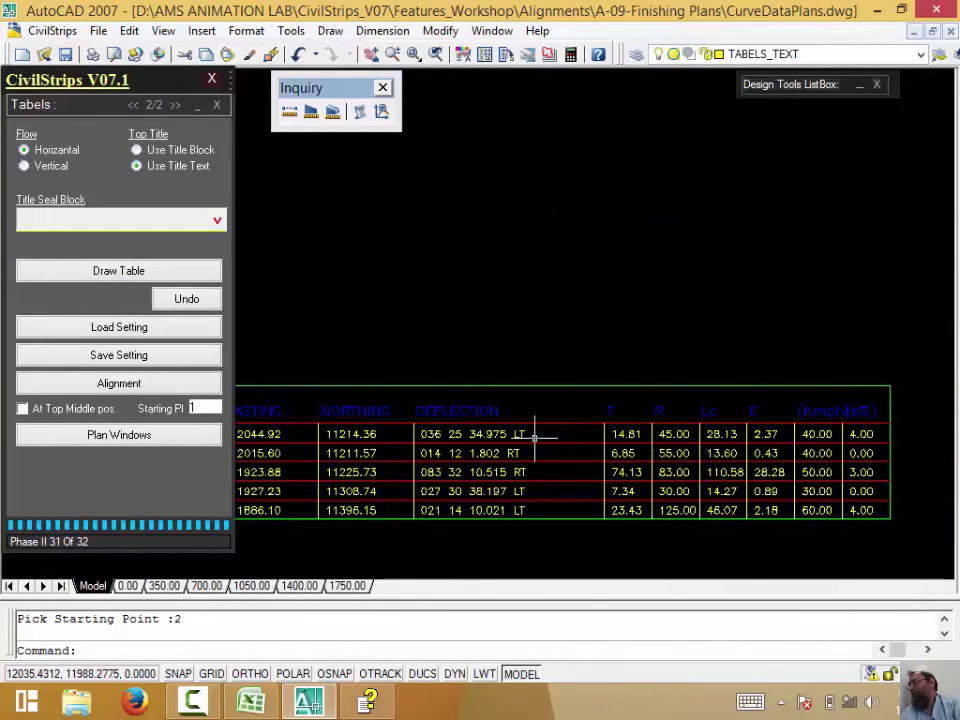
pyautogui.moveTo(606, 471); pyautogui.dragTo(760, 454, button='middle')
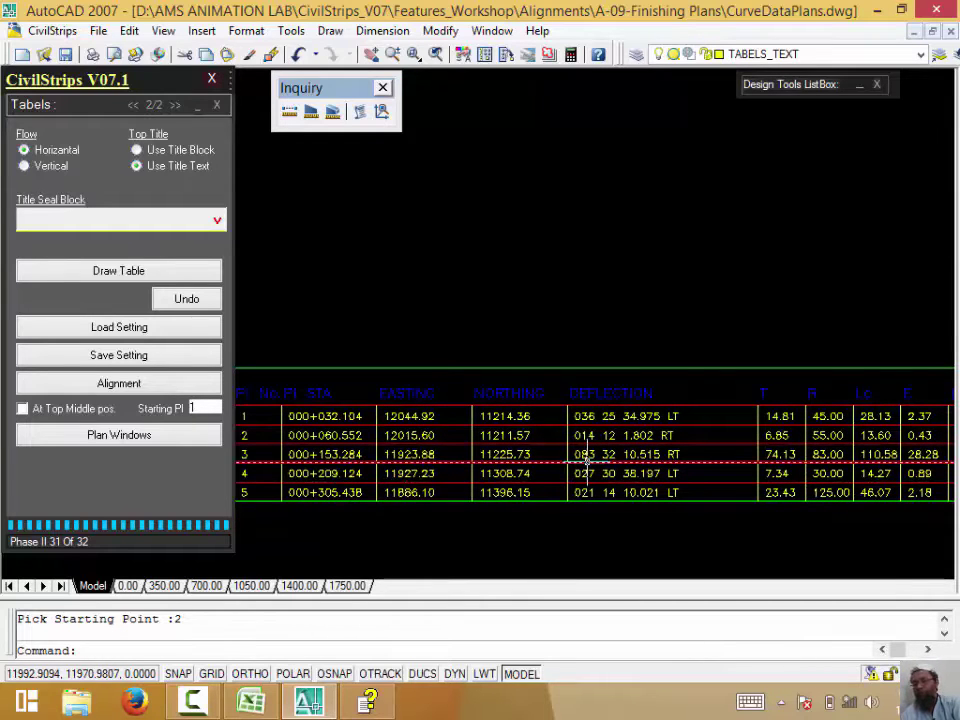
pyautogui.scroll(6, 425, 420)
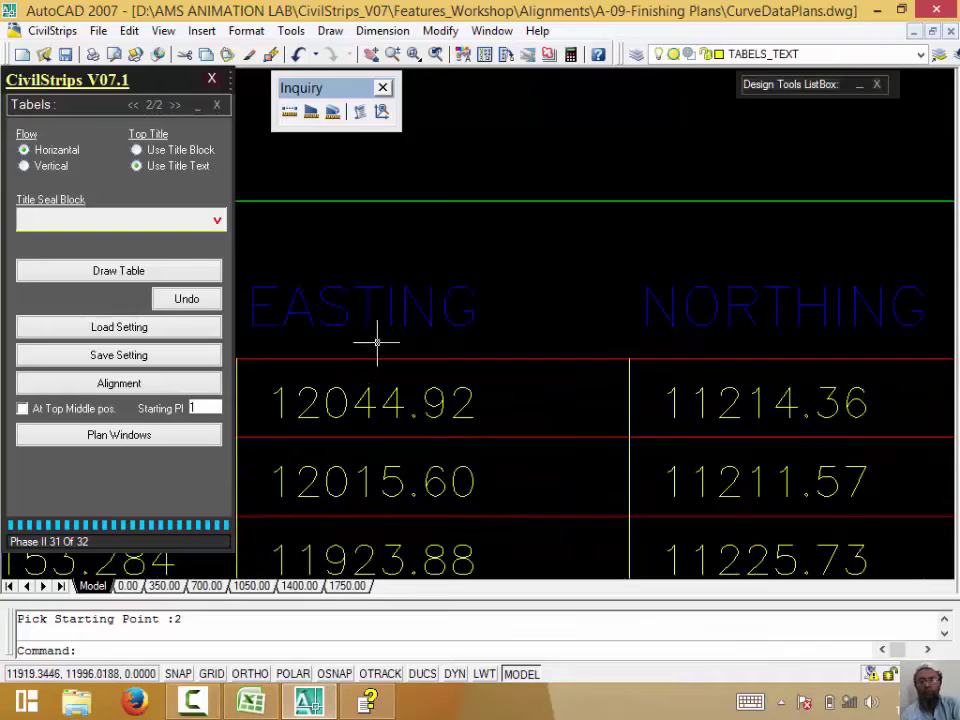
pyautogui.scroll(-6, 590, 400)
pyautogui.moveTo(925, 460); pyautogui.dragTo(718, 466, button='middle')
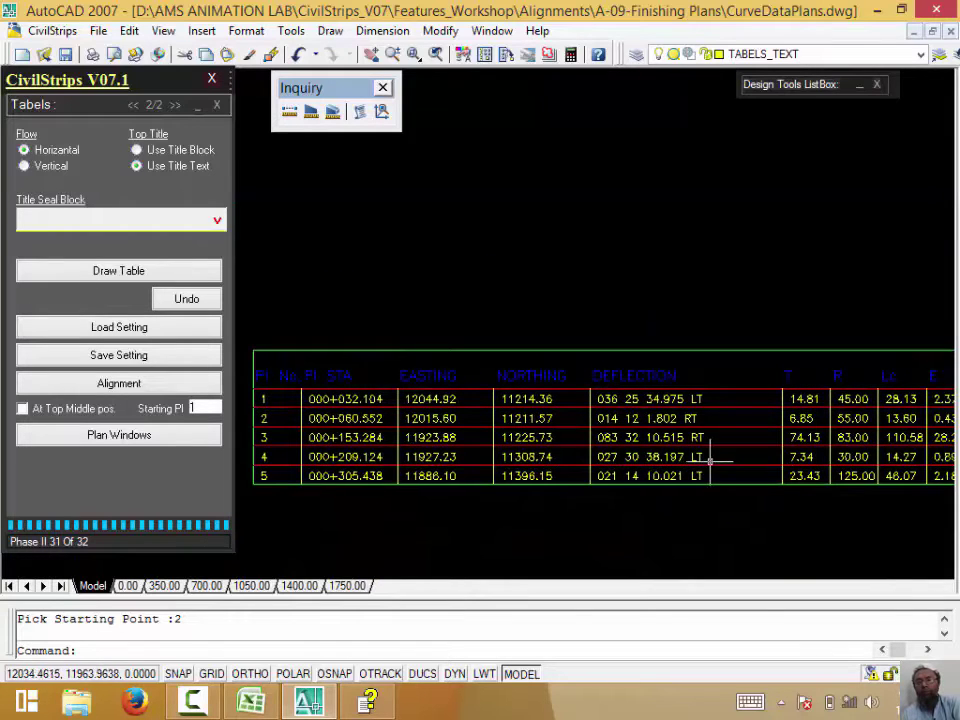
pyautogui.scroll(1, 646, 418)
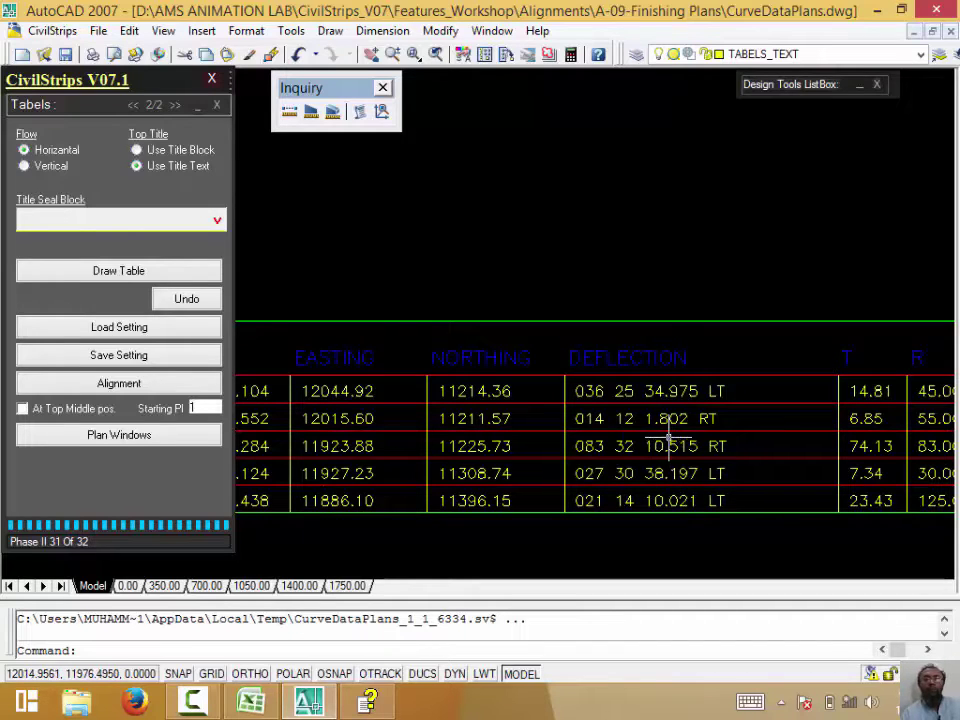
pyautogui.scroll(-3, 726, 283)
pyautogui.scroll(-3, 724, 266)
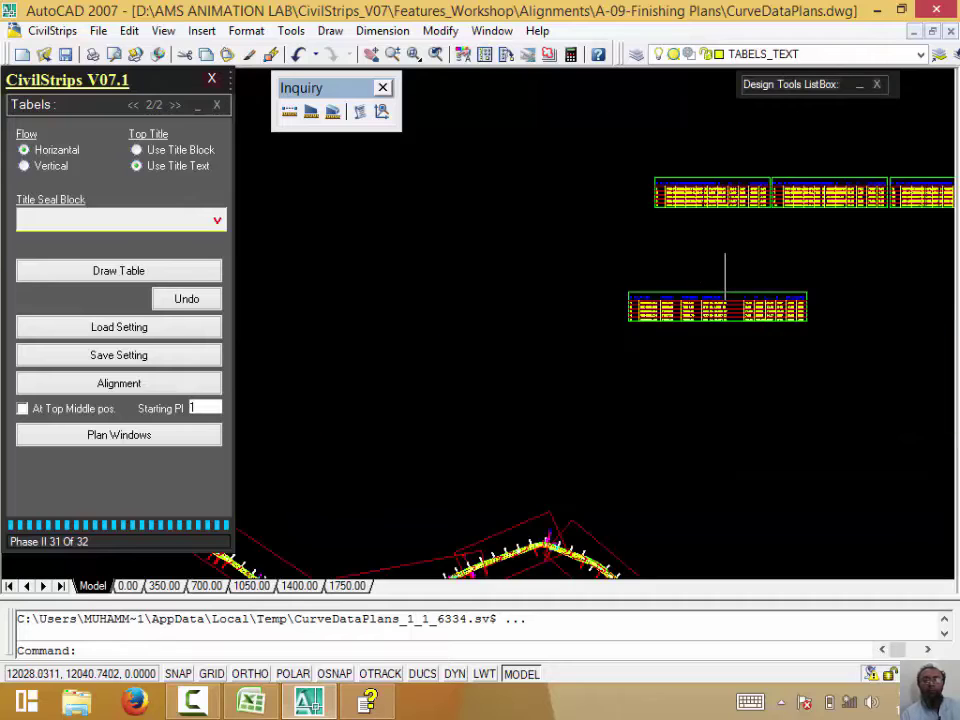
pyautogui.scroll(-2, 627, 537)
pyautogui.scroll(1, 627, 537)
pyautogui.scroll(3, 627, 537)
pyautogui.scroll(1, 650, 535)
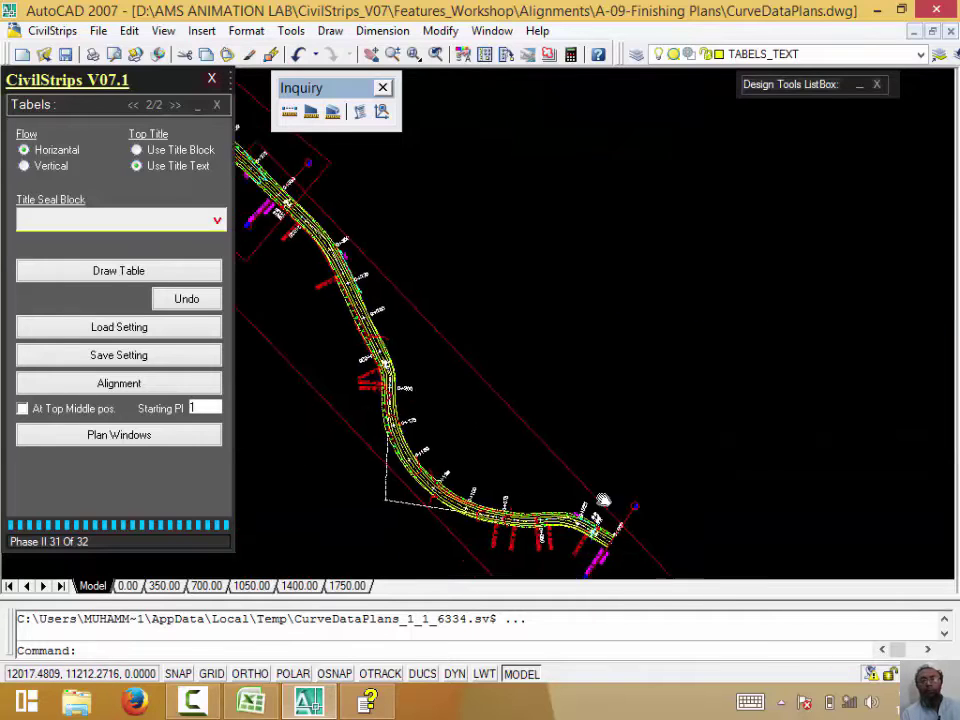
pyautogui.scroll(1, 675, 534)
pyautogui.scroll(1, 700, 532)
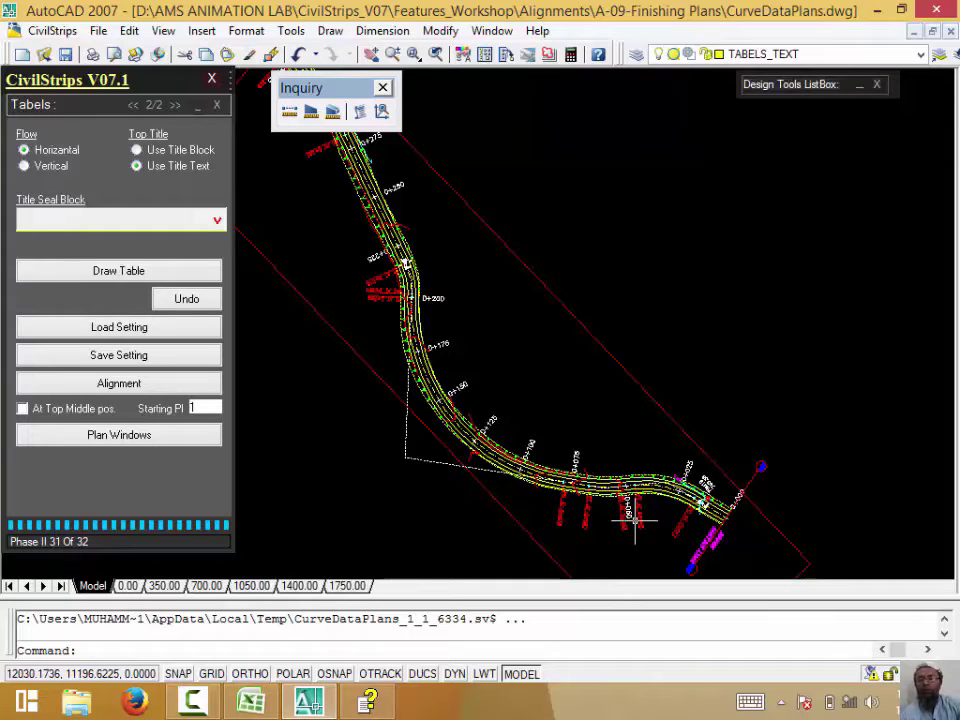
pyautogui.scroll(-3, 478, 383)
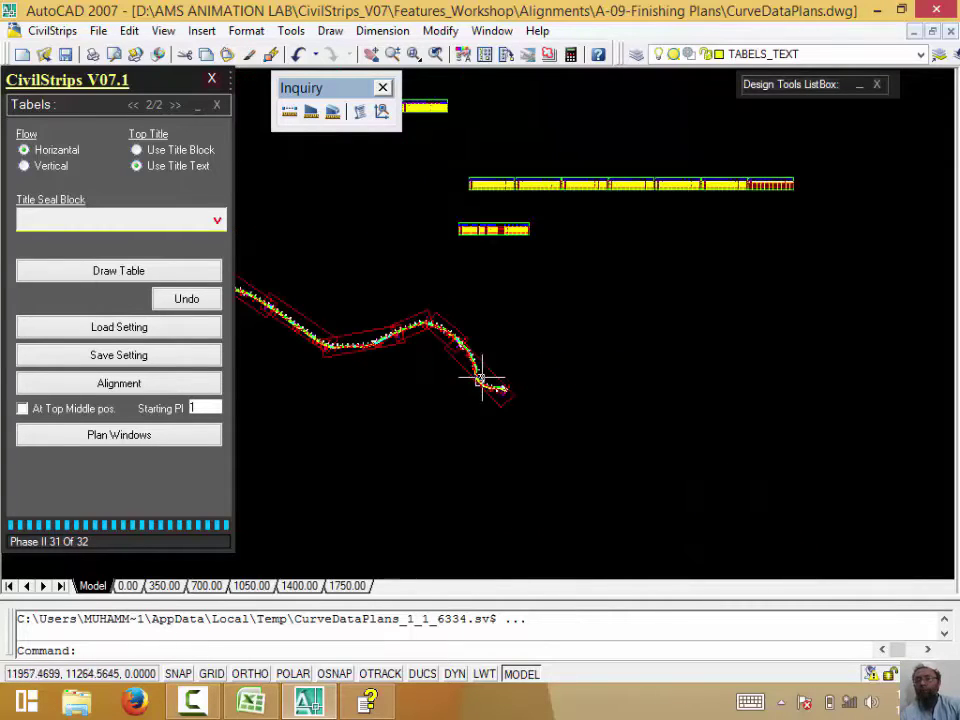
pyautogui.scroll(4, 485, 340)
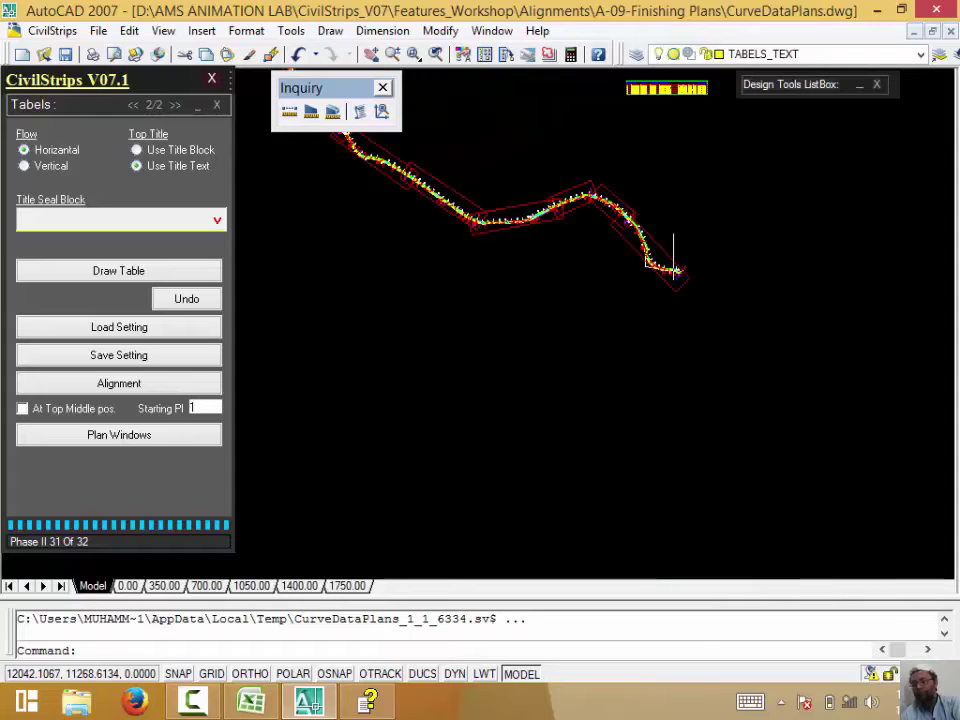
pyautogui.scroll(2, 673, 268)
pyautogui.scroll(1, 523, 229)
pyautogui.scroll(1, 557, 217)
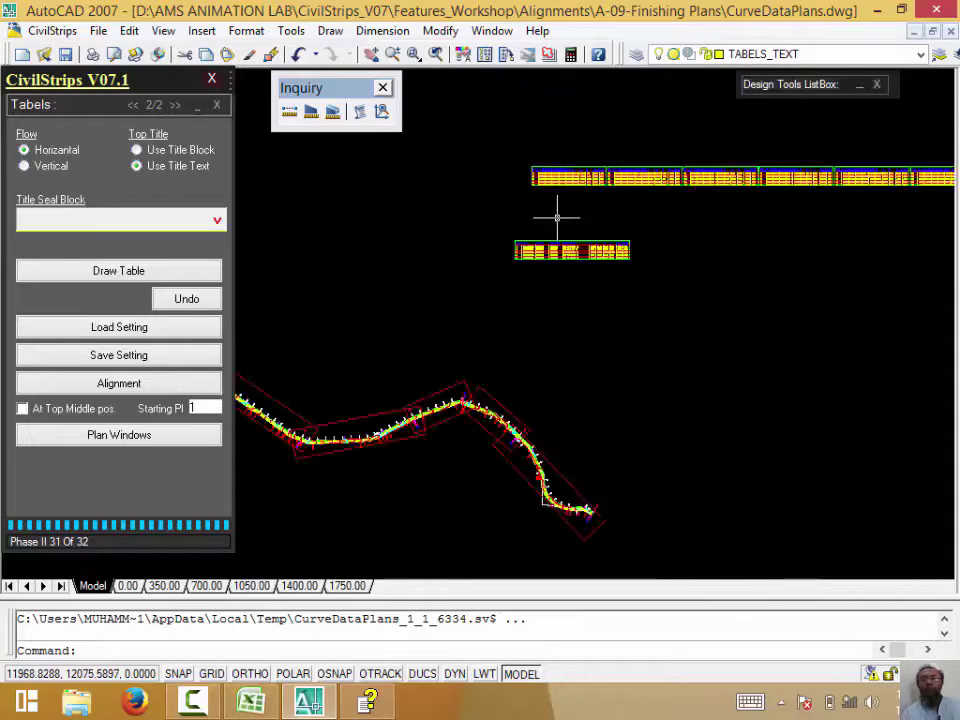
pyautogui.scroll(2, 557, 217)
pyautogui.scroll(2, 596, 268)
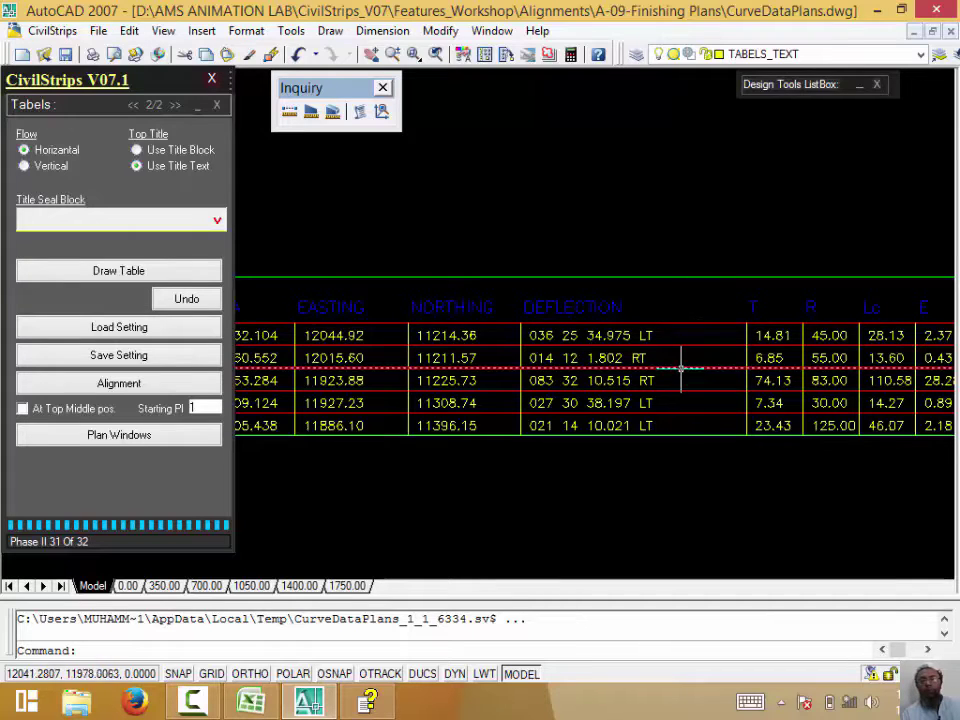
pyautogui.scroll(-3, 680, 368)
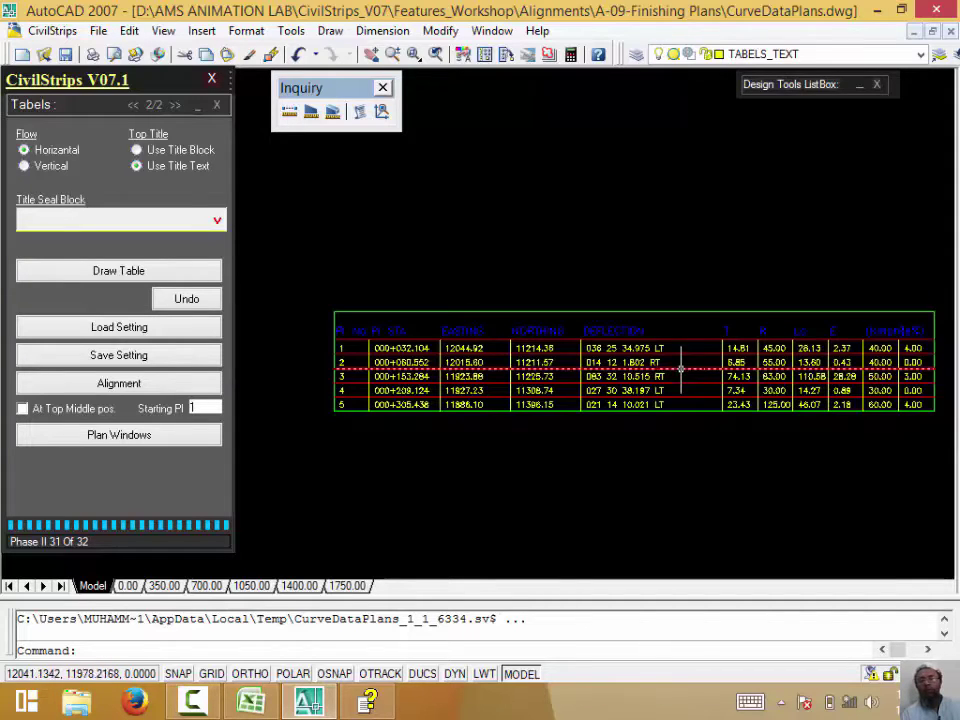
# Set the DEFLECTION column width to 60 and draw a second five-row curve table for PIs 1–5.
pyautogui.click(133, 104)
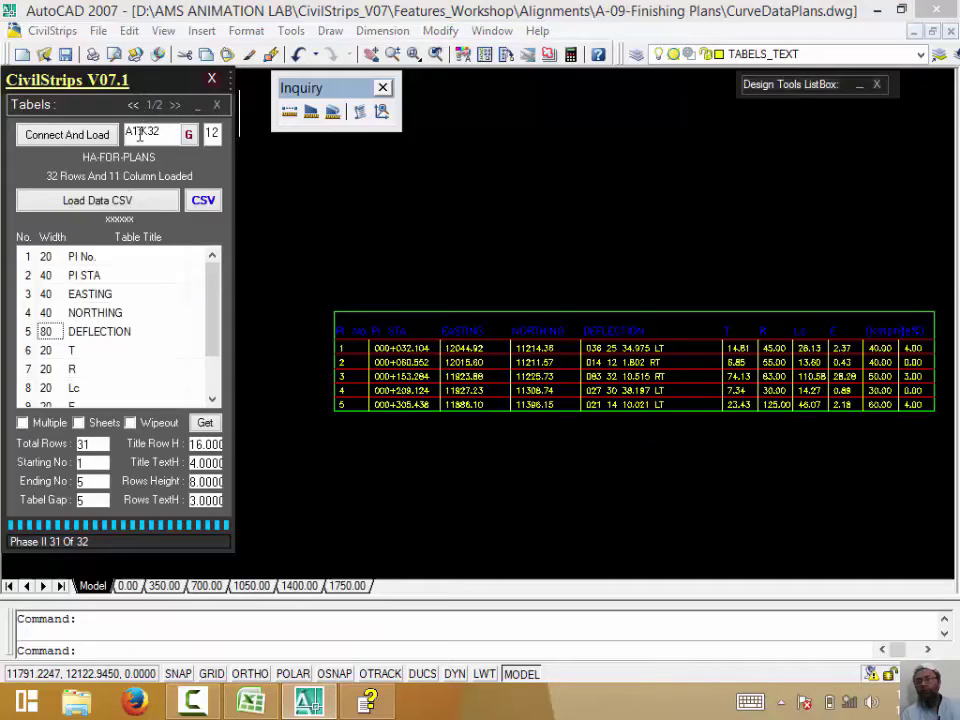
pyautogui.doubleClick(46, 332)
pyautogui.write('60')
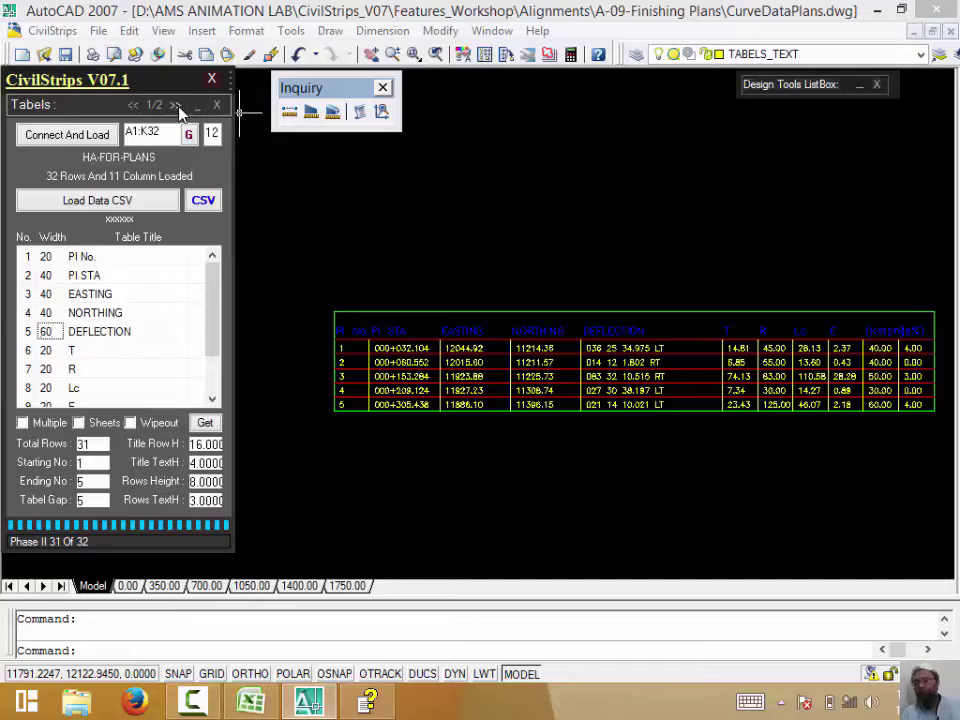
pyautogui.click(176, 105)
pyautogui.click(96, 287)
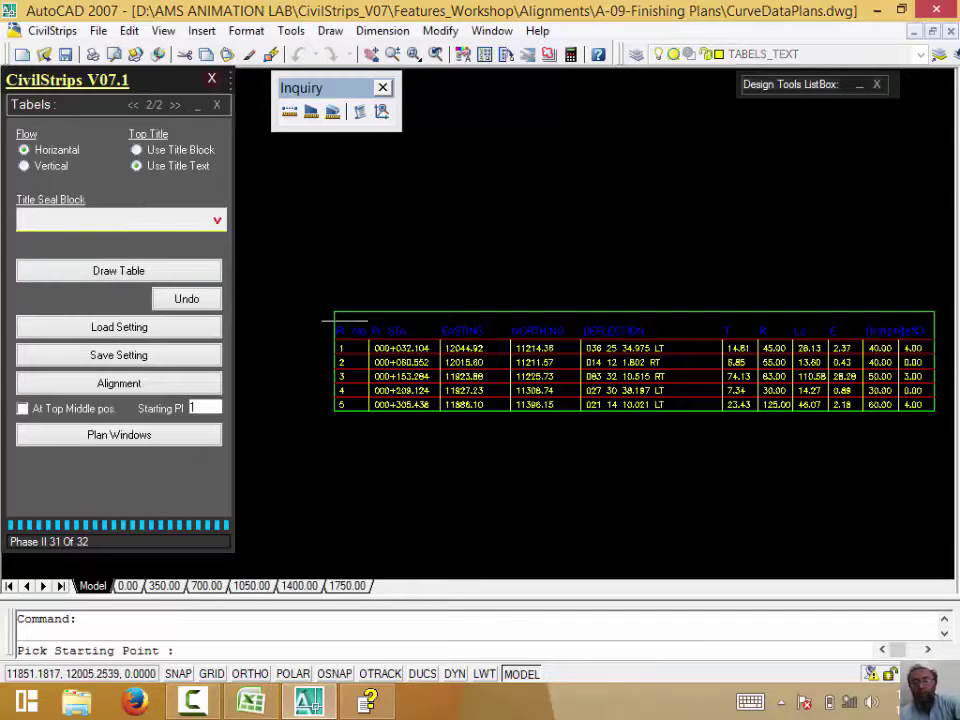
pyautogui.scroll(-6, 354, 311)
pyautogui.click(366, 382)
# Re-enable Multiple so the curve tables flow vertically.
pyautogui.scroll(3, 400, 390)
pyautogui.scroll(5, 397, 385)
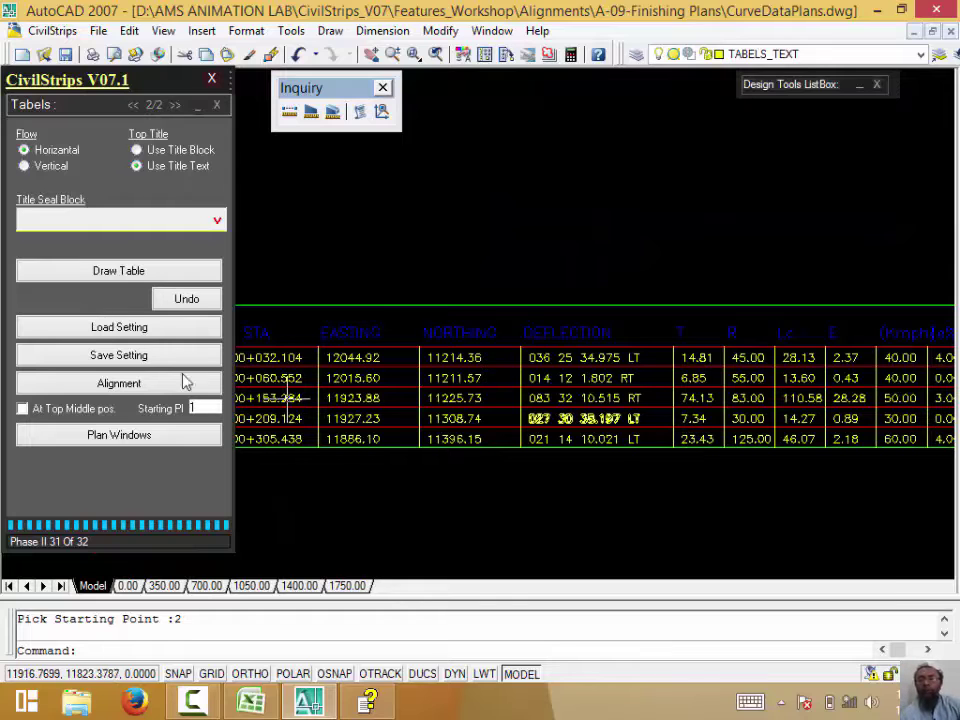
pyautogui.scroll(-5, 400, 268)
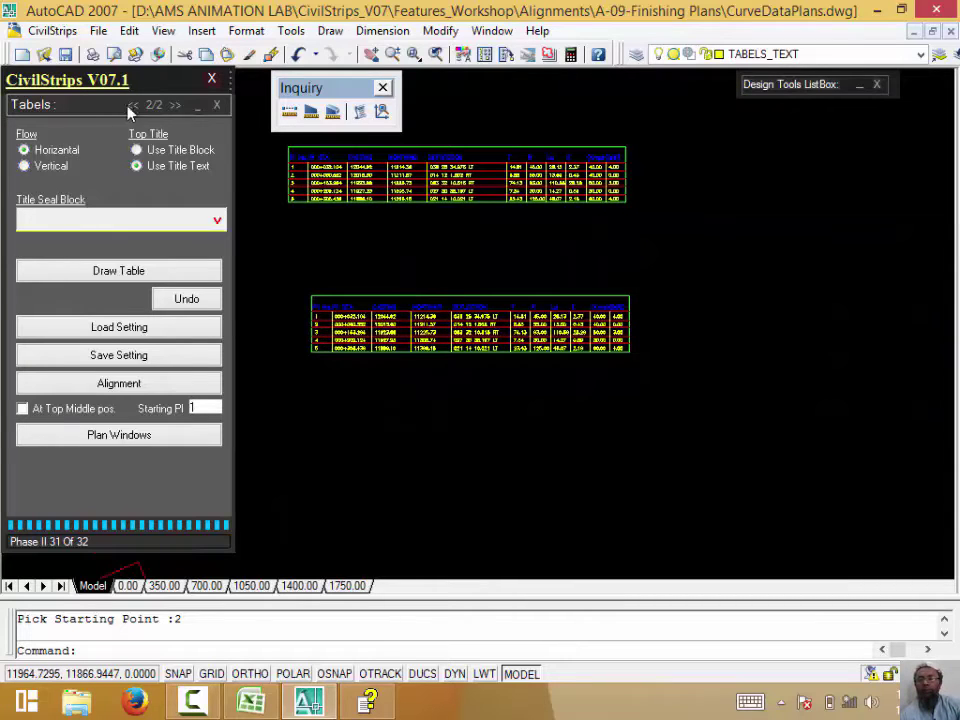
pyautogui.click(50, 165)
pyautogui.click(133, 104)
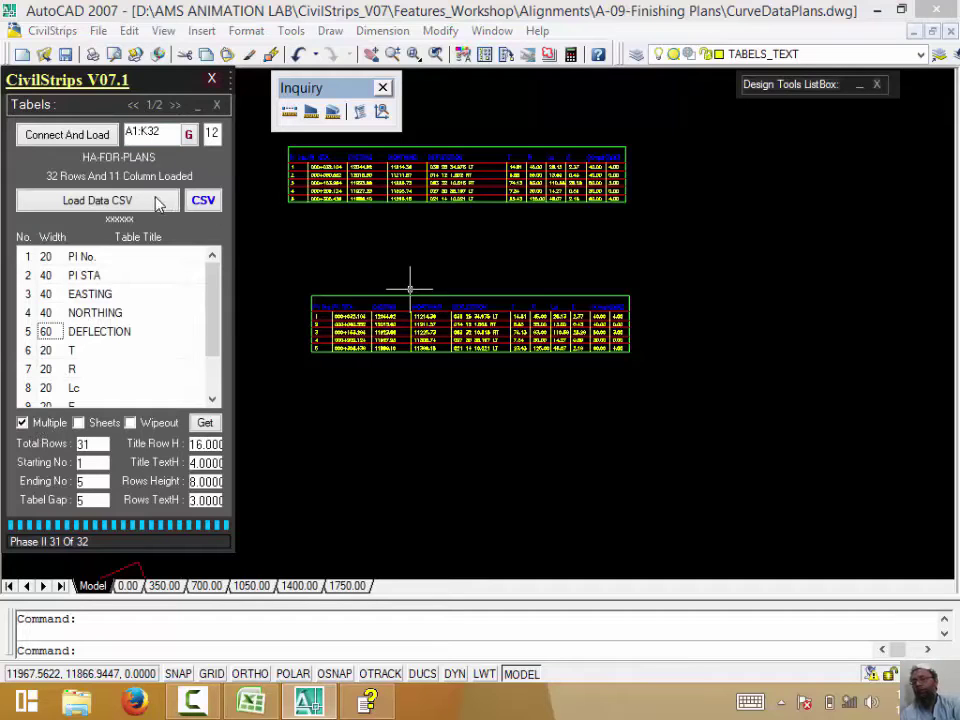
# Draw stacked five-row curve tables (PIs 1–5, 6–10, 11 onward) from a picked starting point.
pyautogui.click(175, 104)
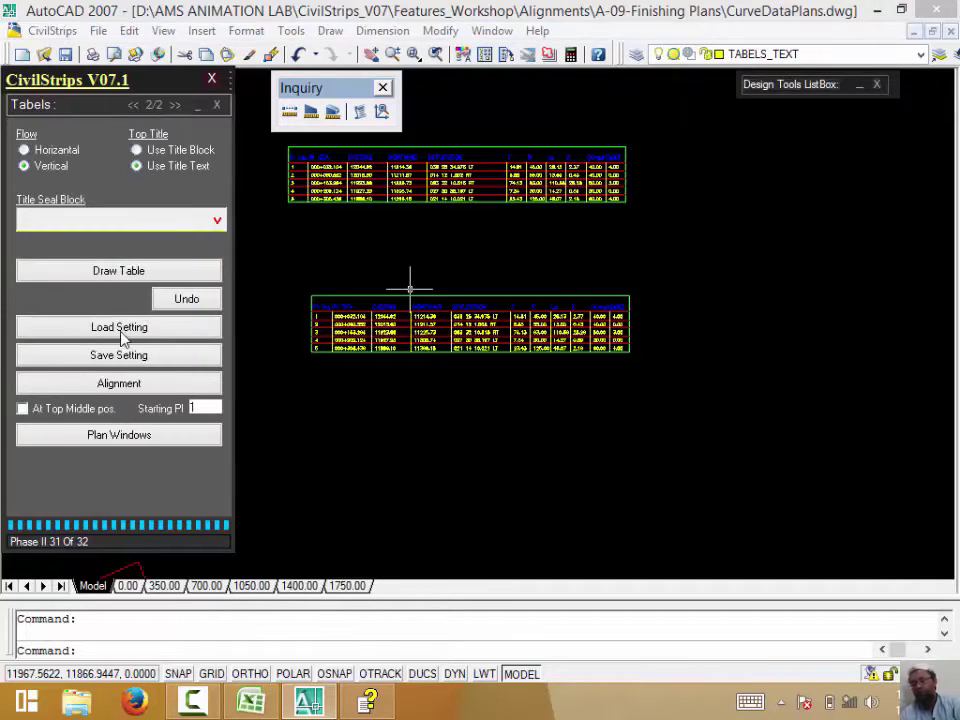
pyautogui.click(120, 272)
pyautogui.scroll(-3, 580, 360)
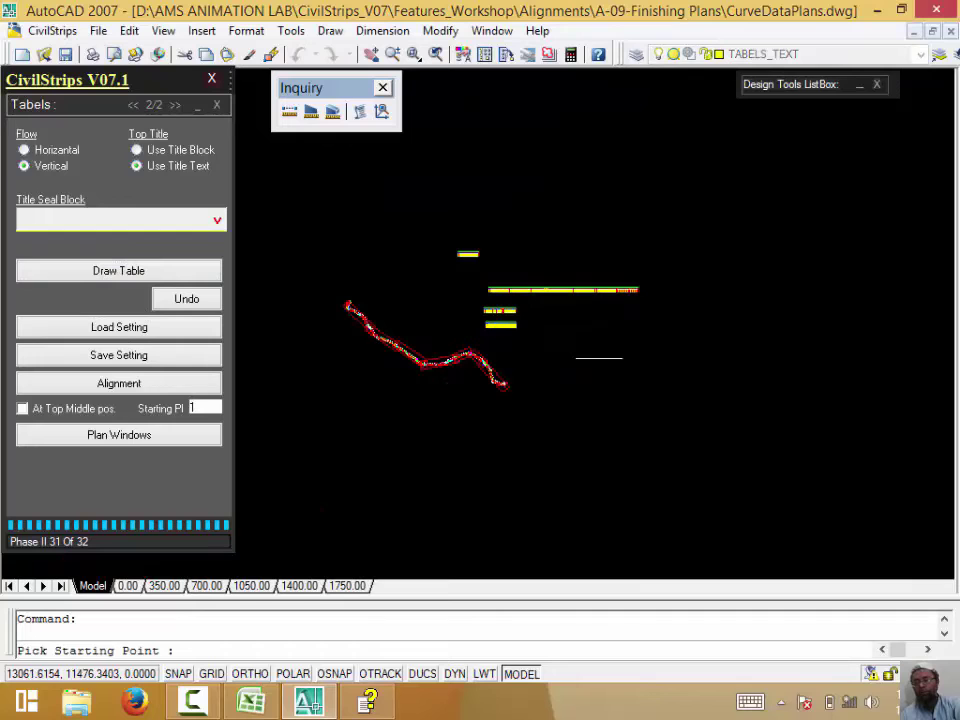
pyautogui.click(660, 417)
pyautogui.scroll(5, 659, 381)
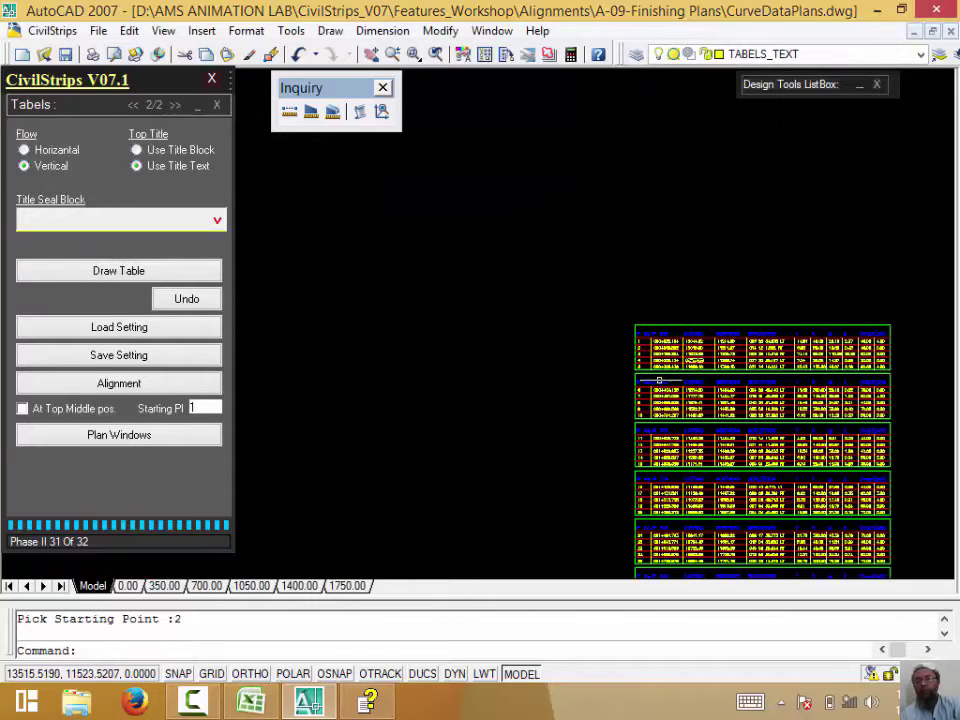
pyautogui.scroll(5, 659, 381)
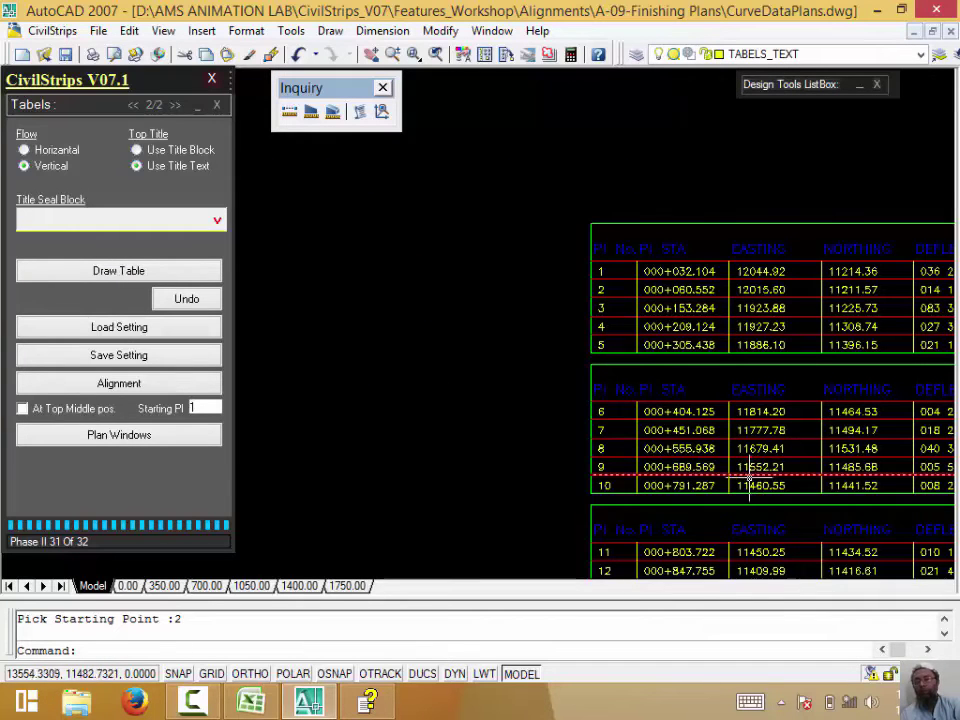
pyautogui.moveTo(633, 418); pyautogui.dragTo(426, 418, button='middle')
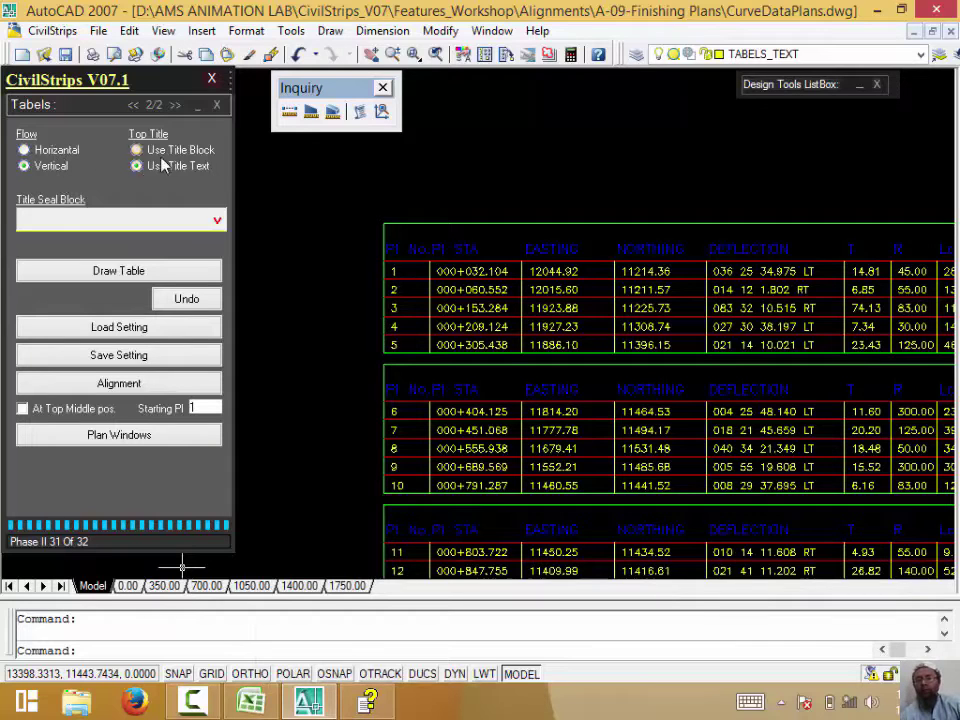
# Switch the table heading to the PLAN_HA_TABEL title block and start drawing the tables.
pyautogui.click(192, 150)
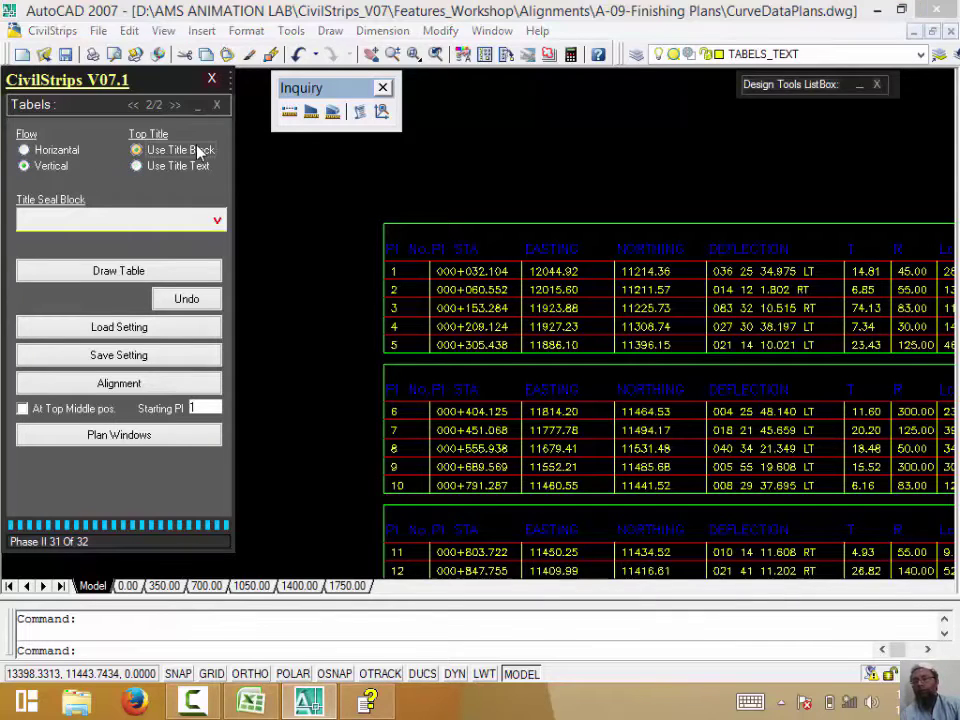
pyautogui.click(217, 220)
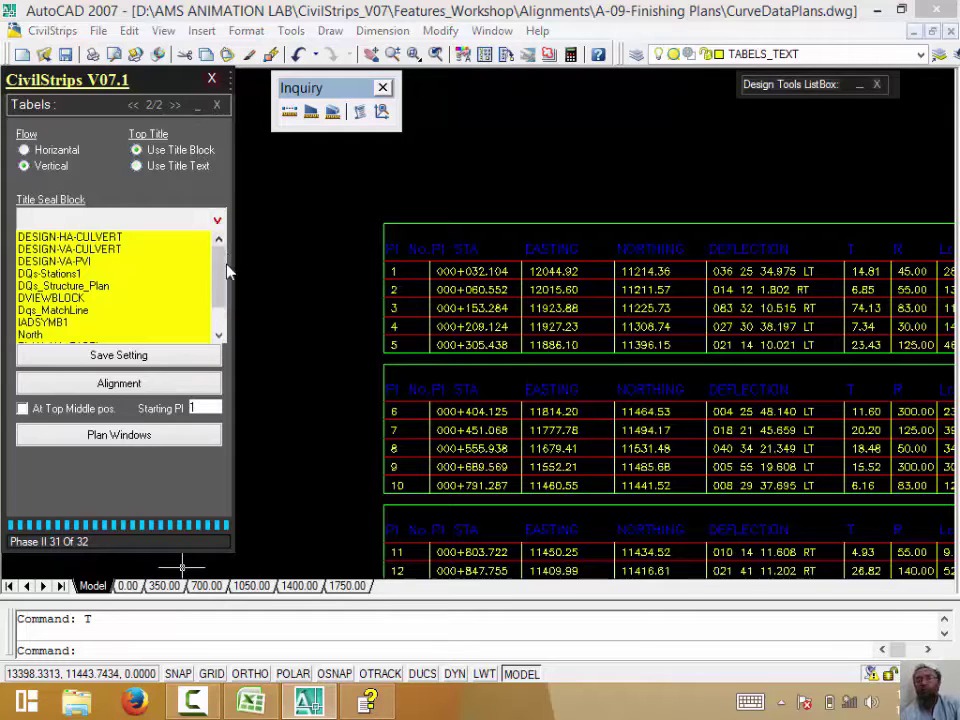
pyautogui.moveTo(220, 272); pyautogui.dragTo(221, 310)
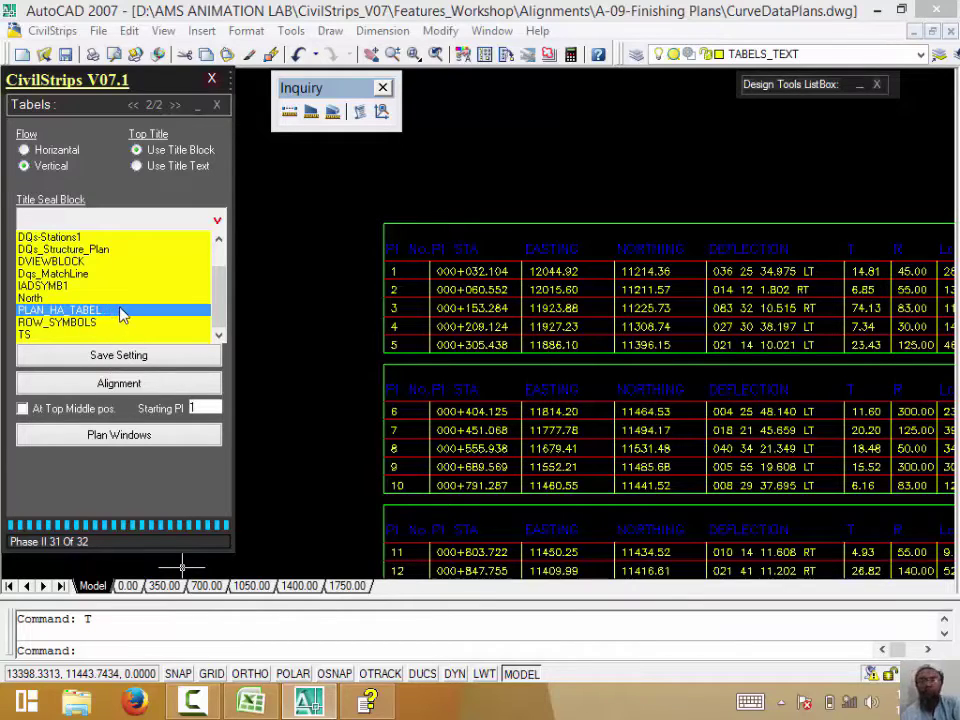
pyautogui.click(120, 312)
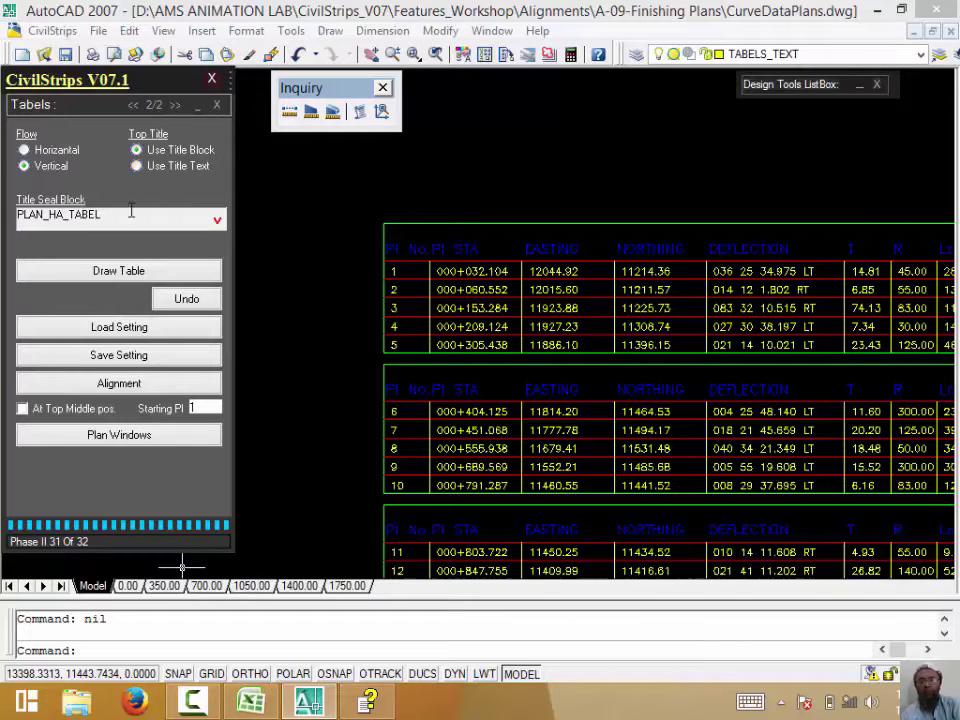
pyautogui.click(150, 272)
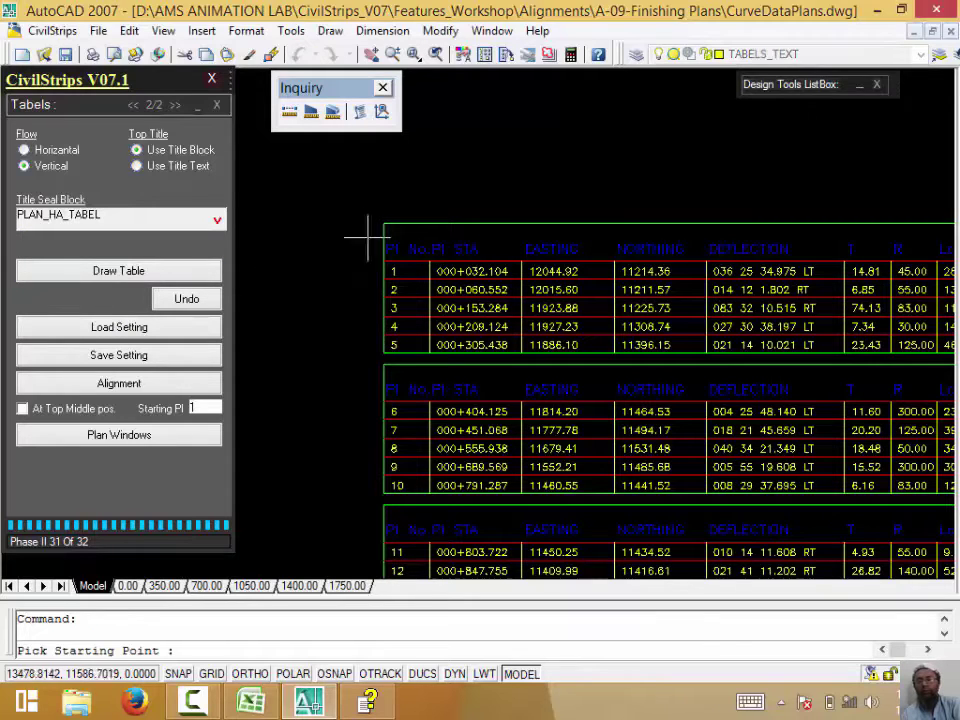
pyautogui.click(424, 394)
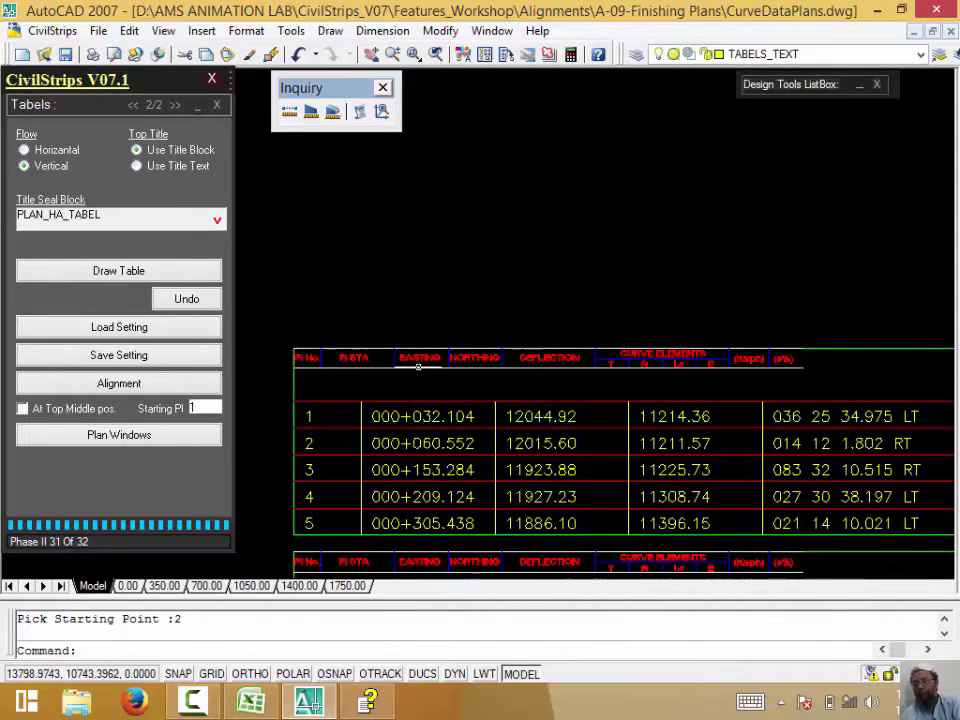
pyautogui.scroll(-2, 400, 370)
pyautogui.moveTo(400, 370); pyautogui.dragTo(349, 396, button='middle')
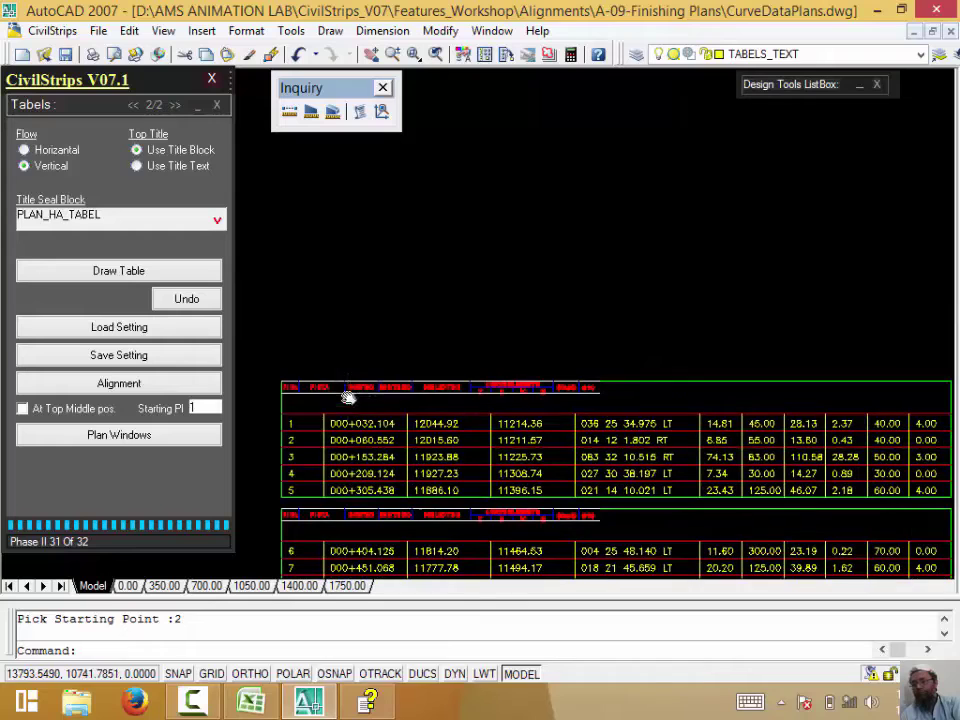
pyautogui.click(535, 423)
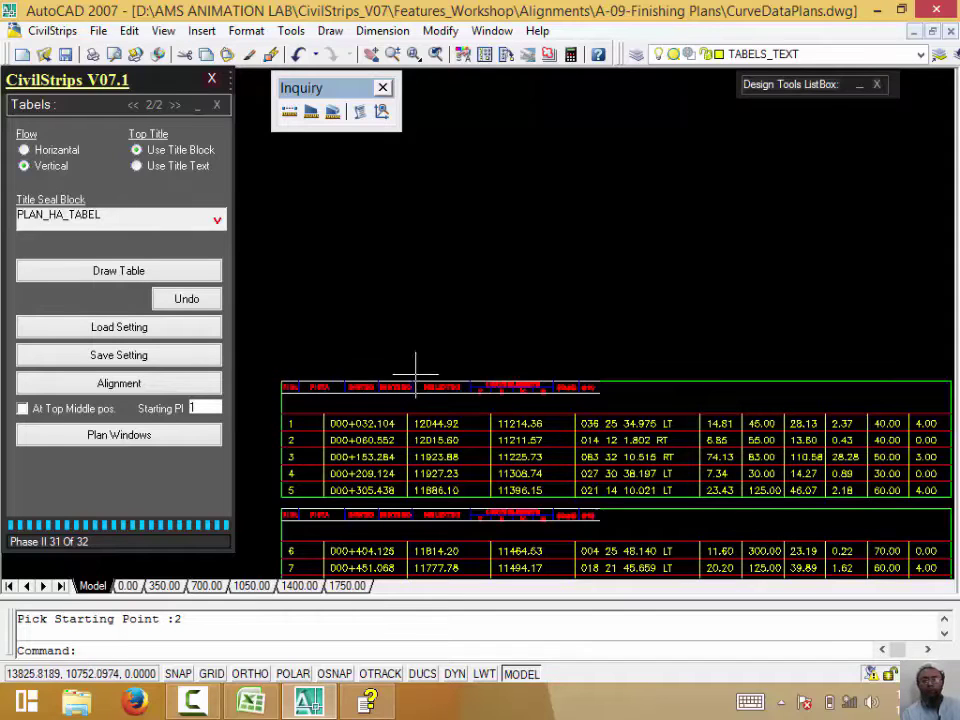
pyautogui.scroll(3, 405, 382)
pyautogui.scroll(2, 390, 392)
pyautogui.scroll(2, 381, 400)
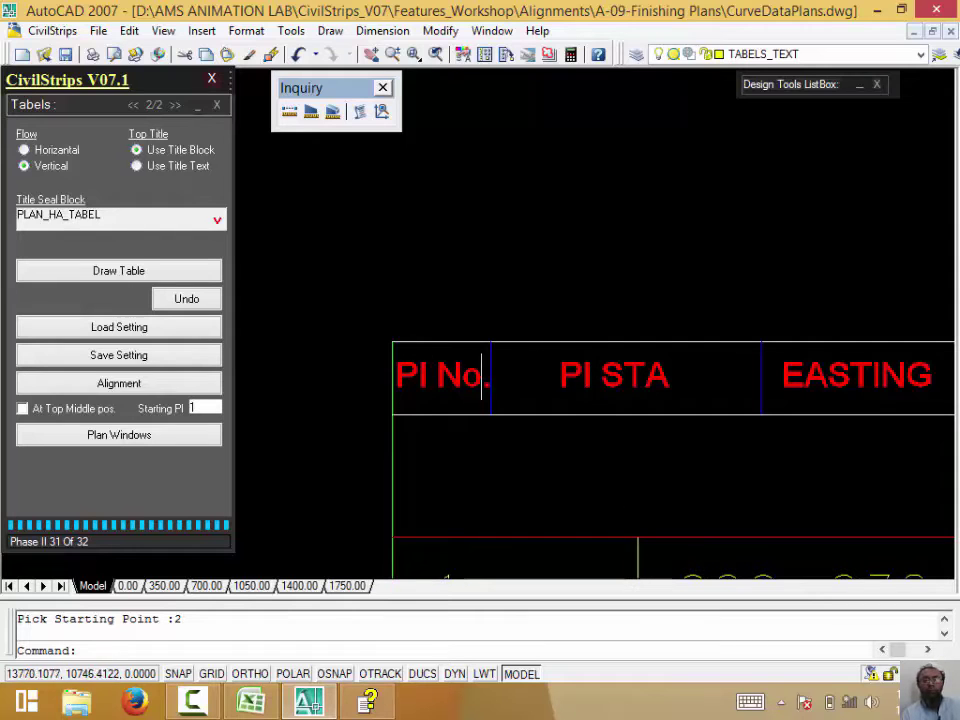
pyautogui.scroll(-5, 696, 375)
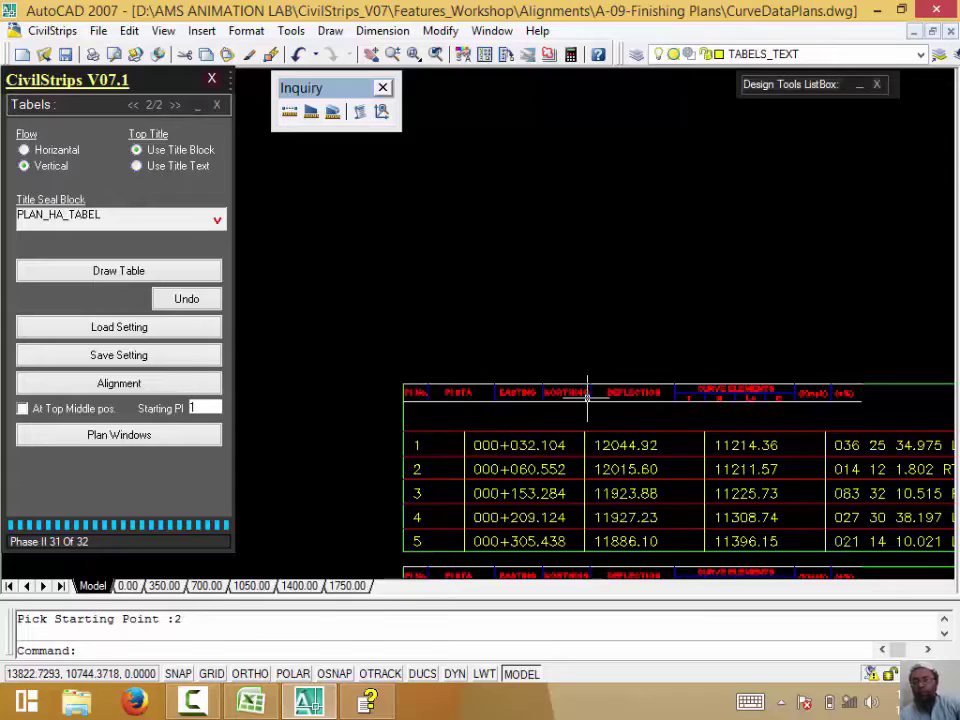
pyautogui.scroll(3, 590, 393)
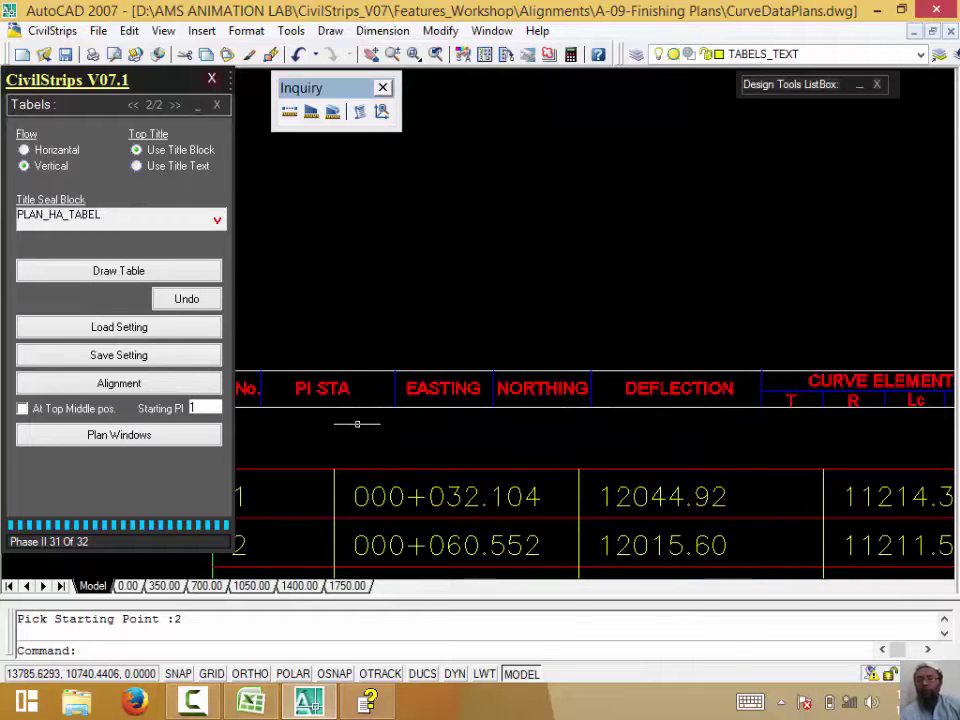
pyautogui.scroll(-2, 358, 424)
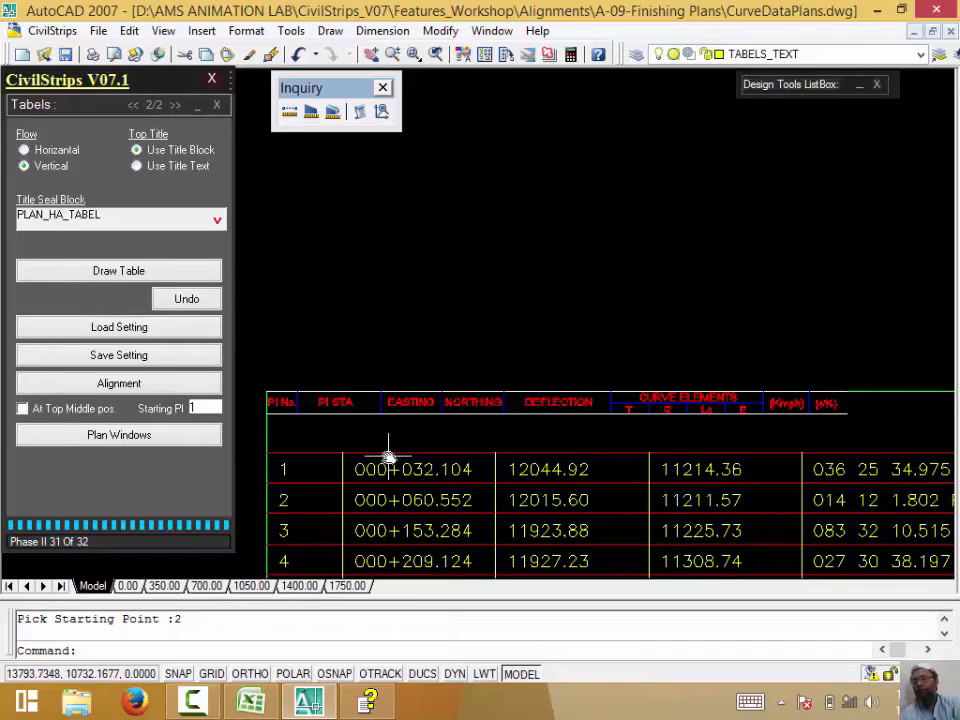
pyautogui.moveTo(386, 446); pyautogui.dragTo(349, 353, button='middle')
pyautogui.scroll(-2, 380, 357)
pyautogui.moveTo(232, 359); pyautogui.dragTo(424, 328, button='middle')
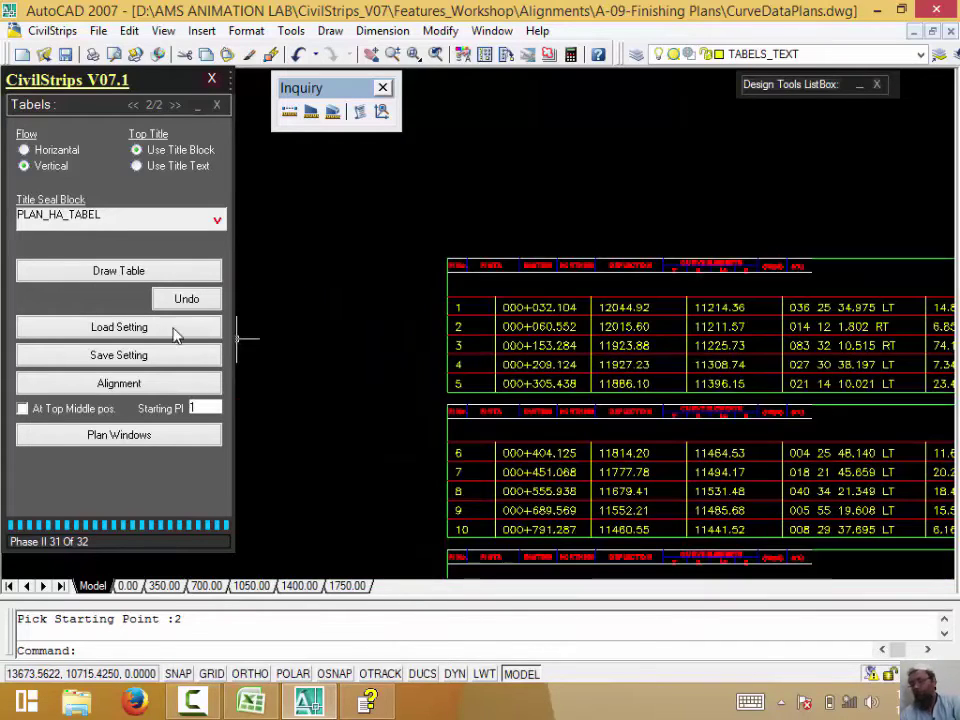
# Show the column settings page, then select and deselect the first table of PIs 1–5.
pyautogui.click(132, 105)
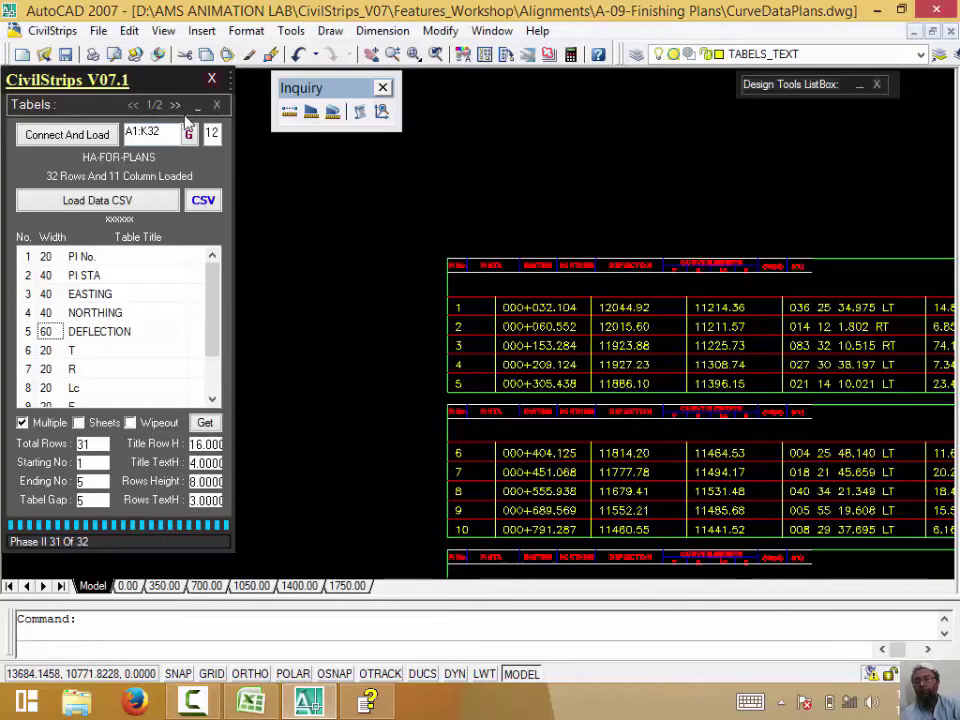
pyautogui.click(444, 280)
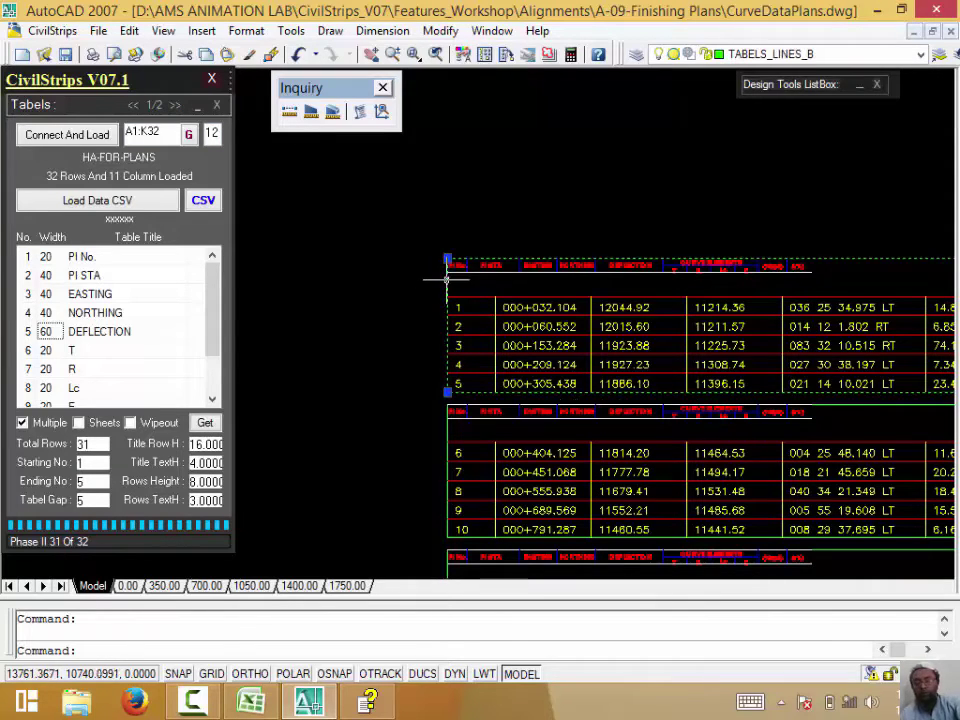
pyautogui.click(456, 281)
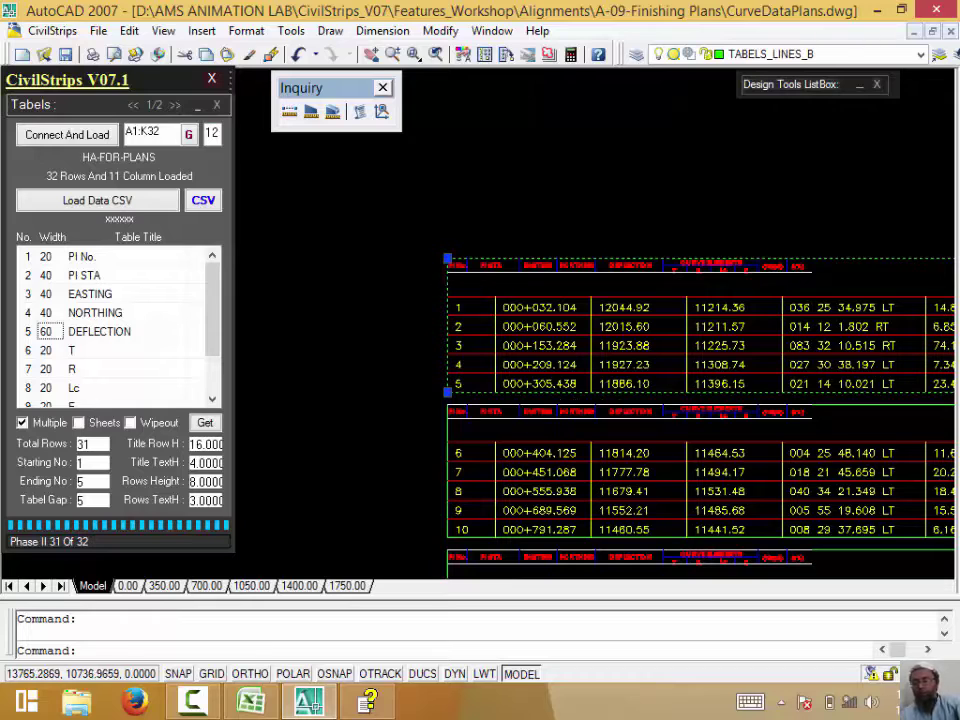
pyautogui.click(424, 290)
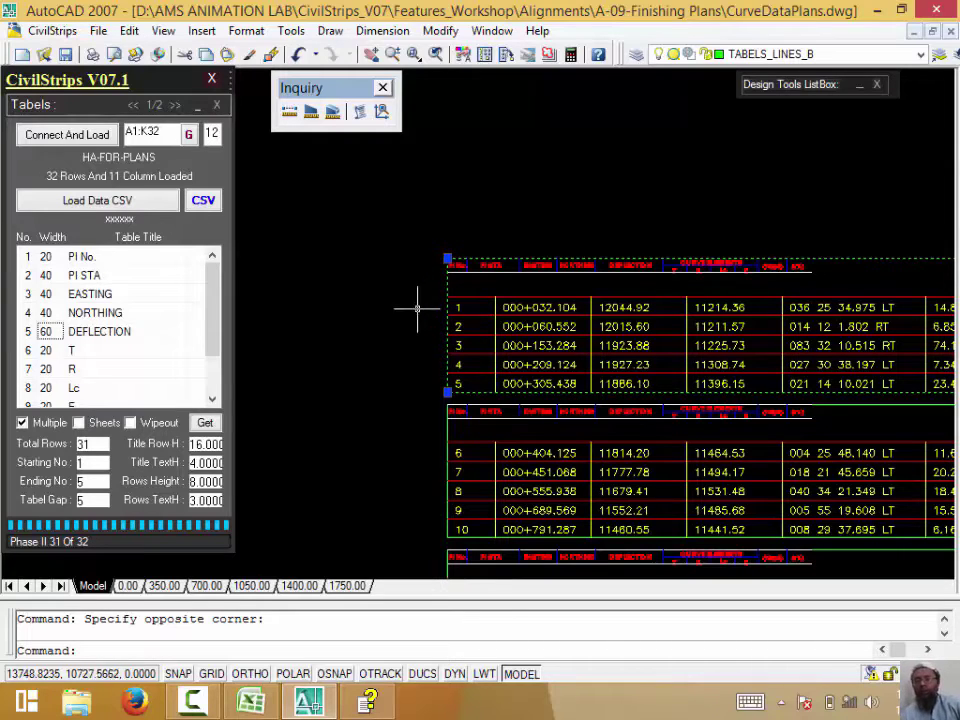
pyautogui.press('Escape')
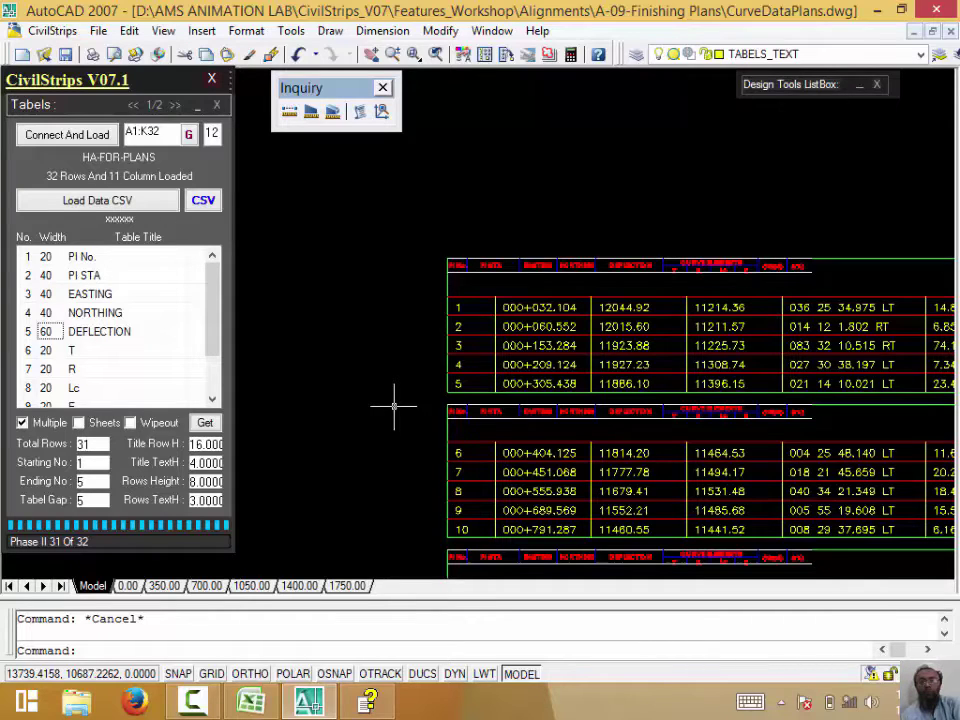
# Enable Wipeout, reload settings with Get, and draw seven titled tables covering all 31 PIs.
pyautogui.click(157, 423)
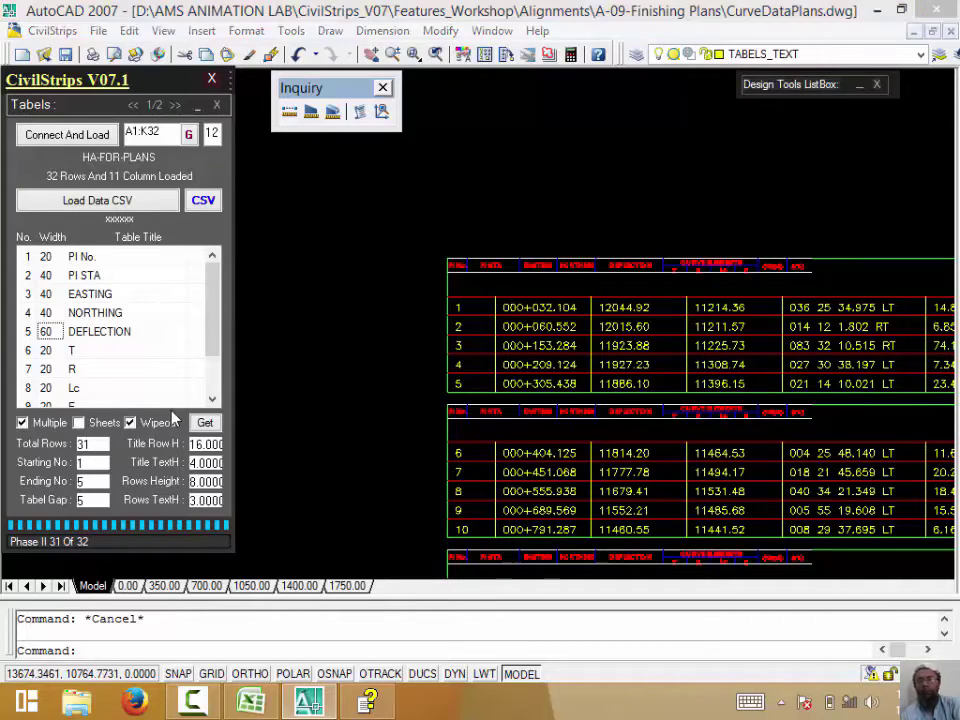
pyautogui.click(205, 423)
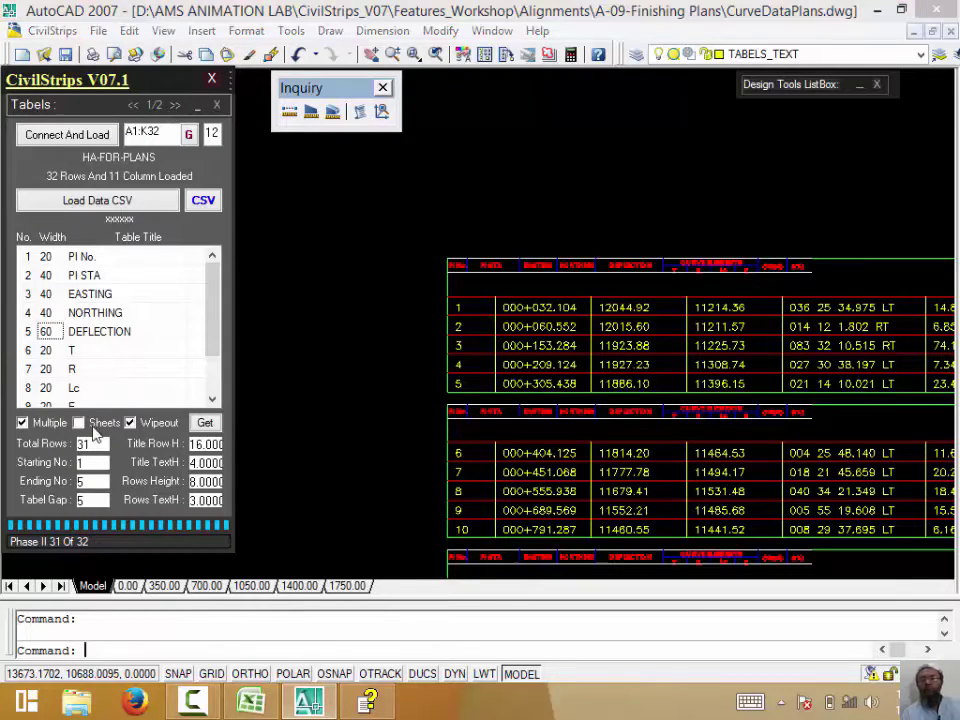
pyautogui.click(174, 104)
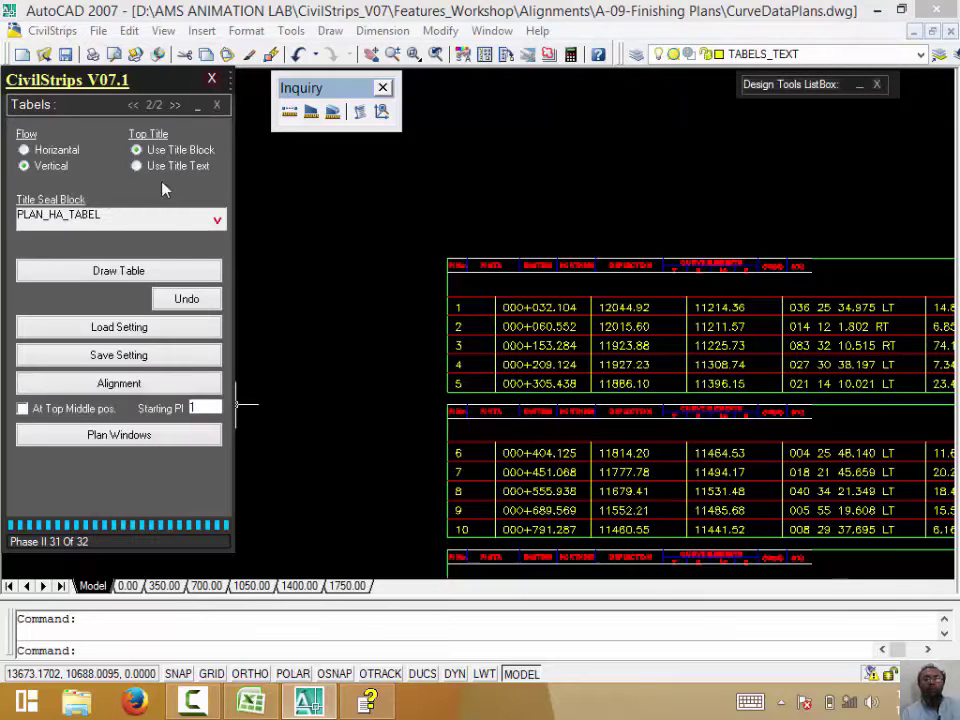
pyautogui.click(100, 272)
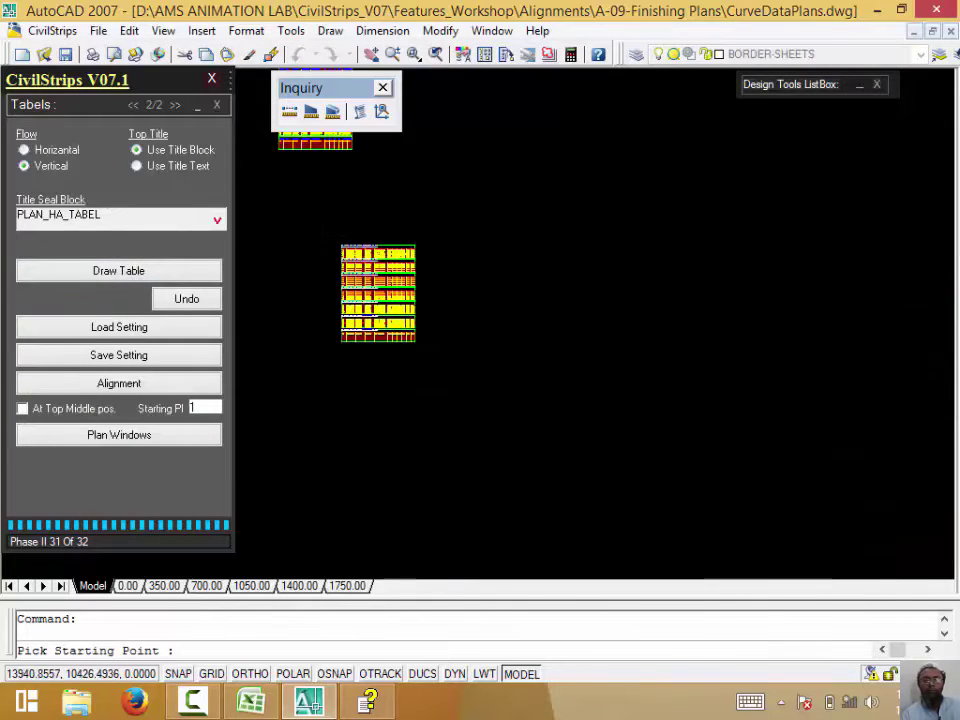
pyautogui.click(525, 300)
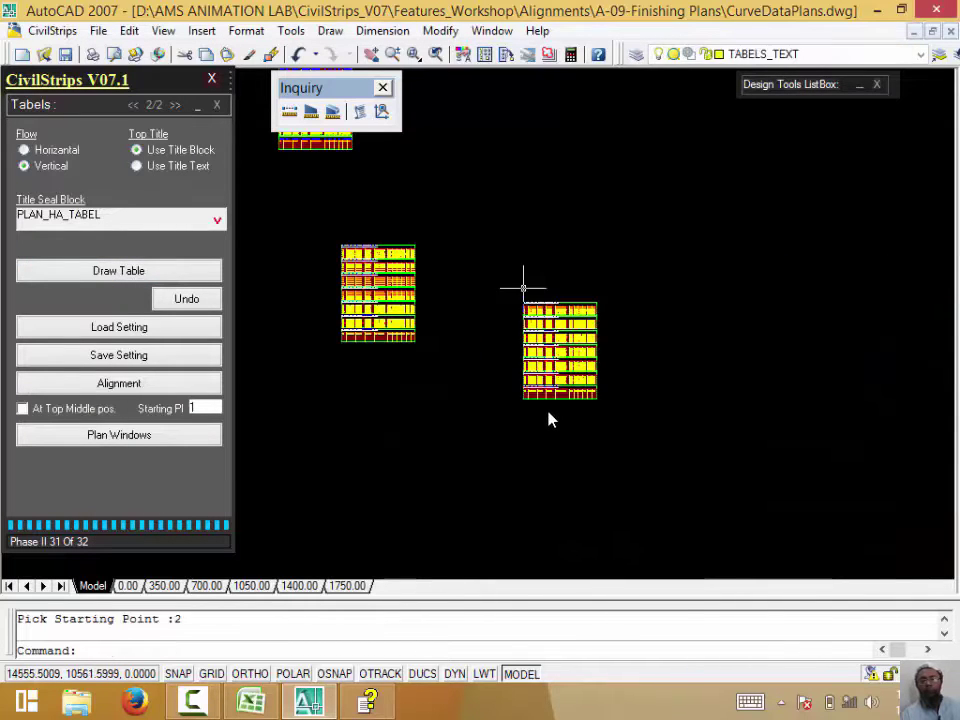
pyautogui.scroll(6, 545, 303)
pyautogui.scroll(-2, 401, 274)
pyautogui.moveTo(401, 274); pyautogui.dragTo(309, 203, button='middle')
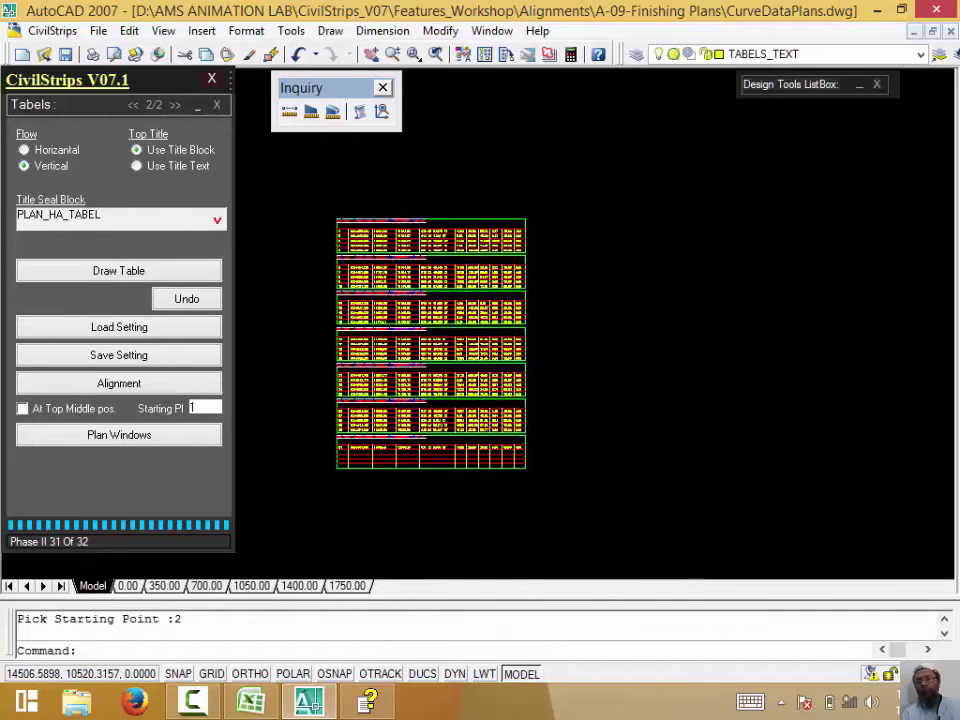
pyautogui.moveTo(606, 199); pyautogui.dragTo(716, 224, button='middle')
# Set the Design Tools list to Section Sheets and window-select the seven tables as sheets 1–7.
pyautogui.click(859, 86)
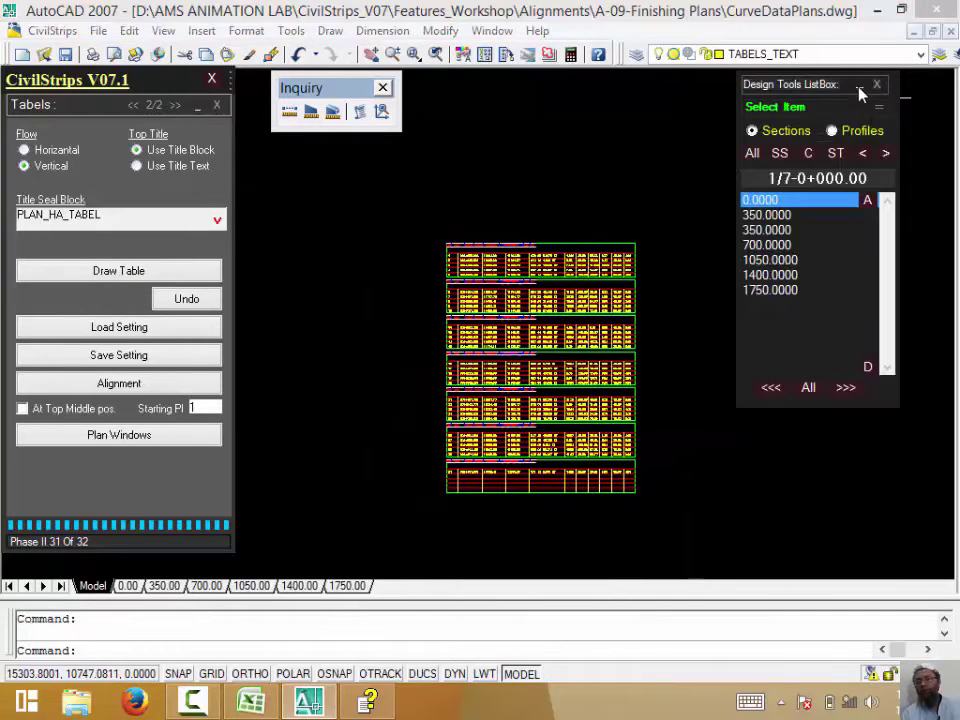
pyautogui.click(879, 107)
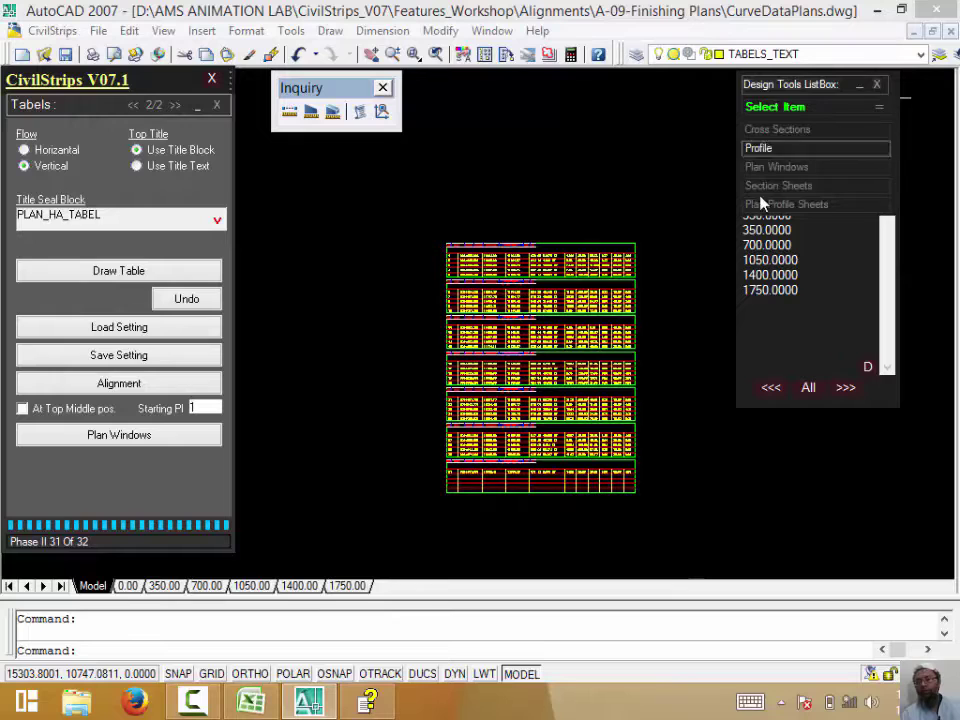
pyautogui.click(830, 188)
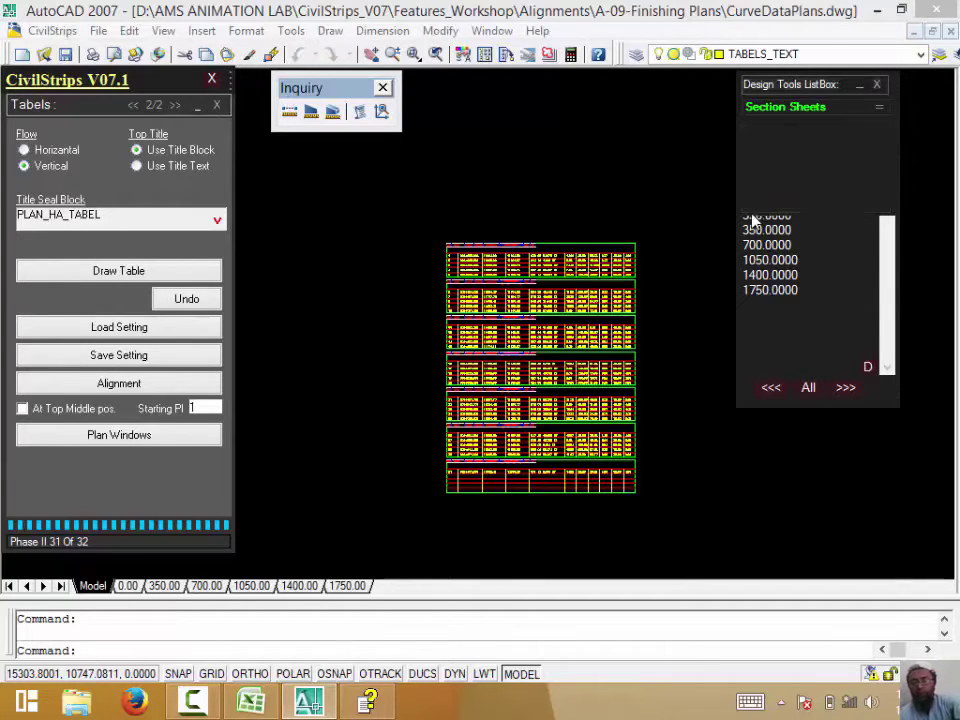
pyautogui.click(782, 154)
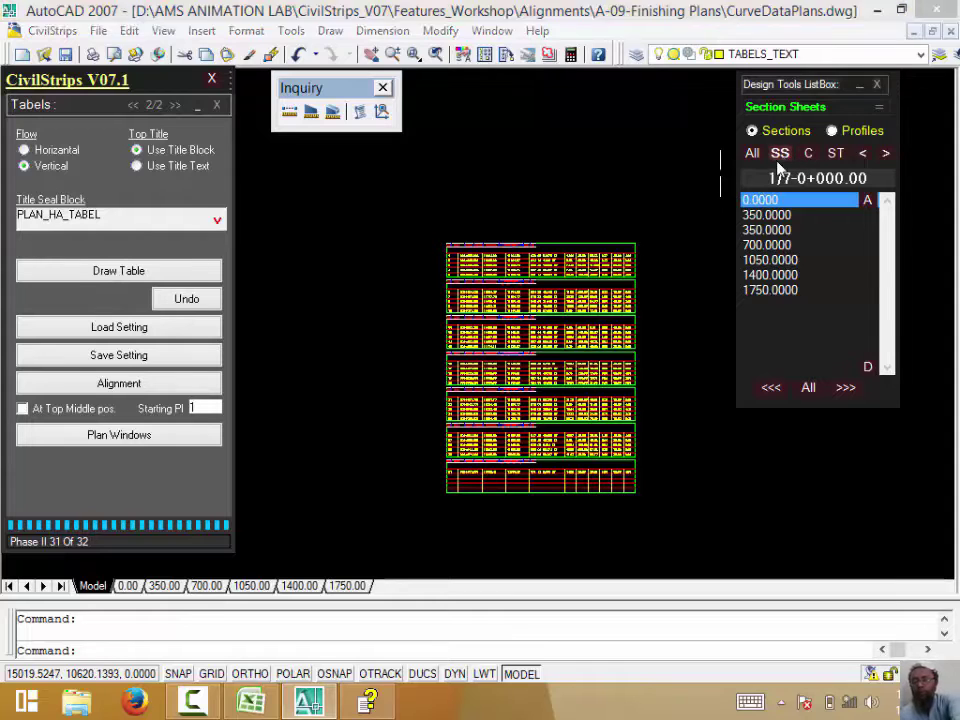
pyautogui.click(676, 222)
pyautogui.click(369, 574)
pyautogui.press('Return')
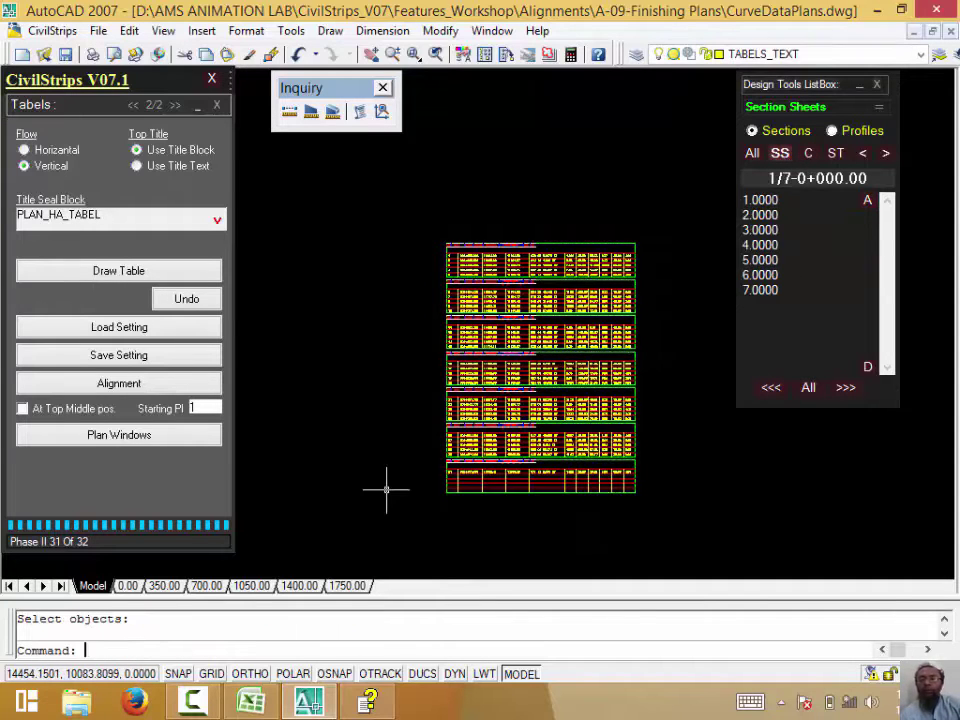
# Step through the section sheets forward to sheet 7 and back to sheet 1.
pyautogui.click(783, 201)
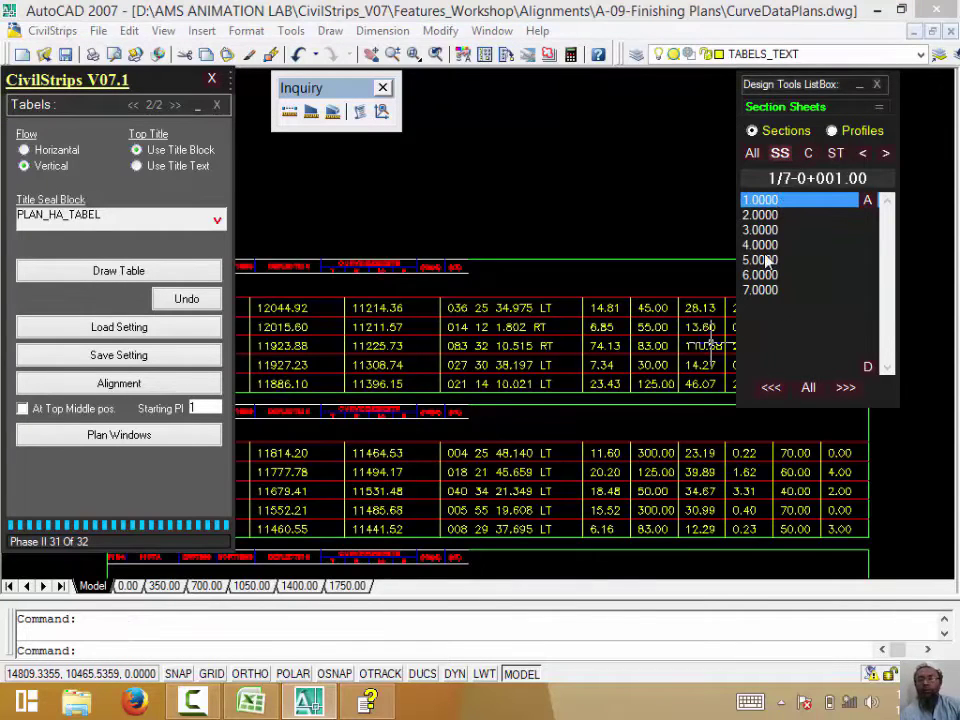
pyautogui.click(845, 388)
pyautogui.click(845, 388)
pyautogui.click(845, 388)
pyautogui.click(845, 388)
pyautogui.click(845, 388)
pyautogui.click(845, 388)
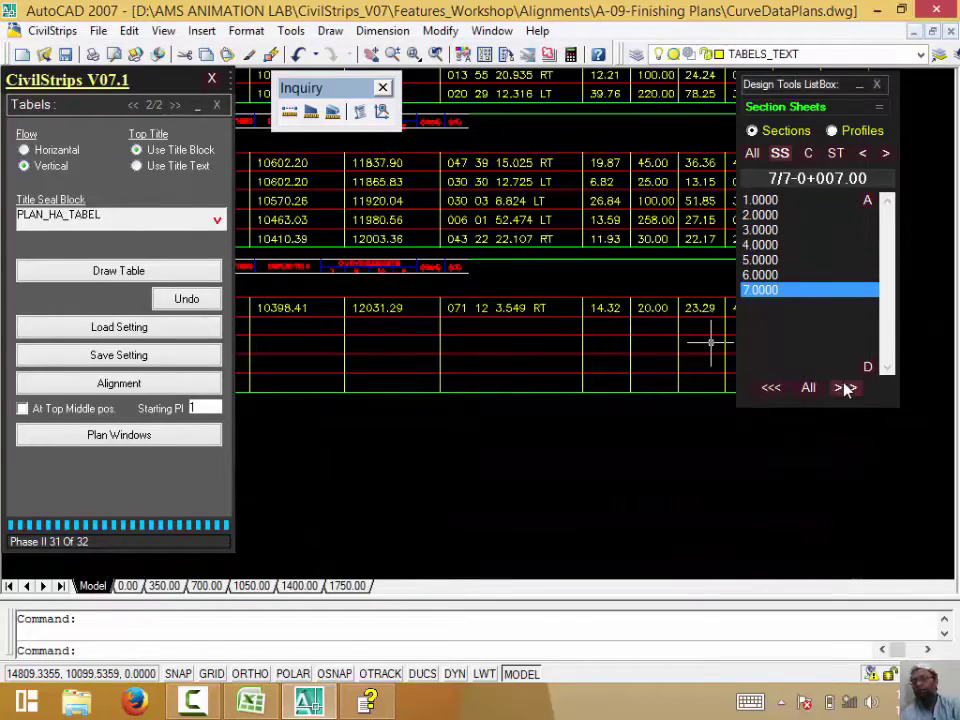
pyautogui.click(770, 388)
pyautogui.click(770, 388)
pyautogui.click(772, 388)
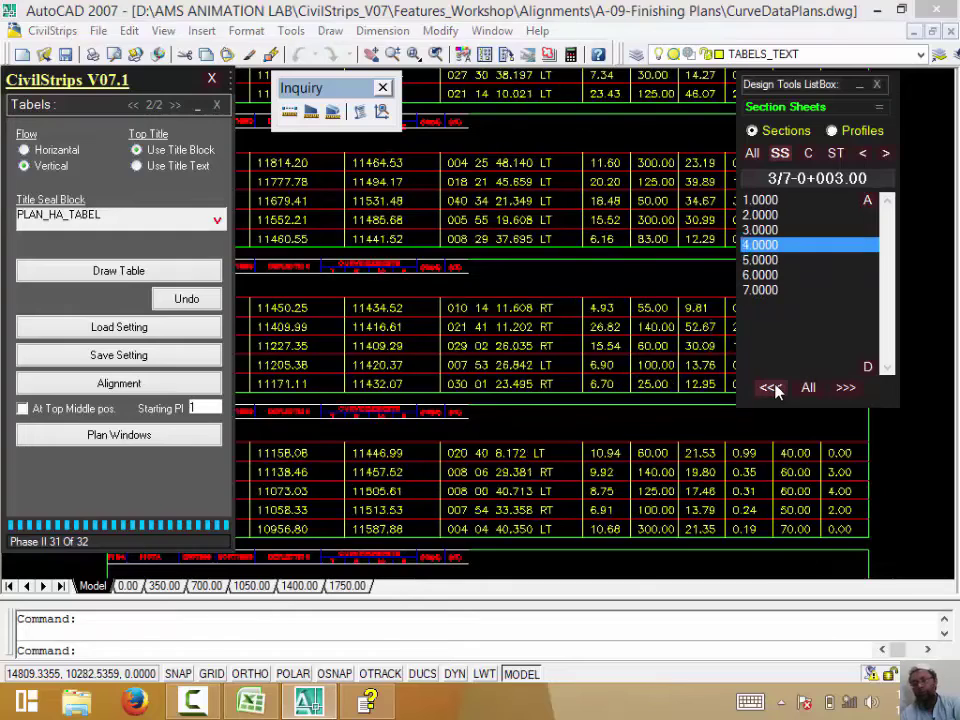
pyautogui.click(772, 388)
pyautogui.click(772, 388)
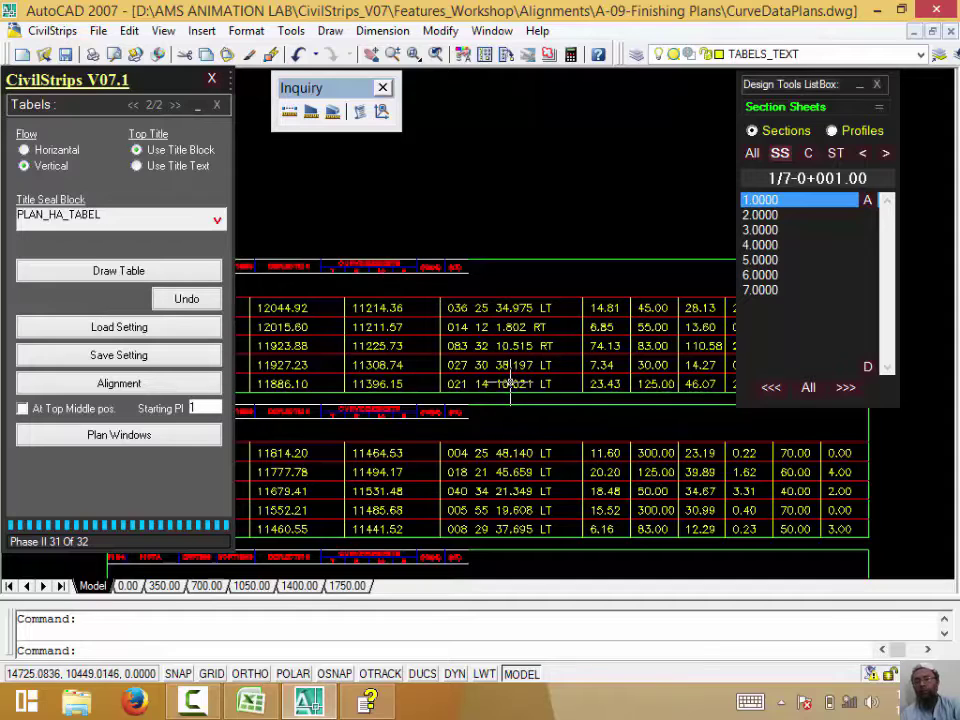
# Link the finished horizontal alignment, turn on At Top Middle pos., and attempt Plan Windows placement.
pyautogui.scroll(-10, 512, 390)
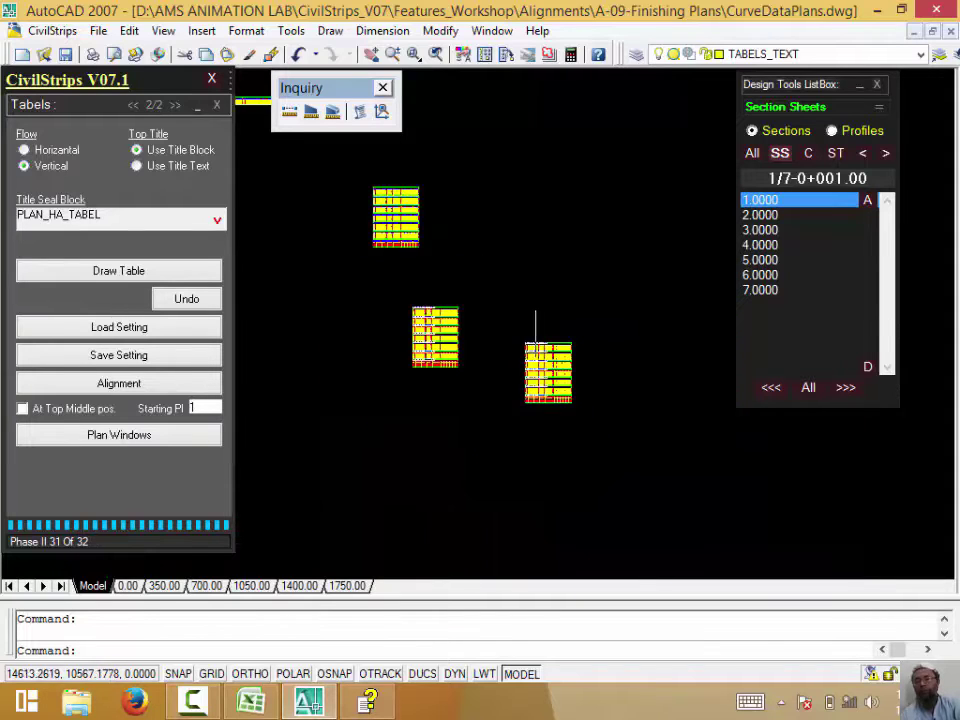
pyautogui.moveTo(318, 193)
pyautogui.mouseDown(button='middle')
pyautogui.moveTo(402, 270)
pyautogui.moveTo(626, 321)
pyautogui.mouseUp(button='middle')
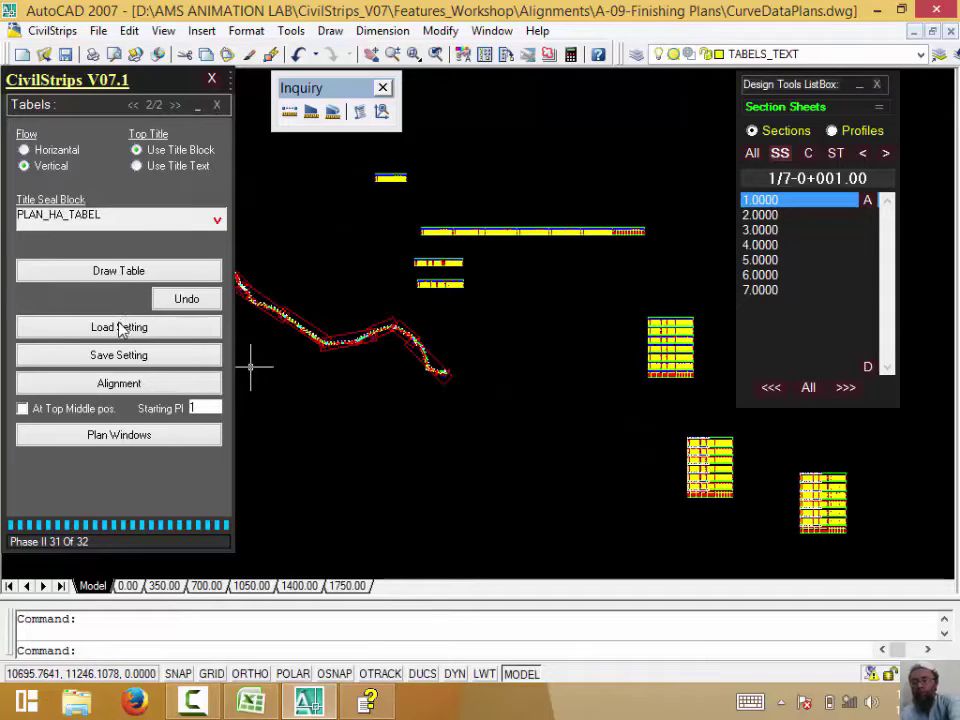
pyautogui.click(140, 388)
pyautogui.scroll(2, 430, 396)
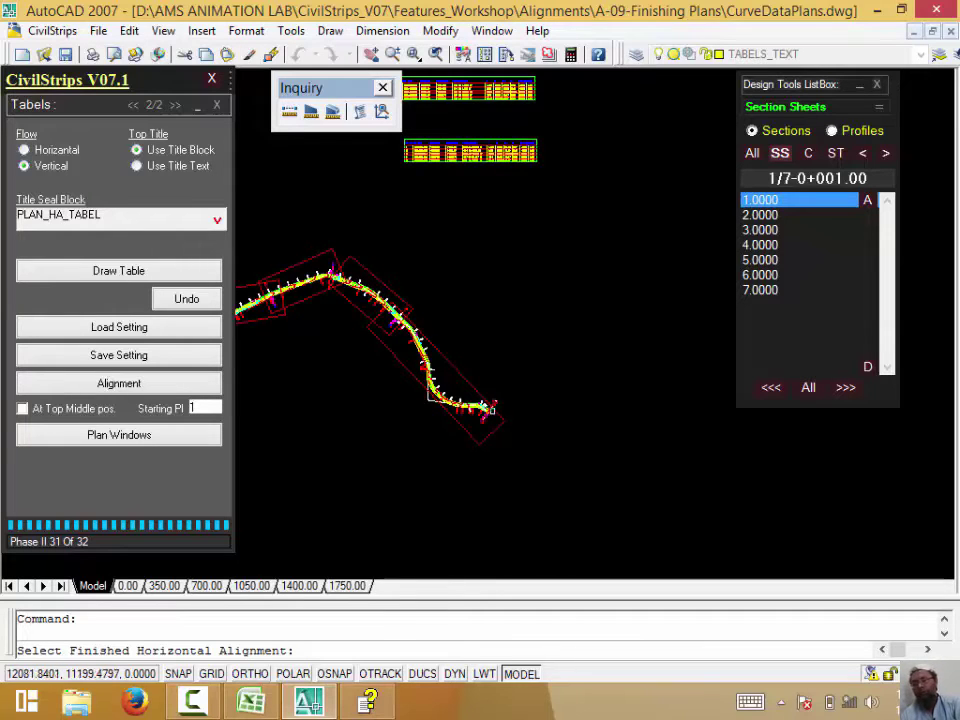
pyautogui.scroll(3, 492, 409)
pyautogui.scroll(3, 510, 400)
pyautogui.scroll(2, 560, 398)
pyautogui.scroll(2, 620, 393)
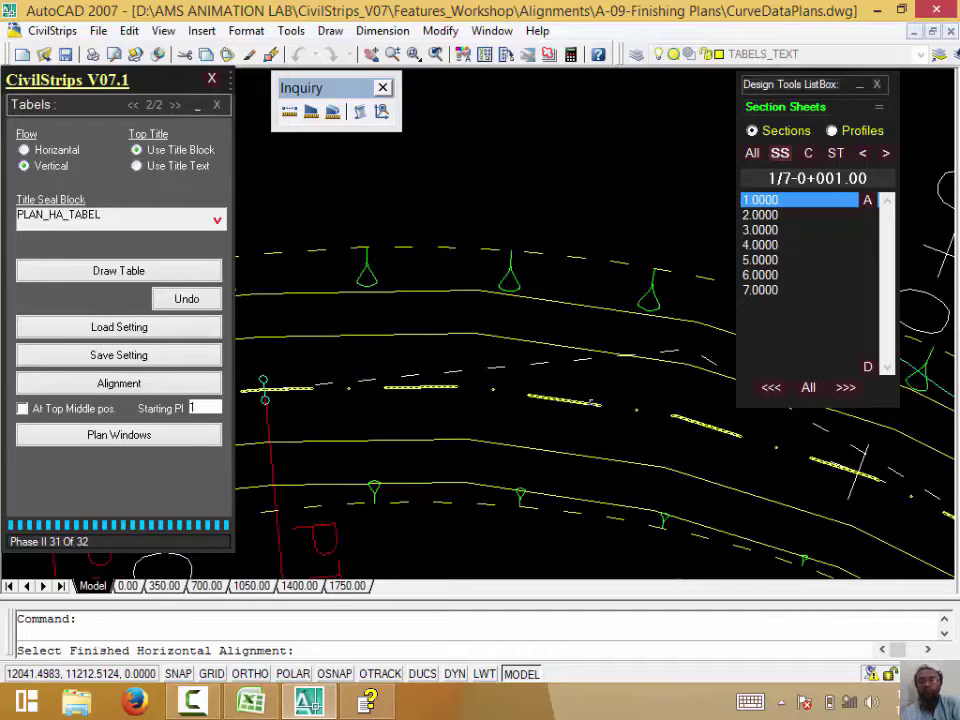
pyautogui.click(590, 402)
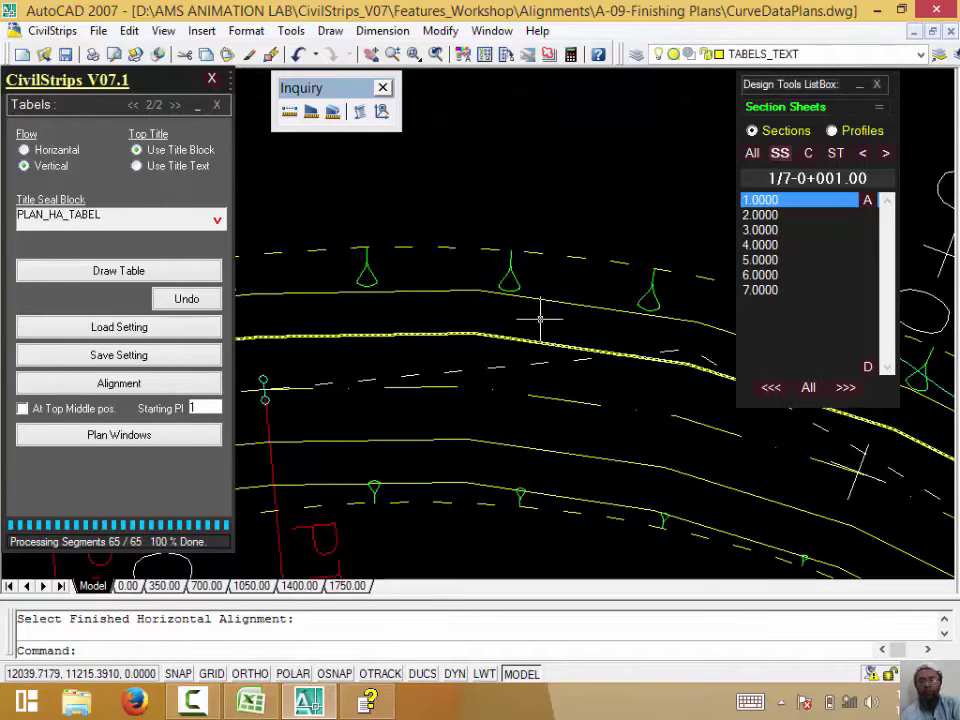
pyautogui.press('Return')
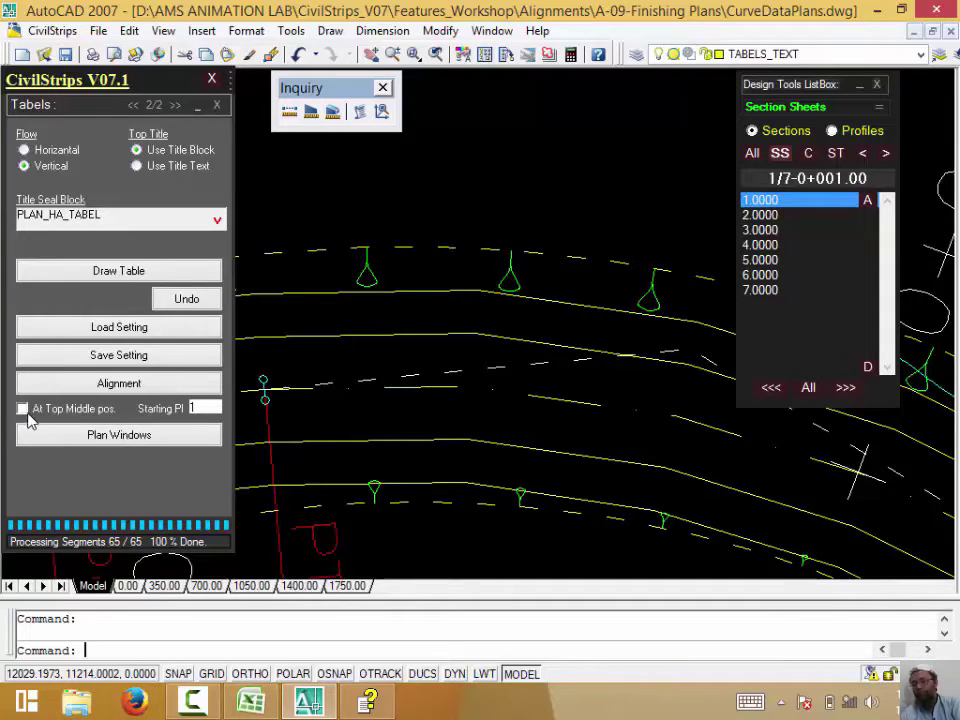
pyautogui.click(36, 409)
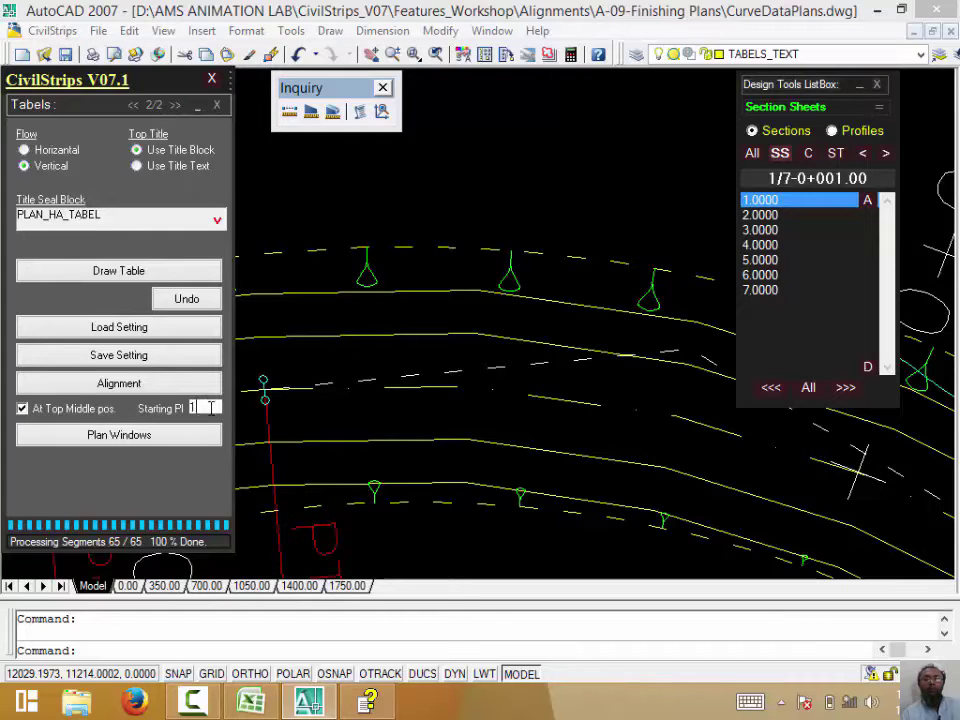
pyautogui.click(160, 436)
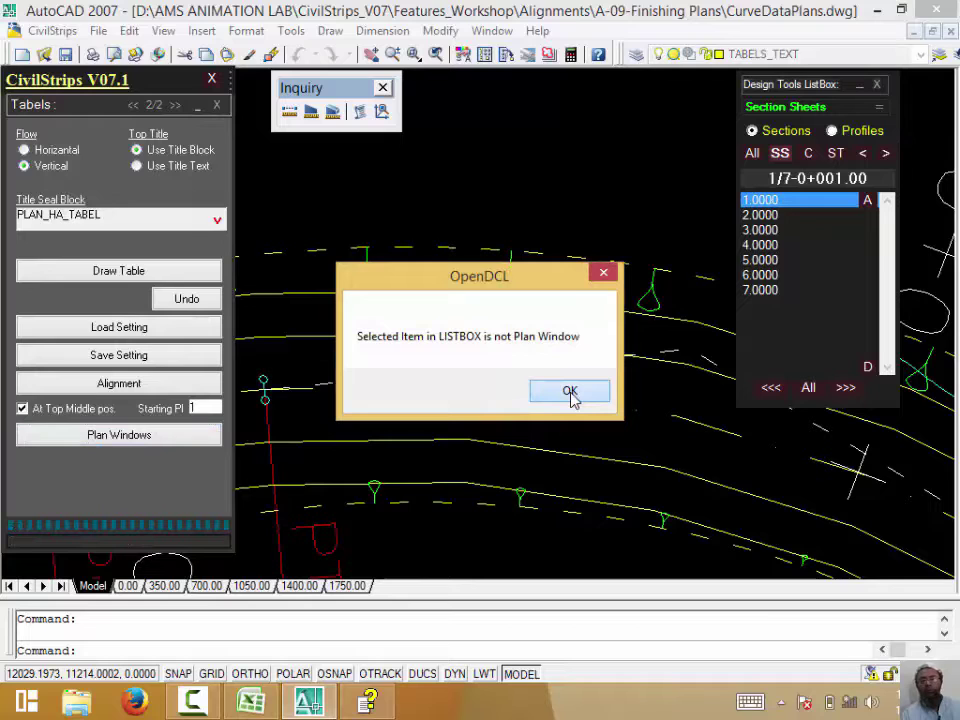
# Dismiss the error and reload the Design Tools list with the seven plan windows, 0.0000 to 1750.0000.
pyautogui.click(570, 392)
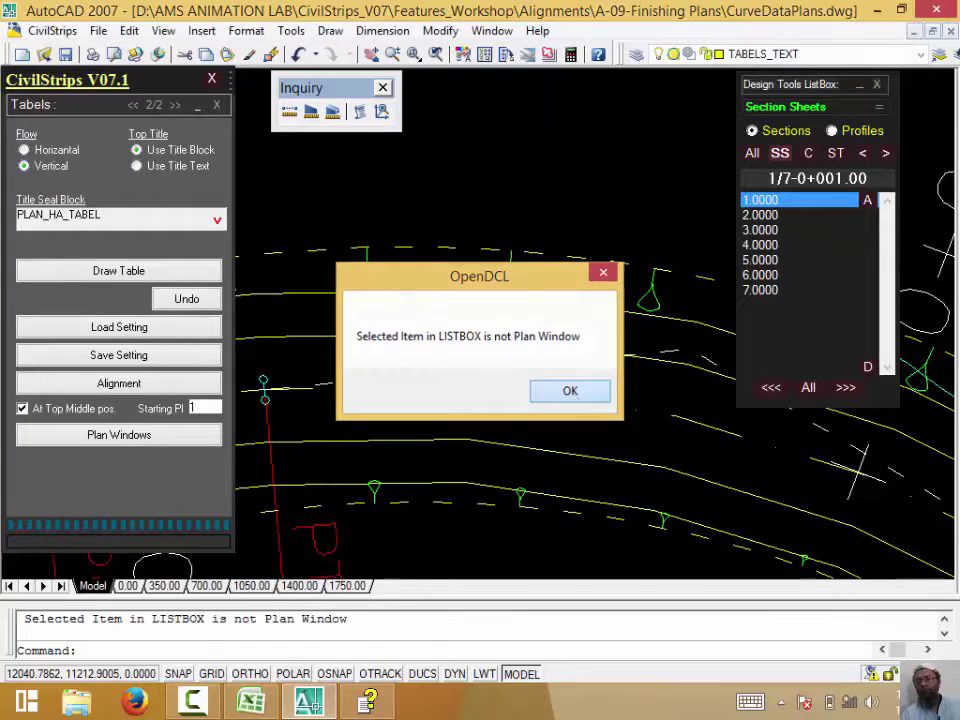
pyautogui.click(880, 108)
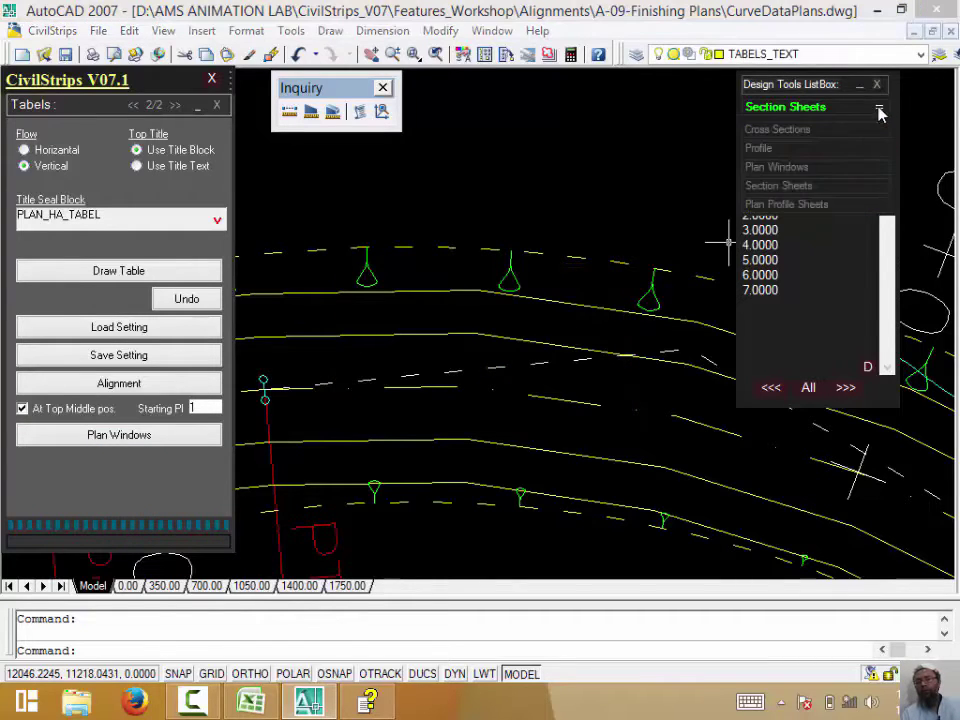
pyautogui.click(808, 167)
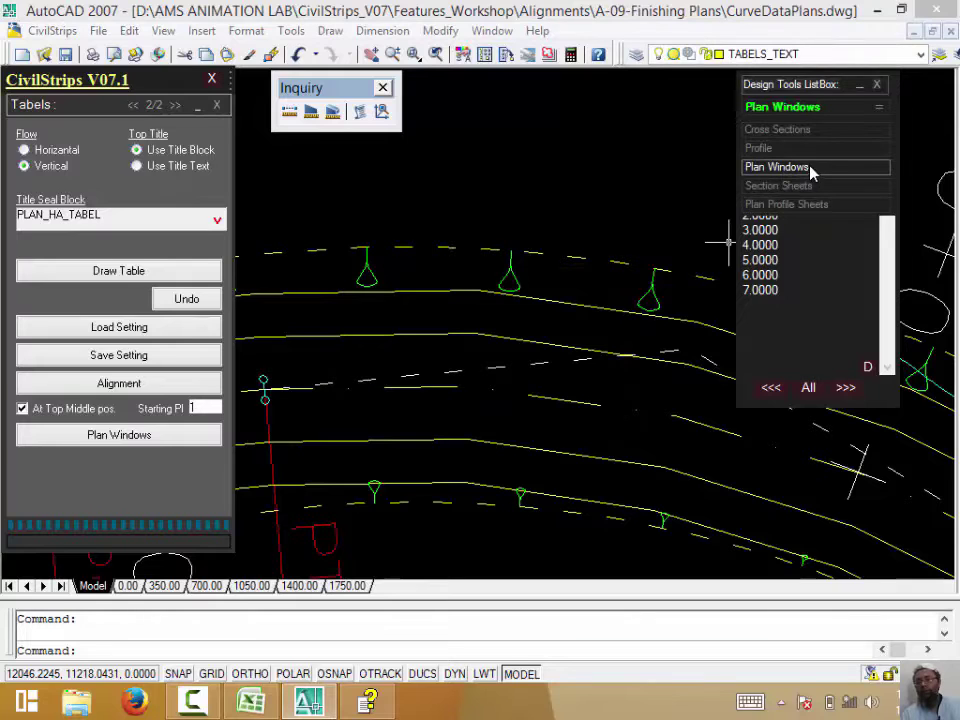
pyautogui.click(753, 157)
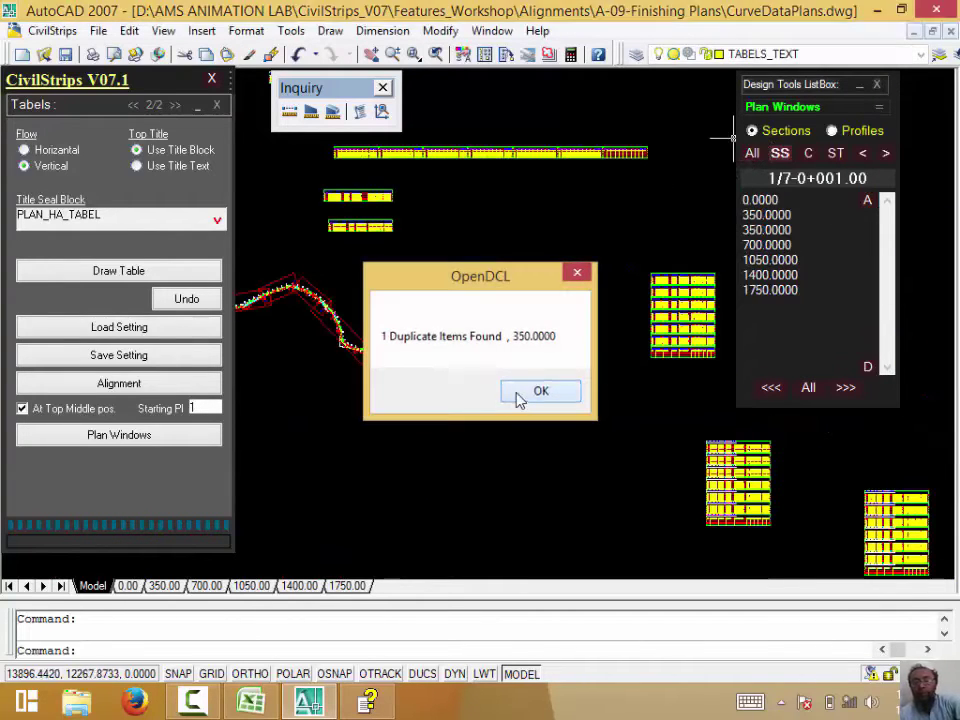
pyautogui.click(515, 394)
pyautogui.scroll(2, 332, 345)
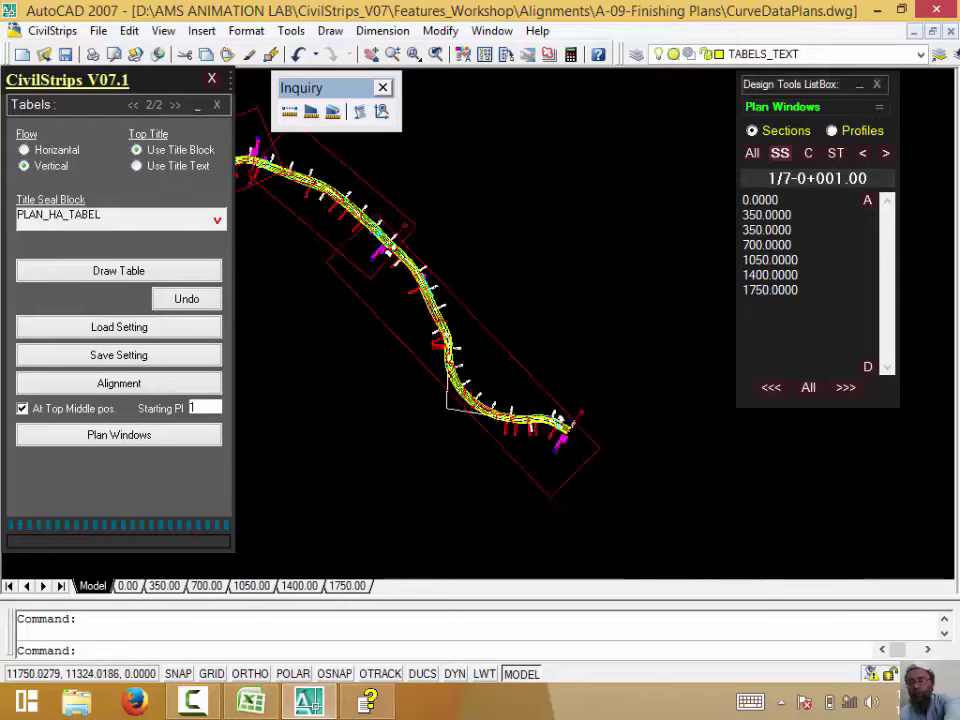
pyautogui.scroll(2, 420, 400)
pyautogui.scroll(2, 520, 450)
pyautogui.scroll(1, 630, 505)
pyautogui.scroll(-2, 630, 505)
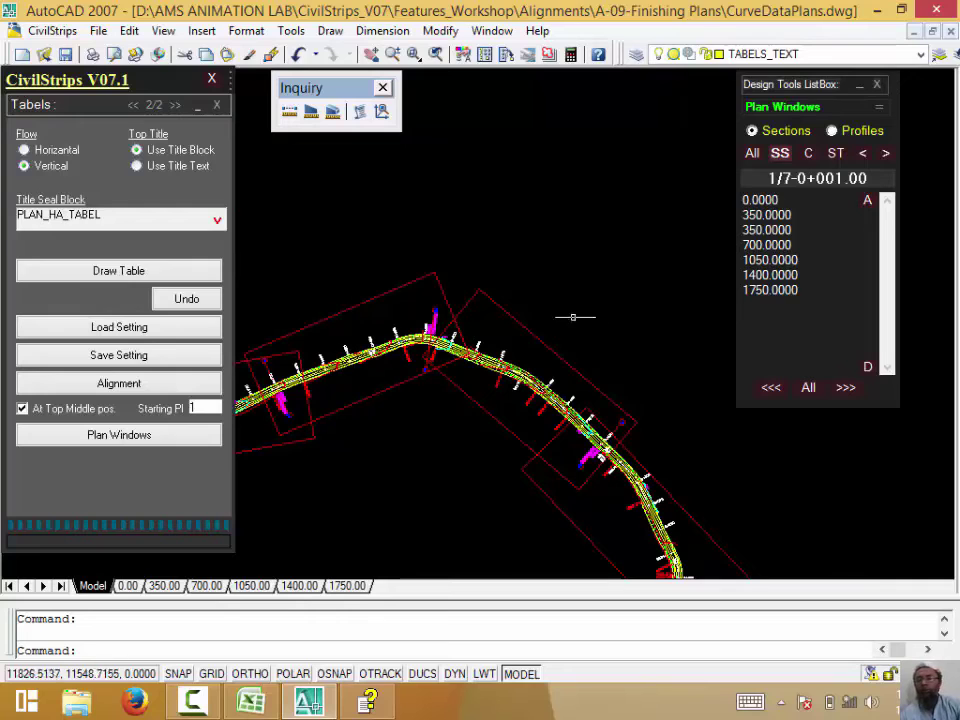
pyautogui.scroll(-2, 535, 317)
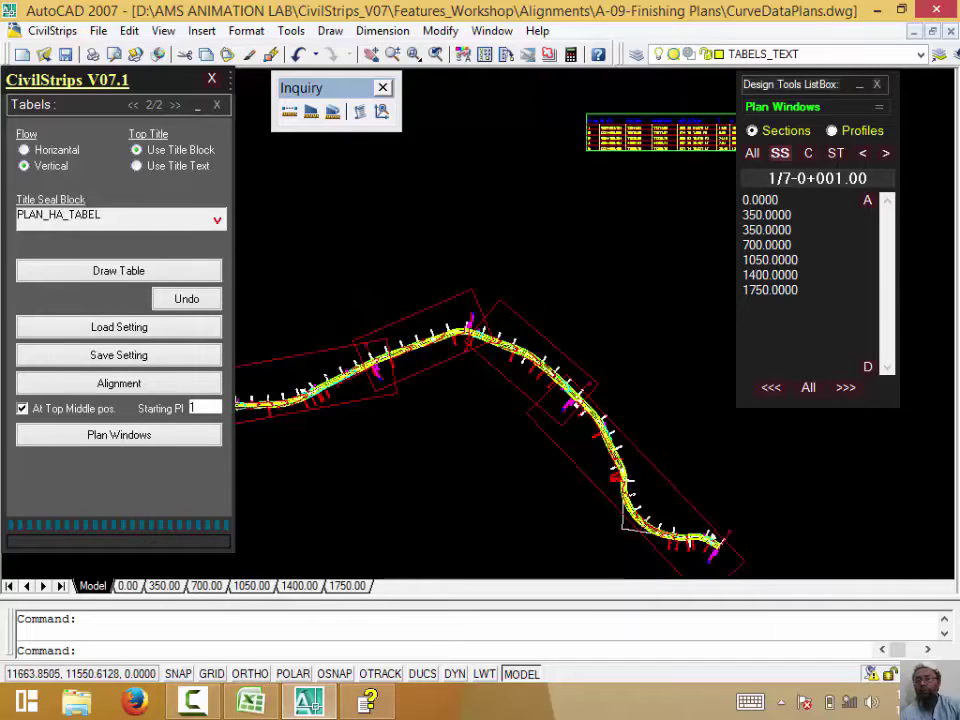
# Place the curve data table on the plan window at station 0.0000.
pyautogui.click(126, 437)
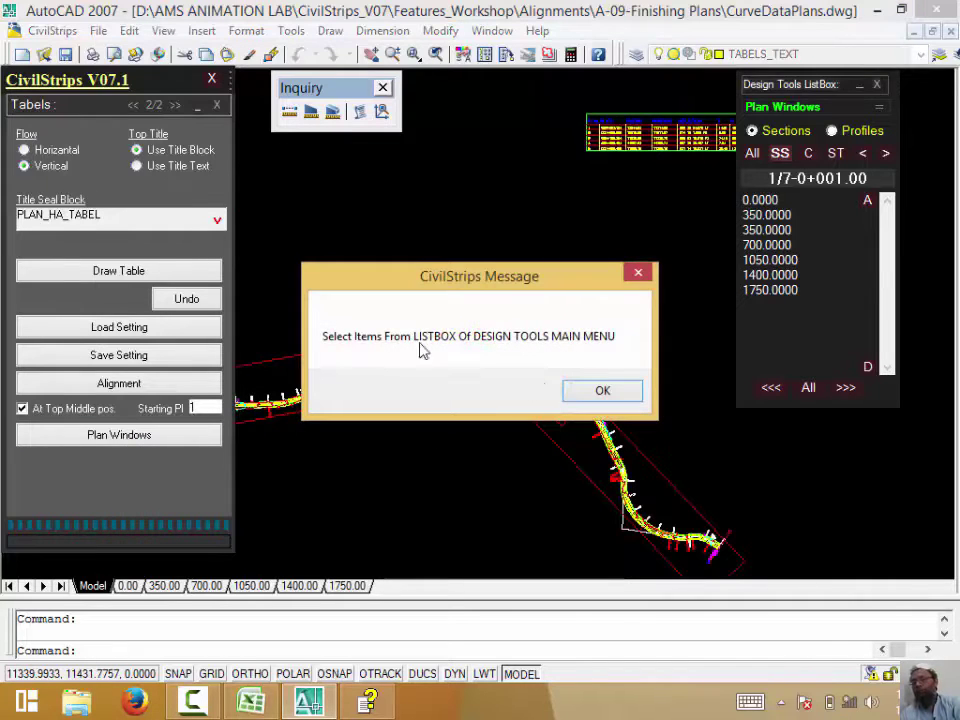
pyautogui.click(598, 389)
pyautogui.click(806, 387)
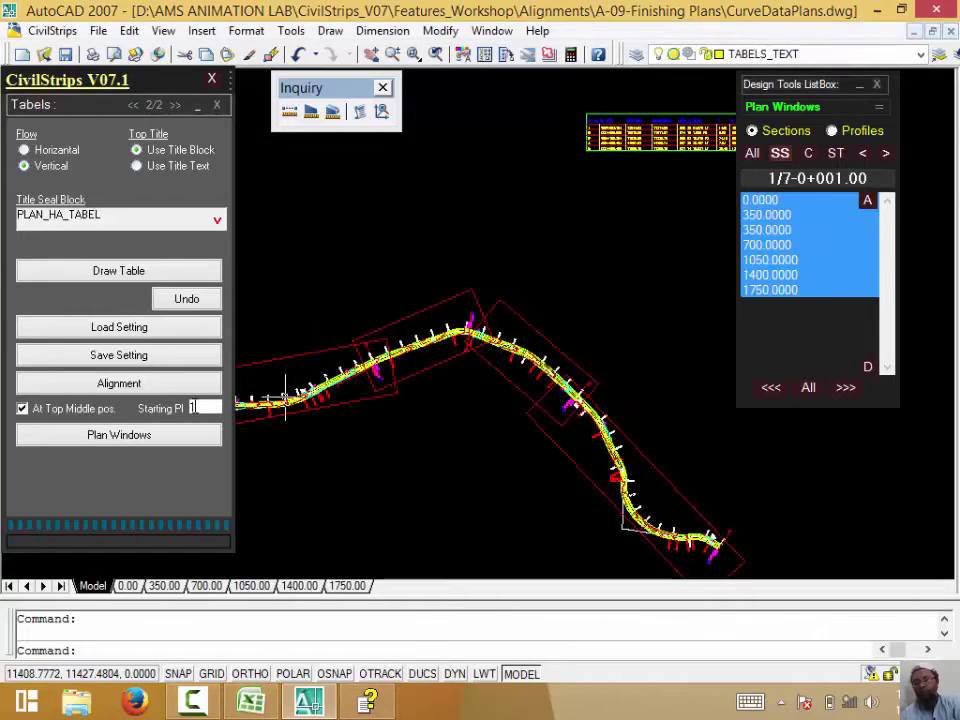
pyautogui.click(791, 199)
pyautogui.click(105, 438)
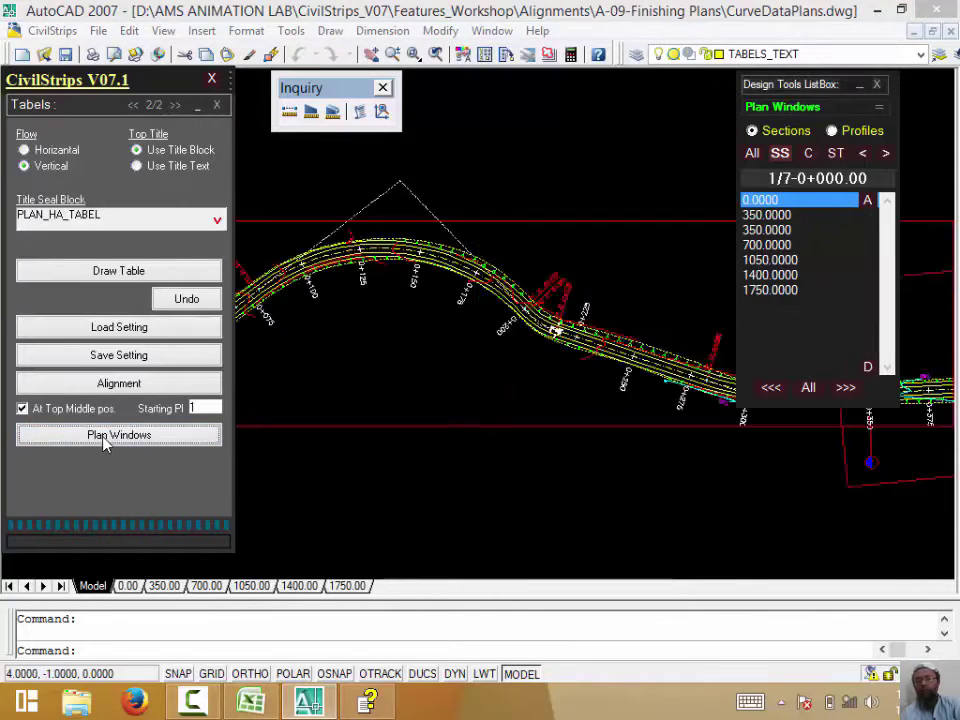
pyautogui.moveTo(538, 398); pyautogui.dragTo(562, 432, button='middle')
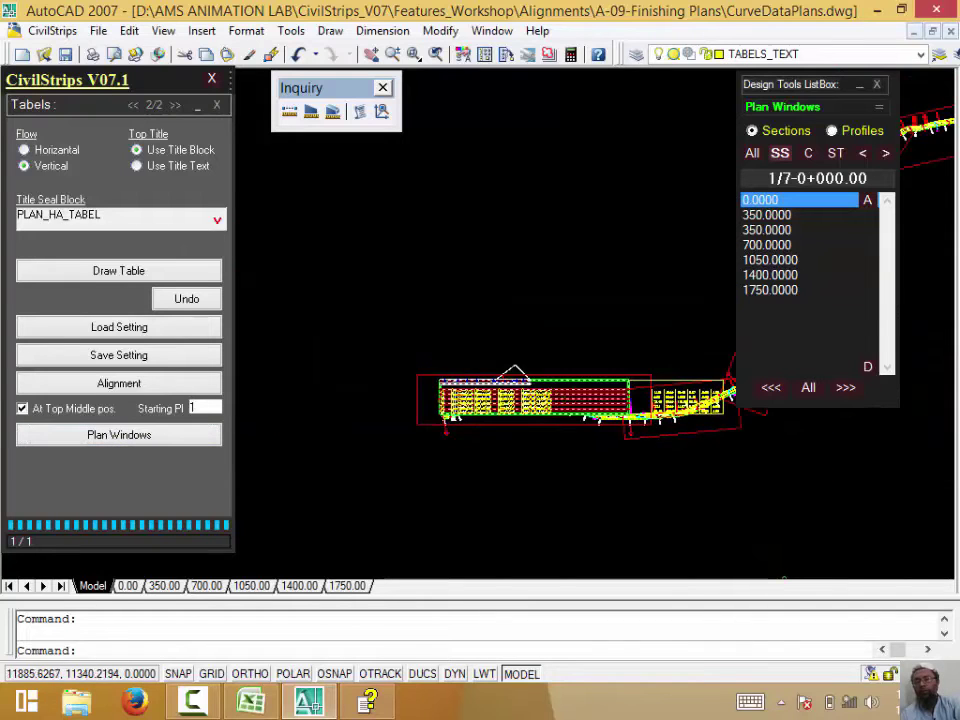
pyautogui.scroll(3, 540, 420)
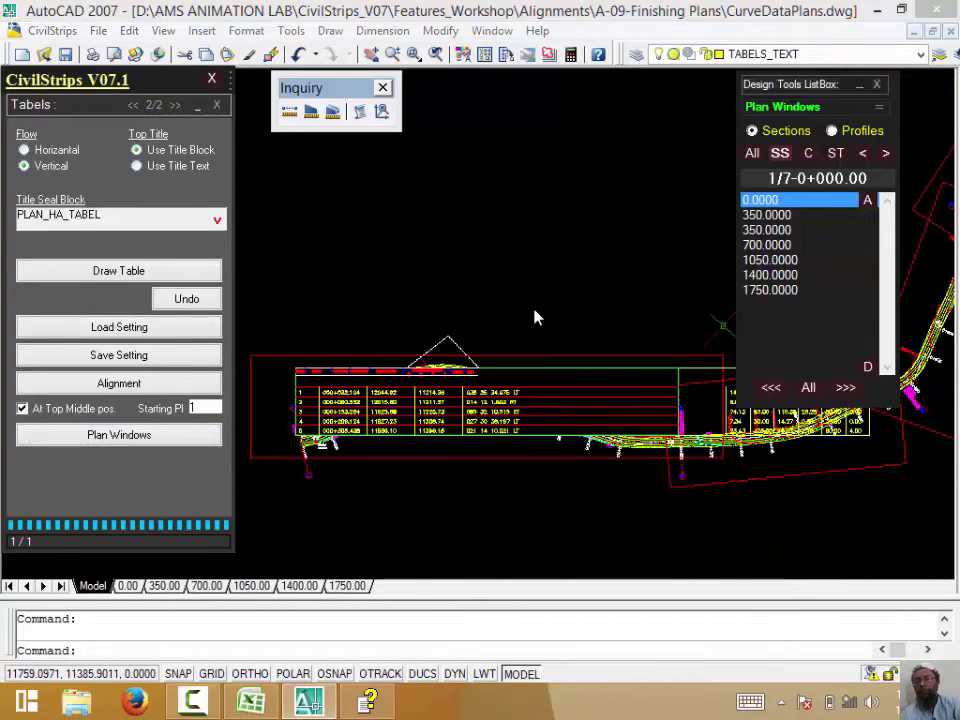
pyautogui.moveTo(535, 317); pyautogui.dragTo(529, 347, button='middle')
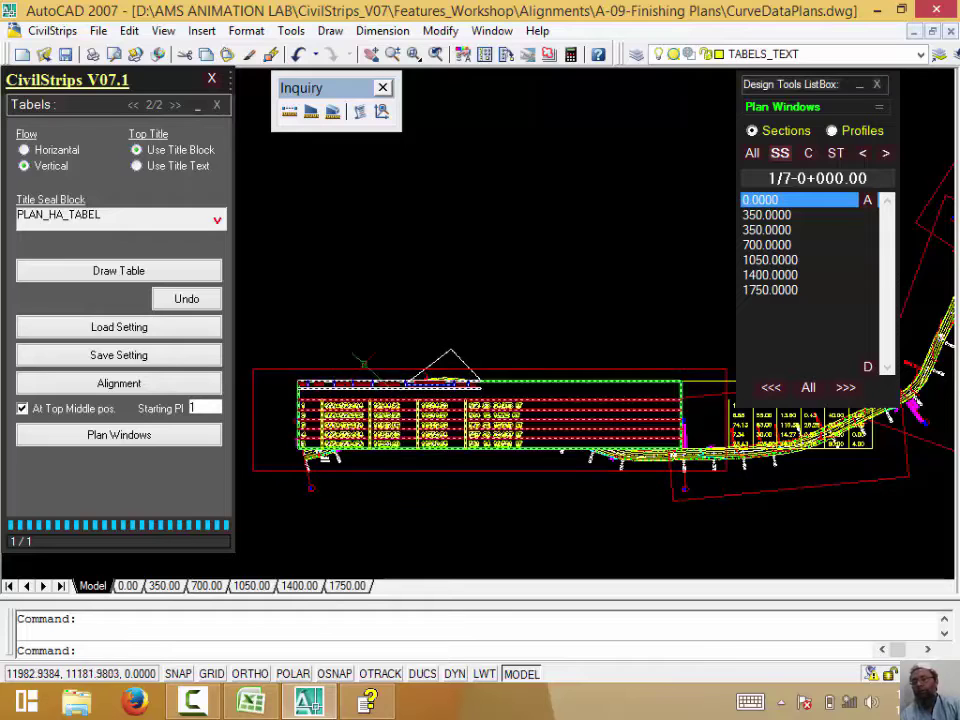
pyautogui.scroll(1, 333, 424)
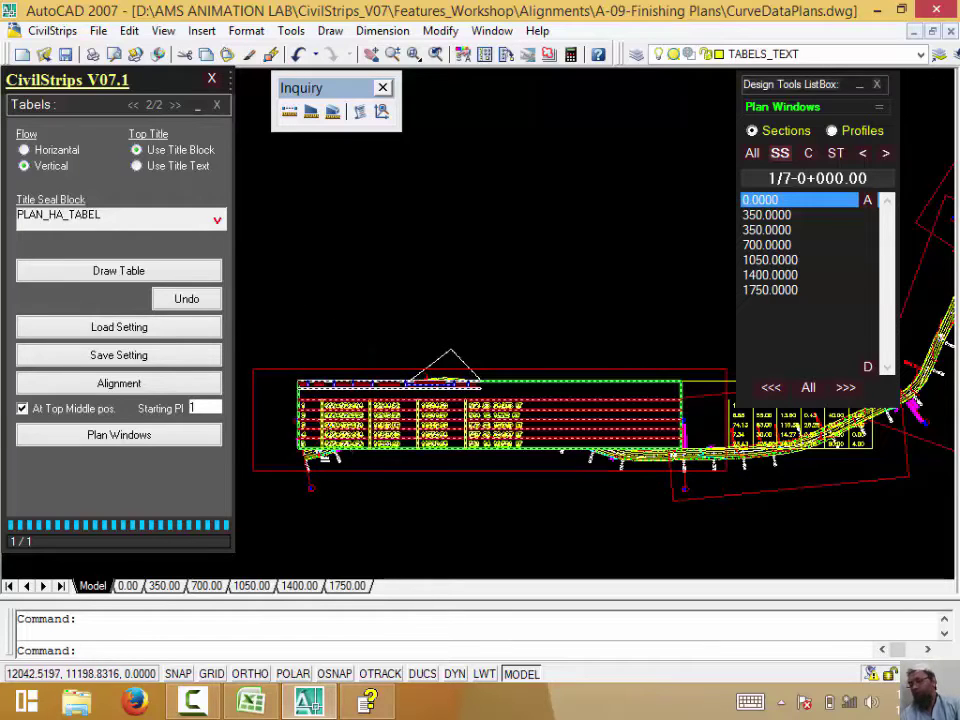
pyautogui.scroll(1, 333, 424)
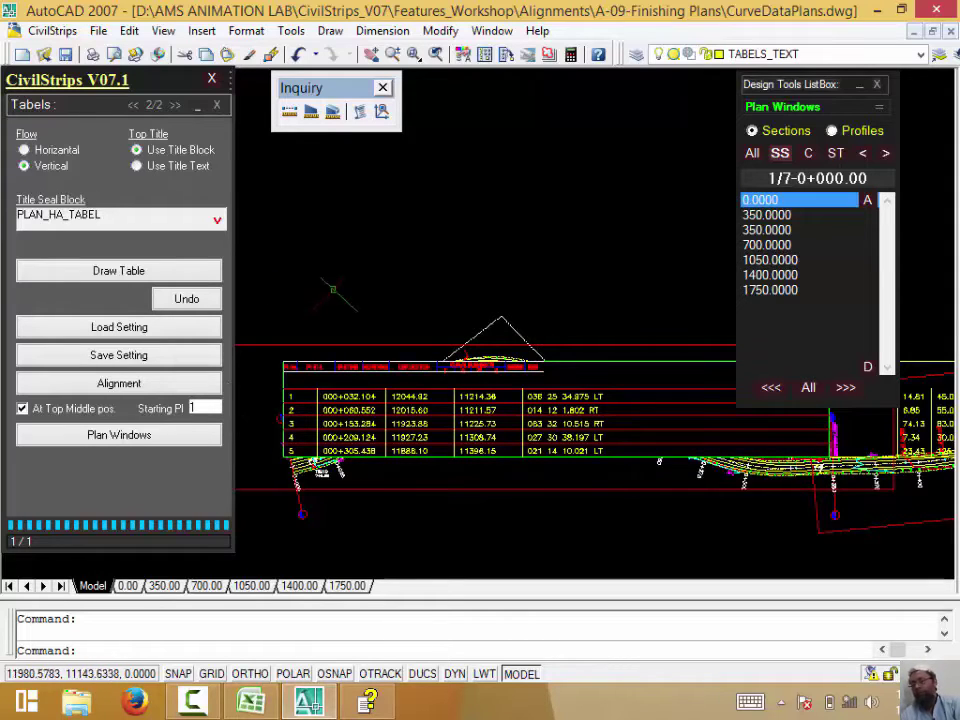
# Window-select the five-row curve table on the 0.0000 plan window and erase it.
pyautogui.rightClick(314, 284)
pyautogui.press('Escape')
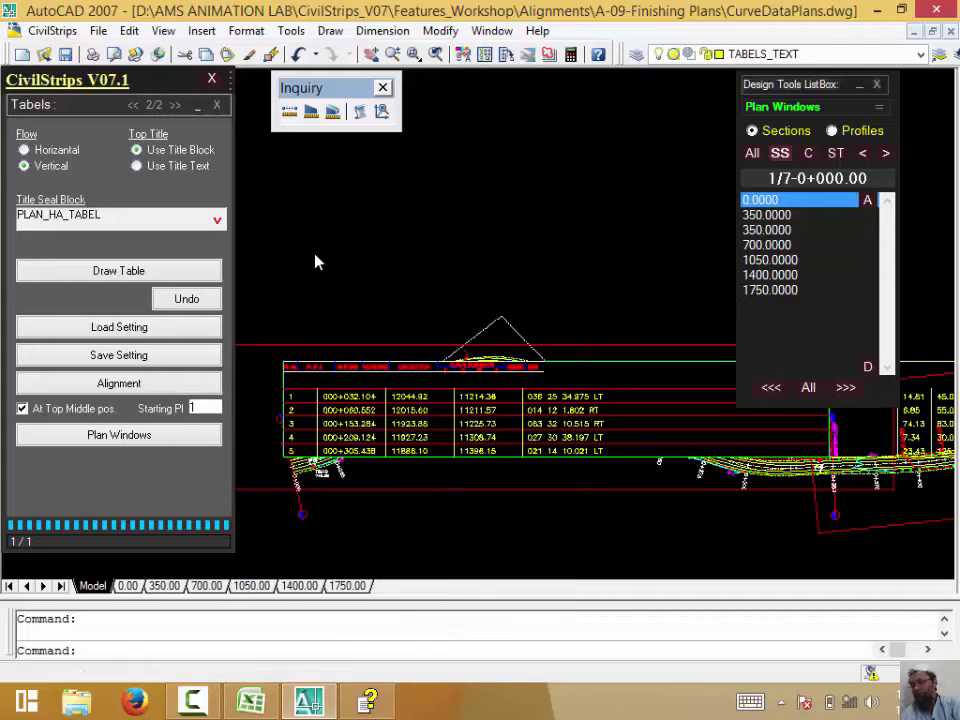
pyautogui.click(315, 259)
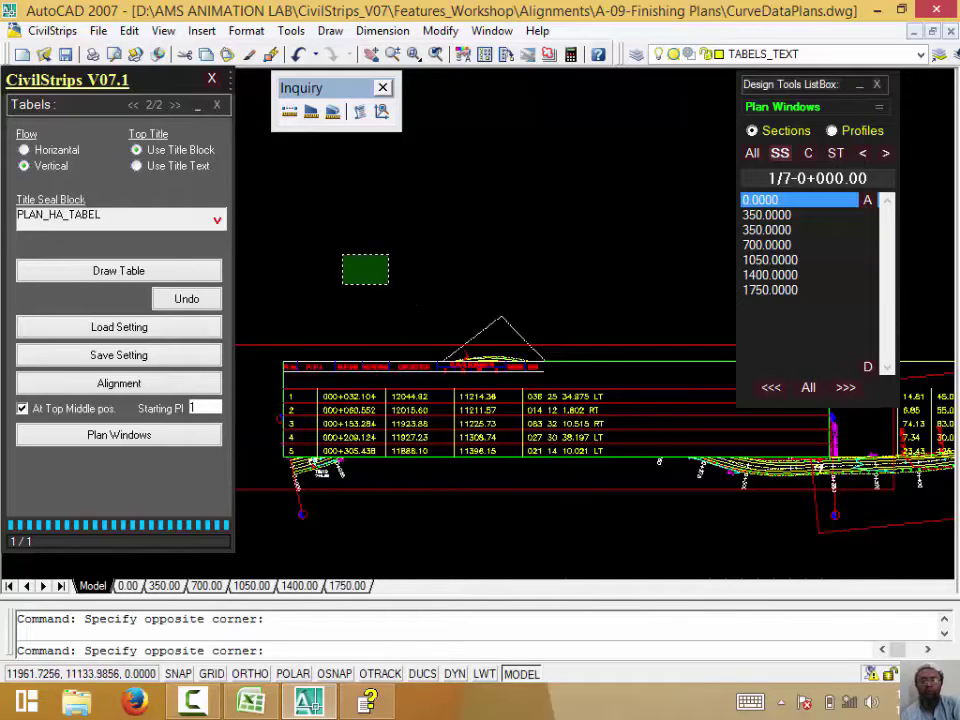
pyautogui.click(318, 380)
pyautogui.click(318, 380)
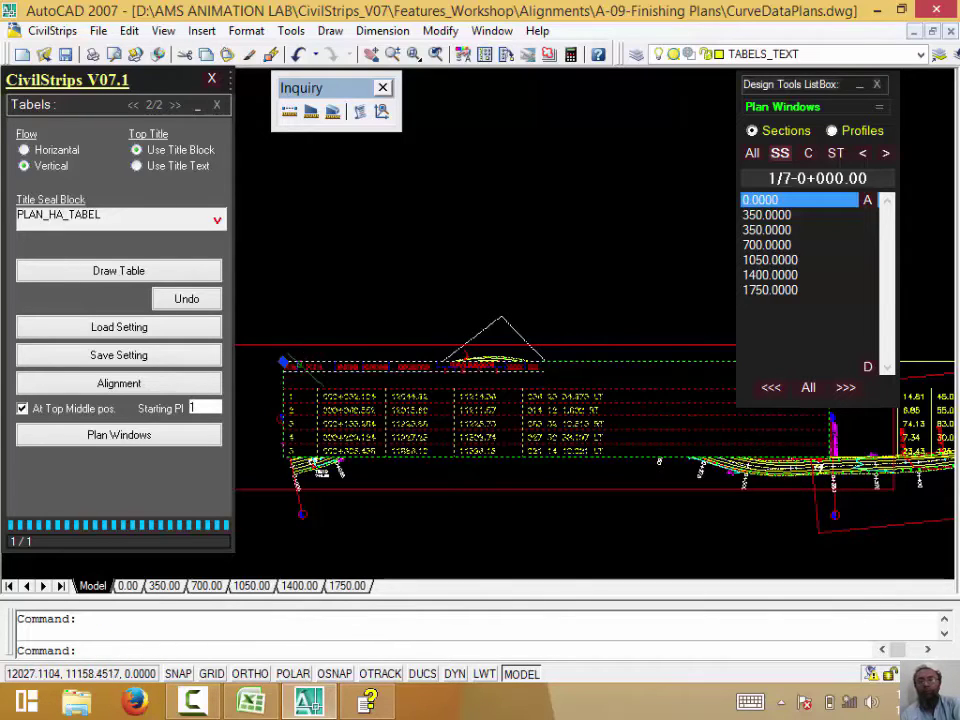
pyautogui.scroll(-2, 264, 402)
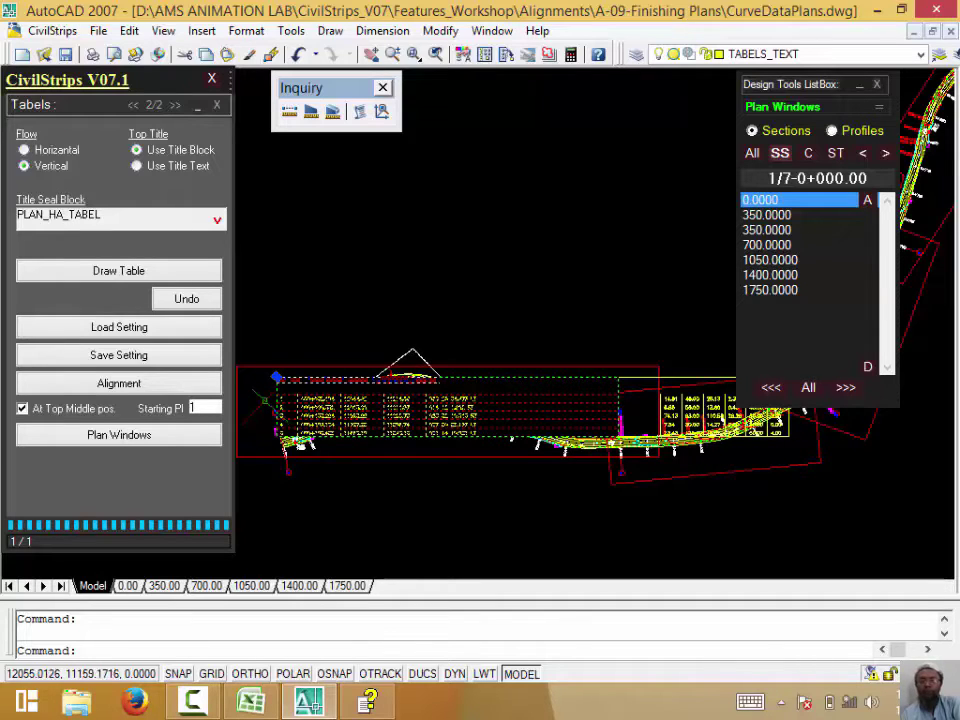
pyautogui.rightClick(318, 417)
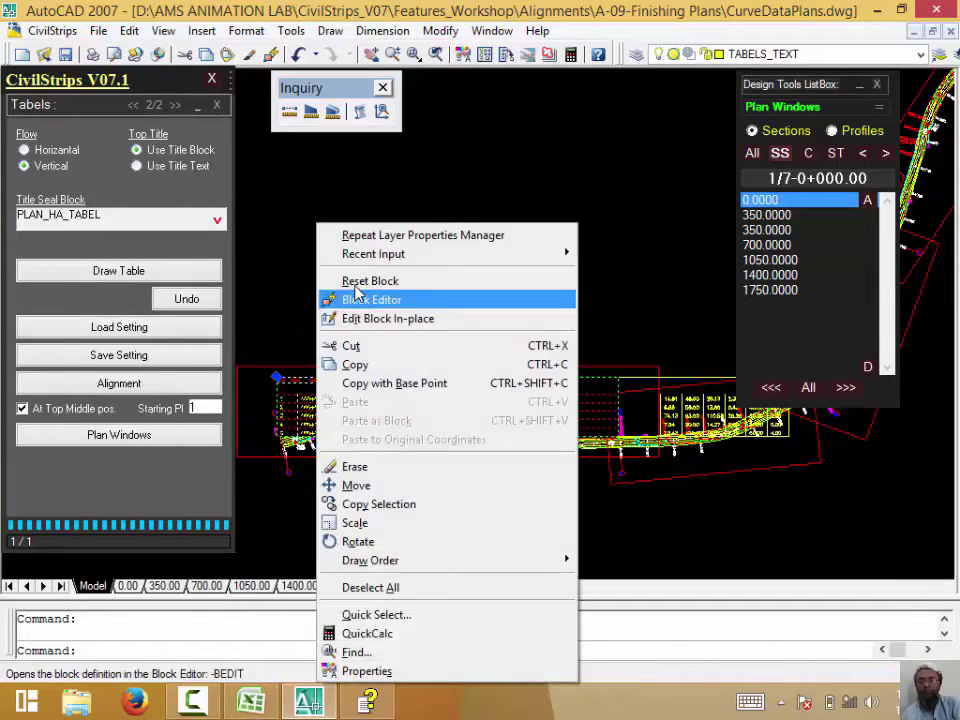
pyautogui.click(386, 469)
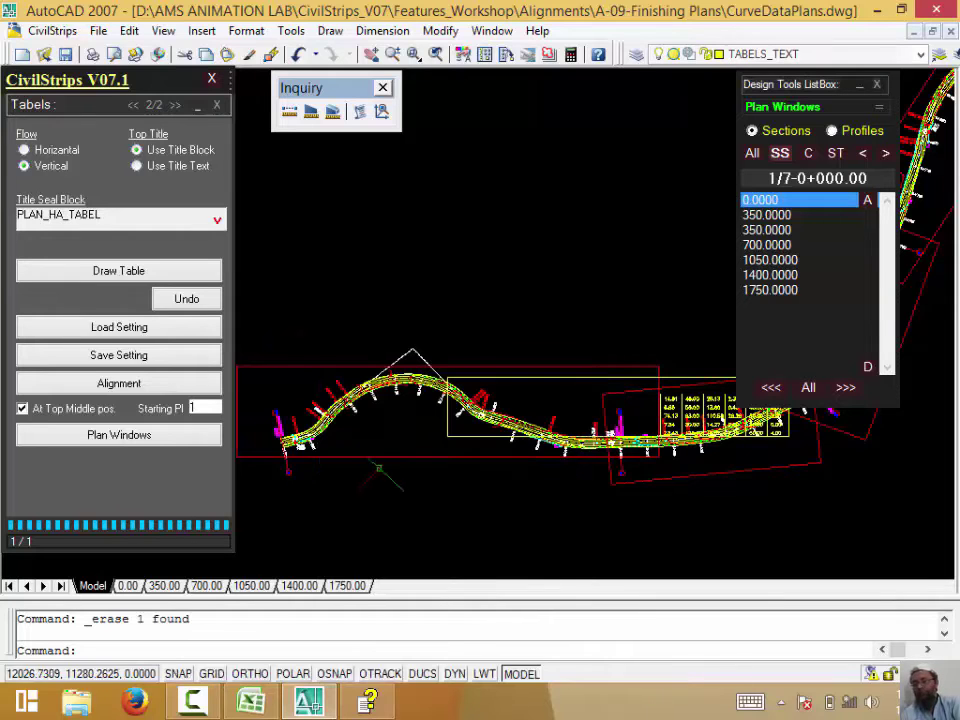
# Check the NORTHING column width and switch the table heading to Use Title Text.
pyautogui.click(131, 106)
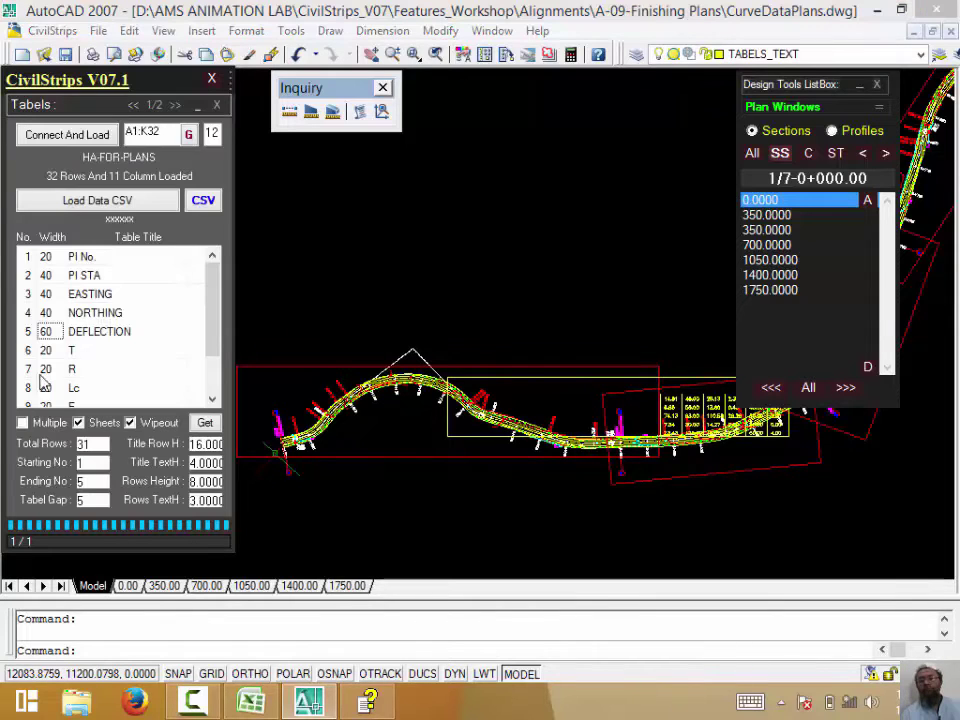
pyautogui.click(55, 319)
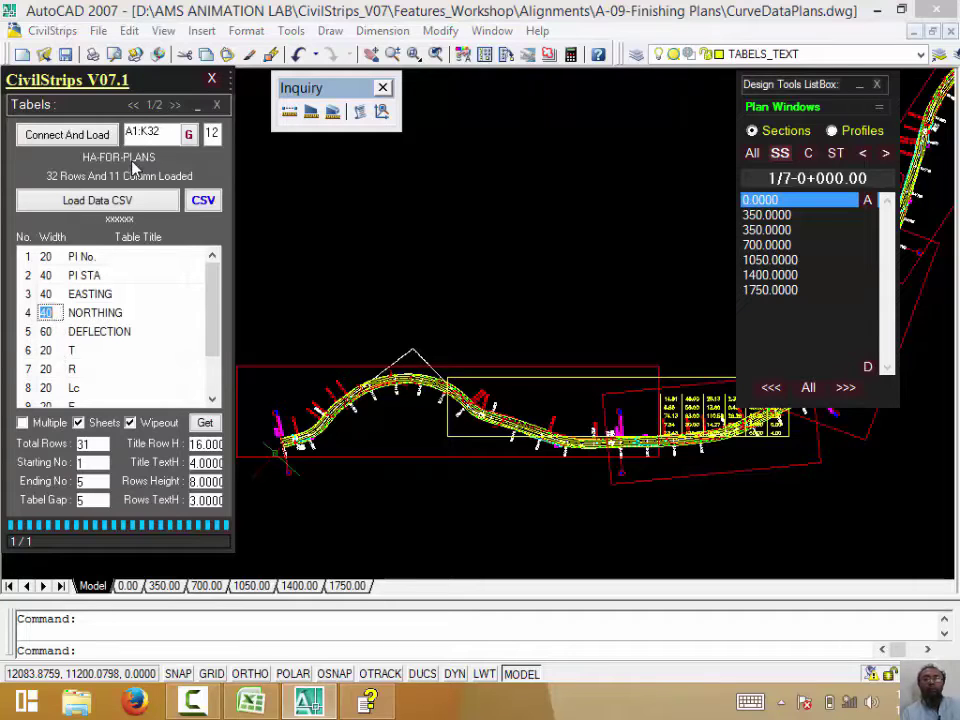
pyautogui.click(133, 104)
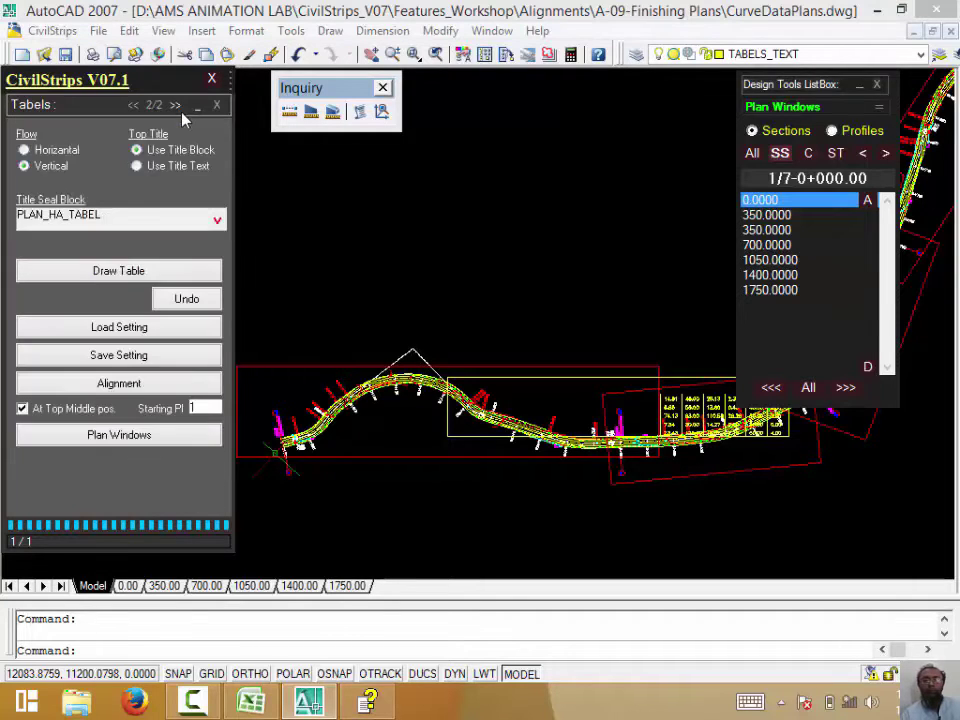
pyautogui.click(137, 166)
pyautogui.click(131, 109)
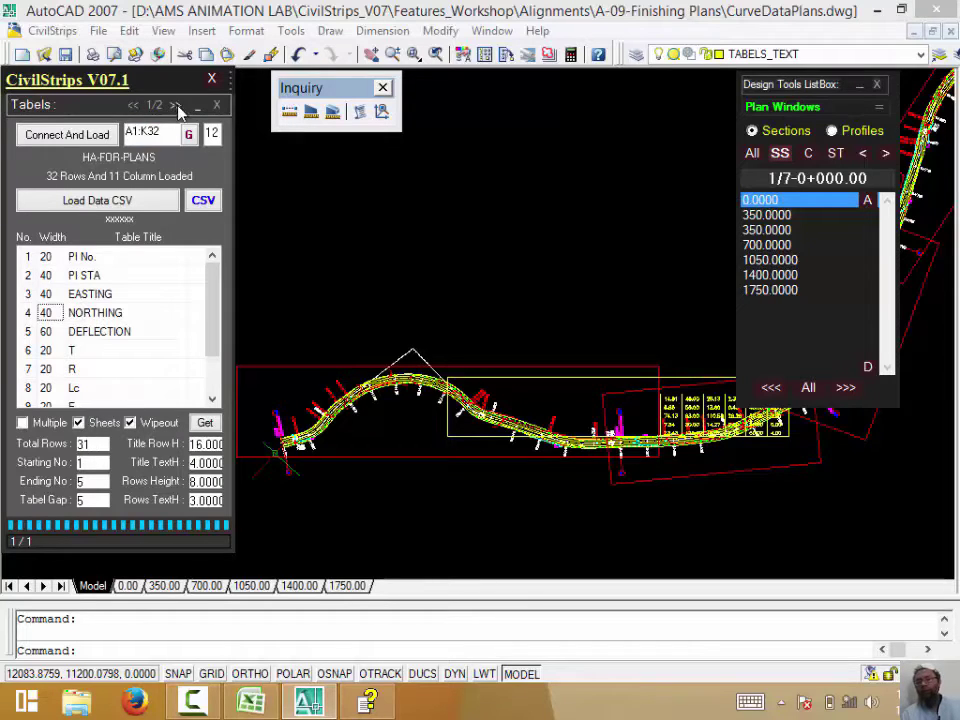
pyautogui.click(176, 105)
# Place a trial curve table on the 0.0000 plan window, inspect it, then undo it.
pyautogui.click(100, 435)
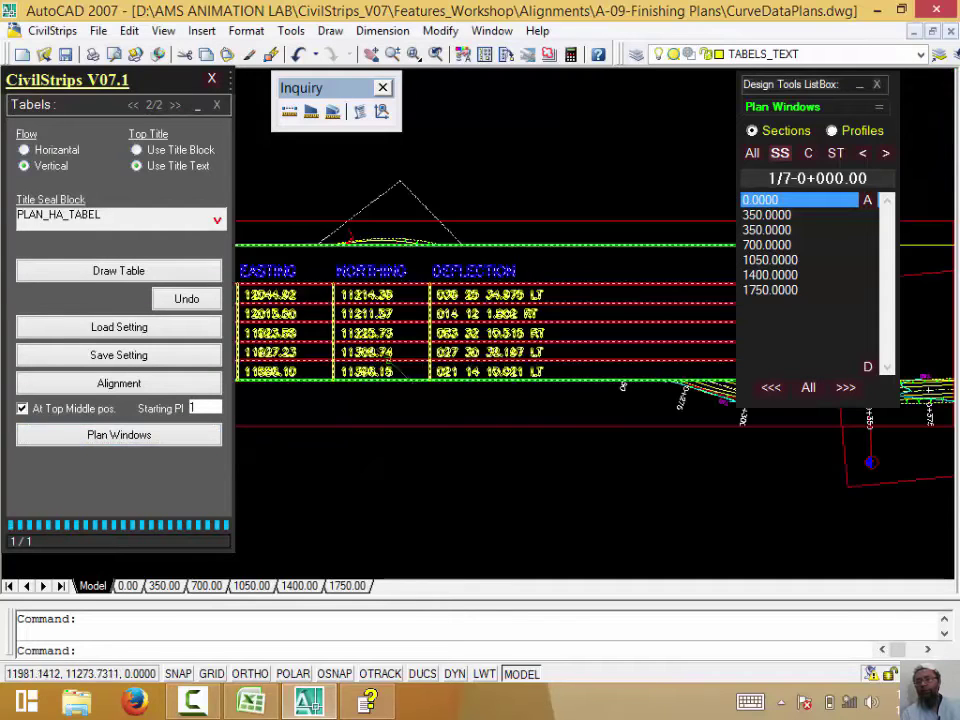
pyautogui.scroll(-2, 425, 370)
pyautogui.scroll(-1, 425, 370)
pyautogui.scroll(1, 432, 372)
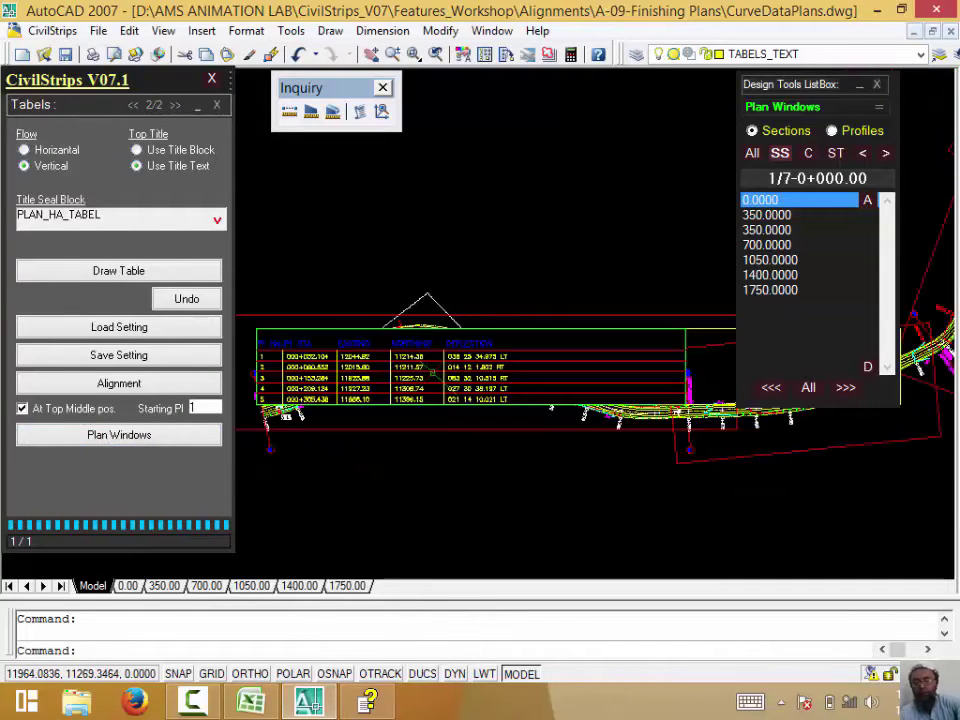
pyautogui.scroll(3, 432, 372)
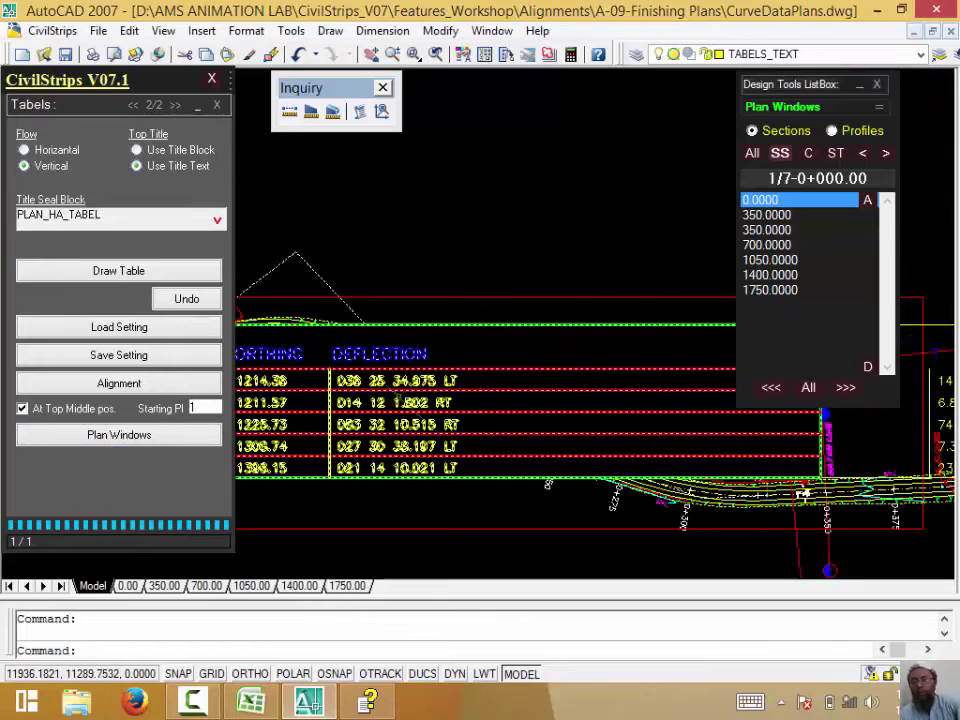
pyautogui.scroll(-2, 396, 400)
pyautogui.click(392, 392)
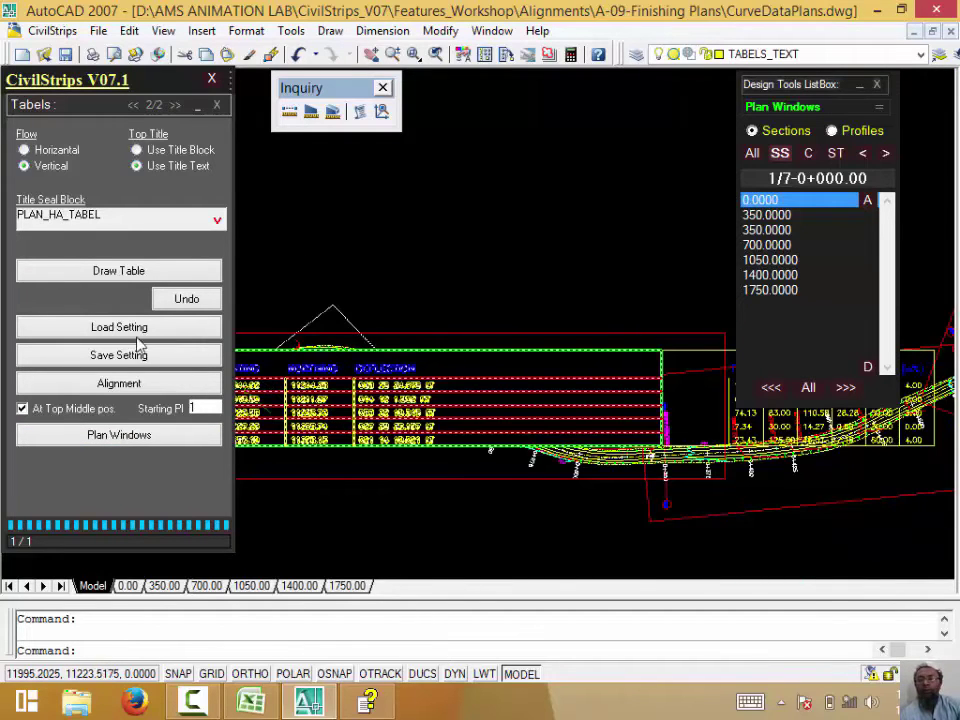
pyautogui.click(185, 300)
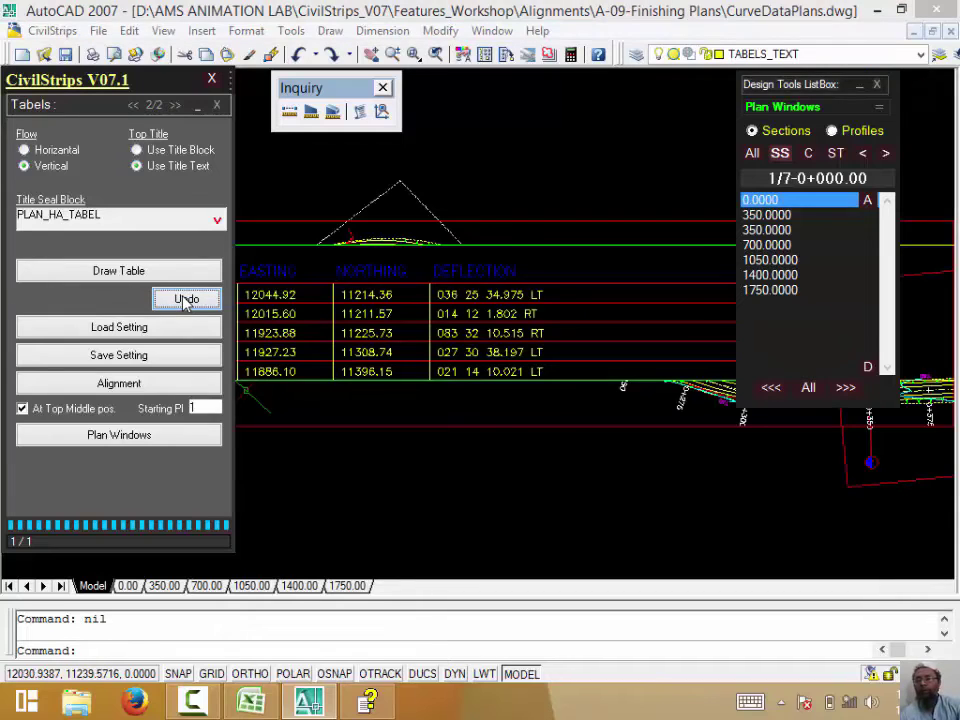
pyautogui.click(185, 300)
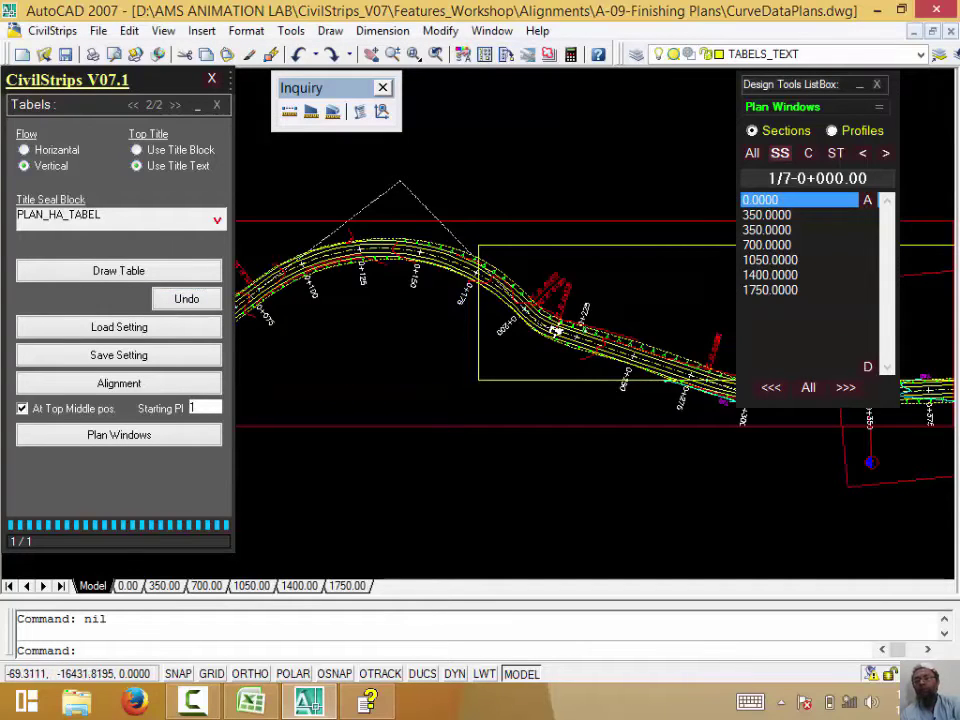
# Check the DEFLECTION column width of 60, then erase the first sheet border frame from the plan.
pyautogui.click(130, 105)
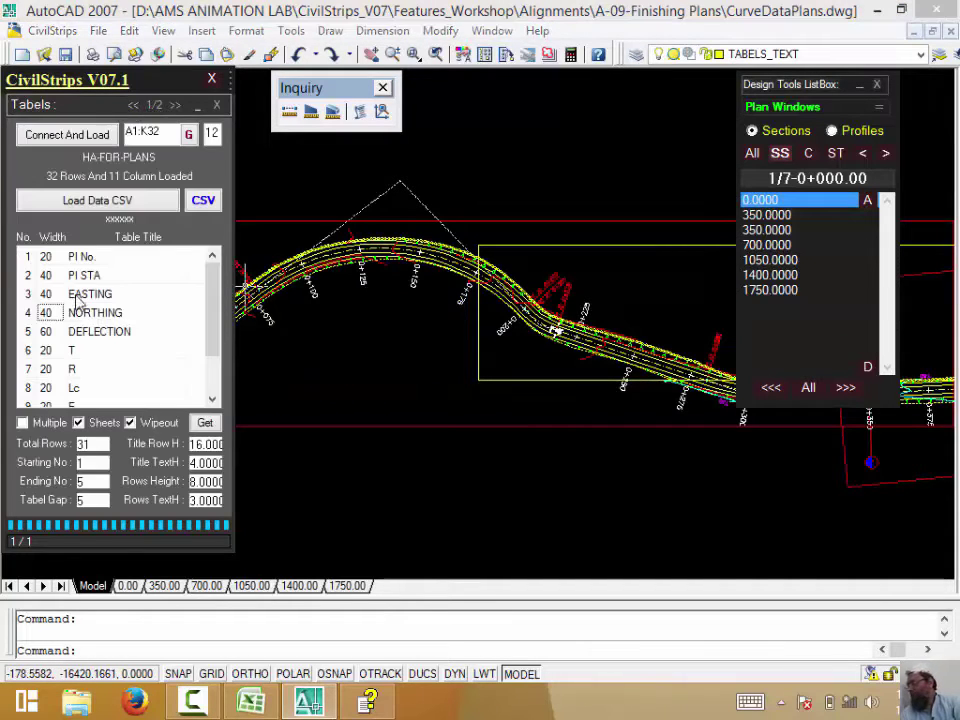
pyautogui.click(54, 336)
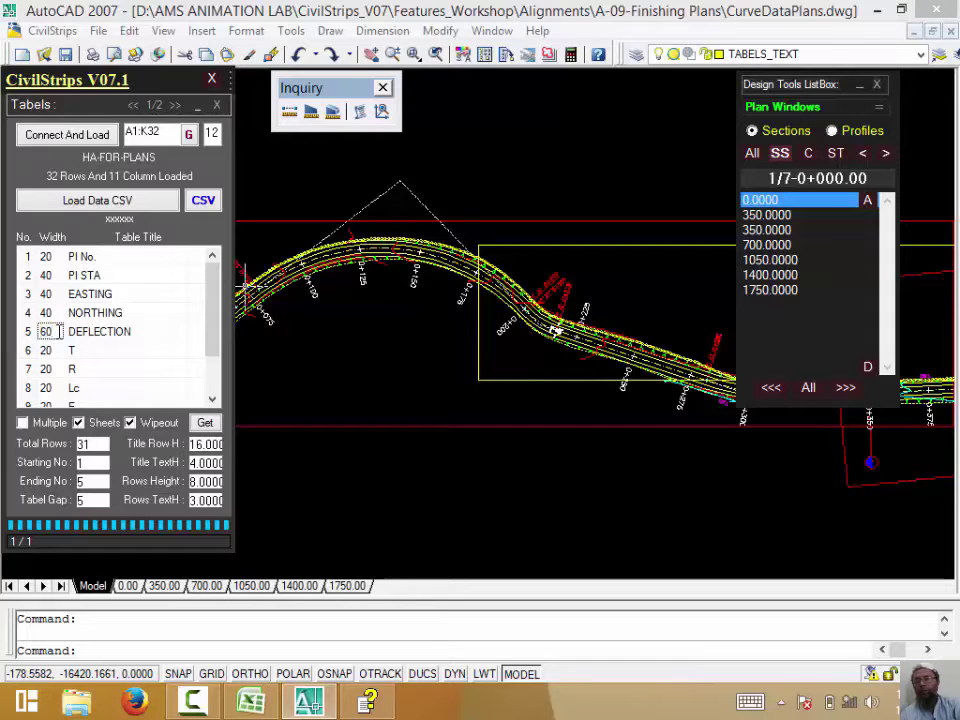
pyautogui.click(467, 378)
pyautogui.scroll(-3, 510, 389)
pyautogui.click(510, 389)
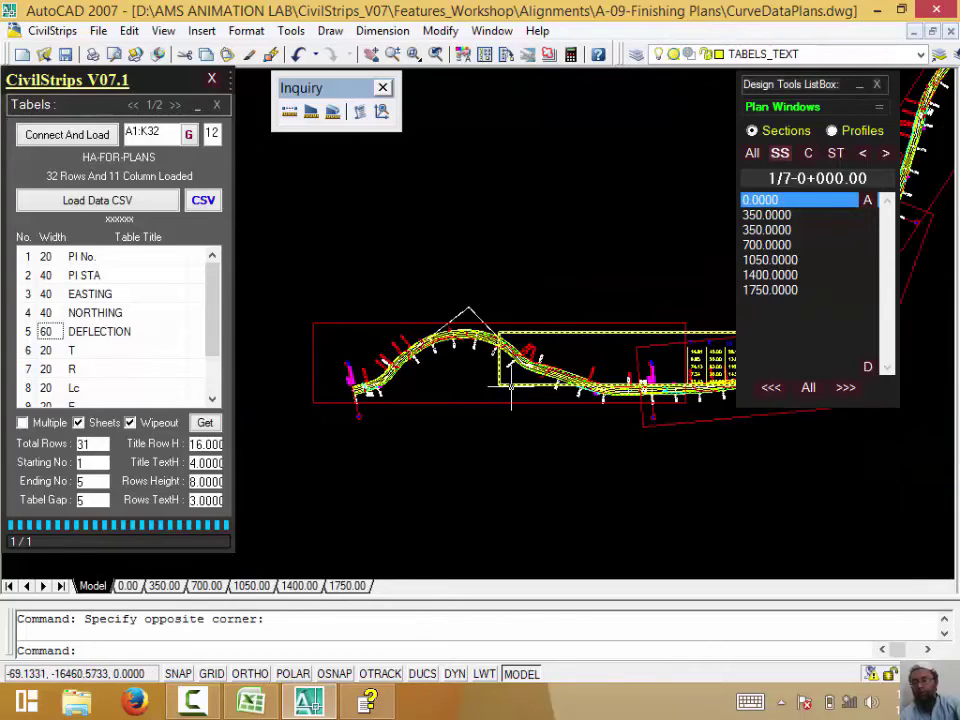
pyautogui.scroll(-2, 398, 390)
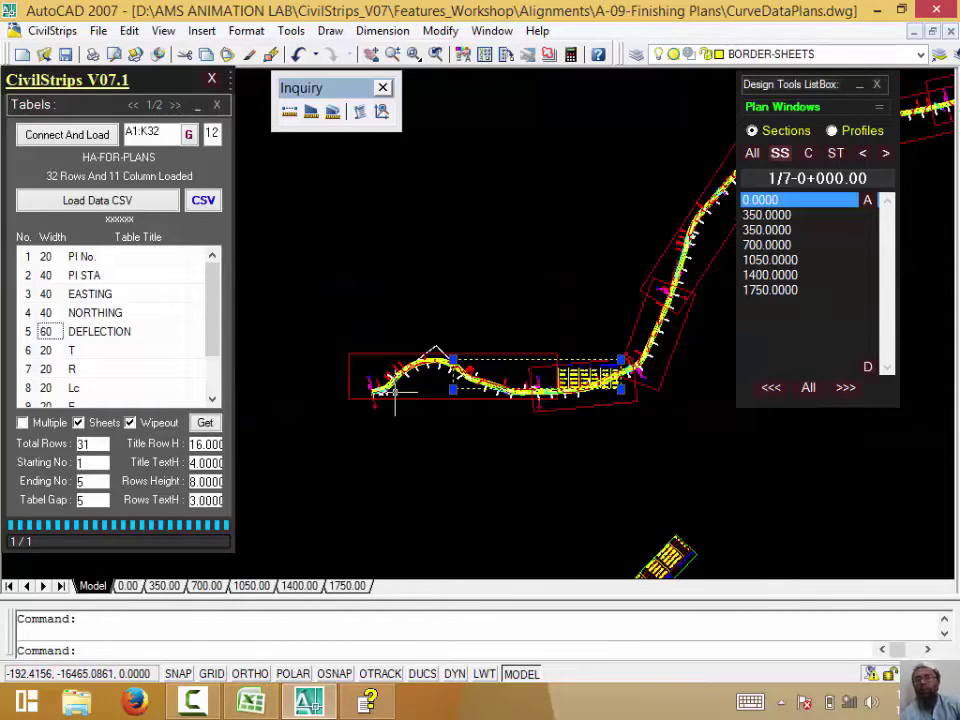
pyautogui.rightClick(466, 262)
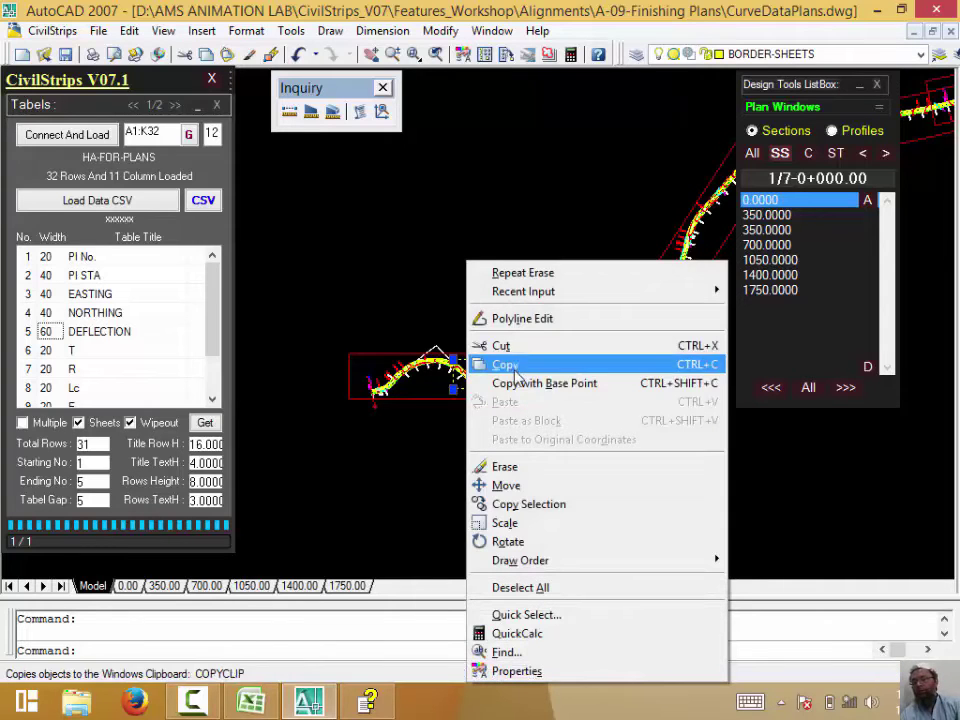
pyautogui.click(500, 466)
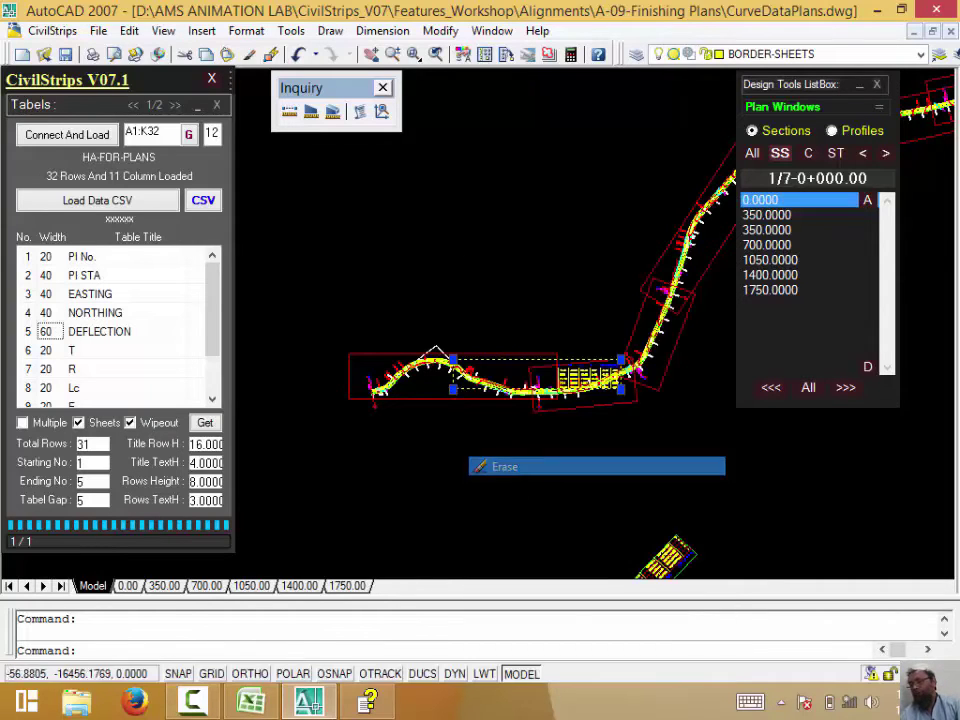
# Erase a second sheet border frame at the start of the alignment.
pyautogui.scroll(2, 461, 390)
pyautogui.moveTo(736, 428); pyautogui.dragTo(424, 315)
pyautogui.rightClick(459, 390)
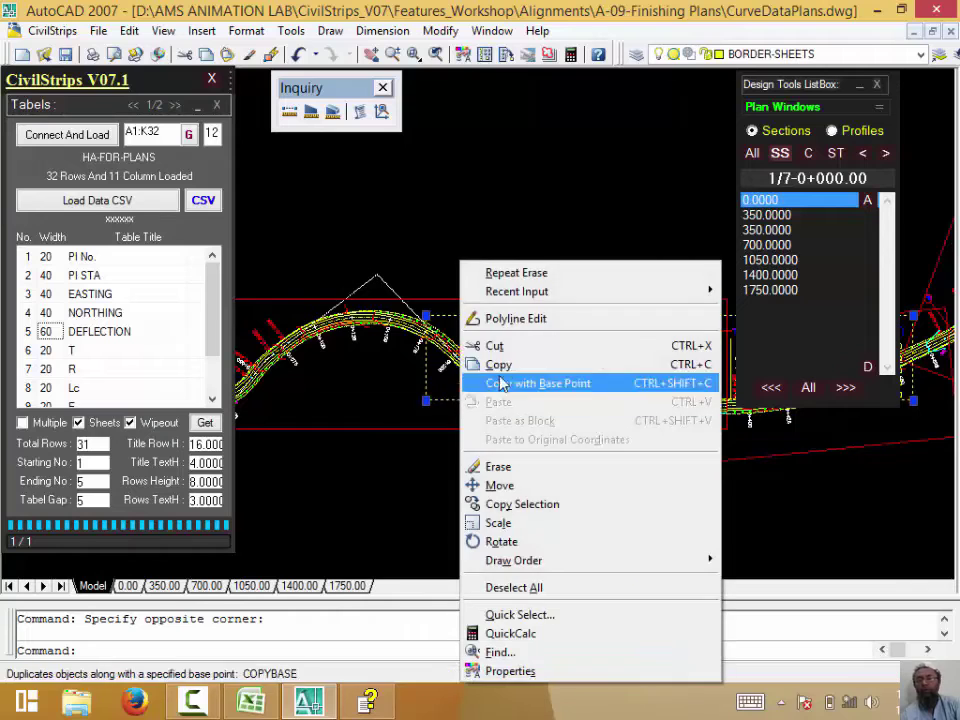
pyautogui.click(498, 466)
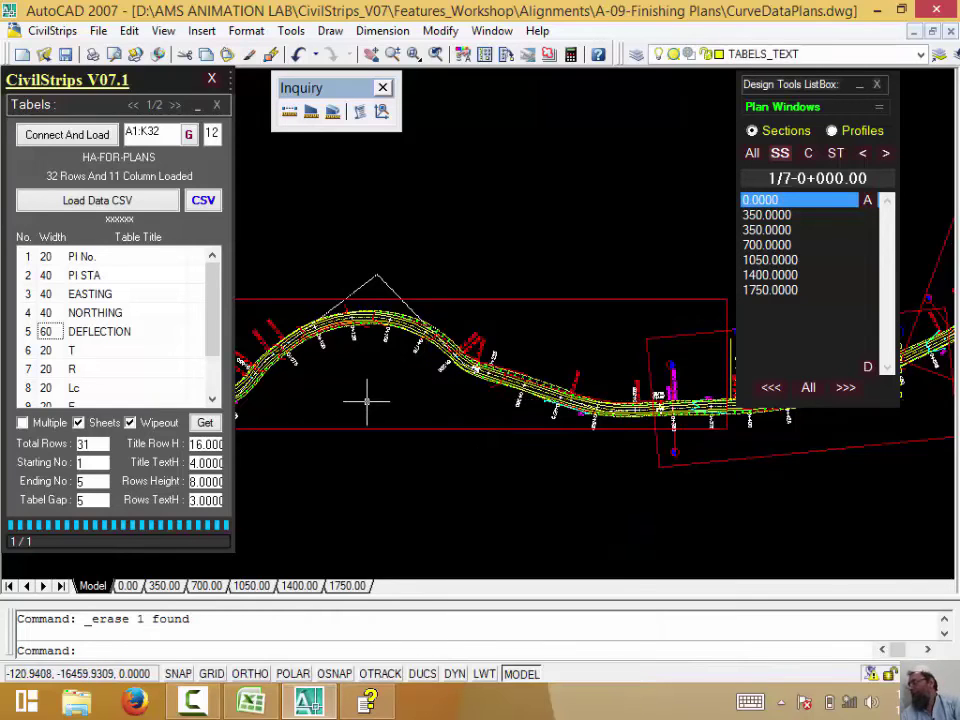
pyautogui.scroll(-3, 366, 401)
pyautogui.moveTo(550, 488); pyautogui.dragTo(485, 438, button='middle')
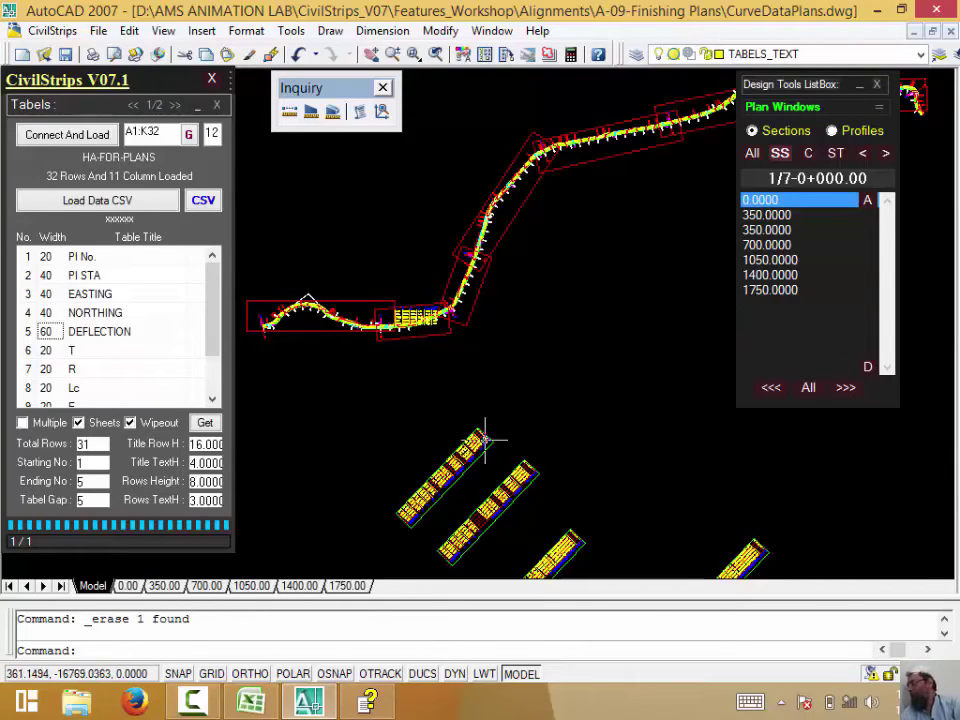
pyautogui.scroll(3, 418, 471)
pyautogui.scroll(3, 480, 450)
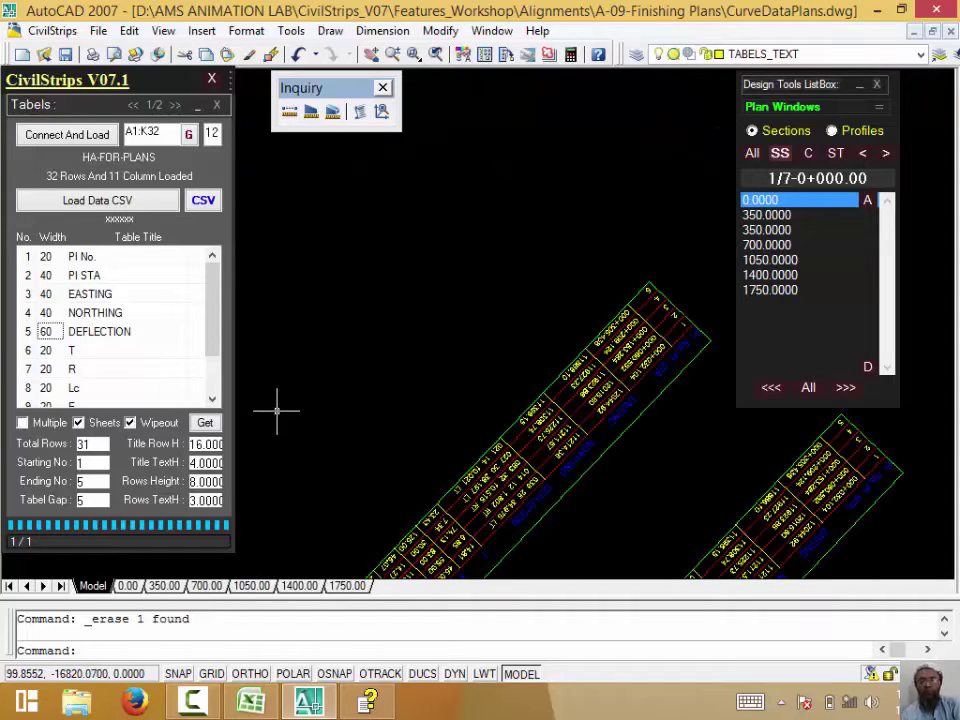
pyautogui.scroll(-2, 276, 410)
pyautogui.scroll(-2, 276, 410)
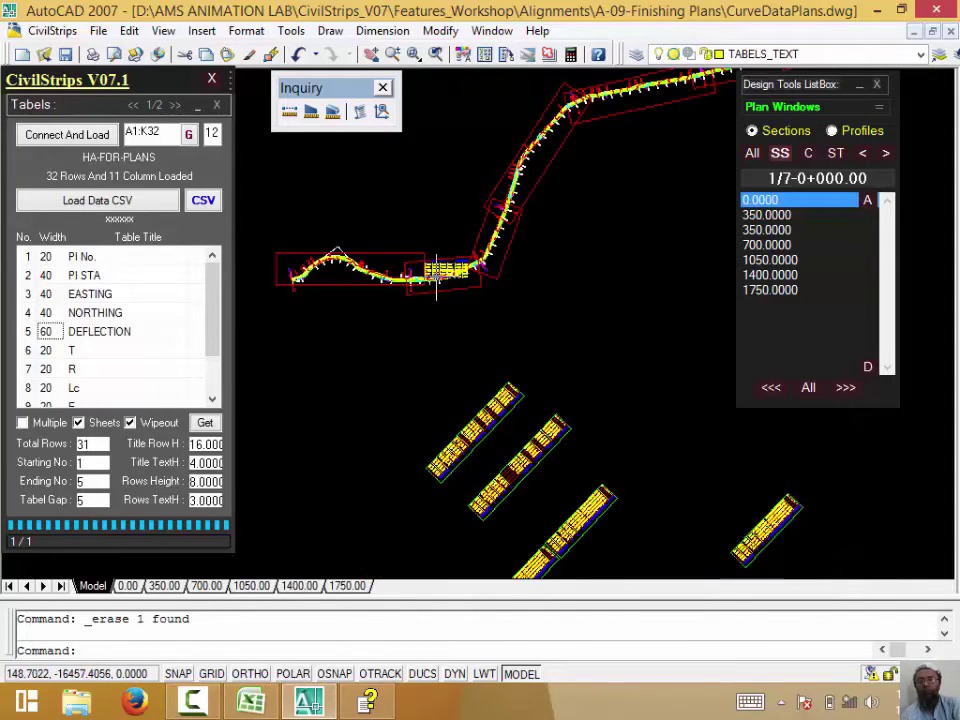
pyautogui.scroll(2, 456, 440)
pyautogui.scroll(3, 458, 447)
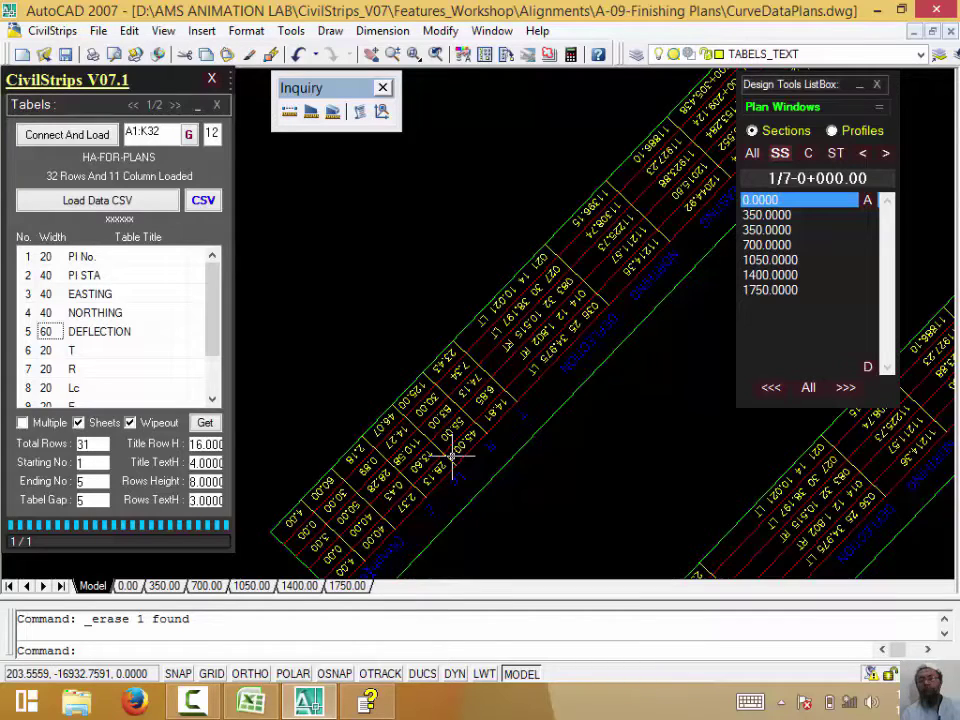
pyautogui.click(372, 703)
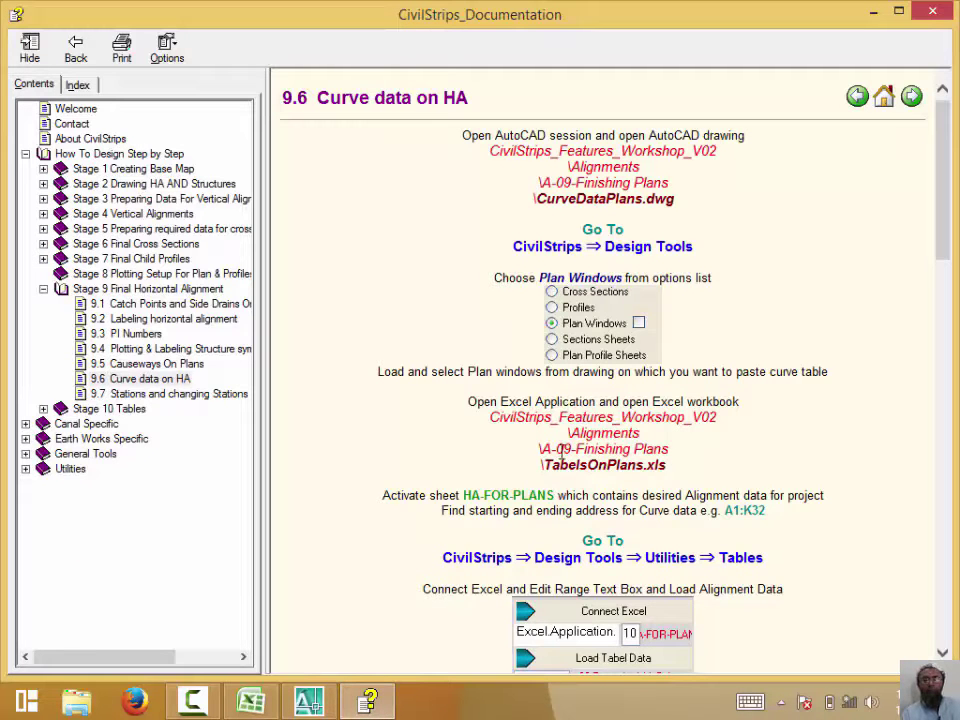
pyautogui.moveTo(542, 465); pyautogui.dragTo(563, 502)
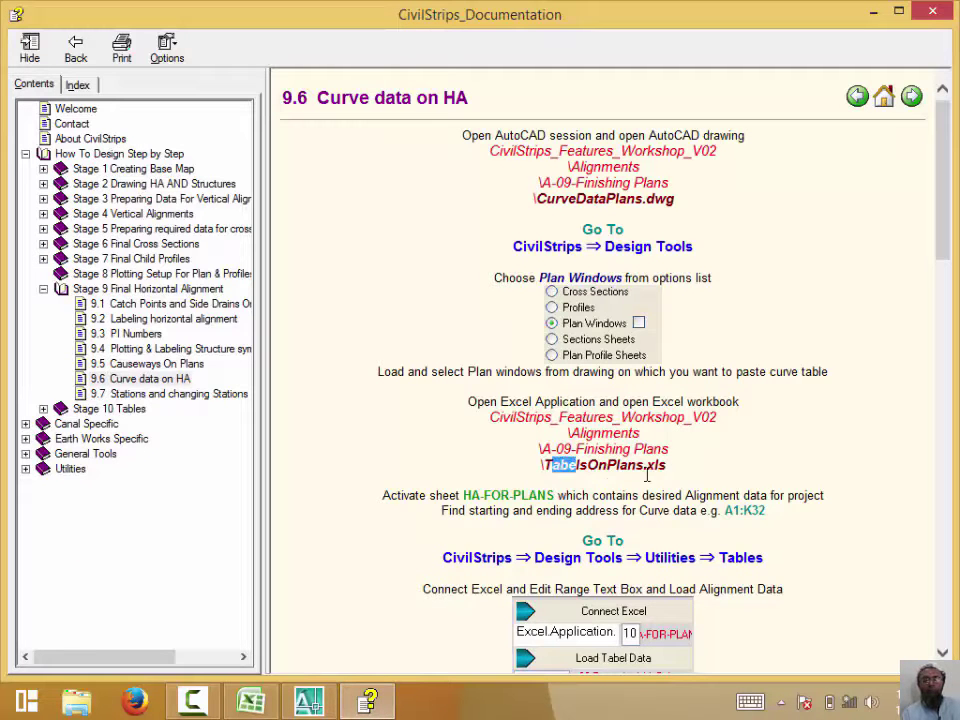
pyautogui.moveTo(484, 495); pyautogui.dragTo(558, 495)
pyautogui.click(597, 495)
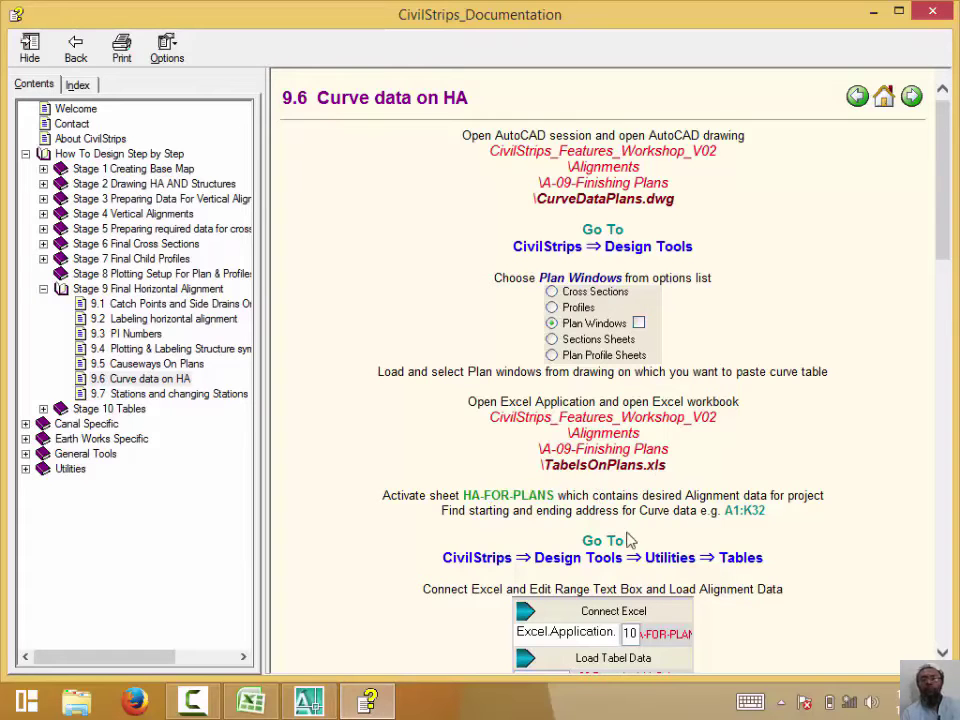
pyautogui.scroll(-5, 714, 565)
pyautogui.scroll(-3, 619, 423)
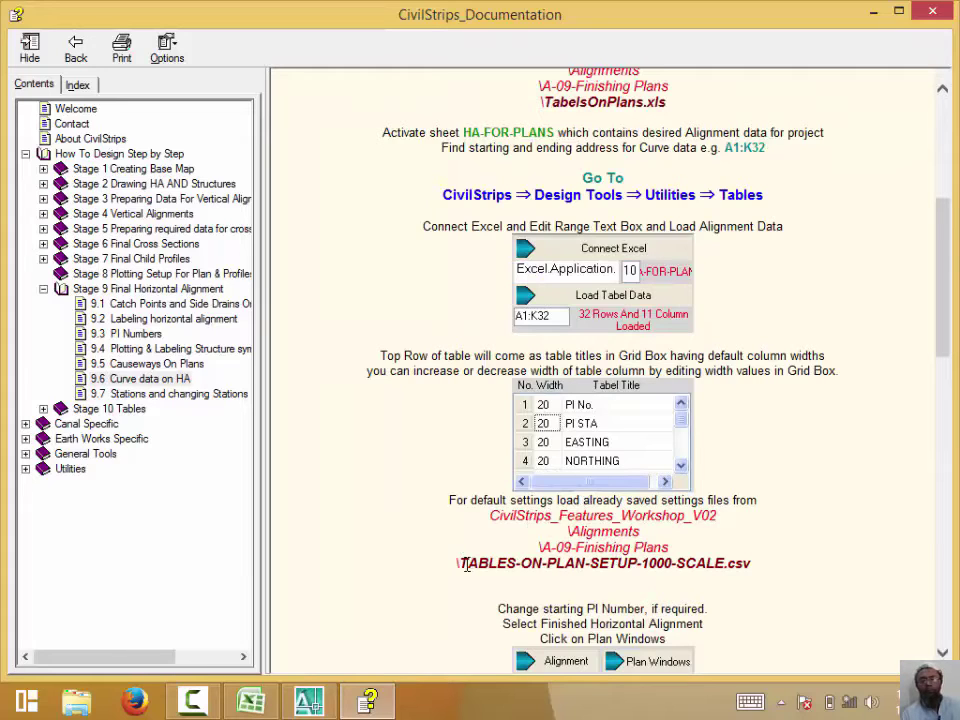
pyautogui.moveTo(465, 565); pyautogui.dragTo(777, 563)
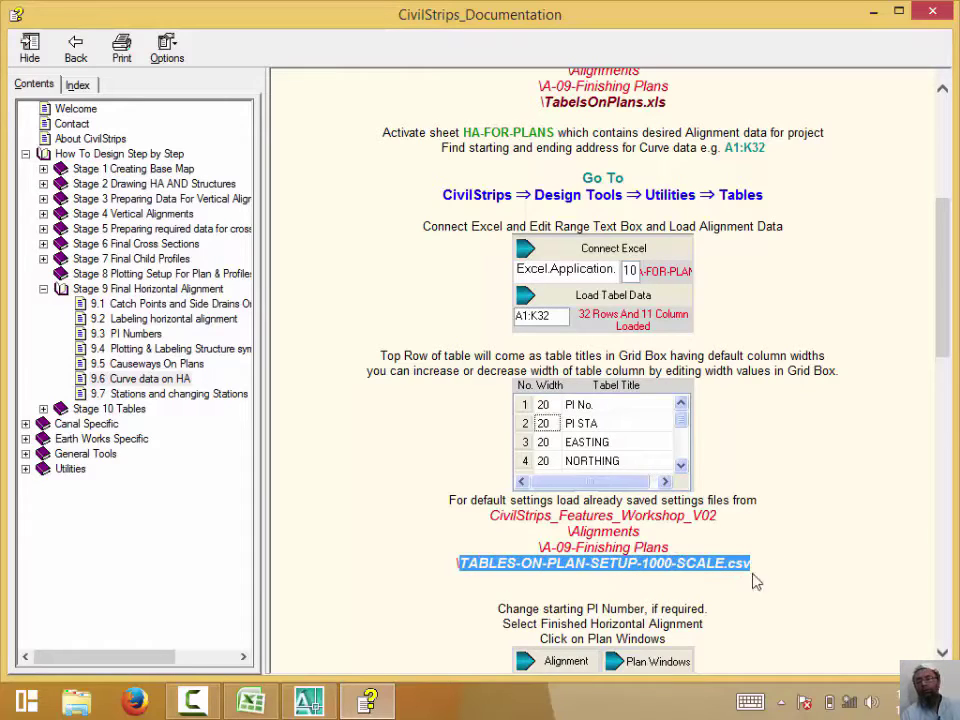
pyautogui.click(309, 700)
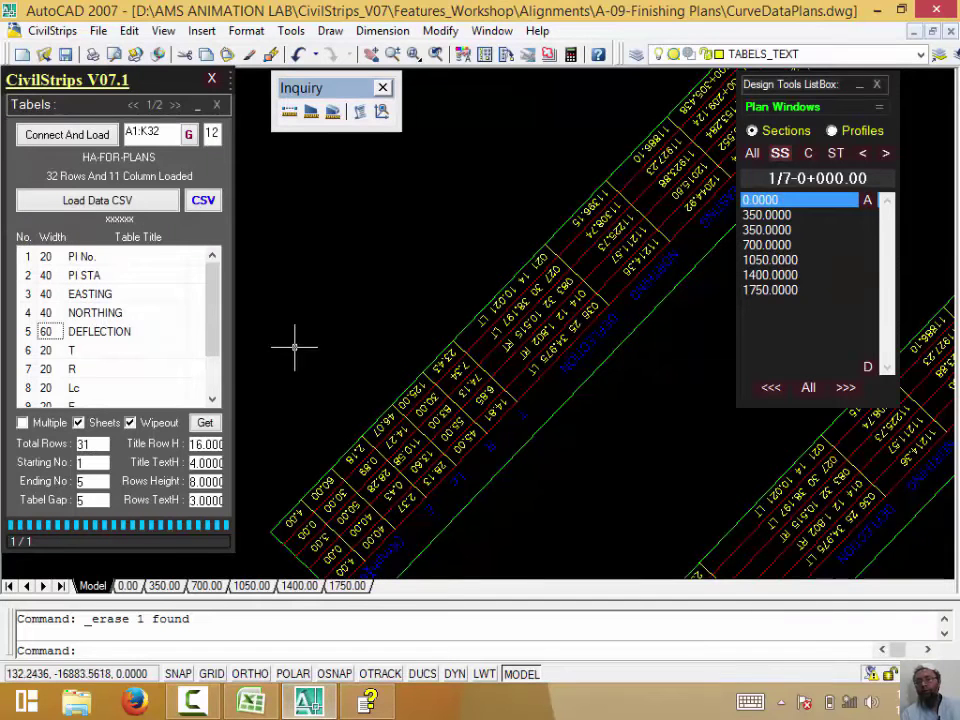
# Load TABELS-ON-PLAN-SETUP-1000-SCALE.csv from Features_Workshop\Alignments\A-09-Finishing Plans and review the loaded column widths.
pyautogui.click(175, 104)
pyautogui.click(112, 328)
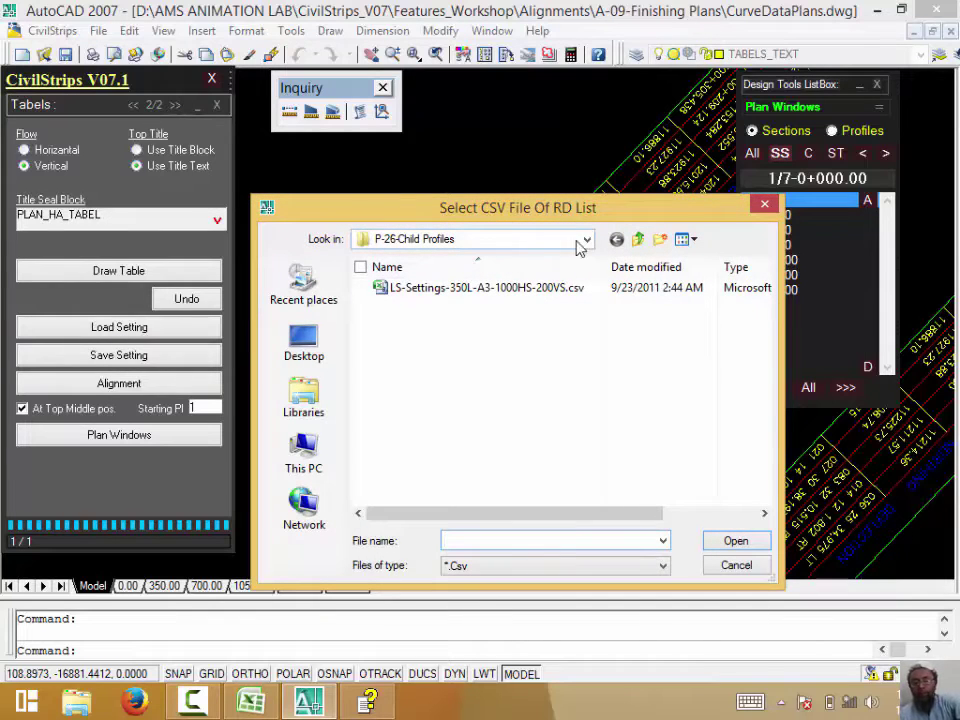
pyautogui.click(578, 241)
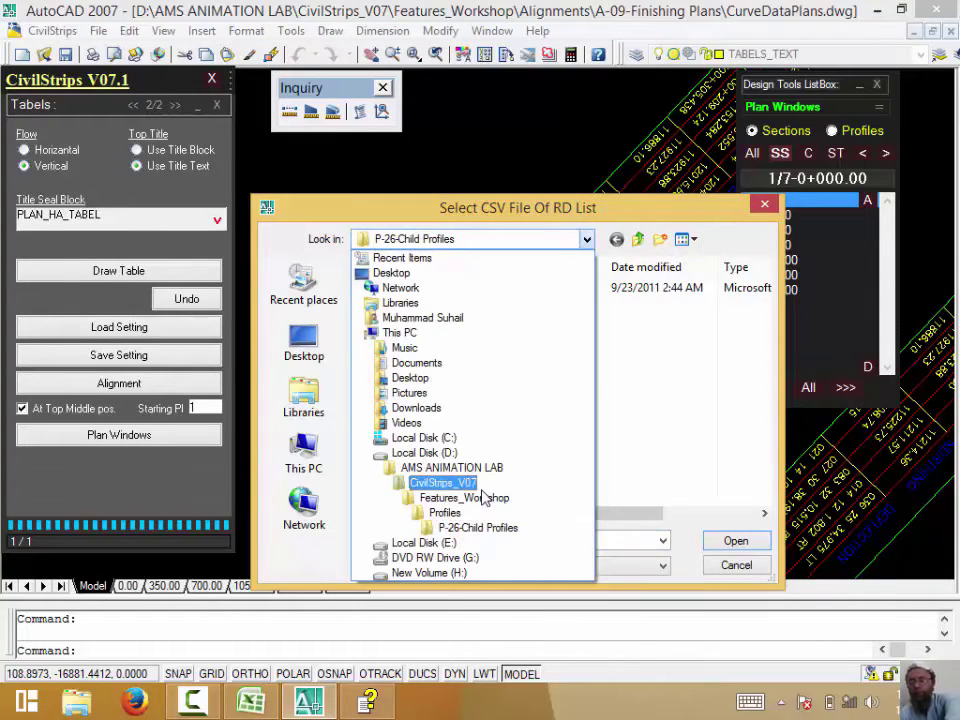
pyautogui.click(470, 498)
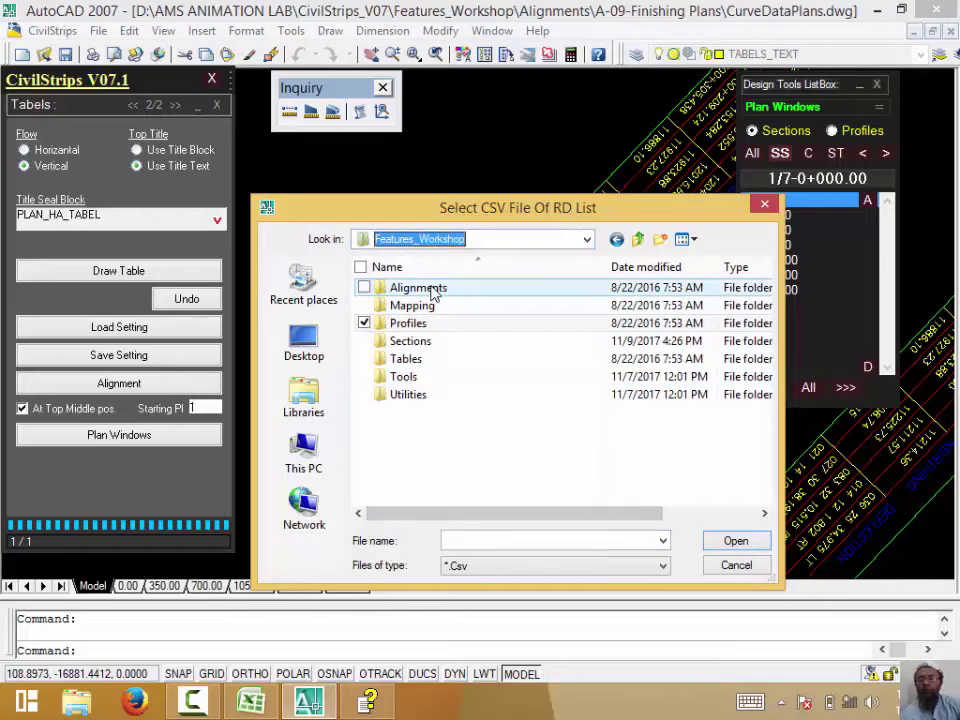
pyautogui.doubleClick(428, 287)
pyautogui.doubleClick(456, 429)
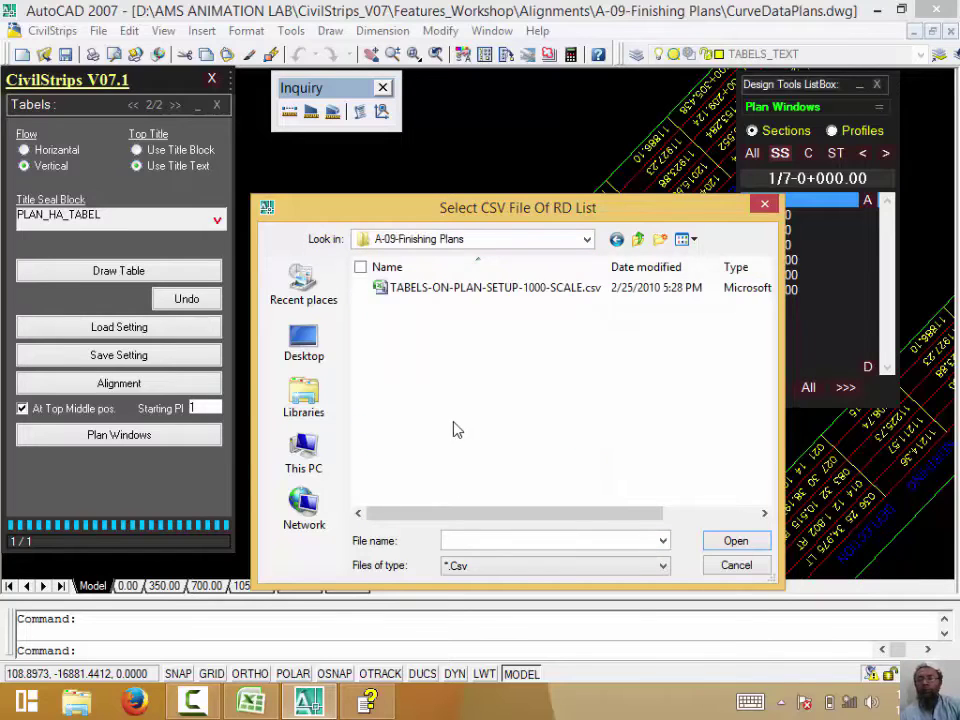
pyautogui.doubleClick(428, 288)
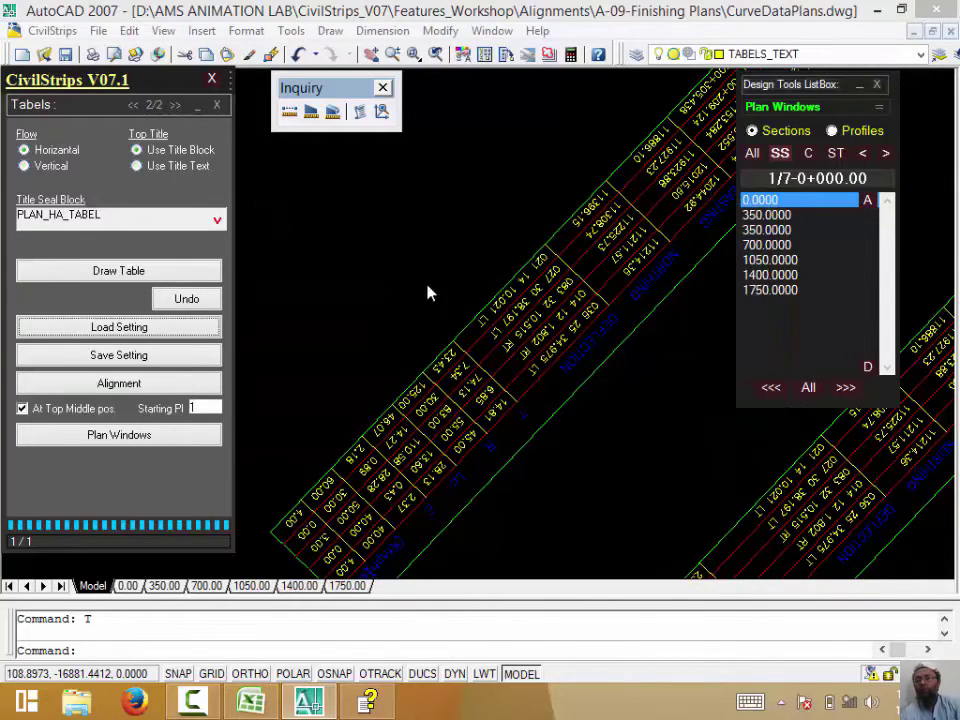
pyautogui.click(133, 104)
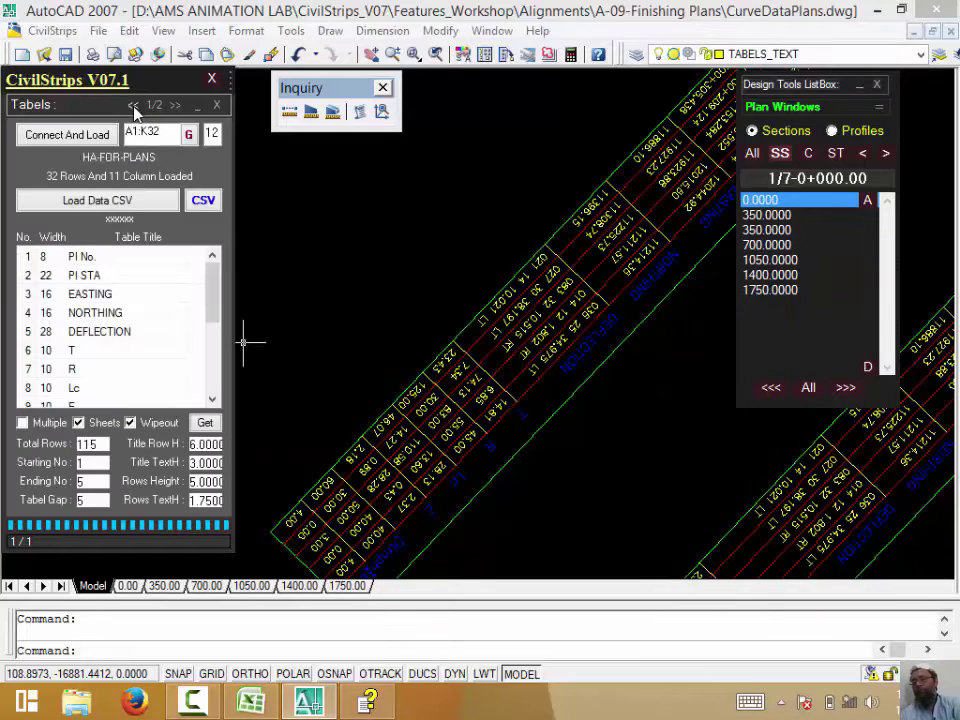
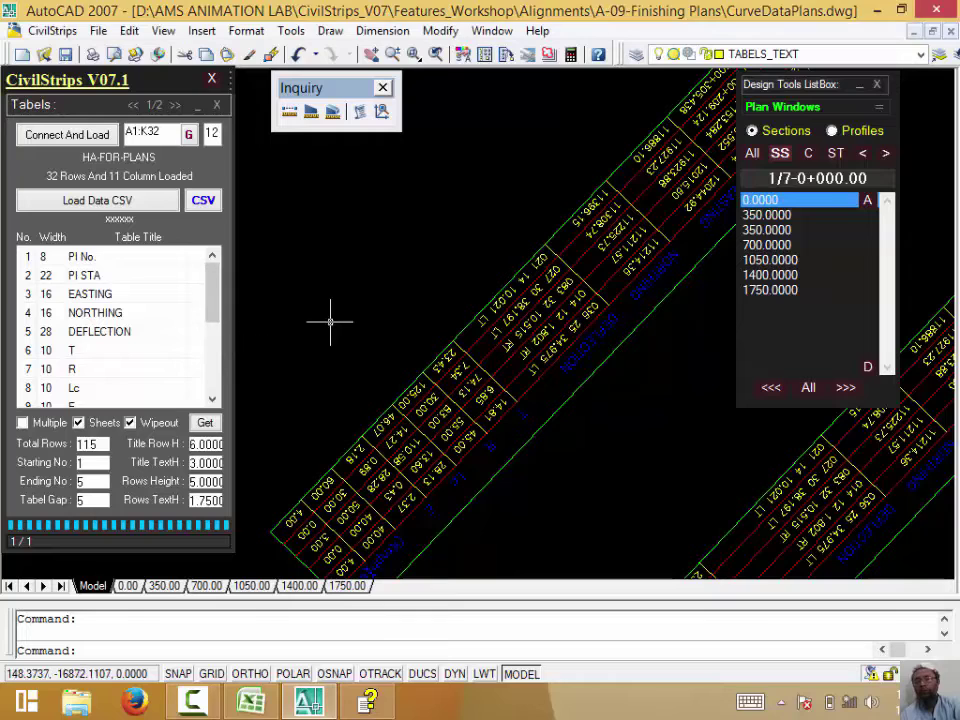
# Dismiss the row-count warning and change Total Rows from 115 to 31.
pyautogui.click(289, 283)
pyautogui.click(251, 315)
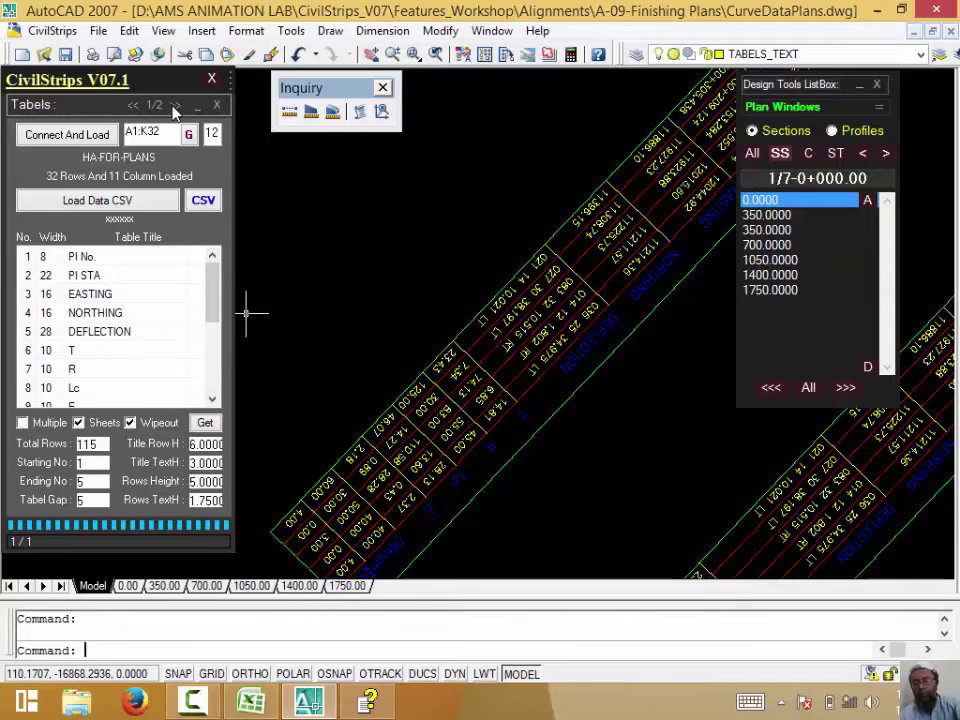
pyautogui.click(175, 105)
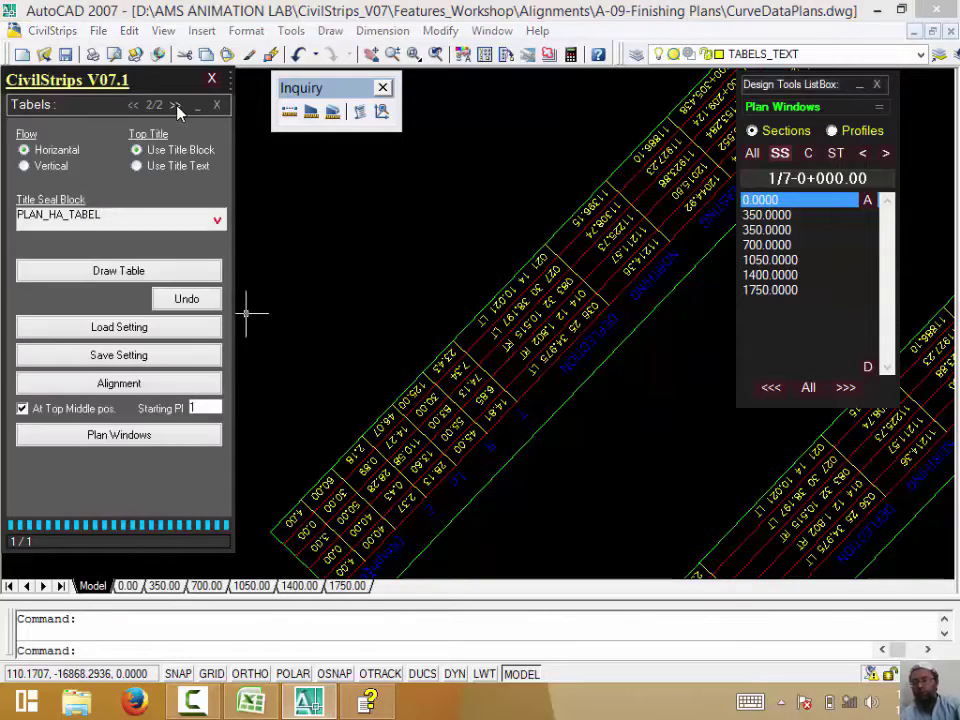
pyautogui.click(92, 276)
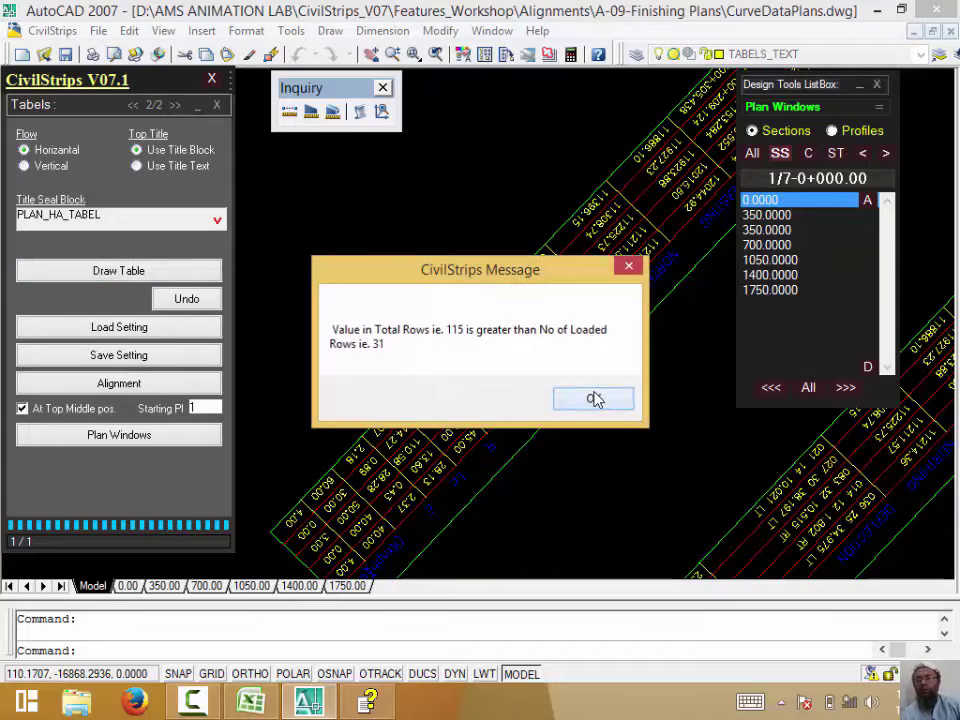
pyautogui.click(594, 399)
pyautogui.click(133, 105)
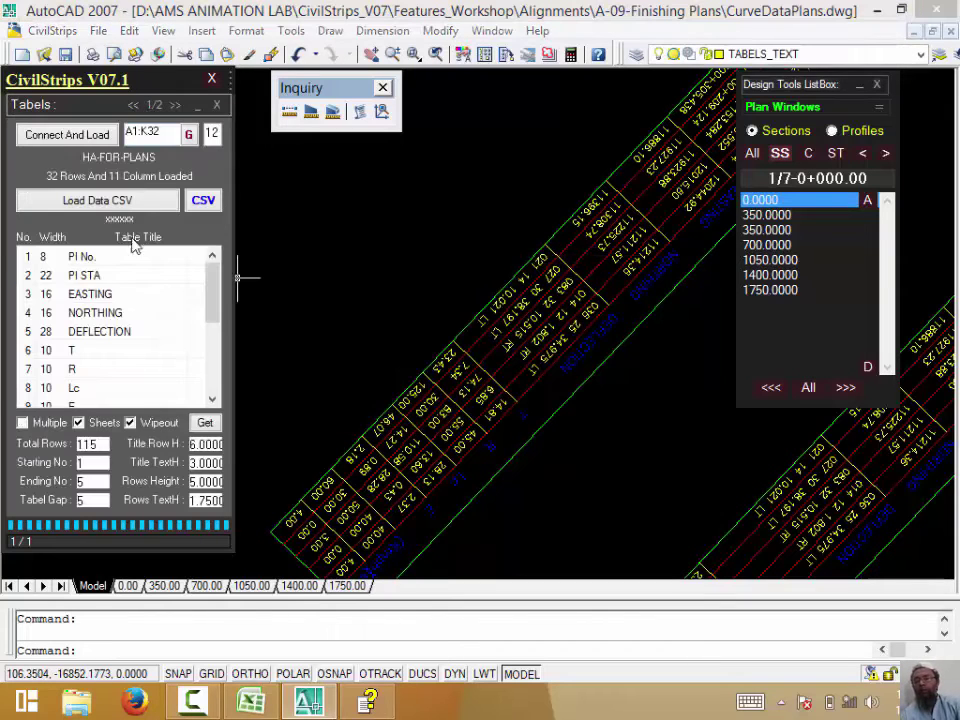
pyautogui.doubleClick(101, 444)
pyautogui.write('31')
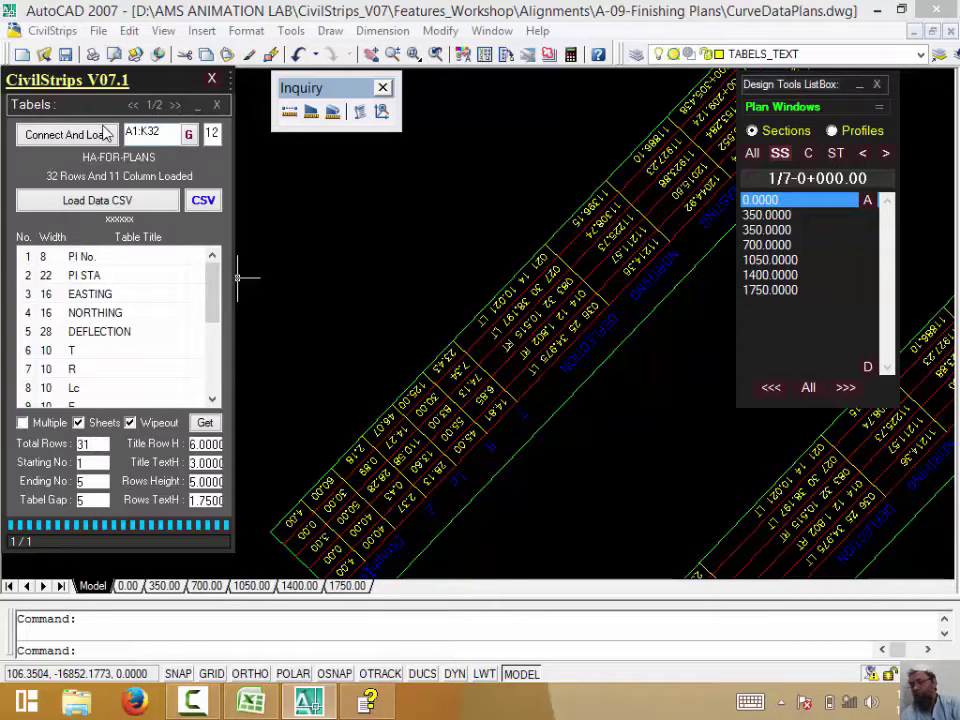
# Draw the five-PI curve data table at a picked point and show it in the first plan window.
pyautogui.click(175, 105)
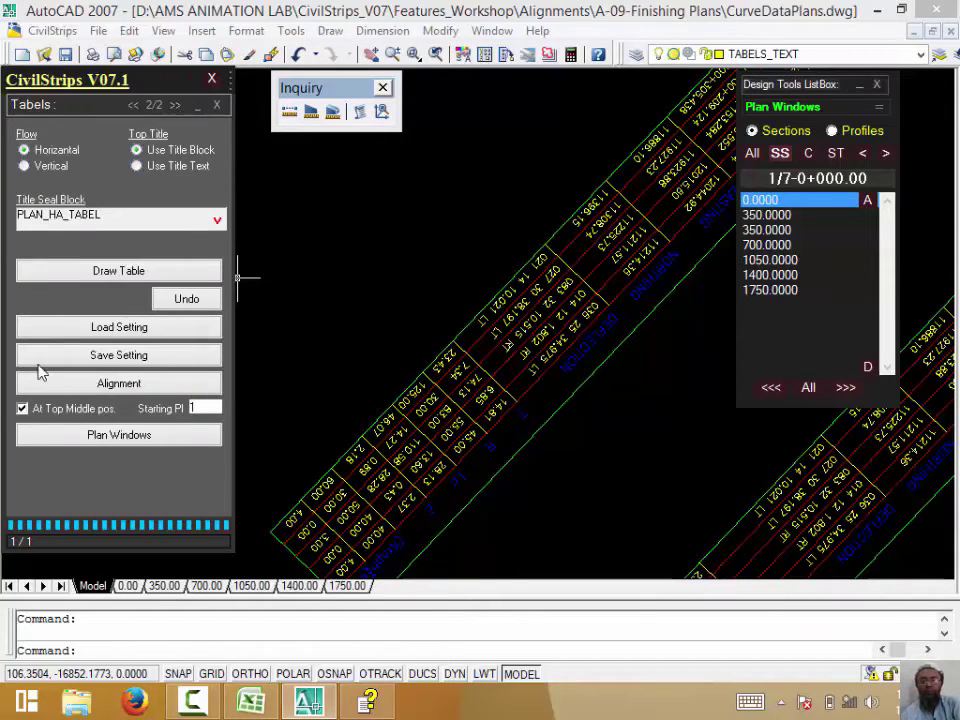
pyautogui.click(92, 270)
pyautogui.scroll(-5, 386, 242)
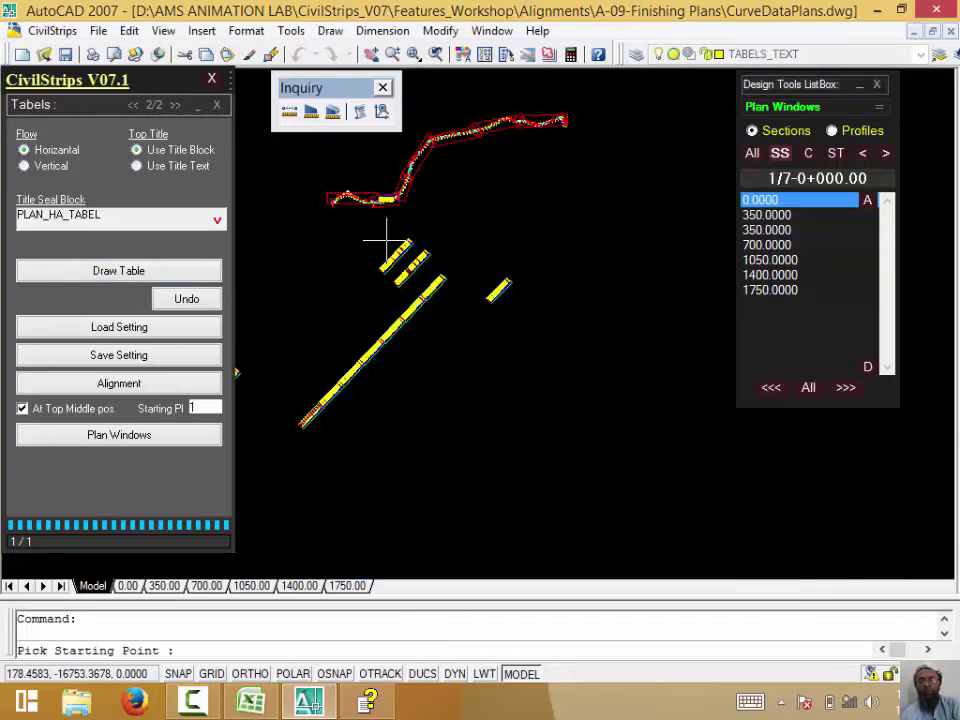
pyautogui.click(525, 416)
pyautogui.scroll(3, 522, 418)
pyautogui.scroll(5, 522, 418)
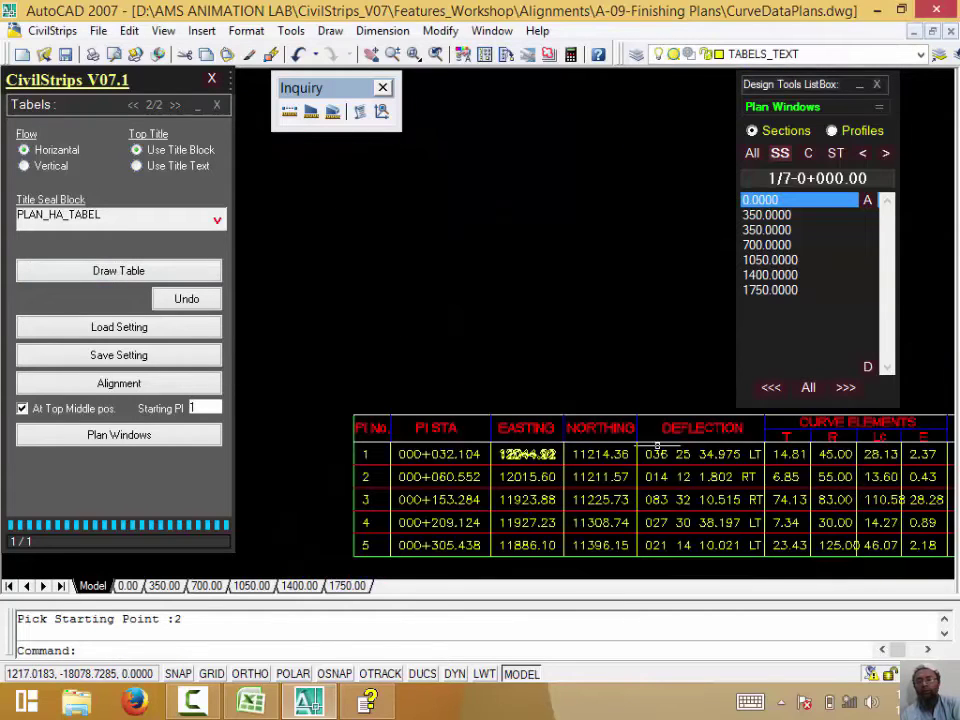
pyautogui.moveTo(708, 490); pyautogui.dragTo(525, 499, button='middle')
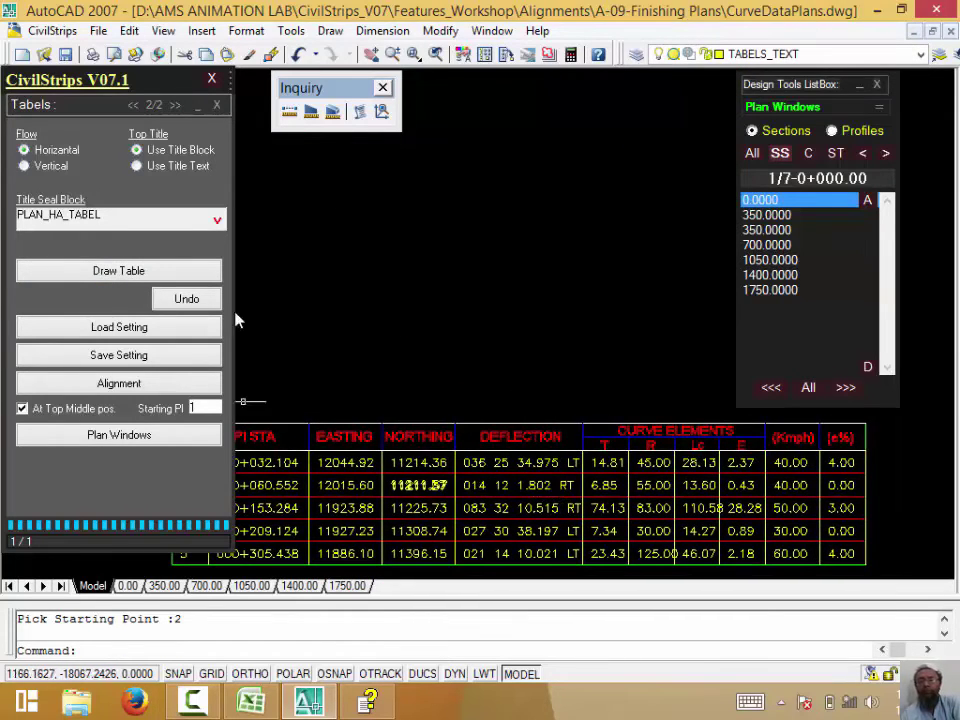
pyautogui.moveTo(454, 423); pyautogui.dragTo(538, 470, button='middle')
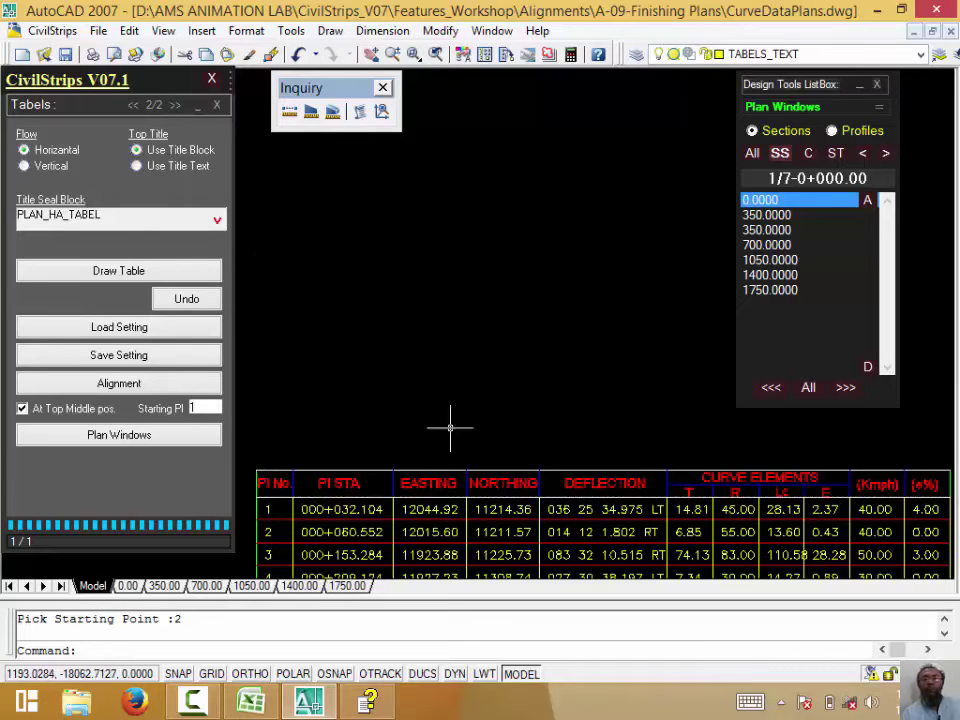
pyautogui.scroll(-3, 450, 427)
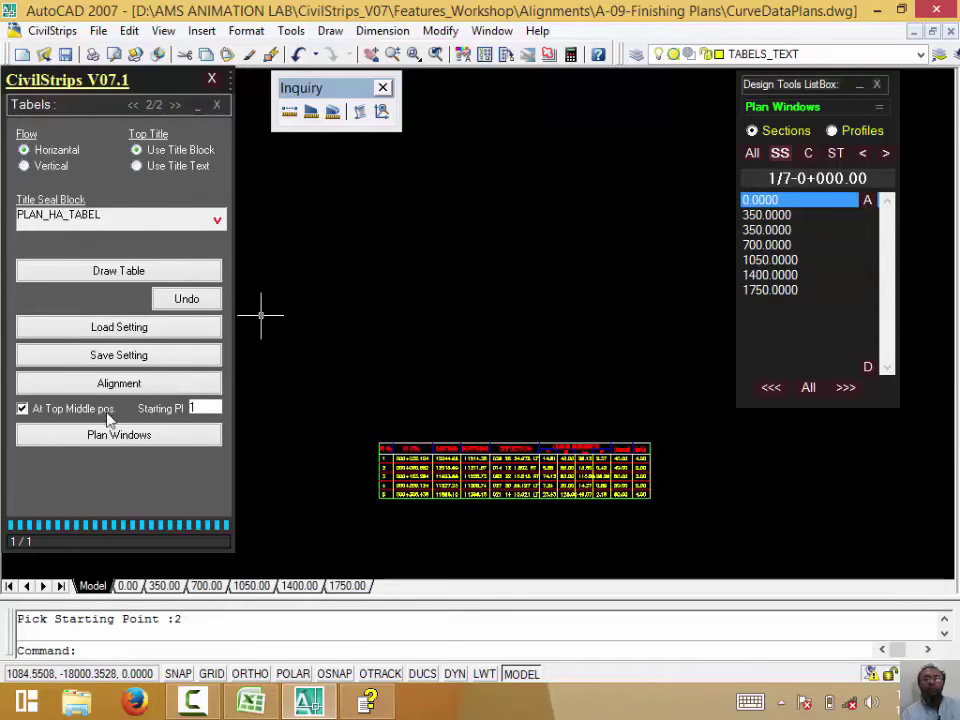
pyautogui.click(136, 438)
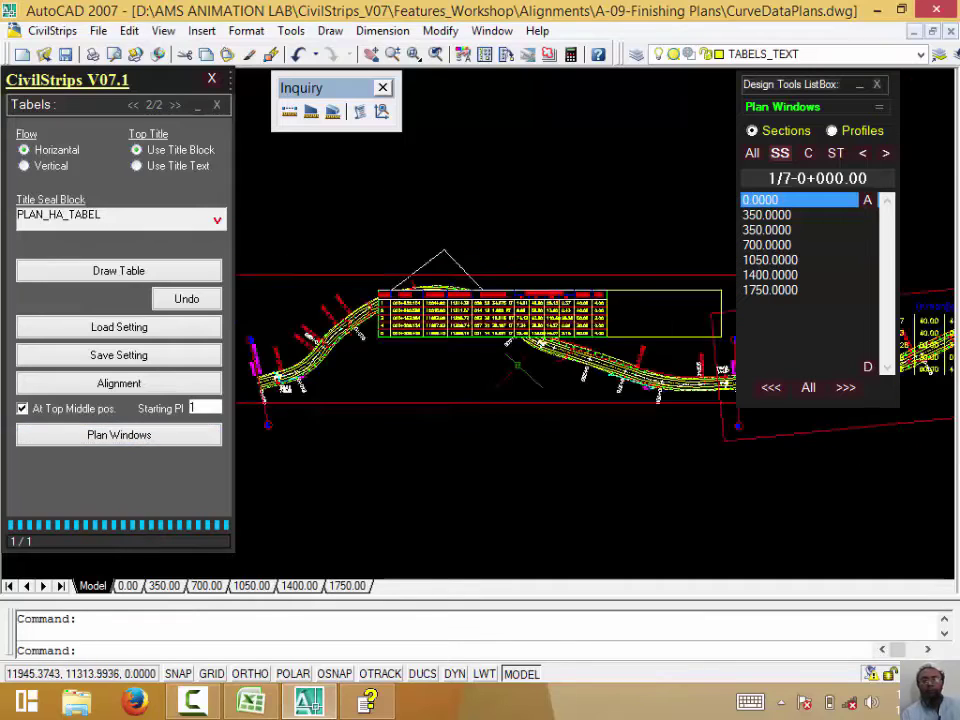
# Erase the five-PI curve data table and return the Tabels panel to page 1/2.
pyautogui.scroll(2, 658, 395)
pyautogui.click(518, 384)
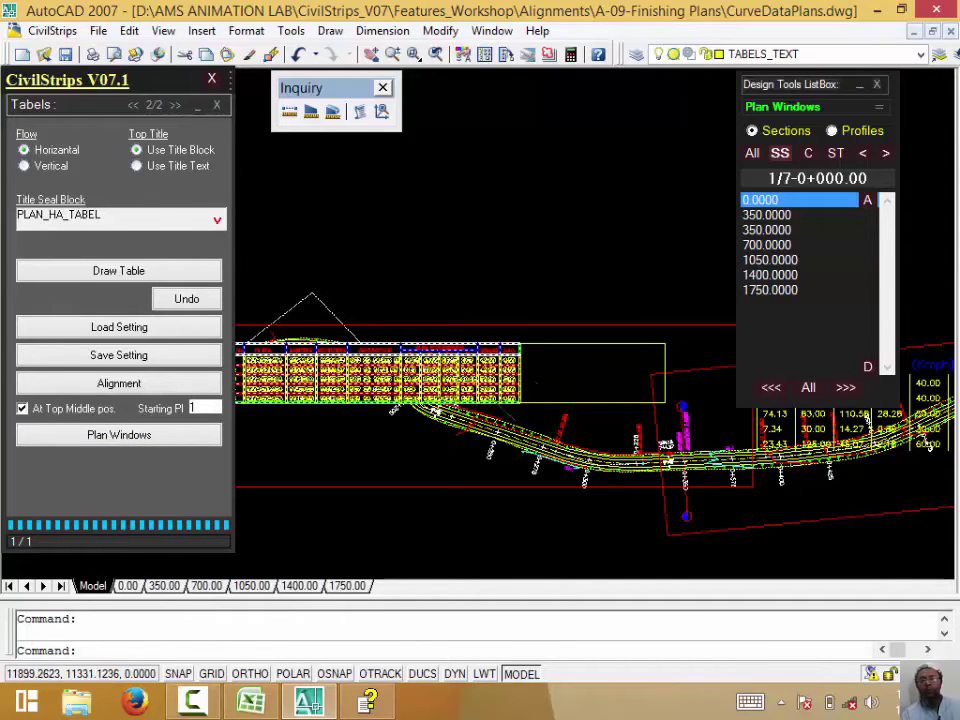
pyautogui.press('Escape')
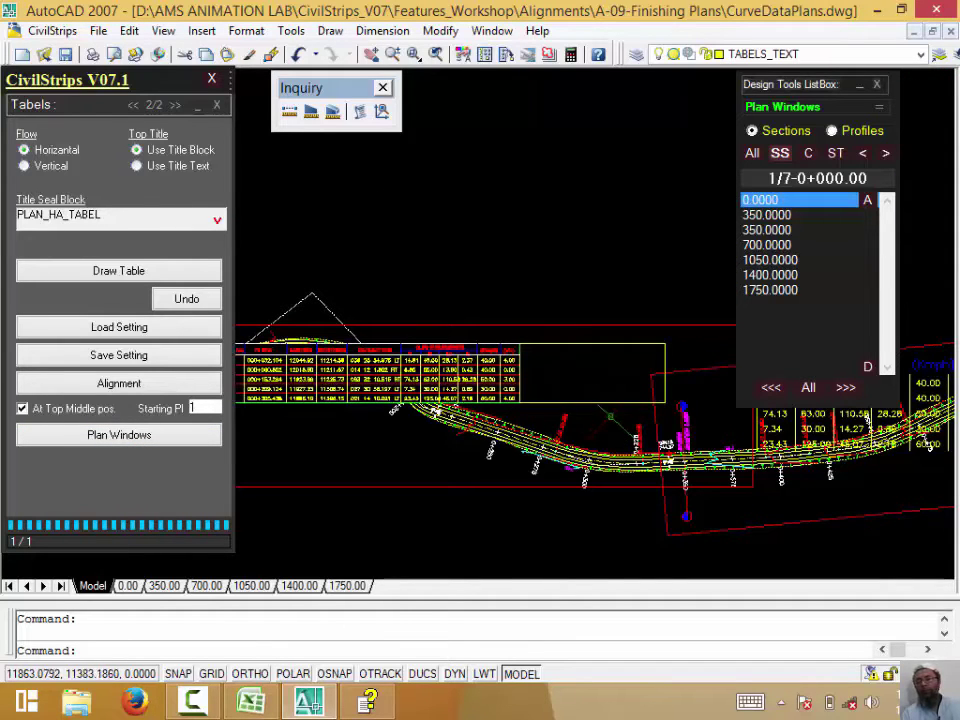
pyautogui.rightClick(611, 88)
pyautogui.click(635, 98)
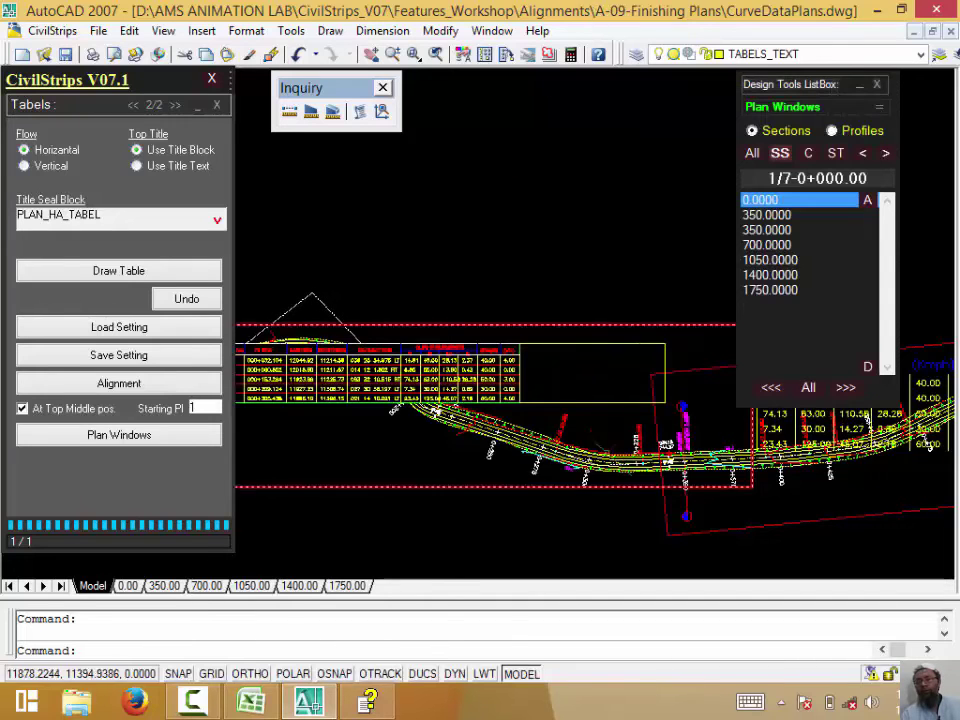
pyautogui.click(597, 404)
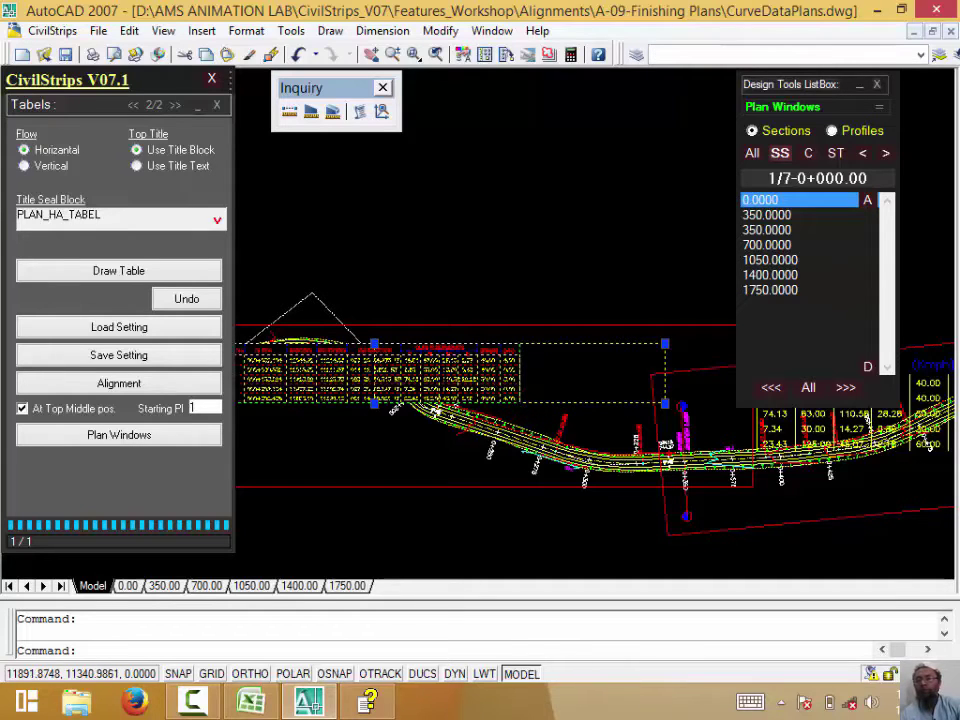
pyautogui.rightClick(516, 402)
pyautogui.click(560, 185)
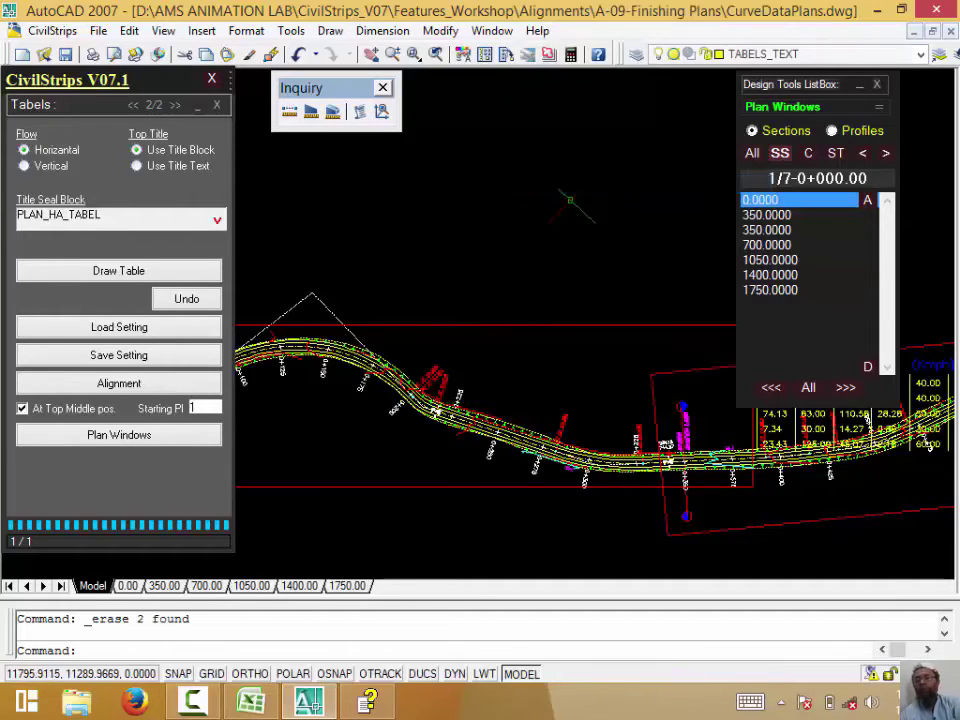
pyautogui.click(133, 105)
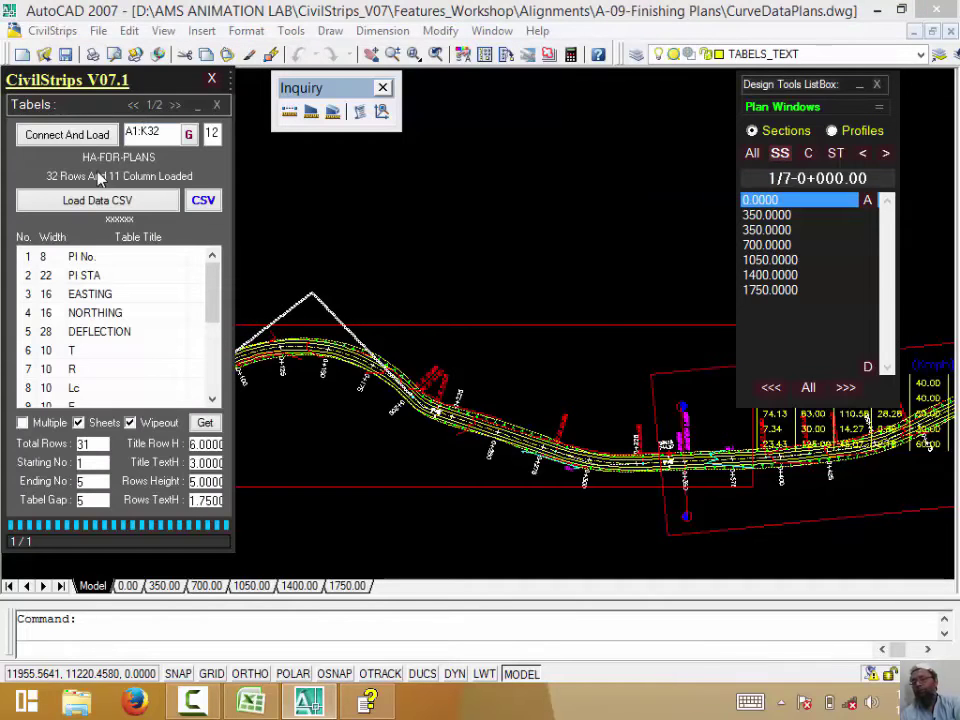
# Turn off table placement on Sheets and redraw the table in the first plan window.
pyautogui.click(78, 423)
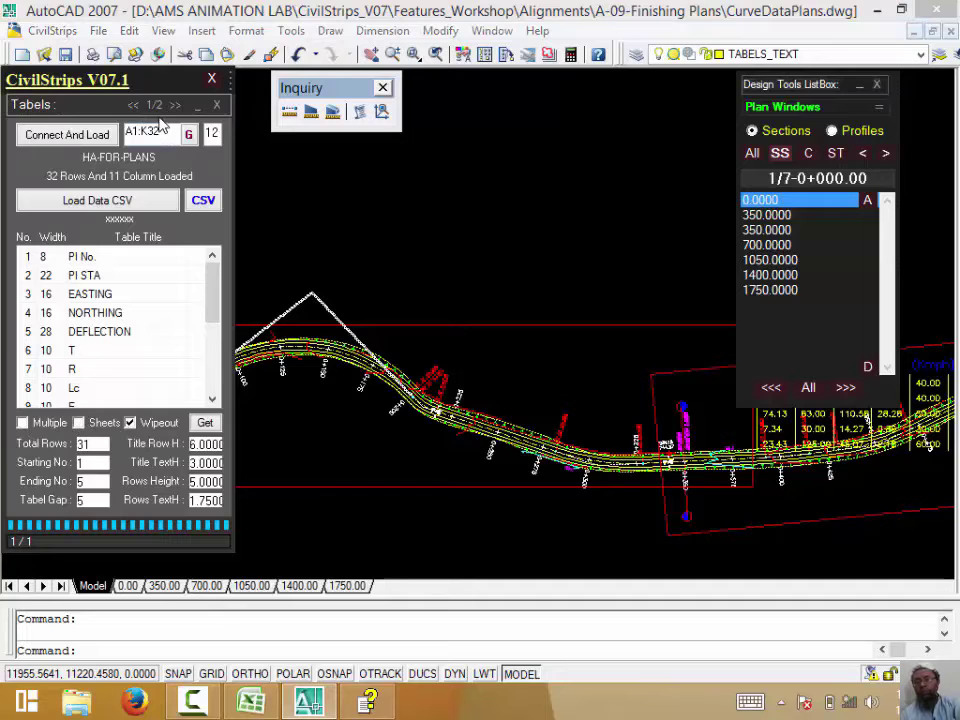
pyautogui.click(176, 106)
pyautogui.click(103, 437)
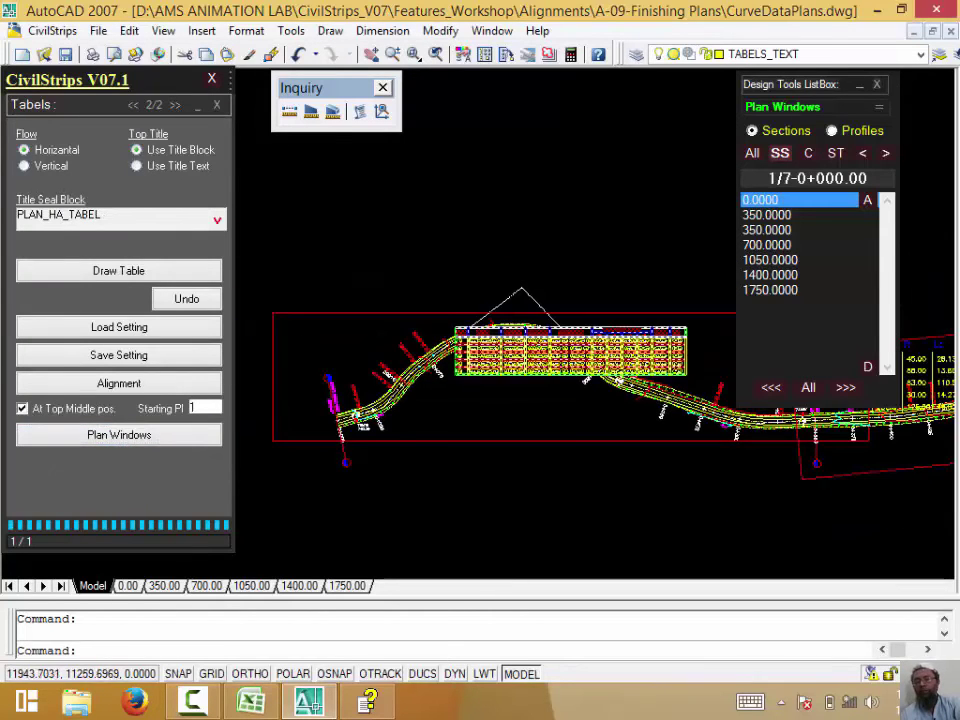
pyautogui.moveTo(558, 368); pyautogui.dragTo(580, 460, button='middle')
pyautogui.moveTo(505, 364); pyautogui.dragTo(522, 390, button='middle')
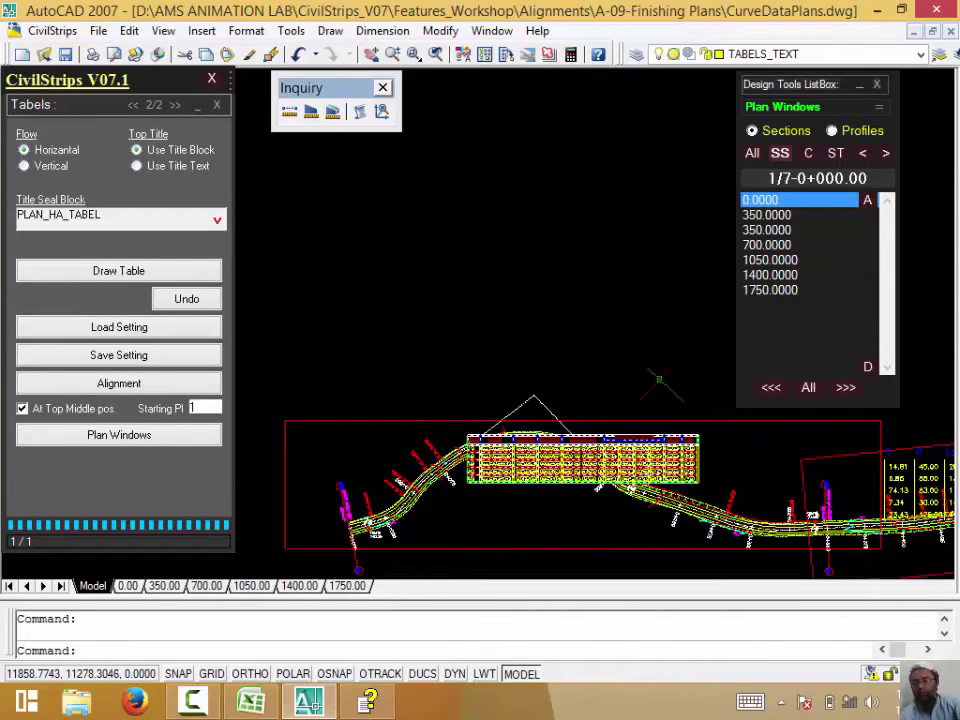
# Erase the curve data table placed at the plan window's top middle.
pyautogui.rightClick(639, 350)
pyautogui.click(594, 308)
pyautogui.moveTo(594, 308); pyautogui.dragTo(514, 272)
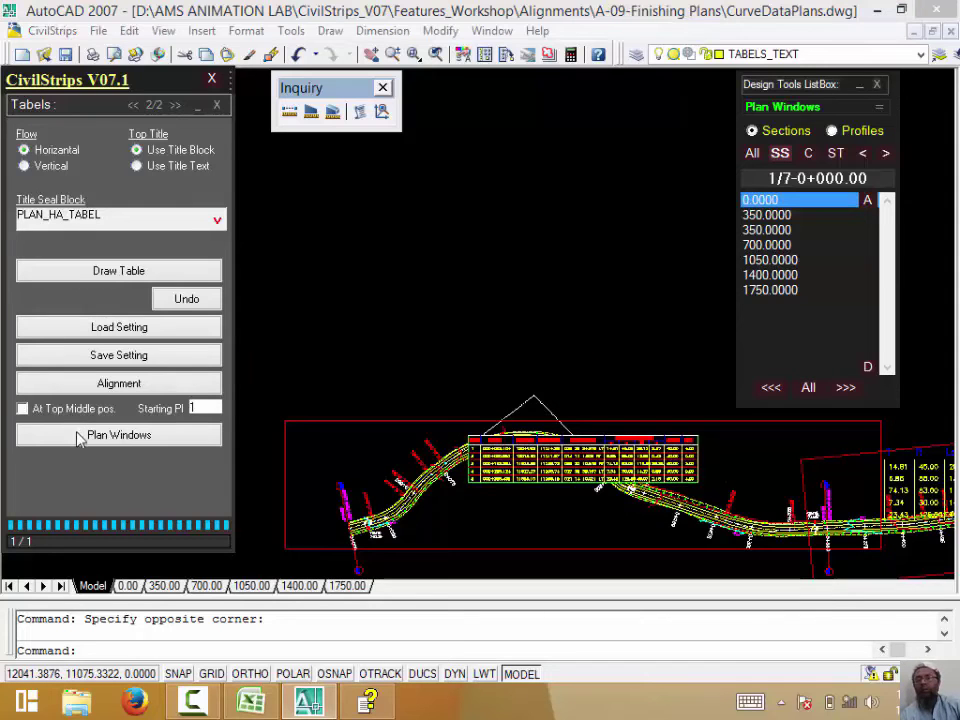
pyautogui.click(655, 445)
pyautogui.rightClick(693, 440)
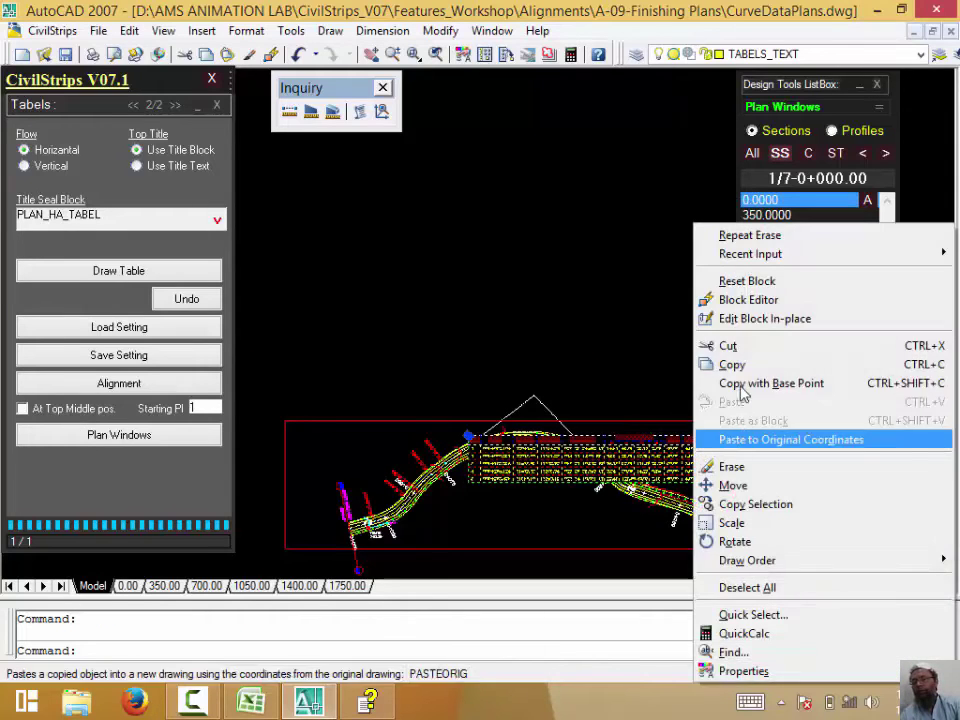
pyautogui.click(730, 467)
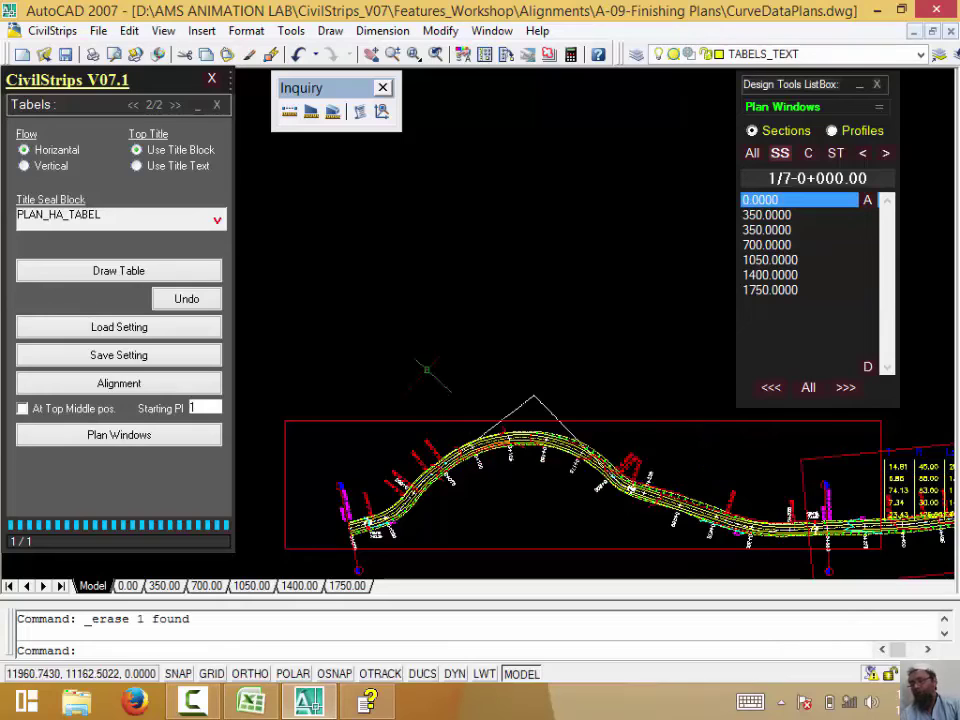
# Regenerate the plan windows, then Repeat Erase the left curve-data table.
pyautogui.moveTo(373, 332); pyautogui.dragTo(356, 301)
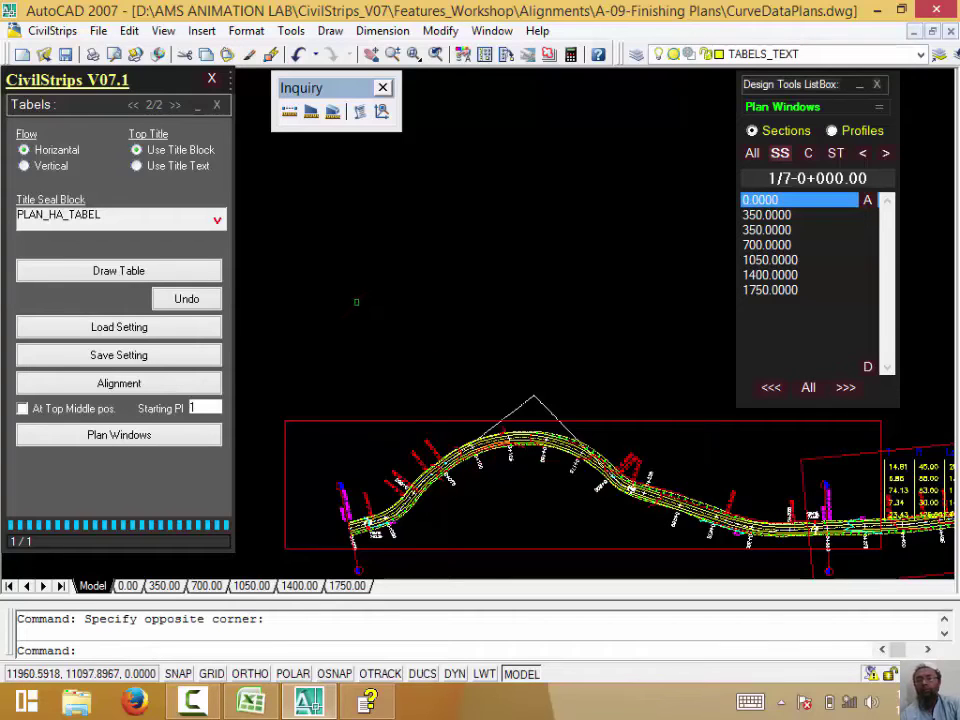
pyautogui.click(131, 438)
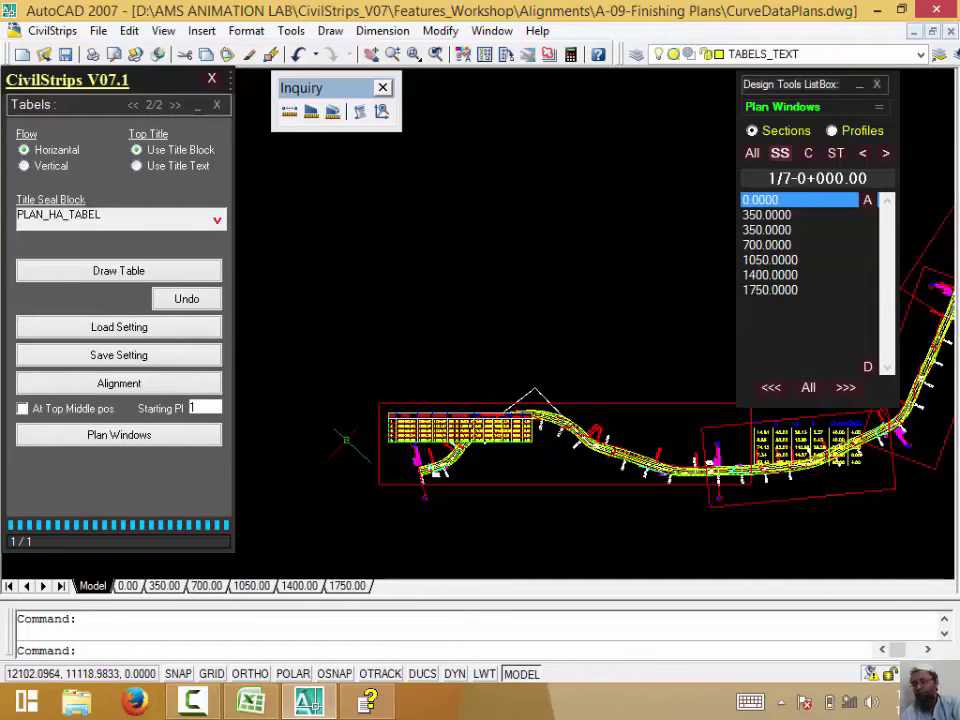
pyautogui.rightClick(356, 356)
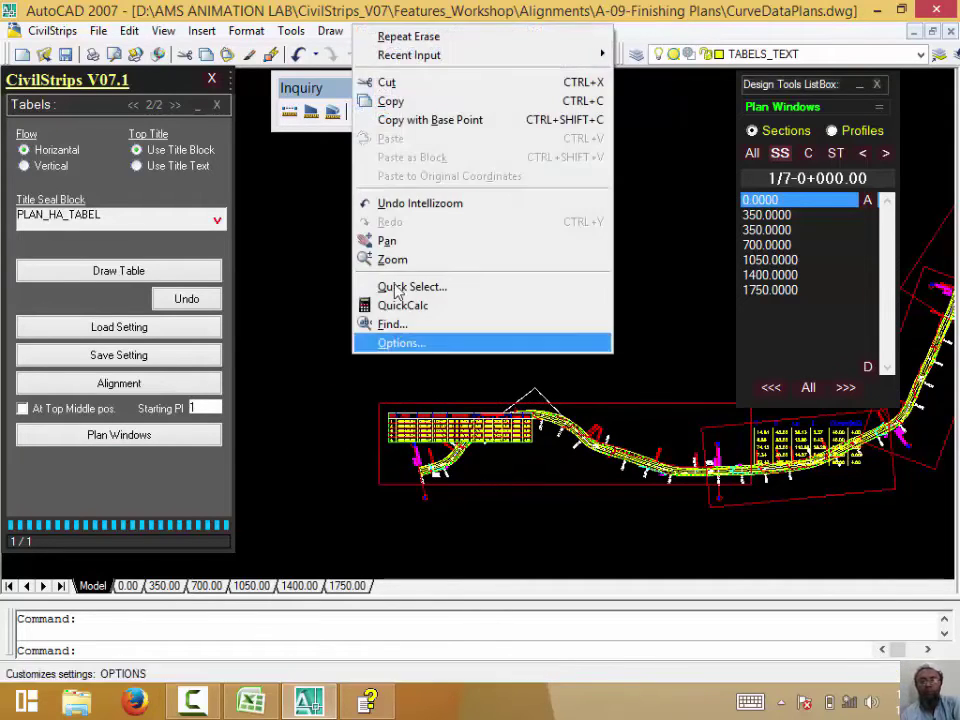
pyautogui.click(397, 5)
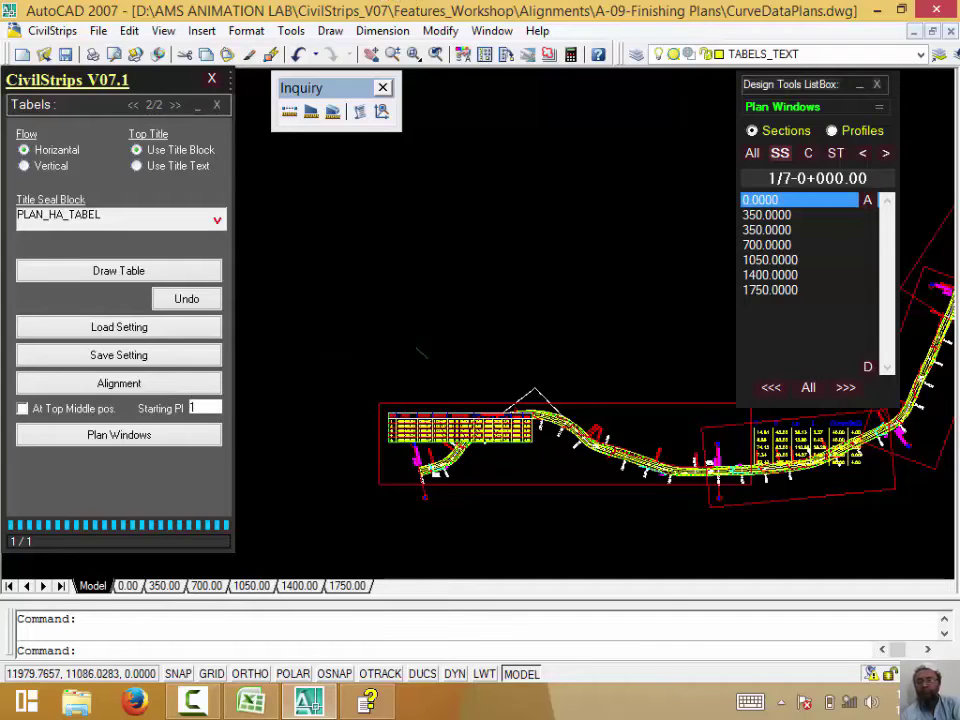
pyautogui.rightClick(405, 339)
pyautogui.click(475, 349)
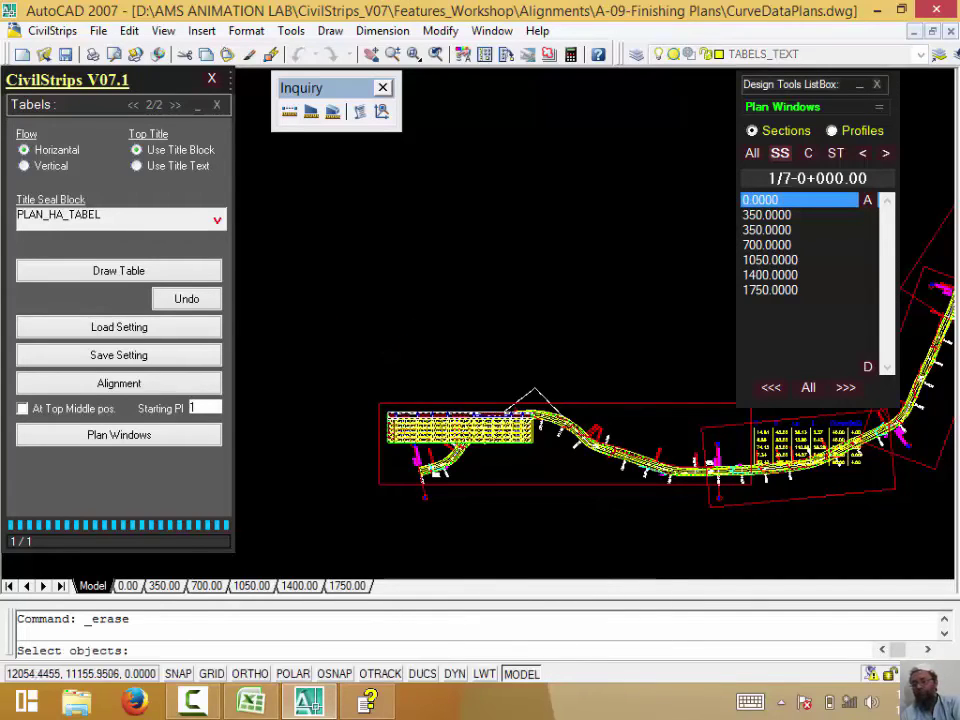
pyautogui.click(273, 387)
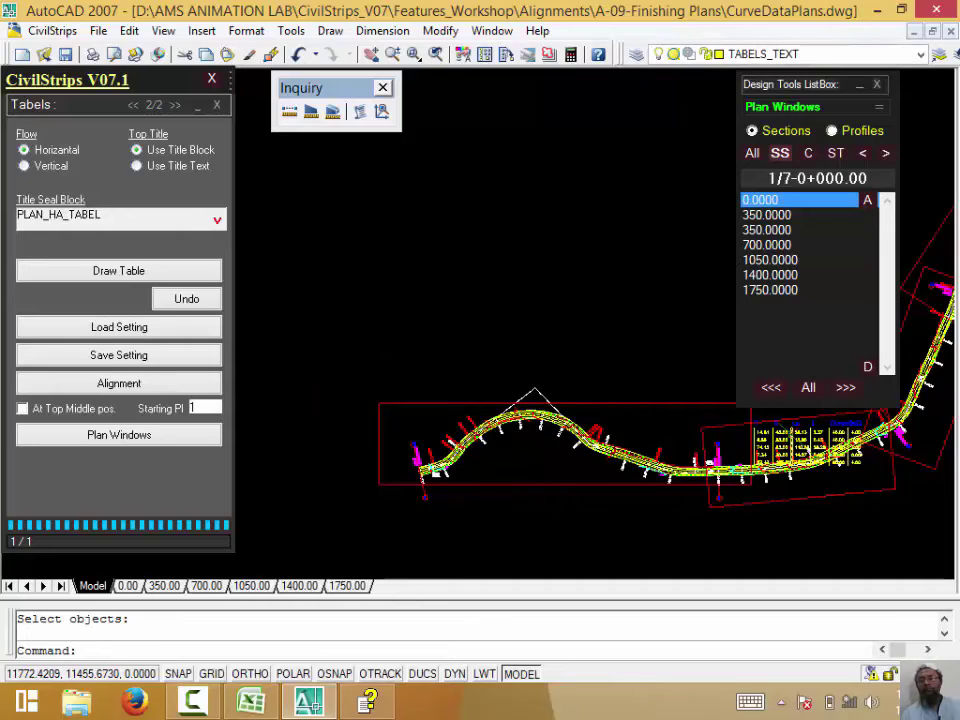
pyautogui.scroll(3, 910, 432)
# Turn At Top Middle pos. back on and redraw the first plan window's table.
pyautogui.scroll(1, 910, 432)
pyautogui.scroll(1, 910, 432)
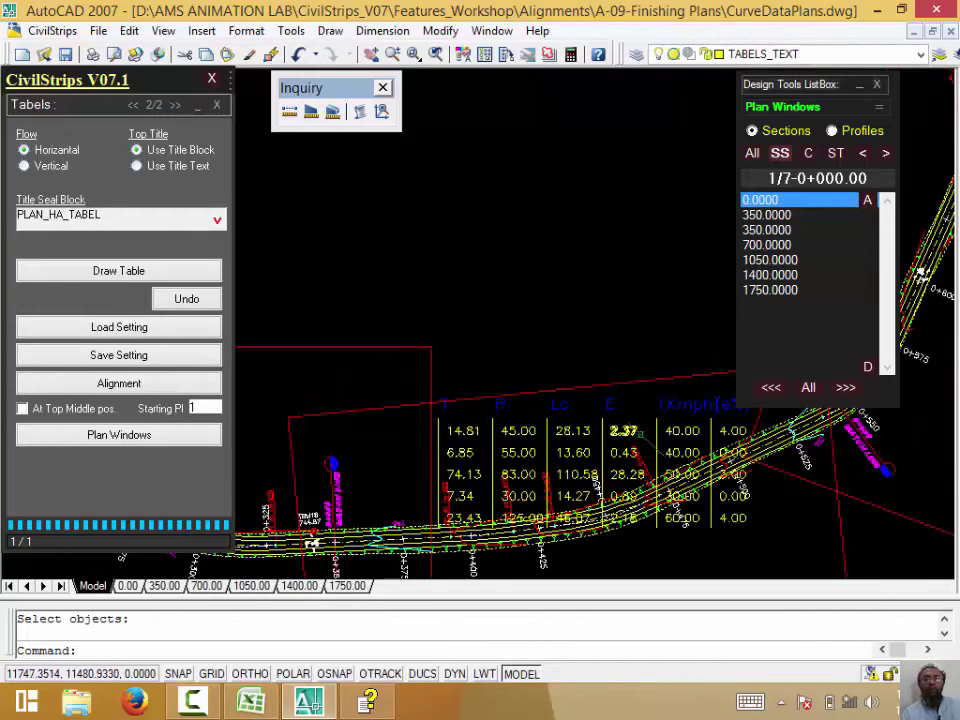
pyautogui.scroll(-4, 807, 450)
pyautogui.moveTo(600, 400); pyautogui.dragTo(515, 450, button='middle')
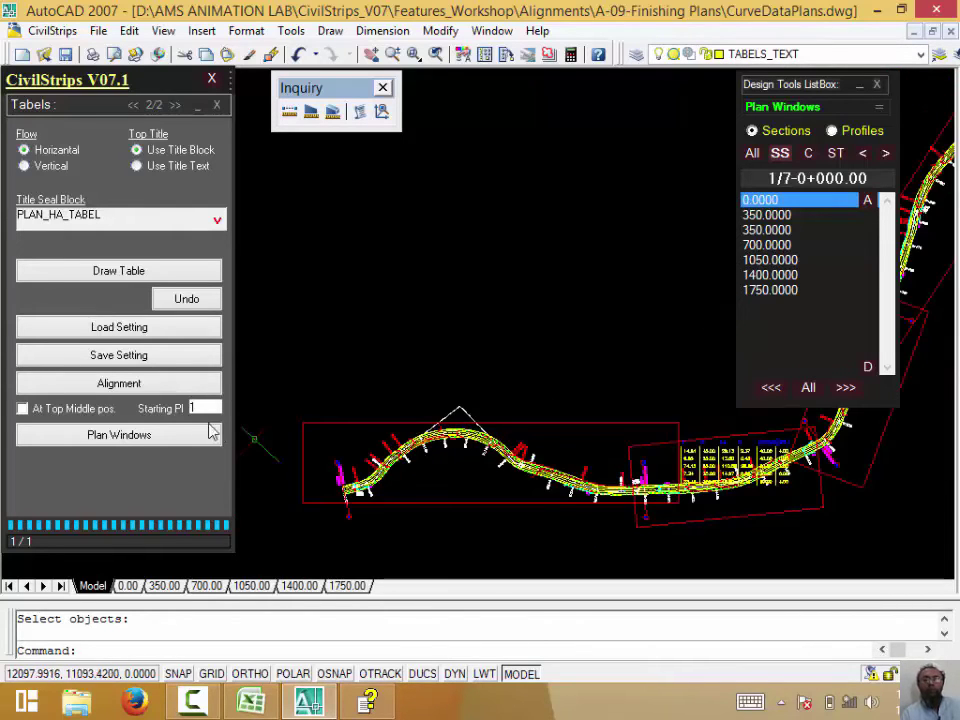
pyautogui.click(97, 411)
pyautogui.click(103, 437)
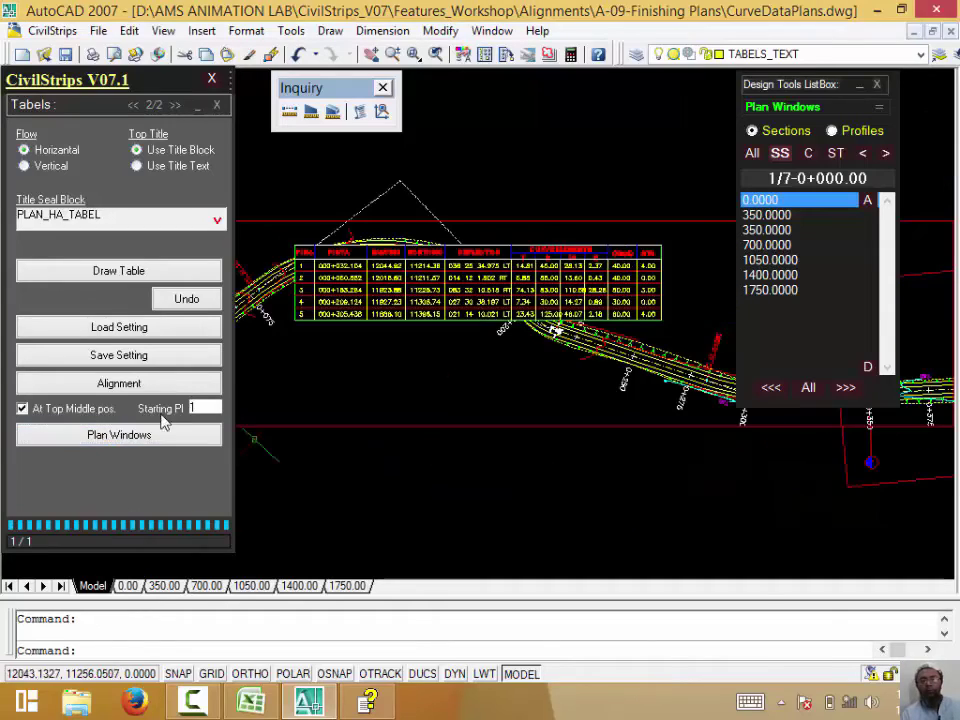
# Zoom and pan to inspect the new table centred above the alignment near 0+300.
pyautogui.moveTo(571, 428); pyautogui.dragTo(437, 468, button='middle')
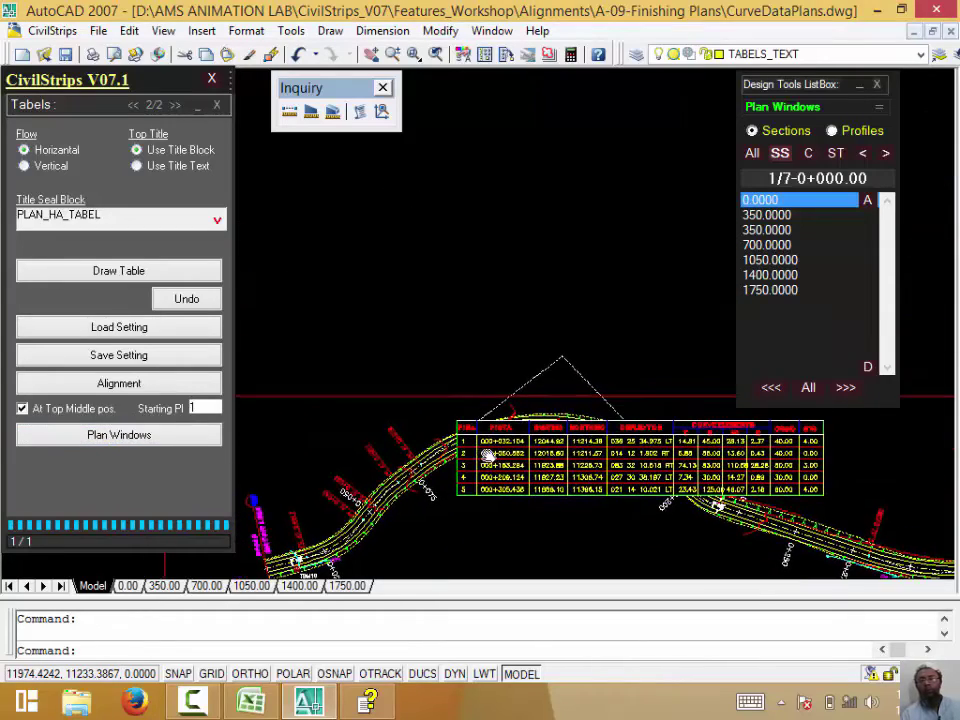
pyautogui.scroll(1, 437, 468)
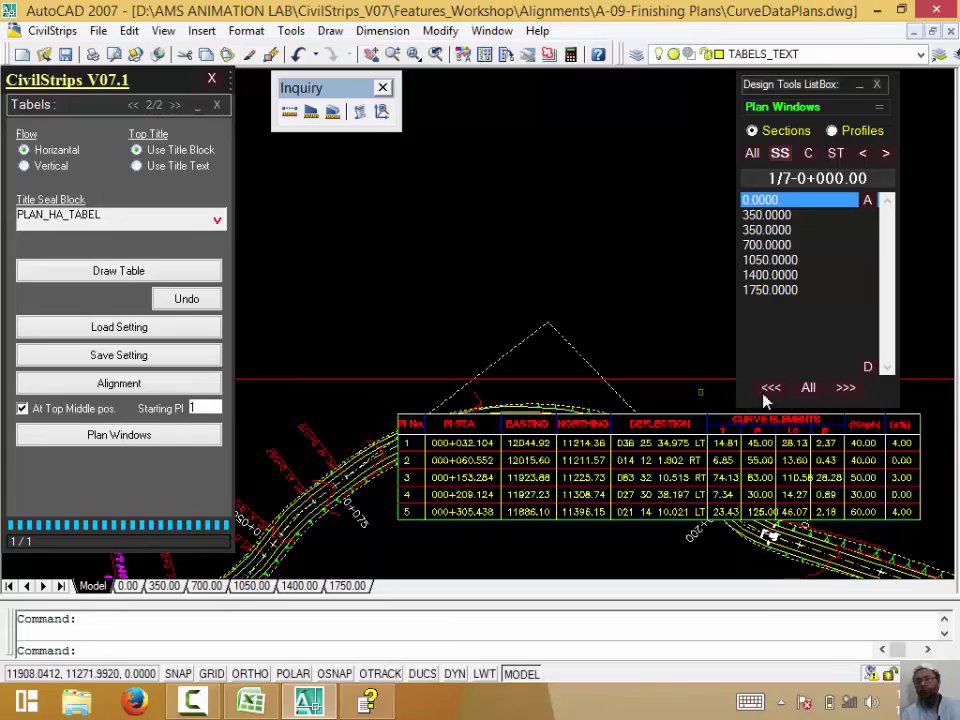
pyautogui.moveTo(765, 400)
pyautogui.mouseDown(button='middle')
pyautogui.moveTo(305, 314)
pyautogui.moveTo(237, 240)
pyautogui.mouseUp(button='middle')
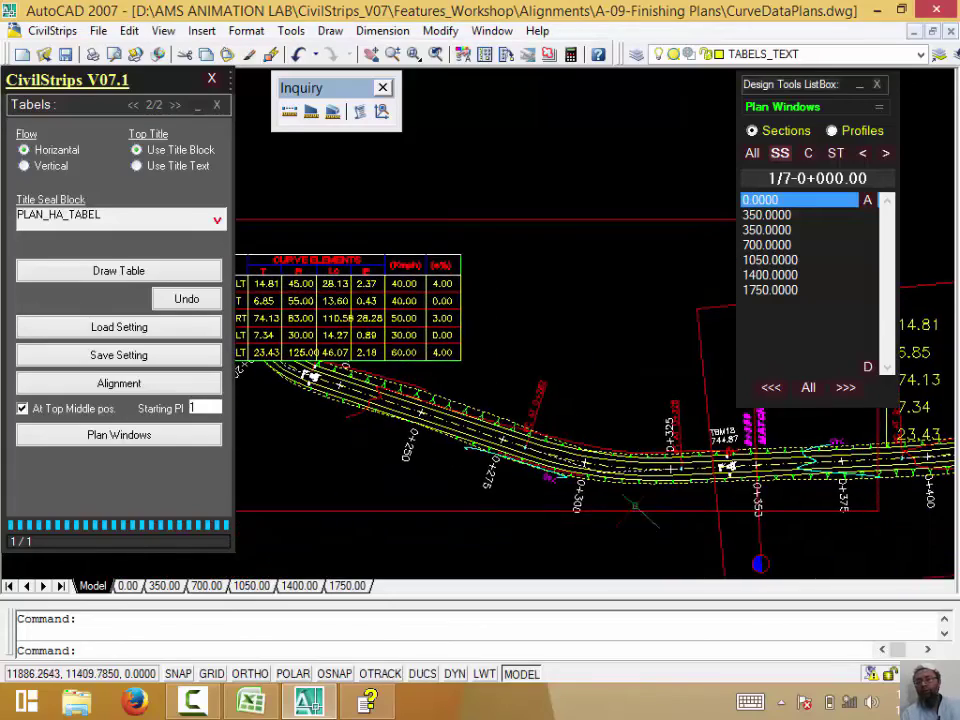
pyautogui.scroll(2, 585, 463)
pyautogui.scroll(1, 585, 463)
pyautogui.moveTo(631, 342)
pyautogui.mouseDown(button='middle')
pyautogui.moveTo(600, 400)
pyautogui.moveTo(711, 426)
pyautogui.mouseUp(button='middle')
pyautogui.scroll(1, 452, 347)
pyautogui.scroll(2, 452, 347)
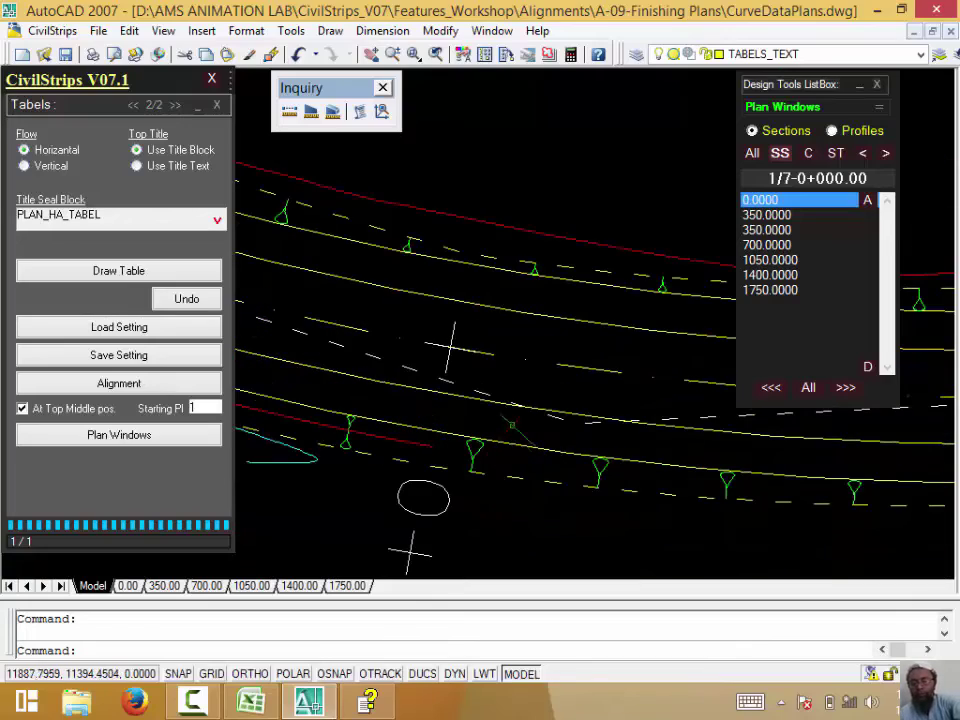
pyautogui.scroll(-2, 452, 347)
pyautogui.scroll(-2, 452, 347)
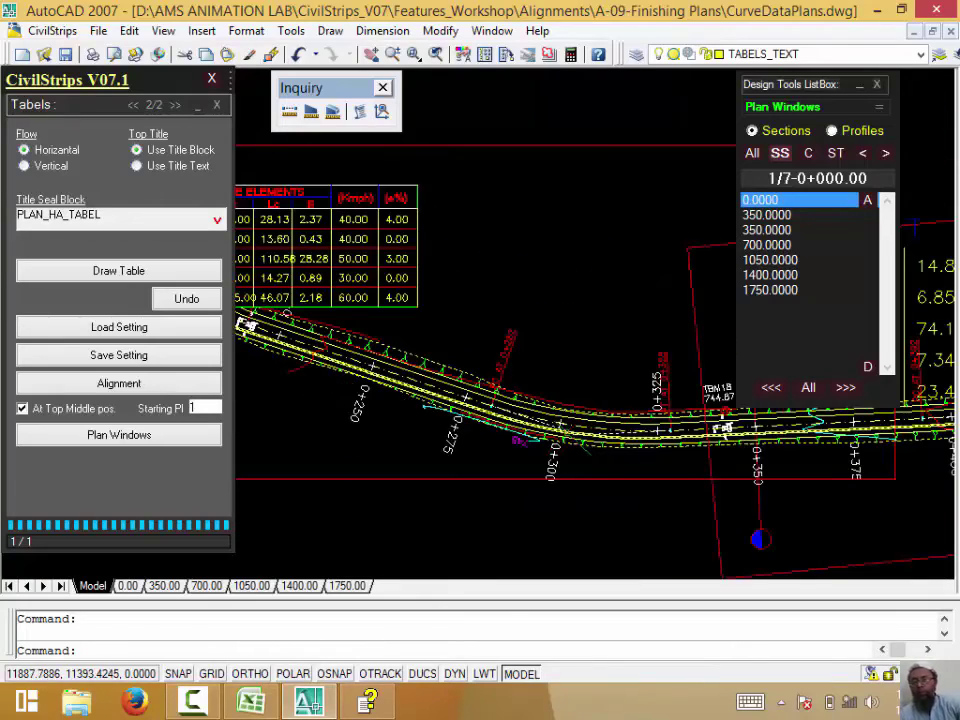
pyautogui.scroll(-4, 546, 218)
pyautogui.moveTo(546, 218); pyautogui.dragTo(546, 368, button='middle')
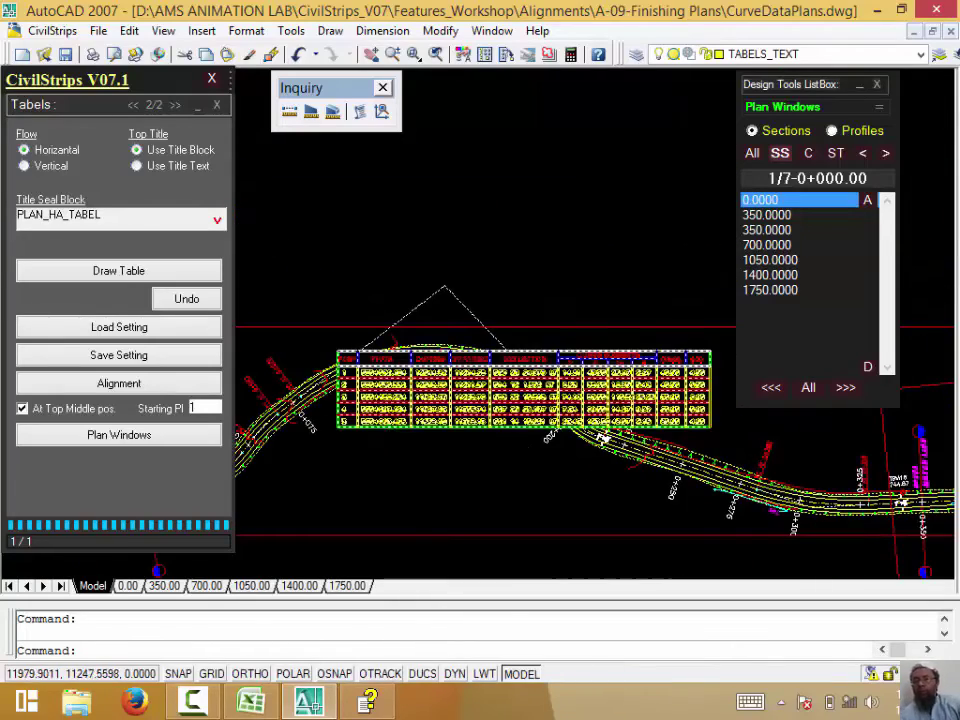
# Select plan windows 350.0000 through 1750.0000 in the list.
pyautogui.scroll(4, 352, 395)
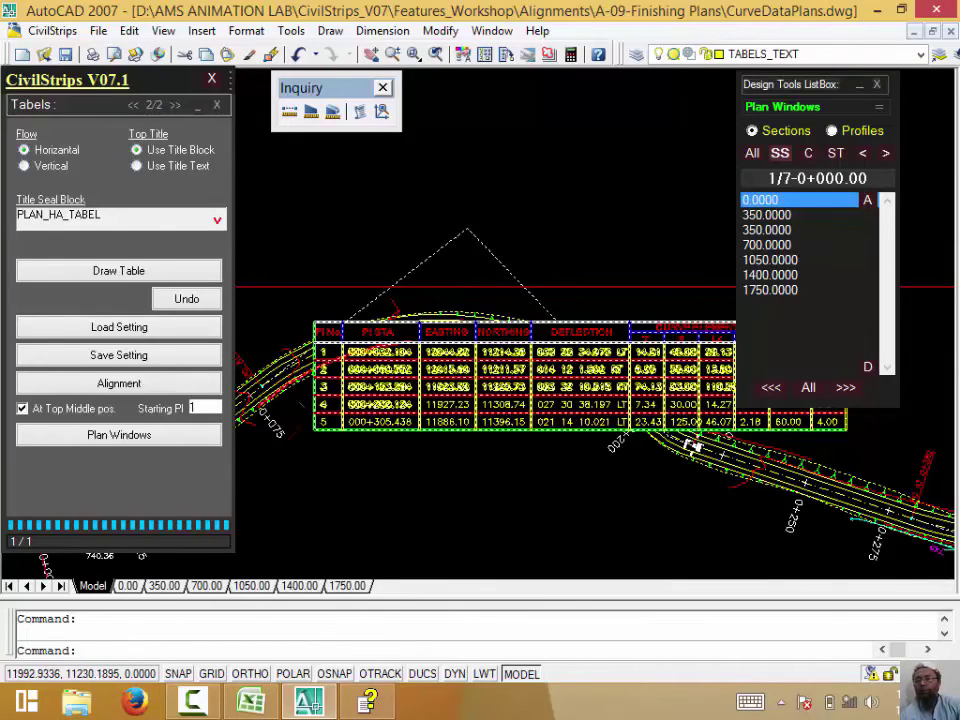
pyautogui.scroll(-2, 694, 443)
pyautogui.scroll(-2, 694, 443)
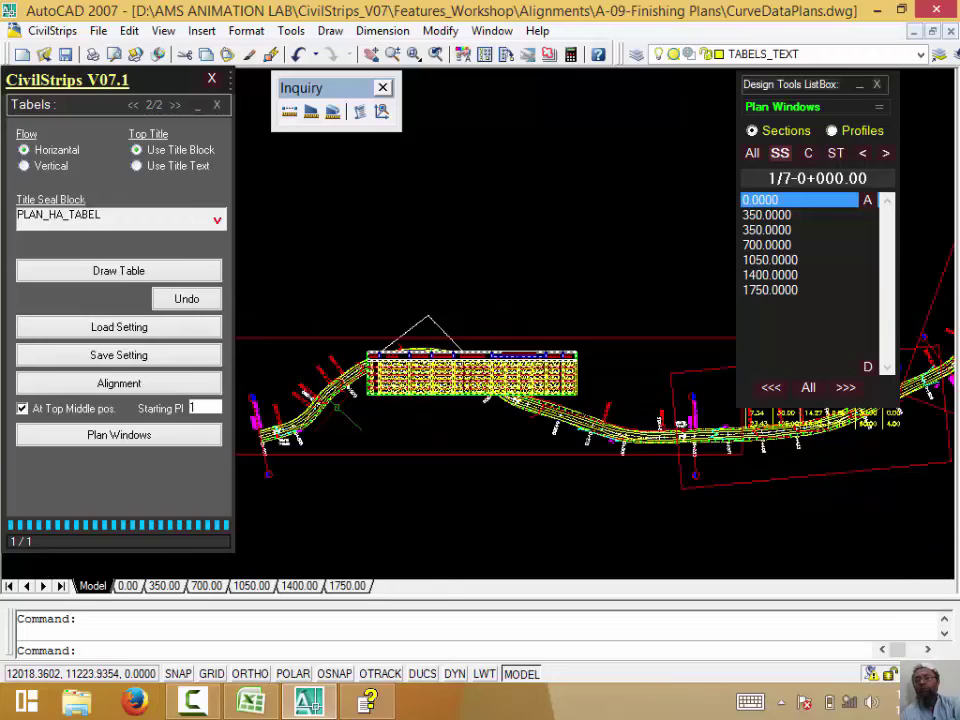
pyautogui.click(750, 215)
pyautogui.keyDown('shift'); pyautogui.click(766, 289); pyautogui.keyUp('shift')
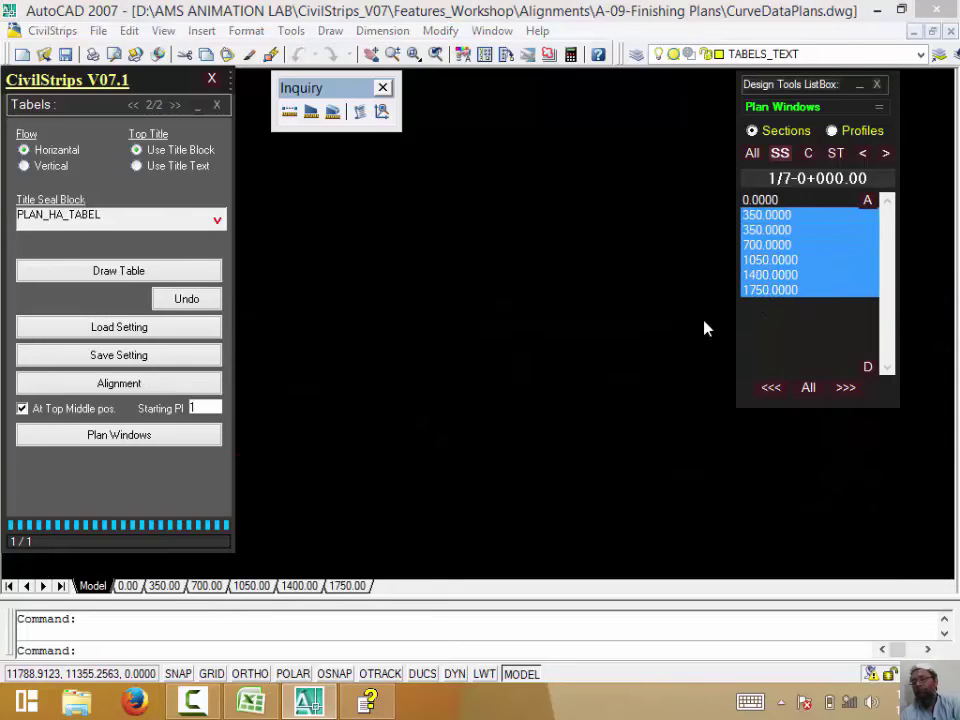
# Draw top-middle curve-data tables in all six selected plan windows.
pyautogui.click(92, 450)
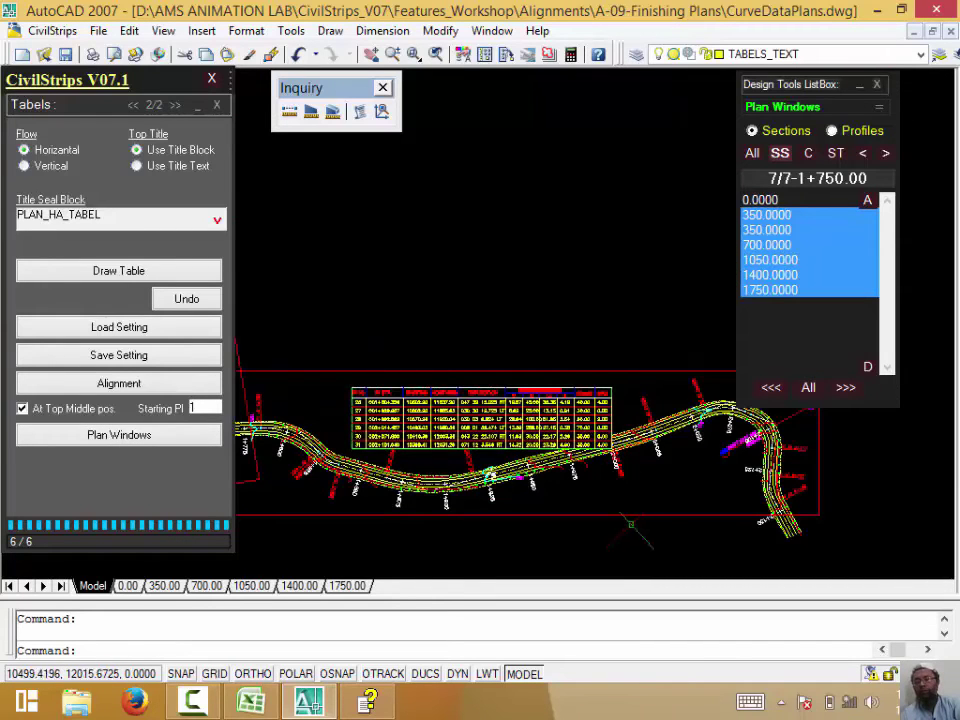
pyautogui.press('Escape')
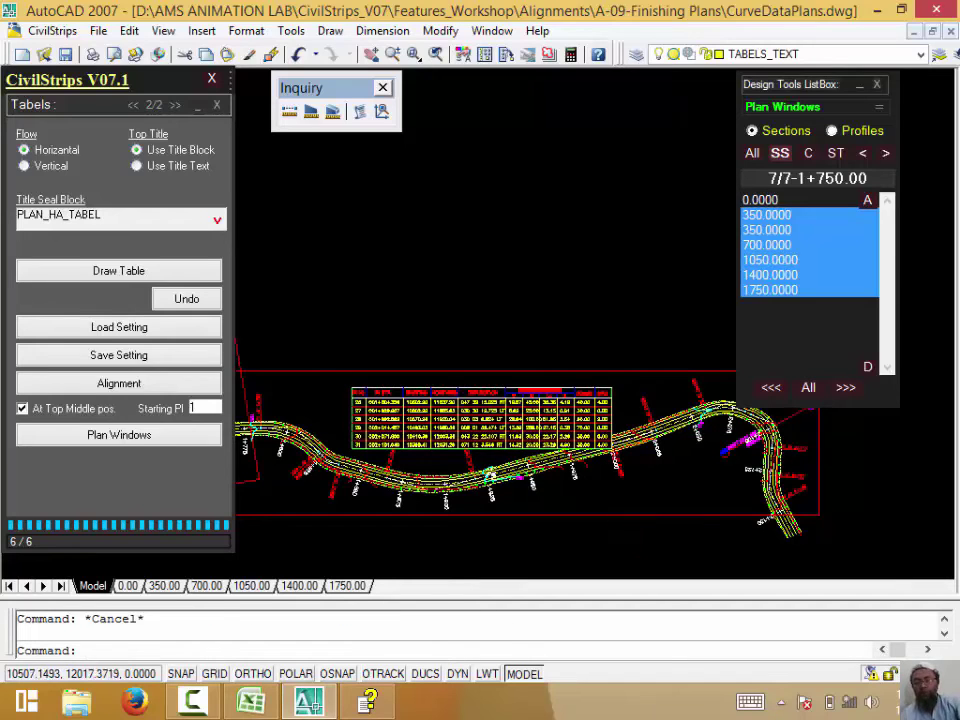
pyautogui.moveTo(626, 536); pyautogui.dragTo(553, 383)
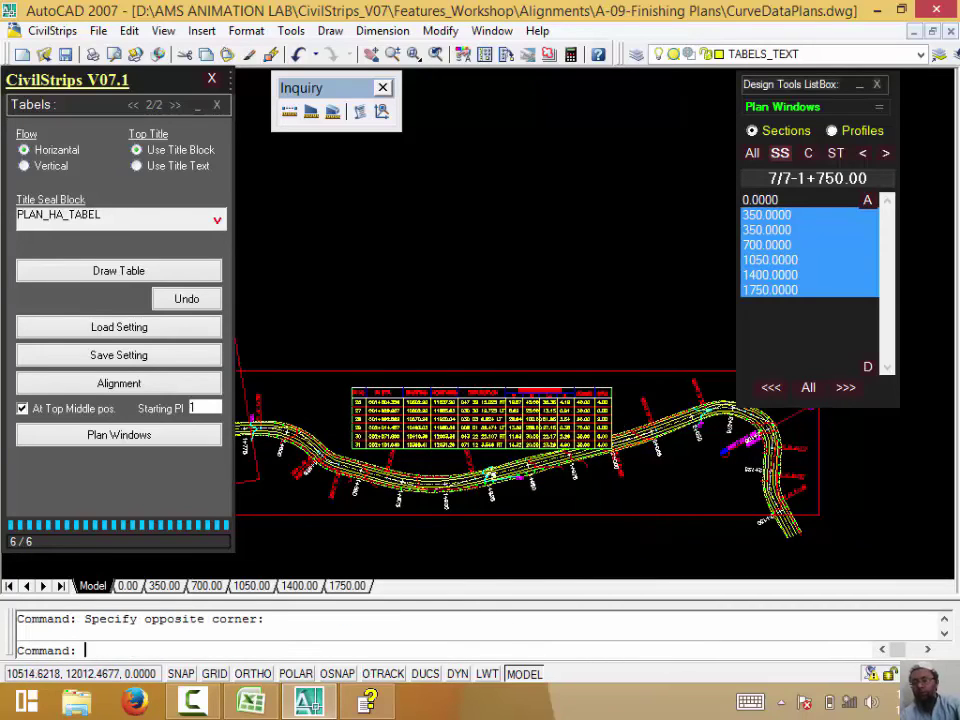
pyautogui.press('Delete')
pyautogui.press('Escape')
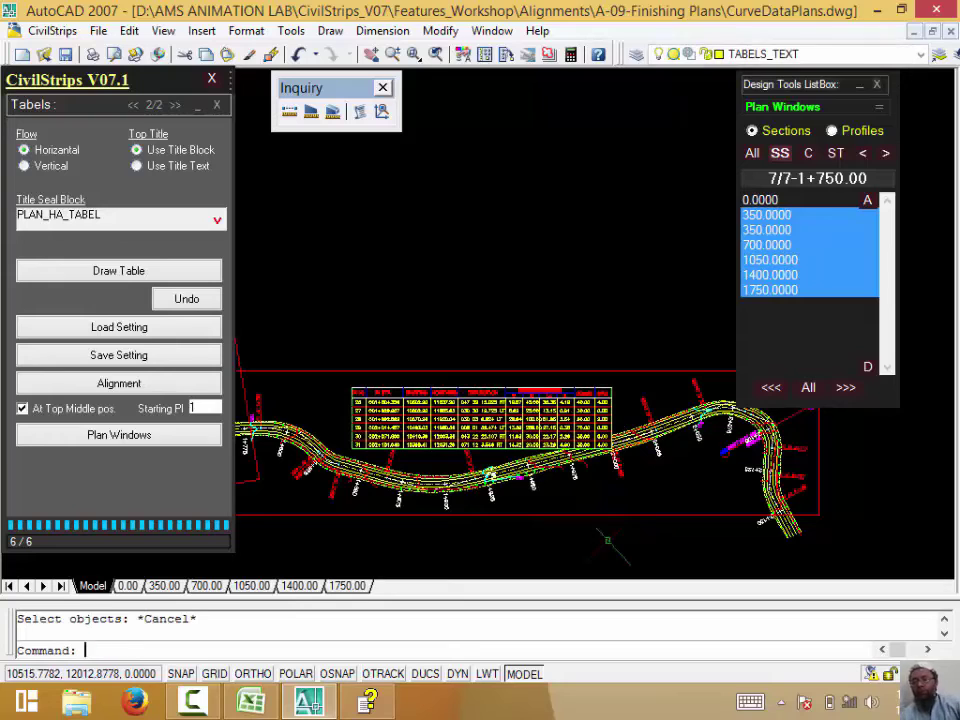
# Move the first curve data table with M to a spot beside the alignment.
pyautogui.write('m')
pyautogui.press('Return')
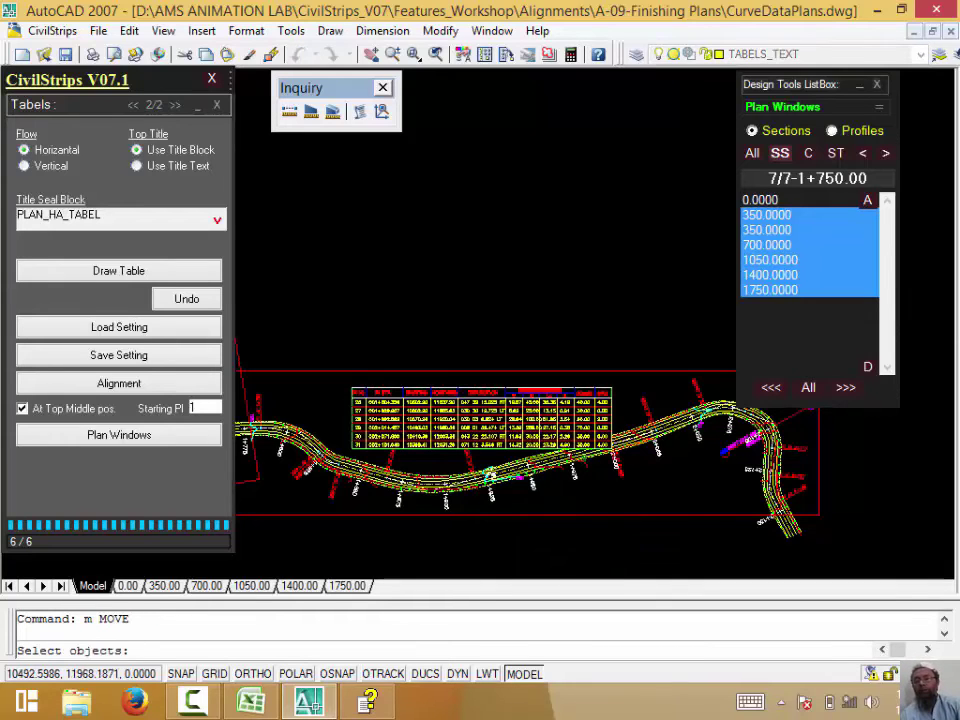
pyautogui.click(460, 410)
pyautogui.press('Return')
pyautogui.click(460, 410)
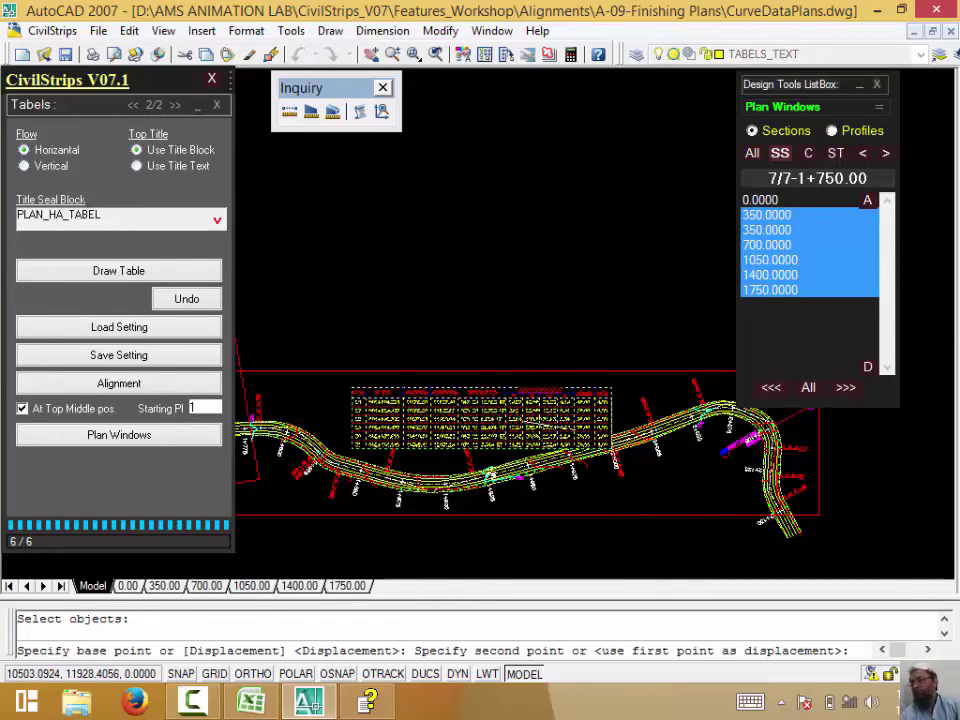
pyautogui.click(422, 397)
# Move the next plan window's table below the alignment.
pyautogui.keyDown('shift'); pyautogui.moveTo(500, 430); pyautogui.dragTo(540, 400, button='middle'); pyautogui.keyUp('shift')
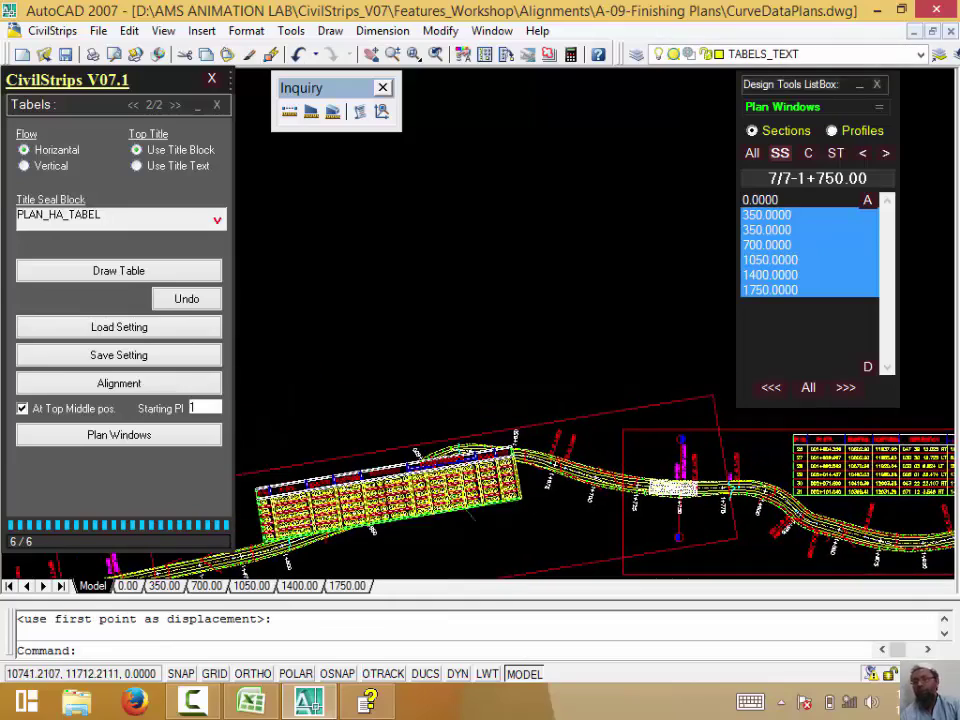
pyautogui.press('Return')
pyautogui.click(540, 415)
pyautogui.press('Return')
pyautogui.click(565, 428)
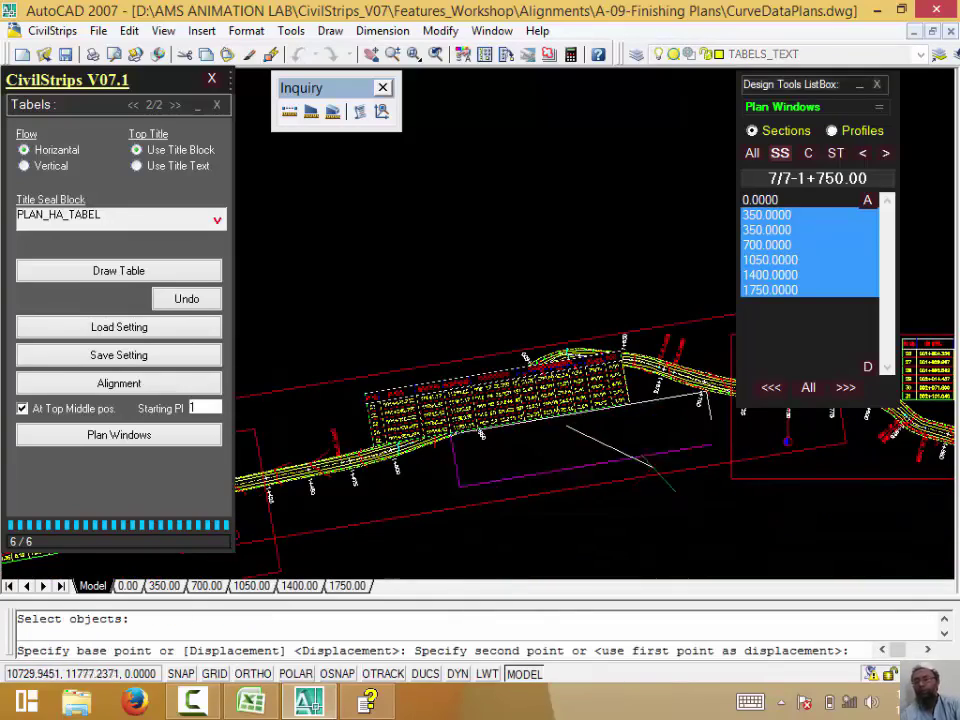
pyautogui.click(645, 483)
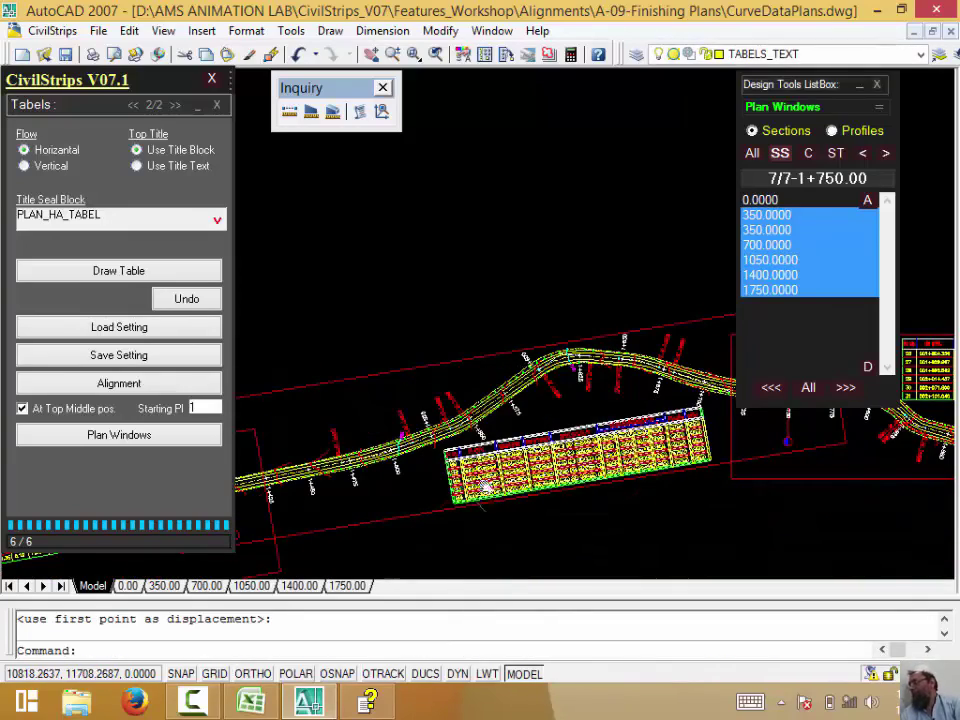
# Move the third plan window's table to a new position beside the road.
pyautogui.moveTo(645, 483)
pyautogui.mouseDown(button='middle')
pyautogui.moveTo(650, 405)
pyautogui.moveTo(620, 392)
pyautogui.moveTo(238, 476)
pyautogui.mouseUp(button='middle')
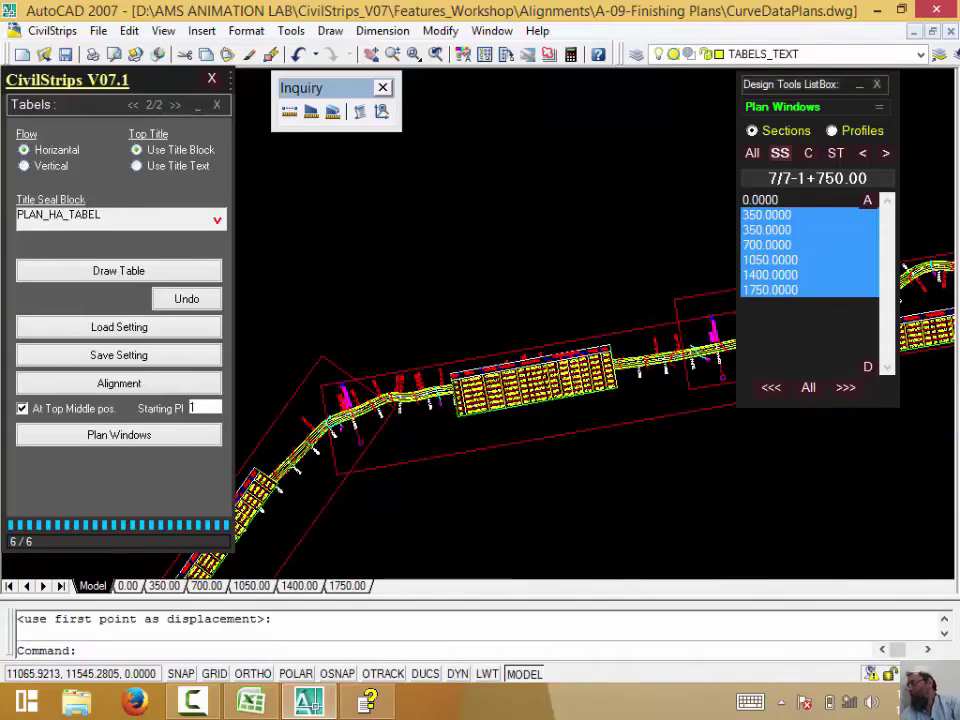
pyautogui.press('Return')
pyautogui.click(525, 414)
pyautogui.press('Return')
pyautogui.click(525, 414)
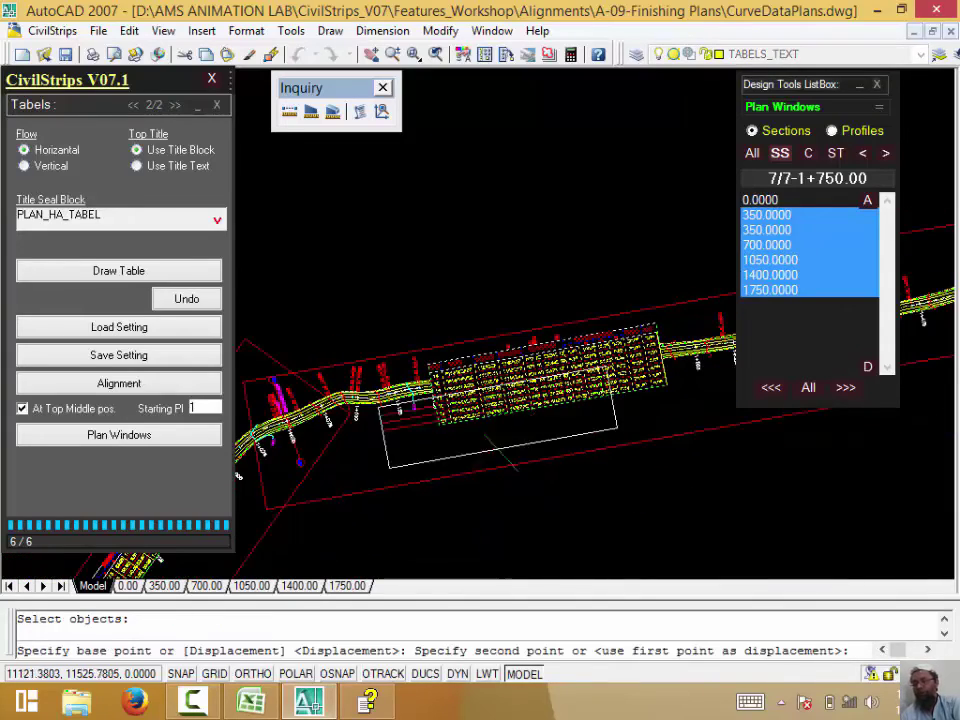
pyautogui.click(450, 485)
# Grip-move the lower-left table alongside the road corridor.
pyautogui.scroll(5, 380, 490)
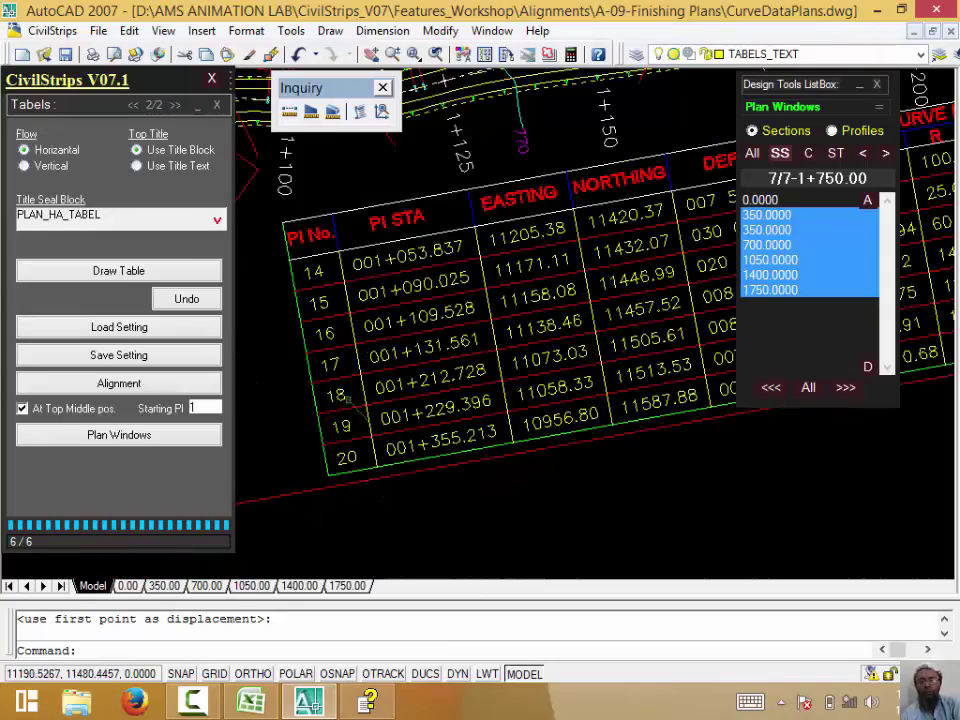
pyautogui.click(314, 270)
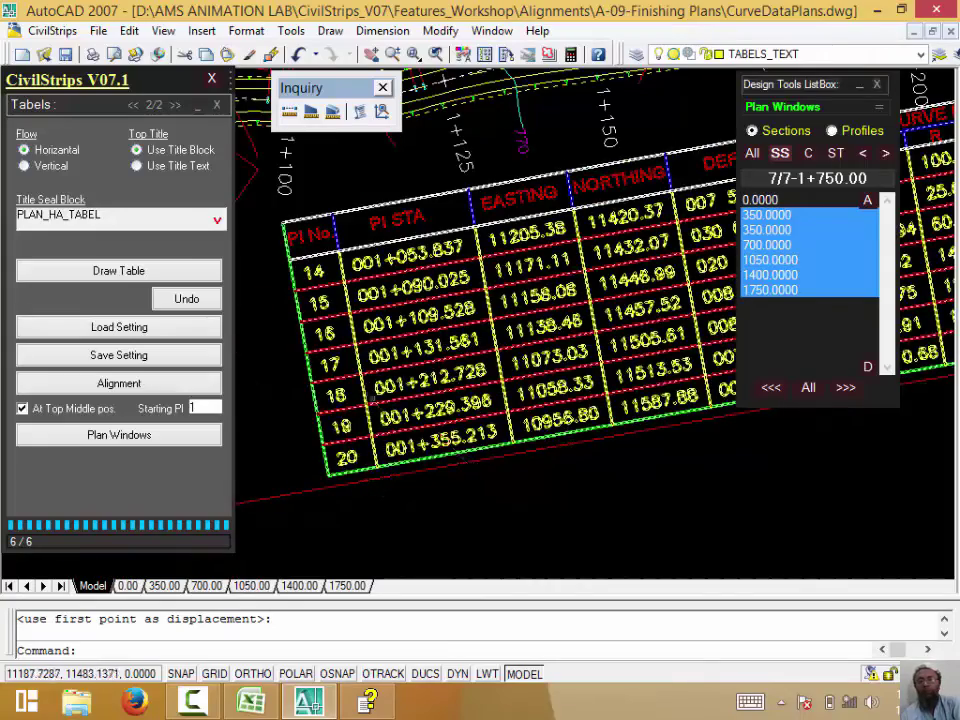
pyautogui.scroll(-5, 480, 330)
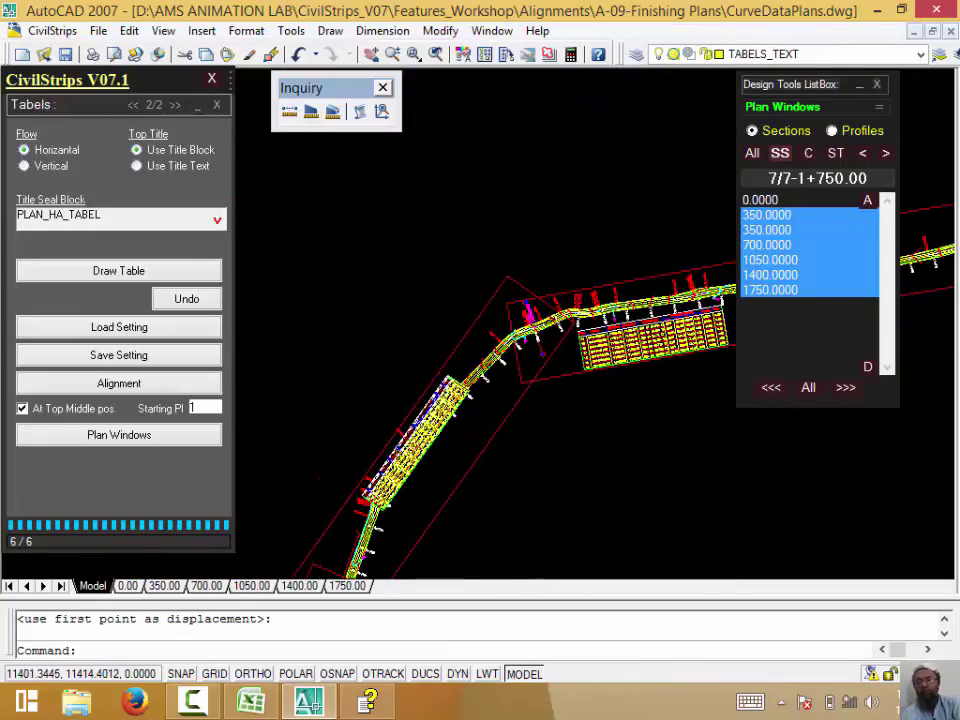
pyautogui.press('Escape')
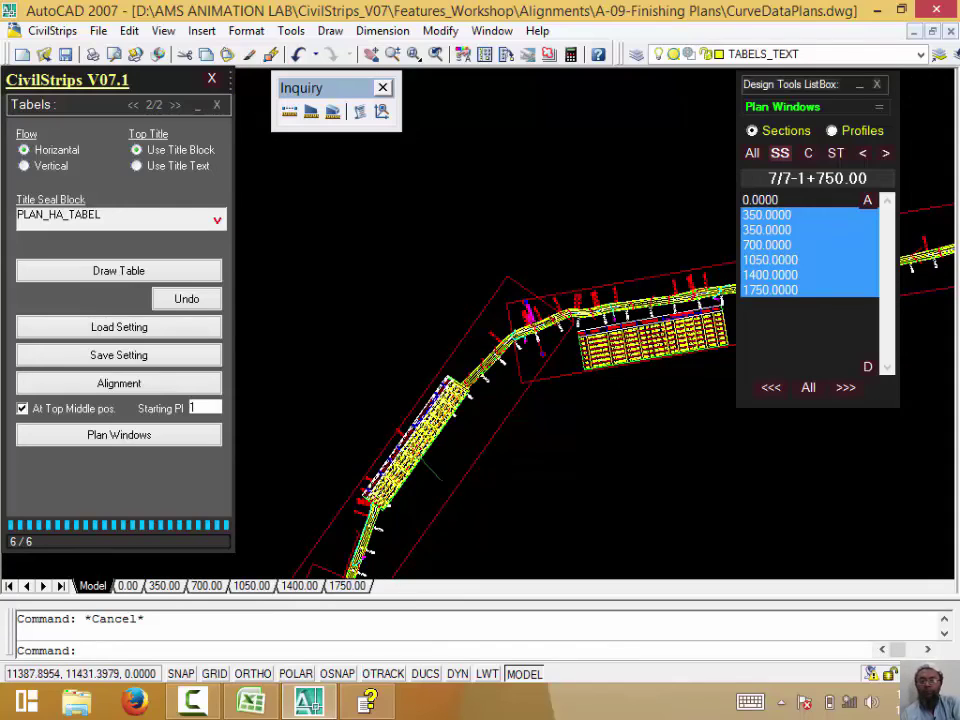
pyautogui.click(405, 497)
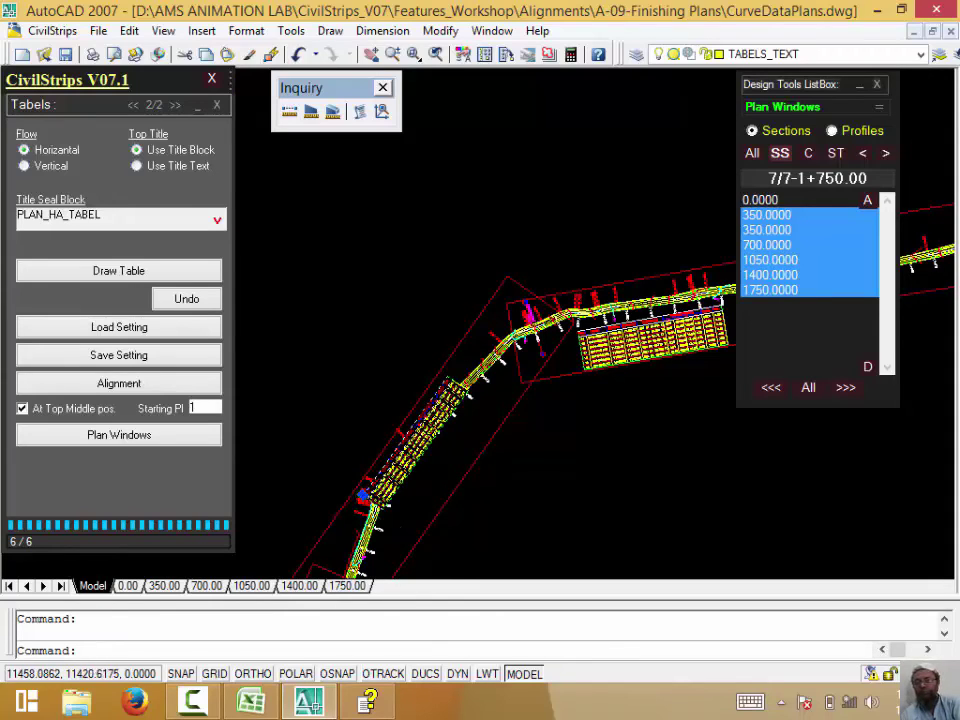
pyautogui.click(362, 494)
pyautogui.press('space')
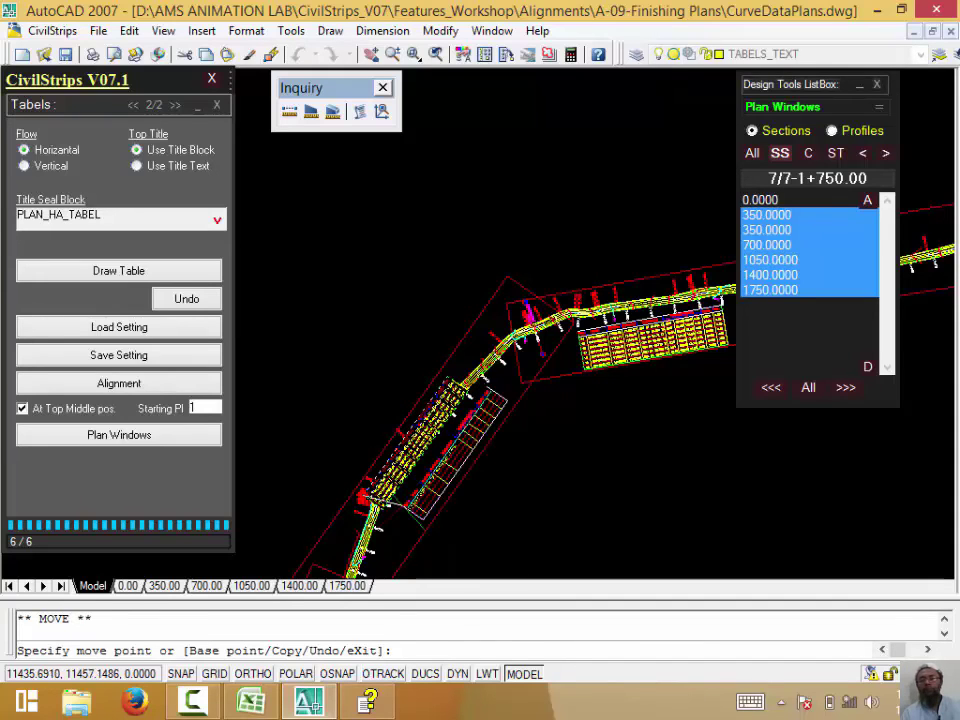
pyautogui.click(405, 508)
# Grip-move the next table parallel to the road on its right side.
pyautogui.moveTo(460, 497); pyautogui.dragTo(636, 363, button='middle')
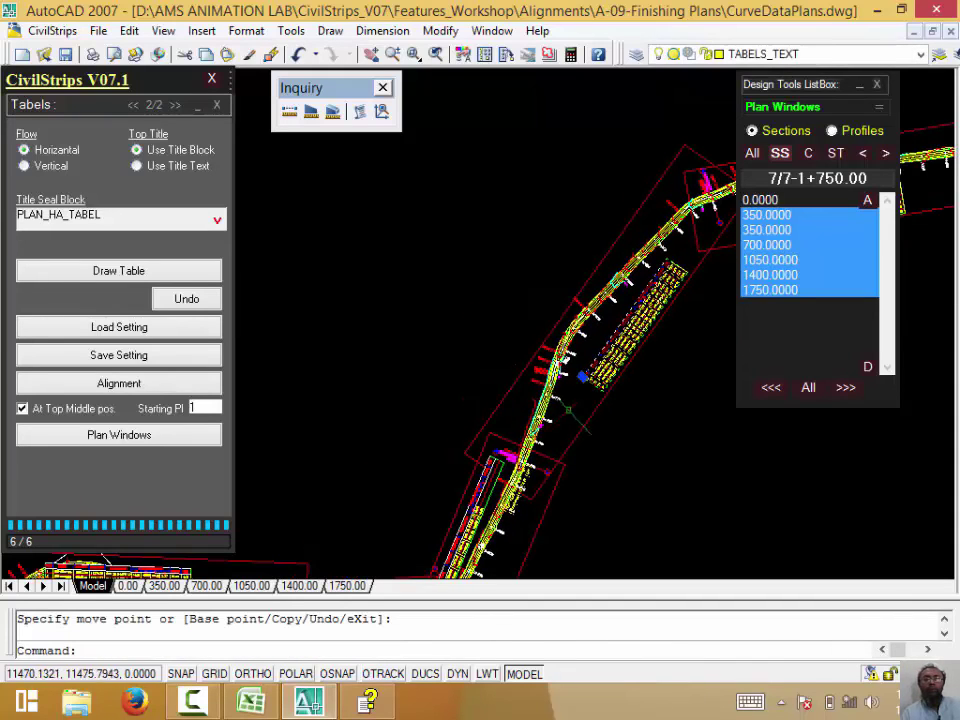
pyautogui.press('Escape')
pyautogui.moveTo(430, 420); pyautogui.dragTo(440, 260, button='middle')
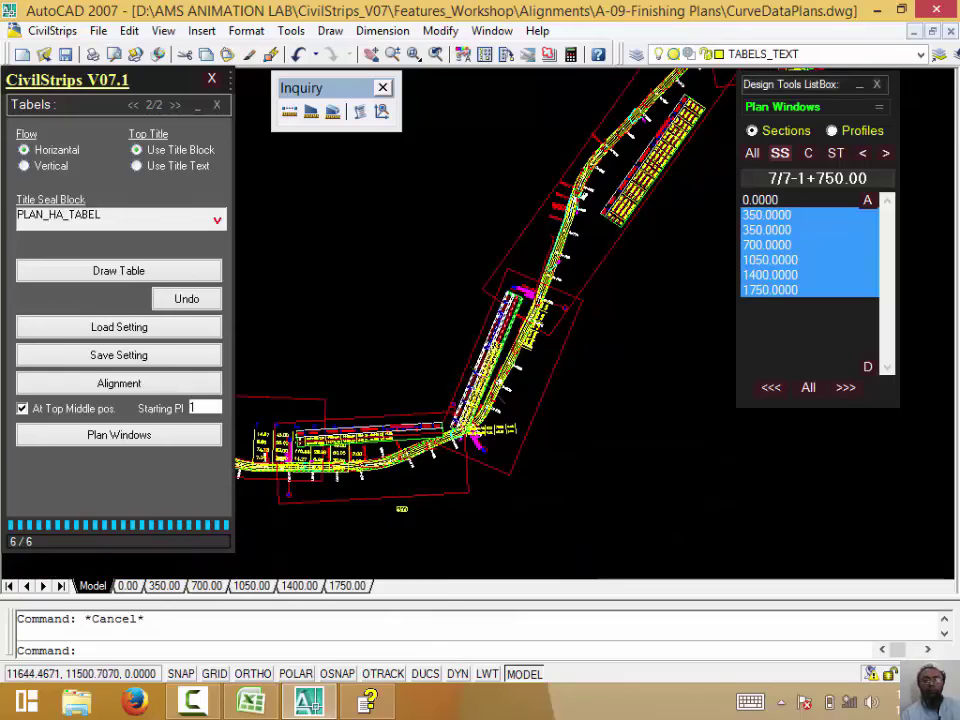
pyautogui.scroll(3, 468, 380)
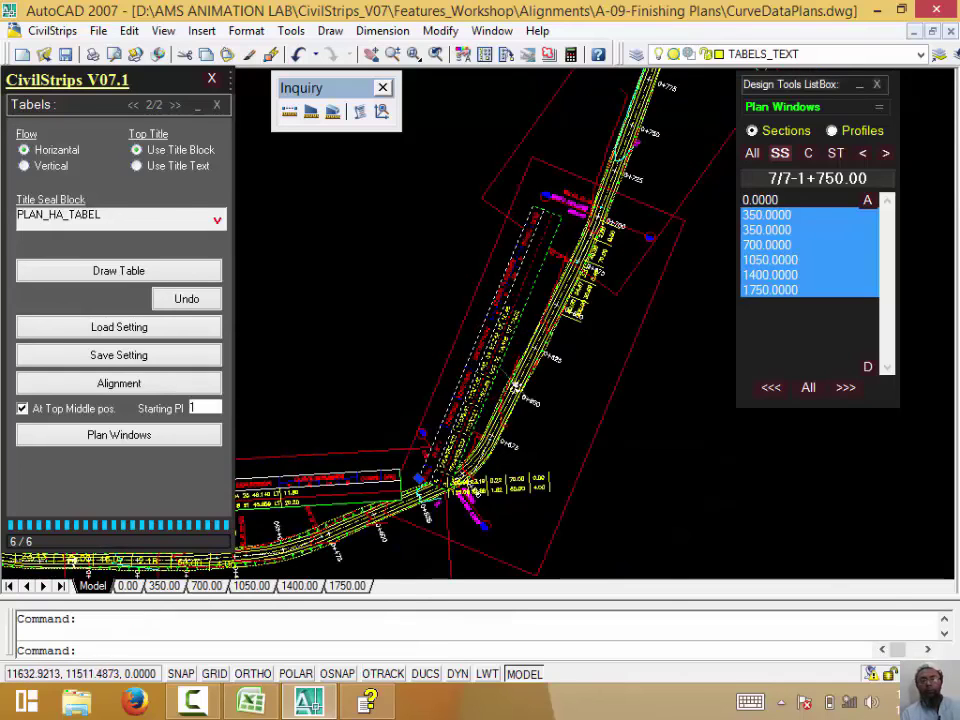
pyautogui.click(419, 481)
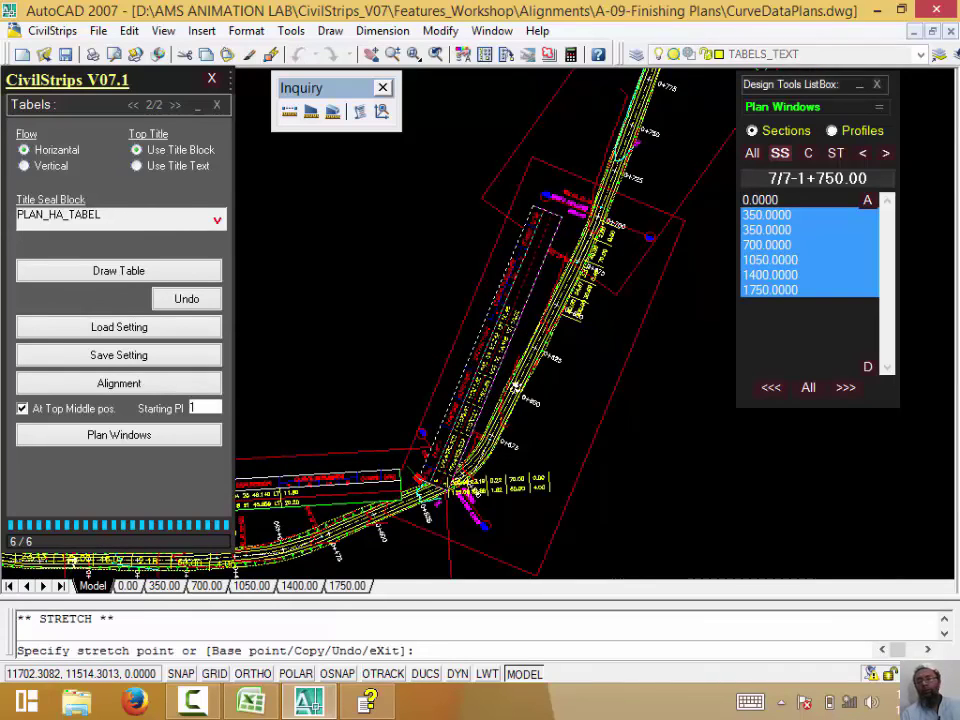
pyautogui.press('space')
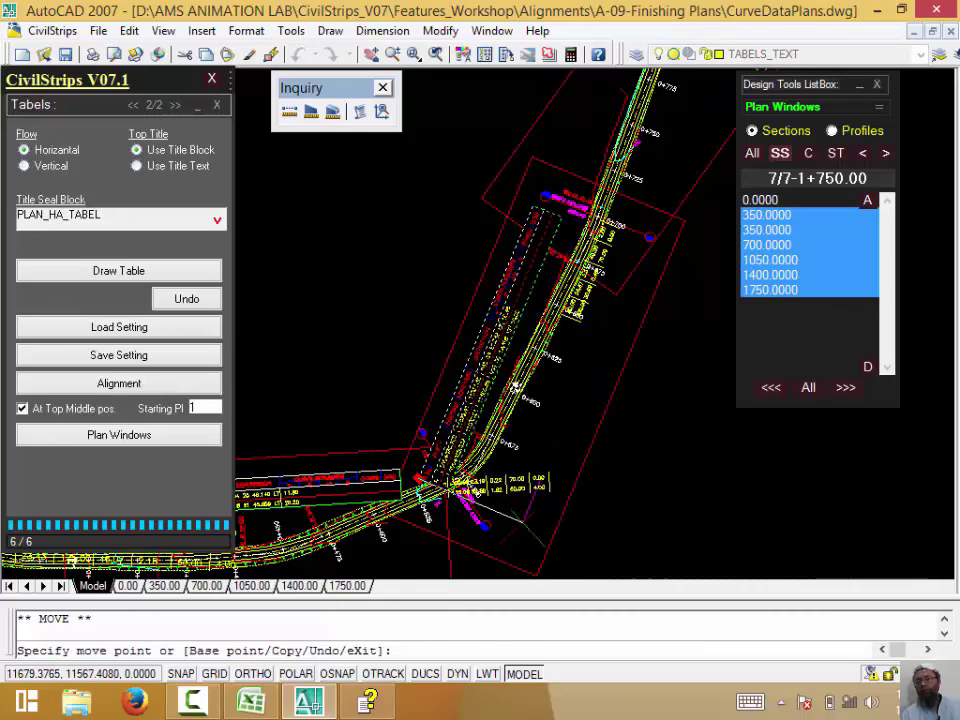
pyautogui.click(514, 537)
pyautogui.press('Escape')
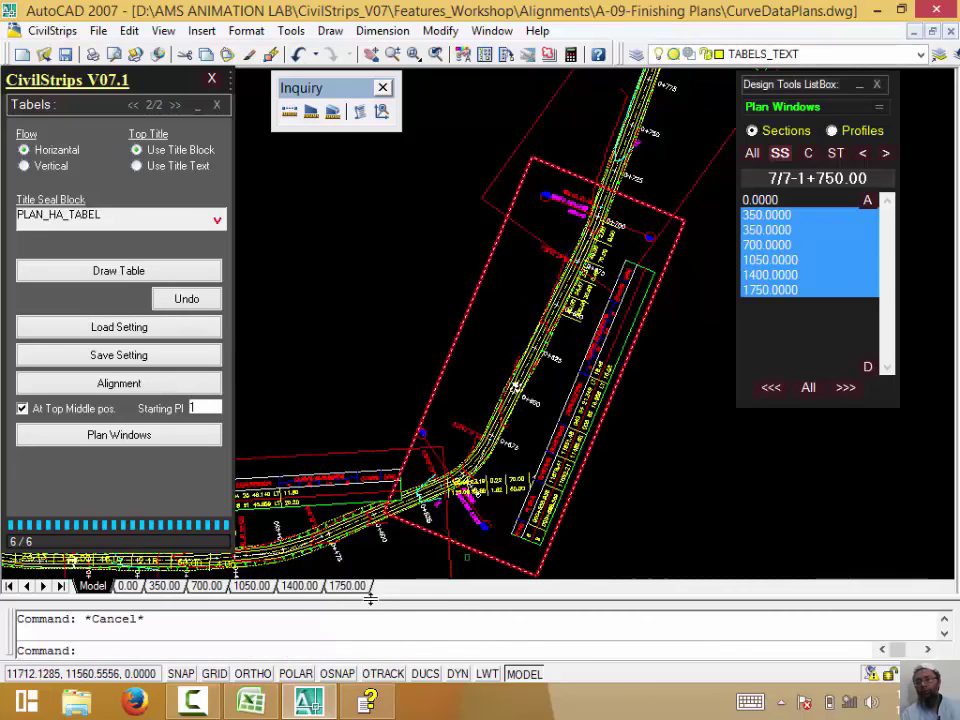
# Inspect the curve data table on the 1050.00 layout sheet.
pyautogui.click(260, 587)
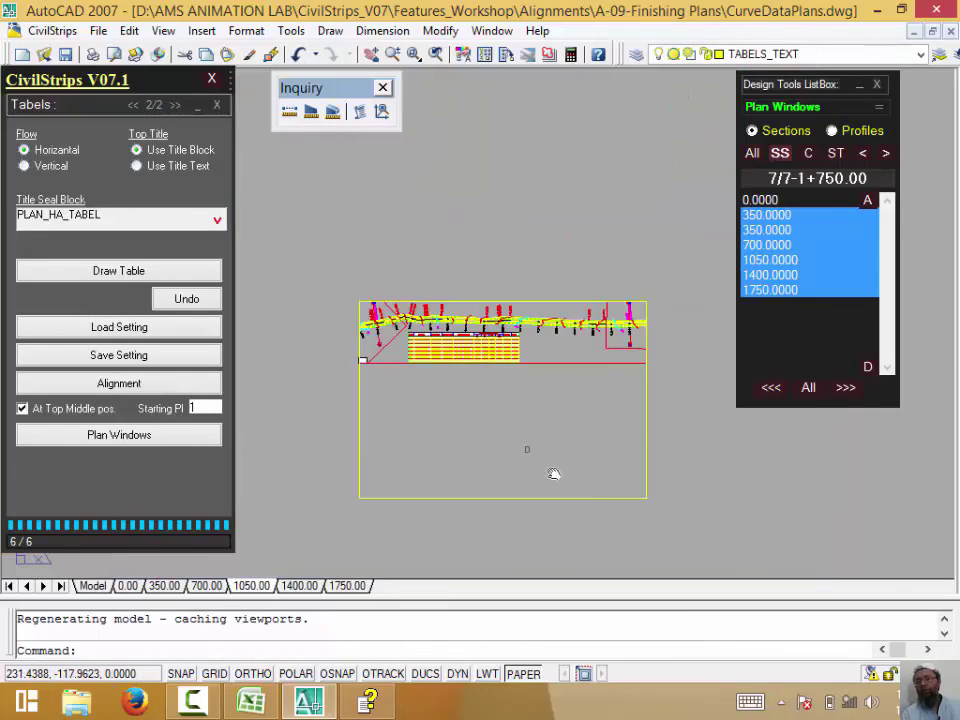
pyautogui.scroll(3, 560, 418)
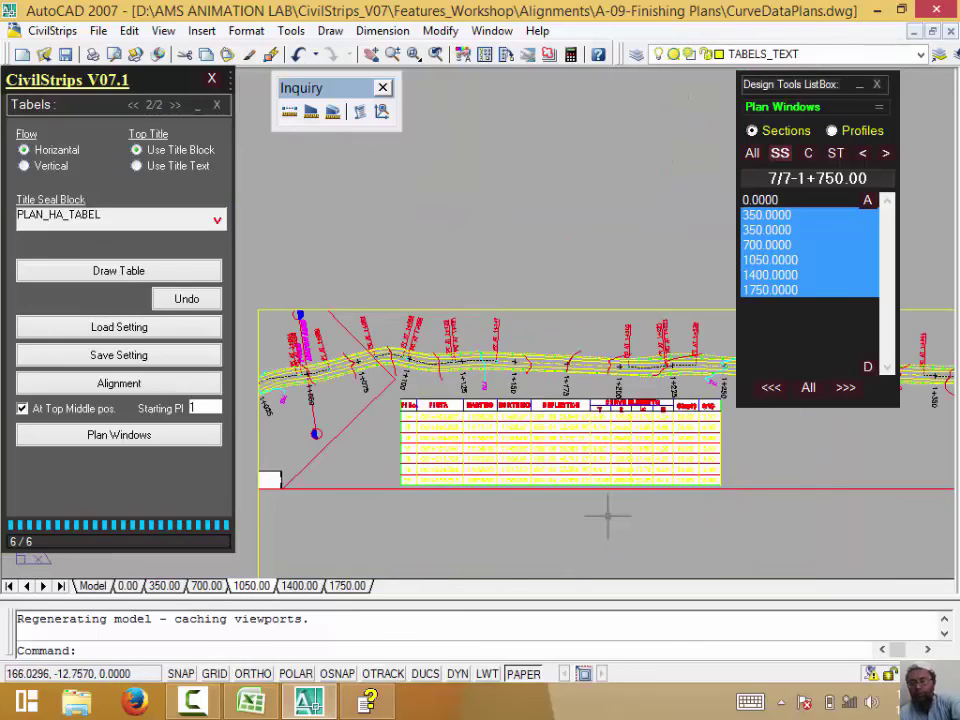
pyautogui.scroll(3, 489, 469)
pyautogui.scroll(-4, 500, 490)
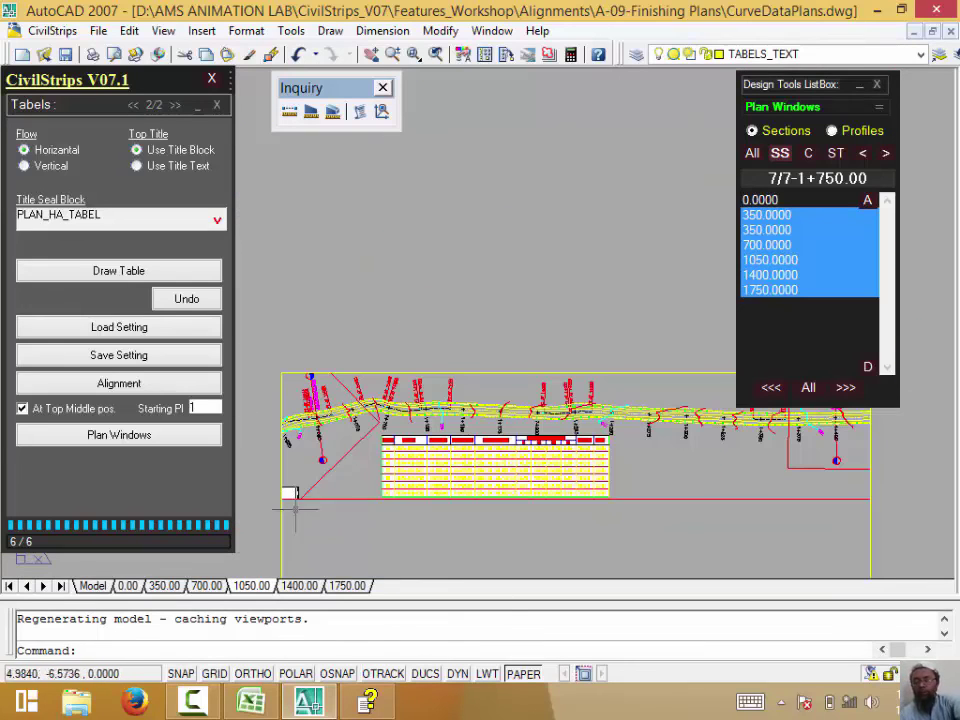
# Check the road strip and table on another layout sheet, then bring up CivilStrips documentation.
pyautogui.click(127, 586)
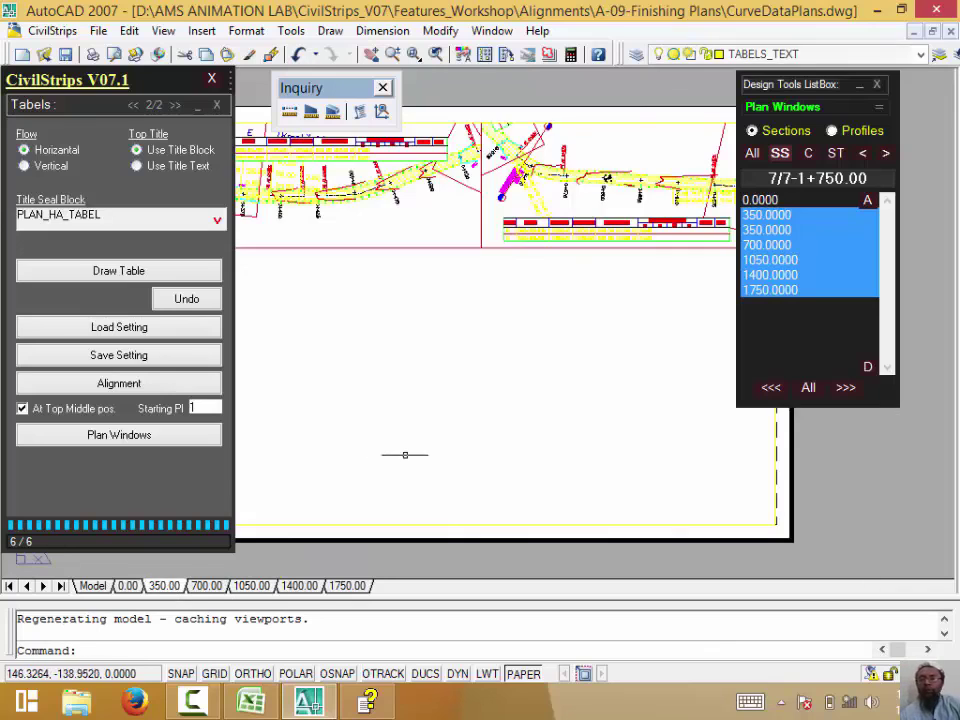
pyautogui.moveTo(397, 307); pyautogui.dragTo(527, 500, button='middle')
pyautogui.scroll(2, 476, 322)
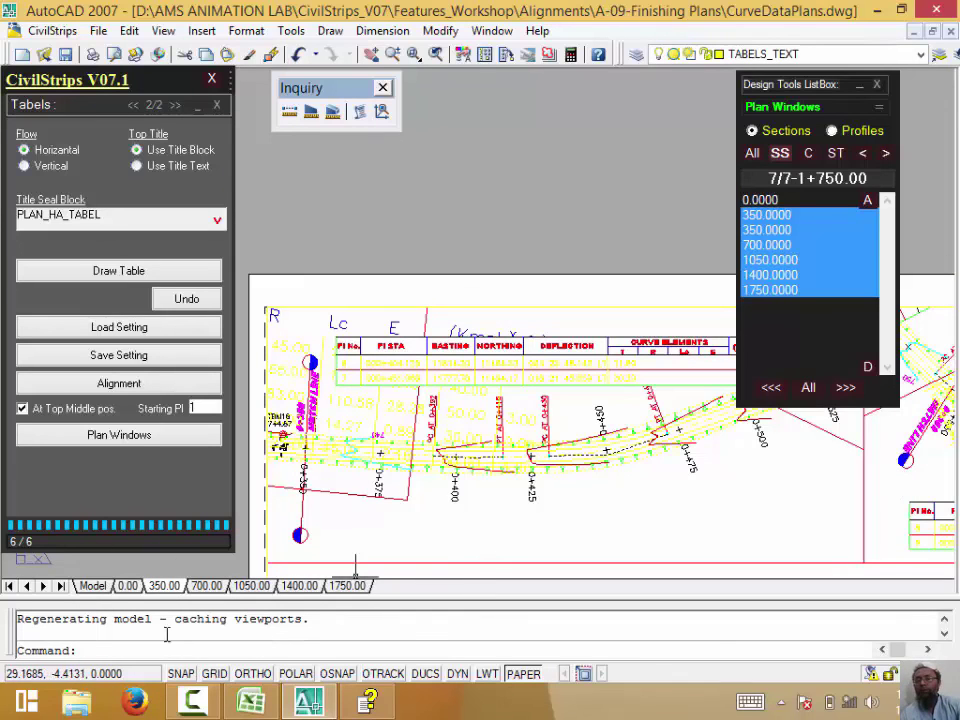
pyautogui.moveTo(450, 400); pyautogui.dragTo(500, 250, button='middle')
pyautogui.scroll(-3, 533, 460)
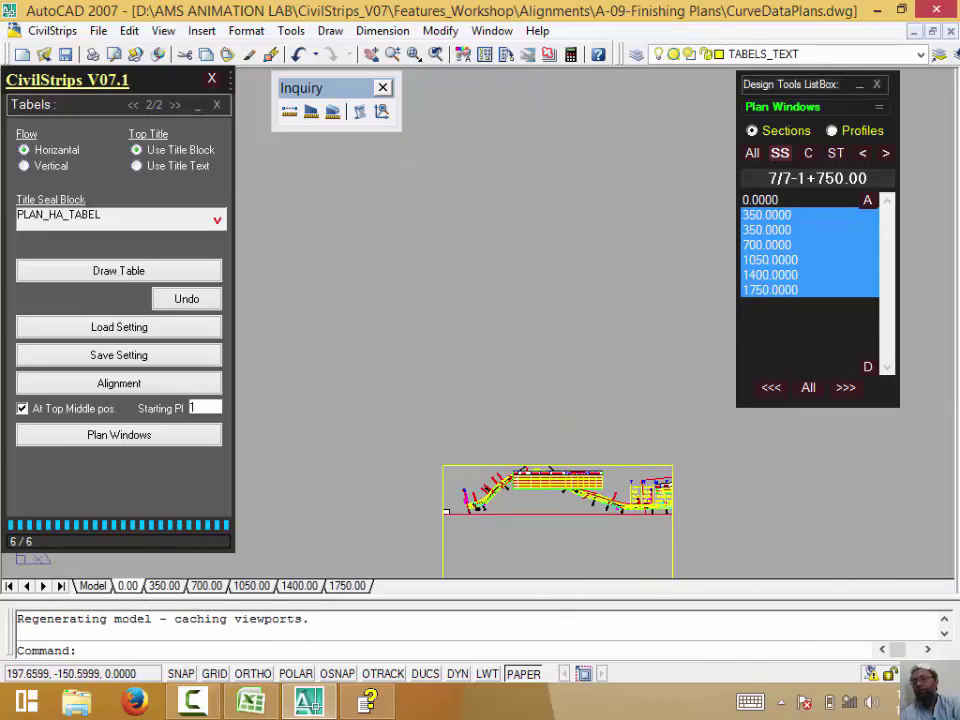
pyautogui.scroll(2, 533, 460)
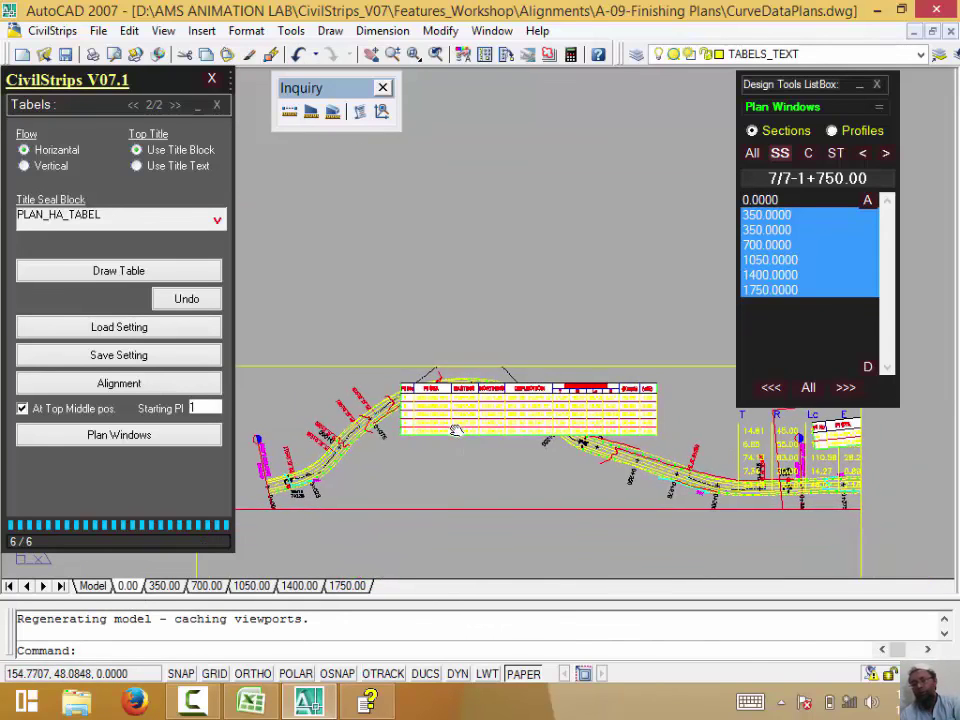
pyautogui.moveTo(380, 366); pyautogui.dragTo(309, 274, button='middle')
pyautogui.click(369, 700)
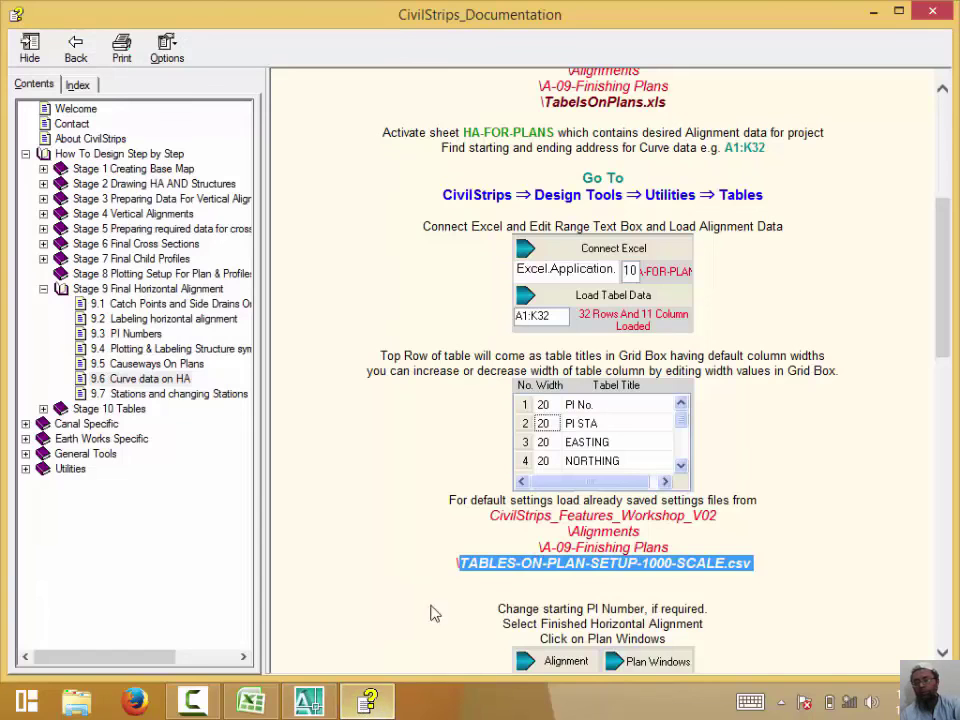
# Highlight the TABLES-ON-PLAN-SETUP-1000-SCALE.csv name, then scroll to the 'Final result will be' image.
pyautogui.moveTo(467, 562); pyautogui.dragTo(760, 563)
pyautogui.click(740, 558)
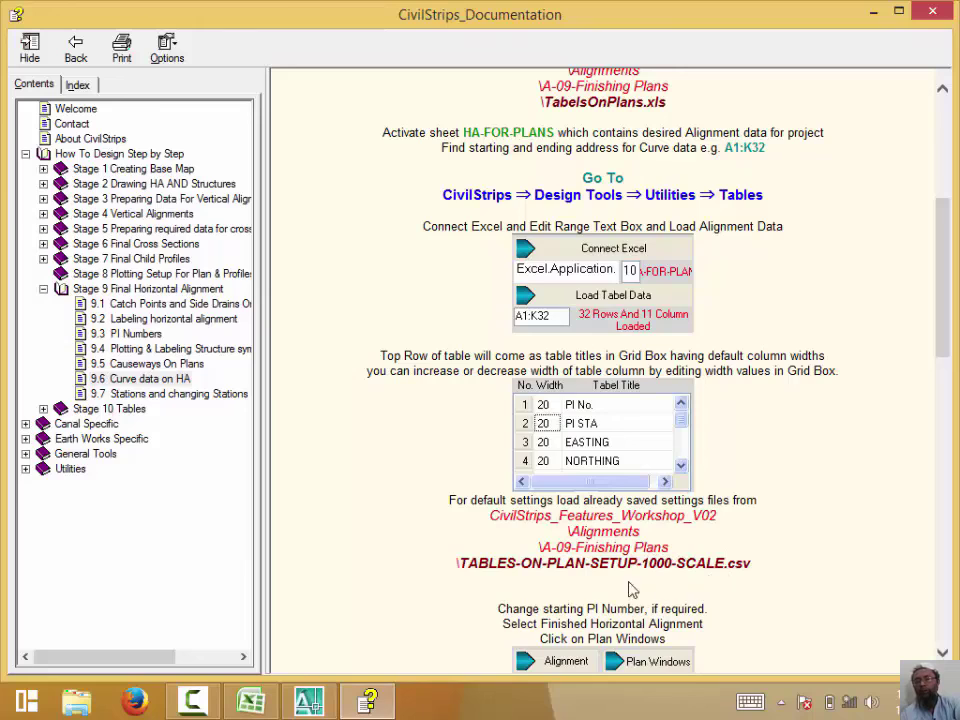
pyautogui.scroll(-5, 557, 548)
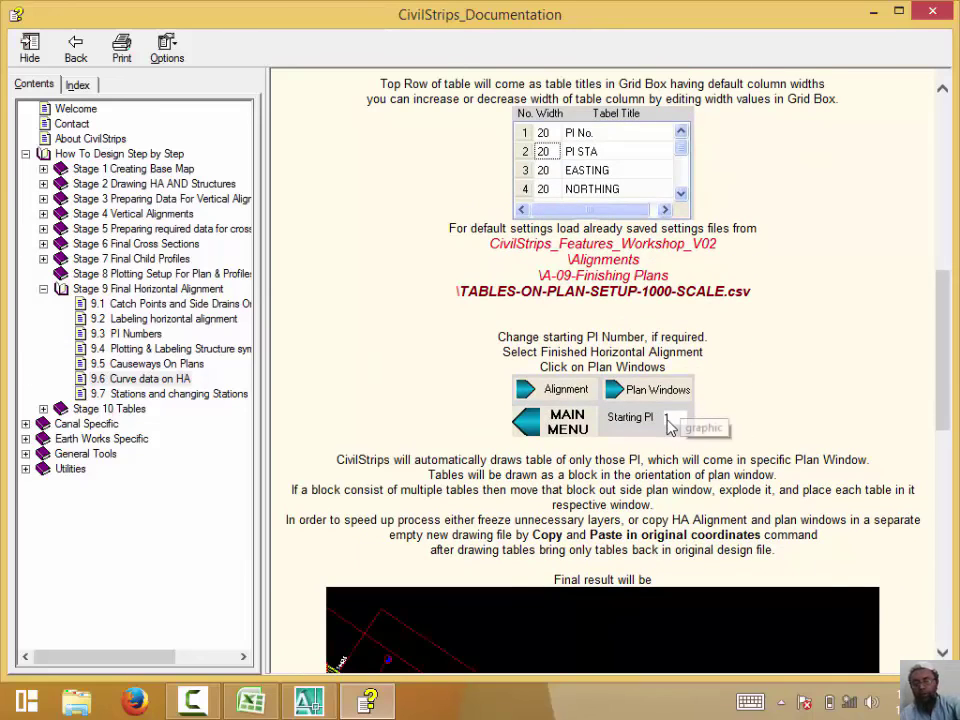
pyautogui.scroll(-3, 540, 460)
pyautogui.scroll(-4, 540, 455)
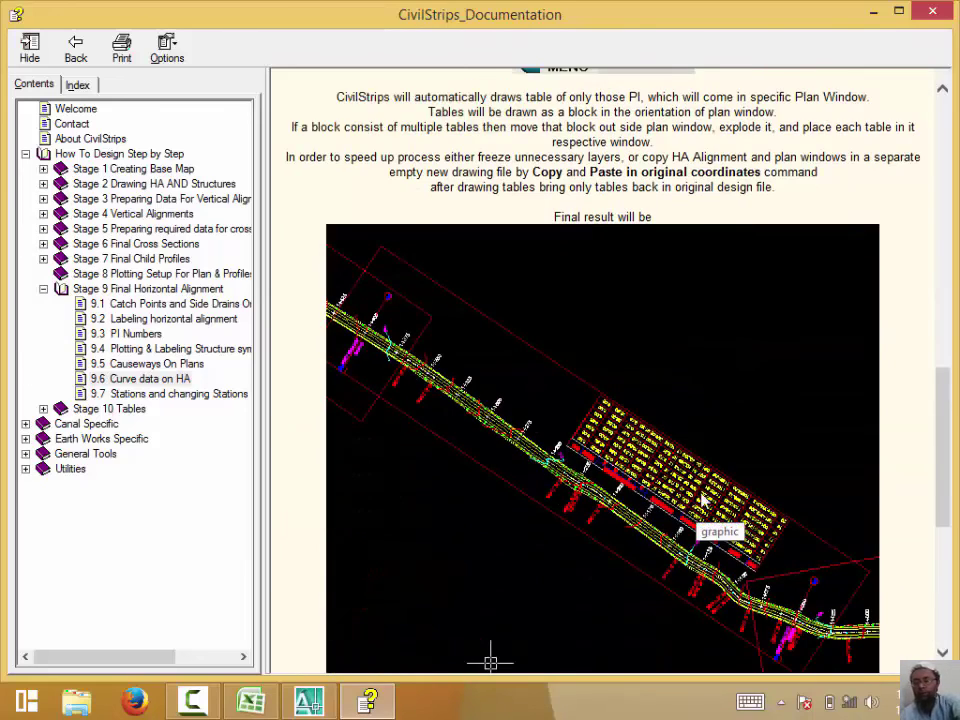
pyautogui.scroll(-2, 560, 447)
pyautogui.scroll(-4, 590, 489)
pyautogui.scroll(-3, 590, 489)
pyautogui.scroll(4, 590, 489)
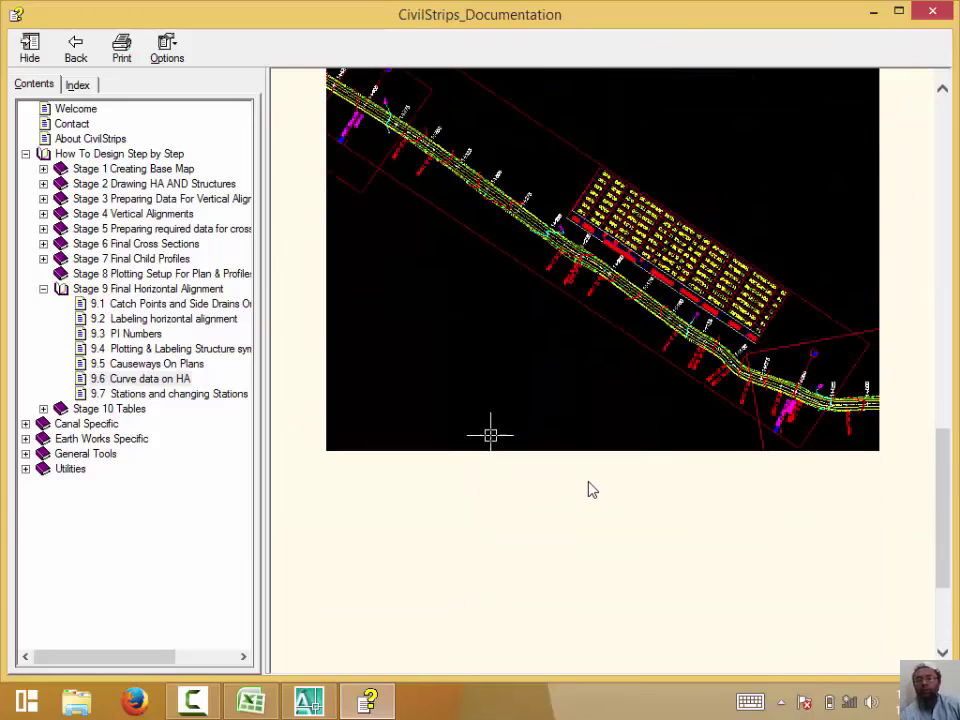